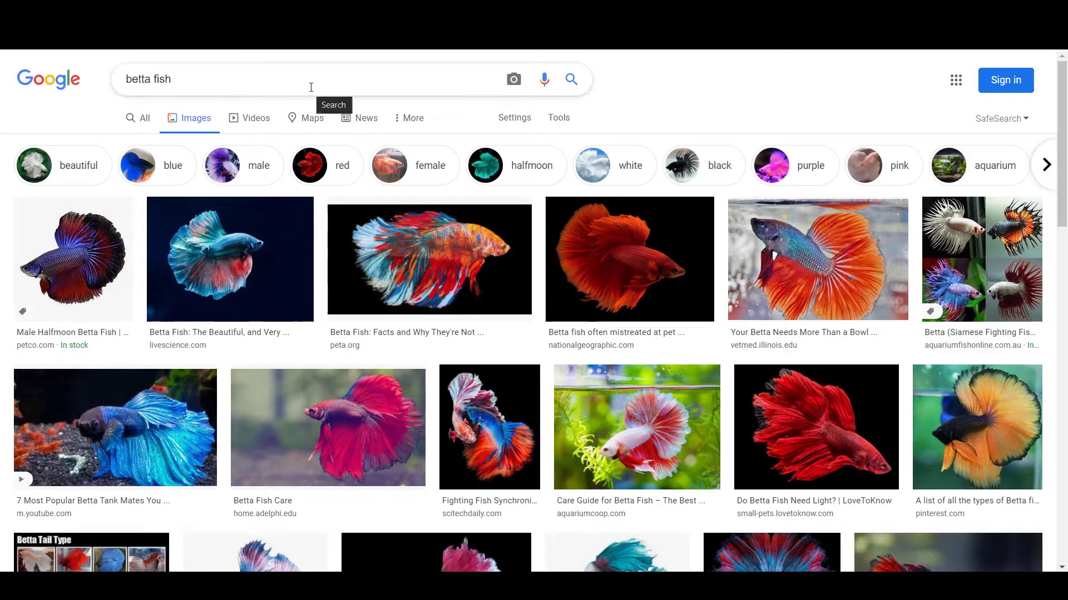
# - Filter the betta fish image results by usage rights to Creative Commons licenses
pyautogui.click(563, 121)
pyautogui.click(334, 143)
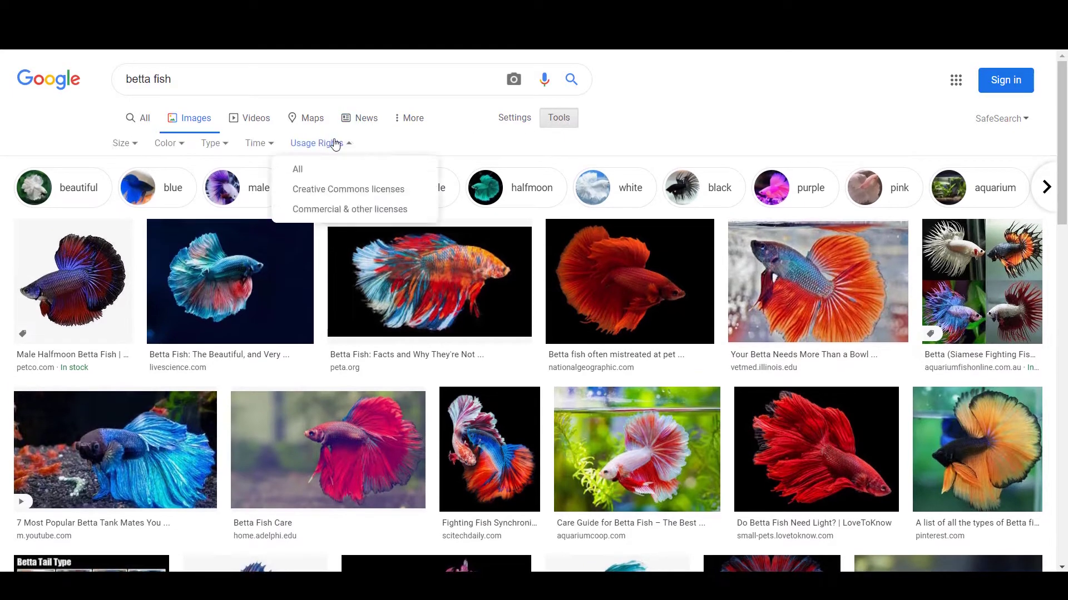
pyautogui.click(315, 194)
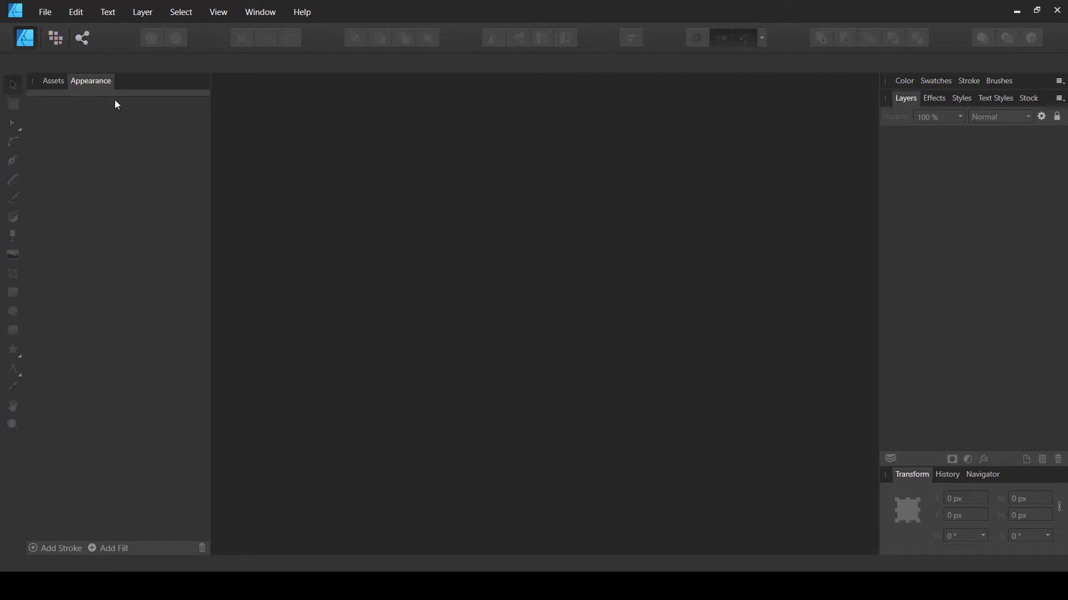
# - In Affinity Designer, create a new portrait document 15 in wide and 18 in high
pyautogui.click(41, 16)
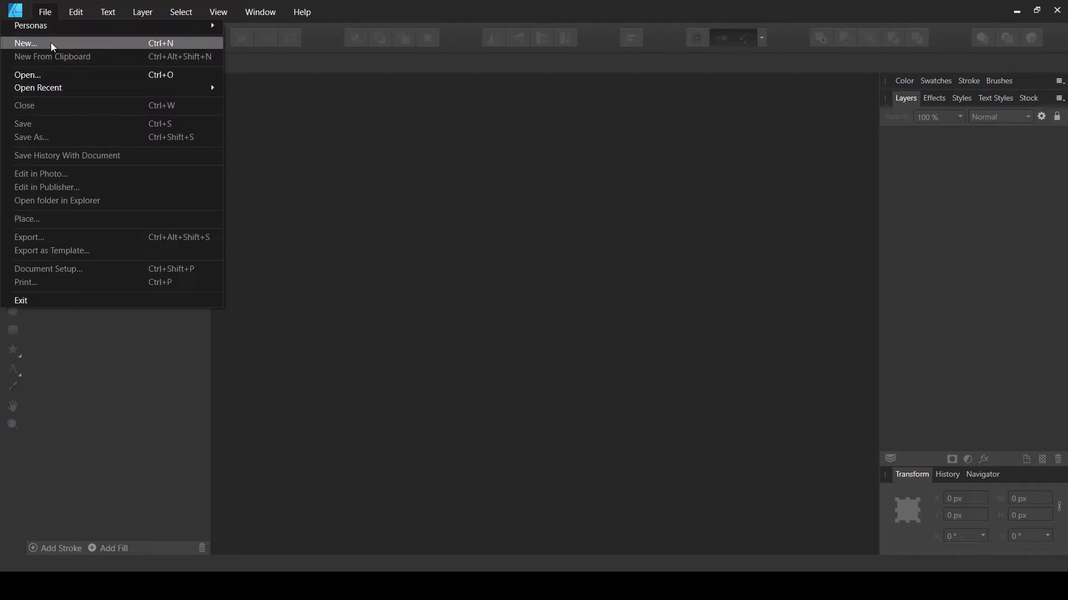
pyautogui.click(50, 43)
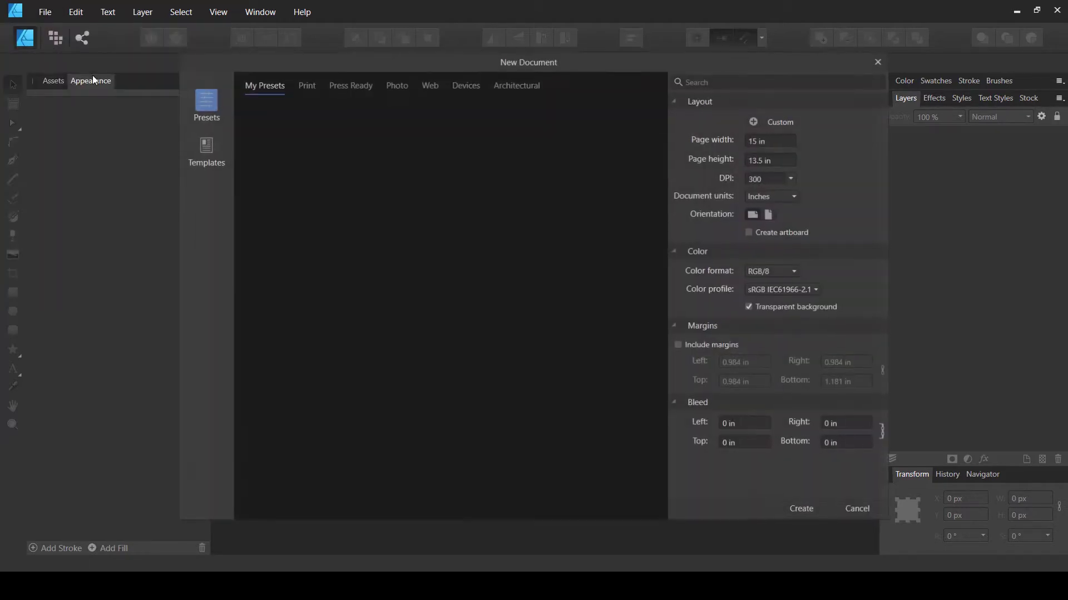
pyautogui.click(774, 159)
pyautogui.write('1')
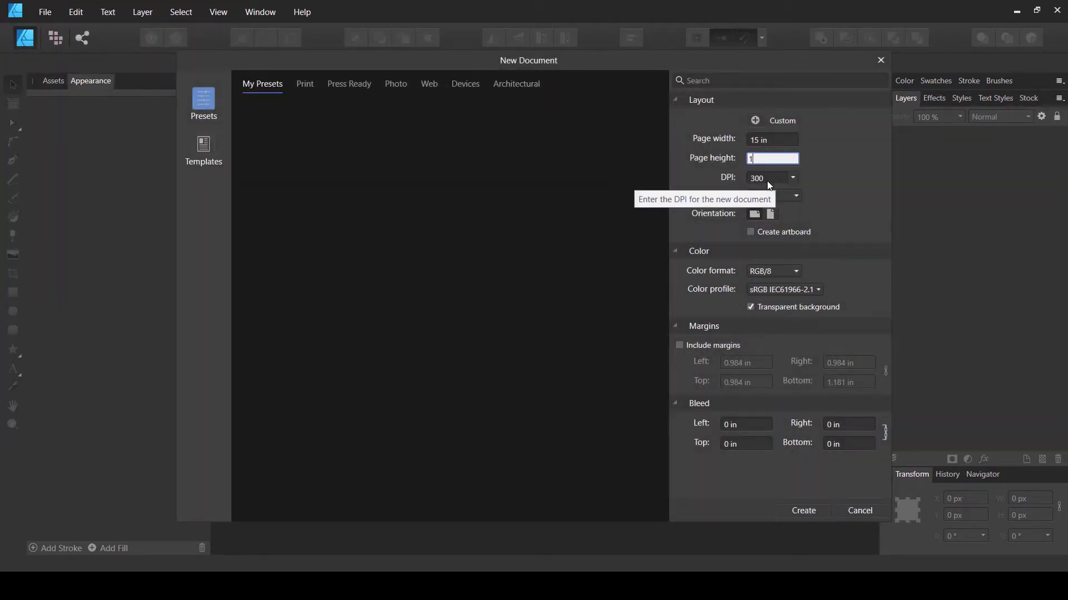
pyautogui.write('8')
pyautogui.click(793, 142)
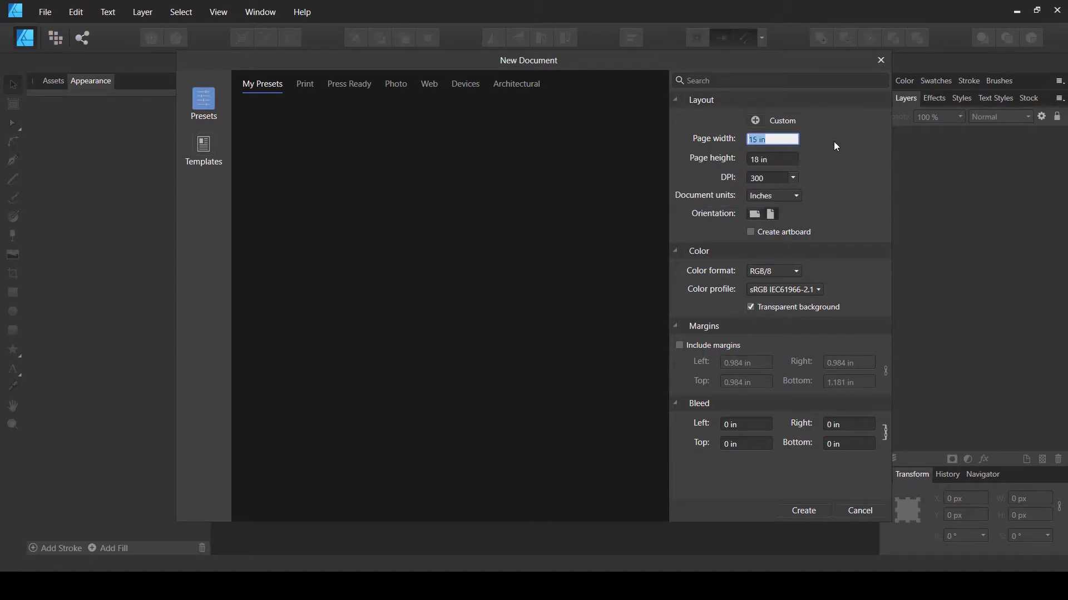
pyautogui.click(819, 159)
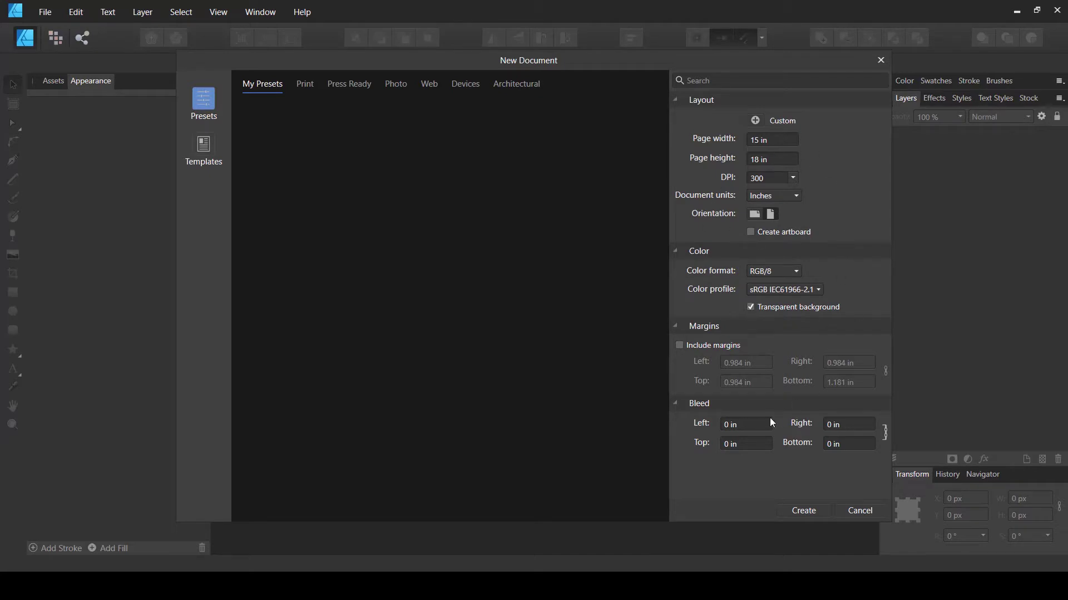
pyautogui.click(792, 514)
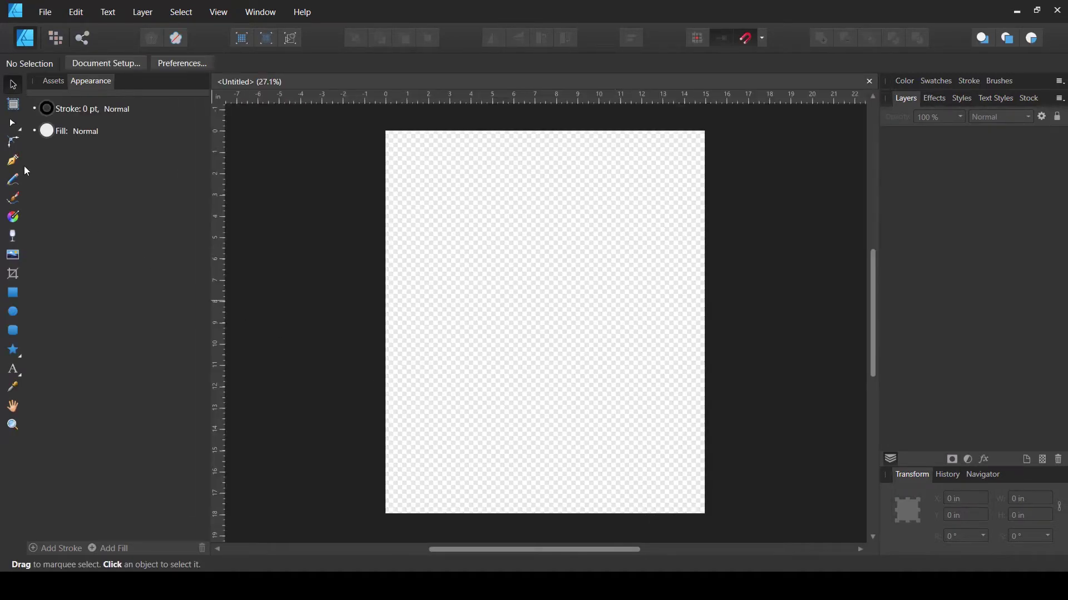
# - Draw a rectangle about 15.34 × 18.34 in covering the whole page, with no stroke and a black fill
pyautogui.click(14, 294)
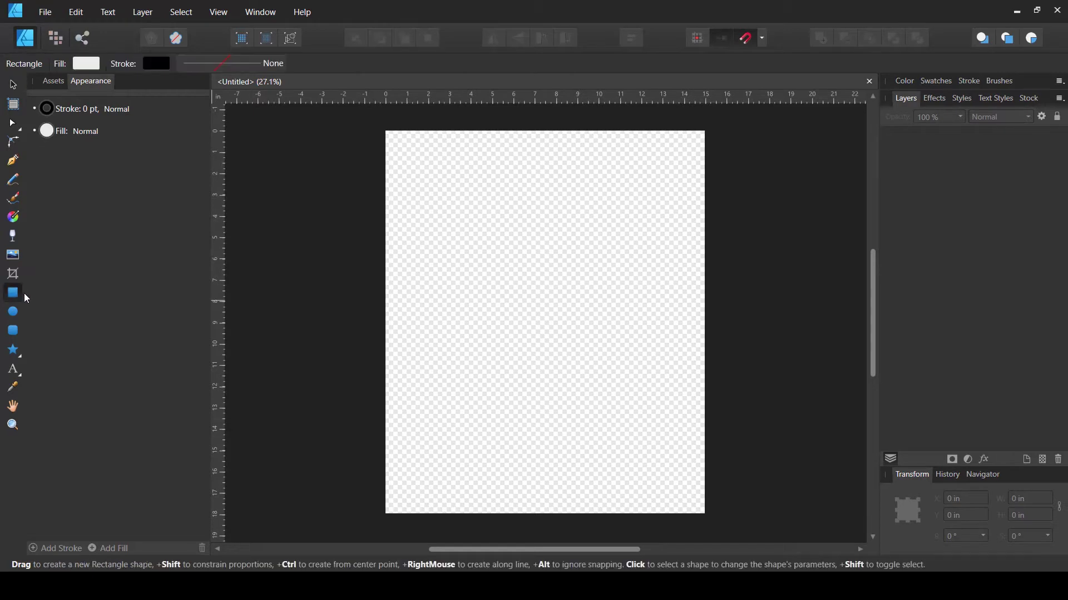
pyautogui.moveTo(384, 129); pyautogui.dragTo(709, 518)
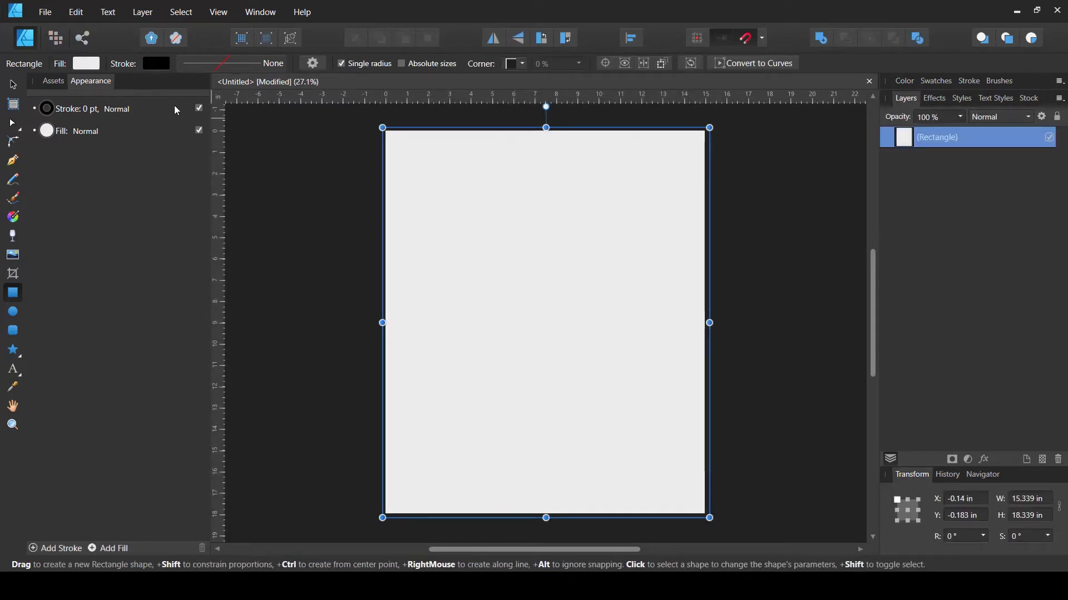
pyautogui.click(156, 63)
pyautogui.click(255, 89)
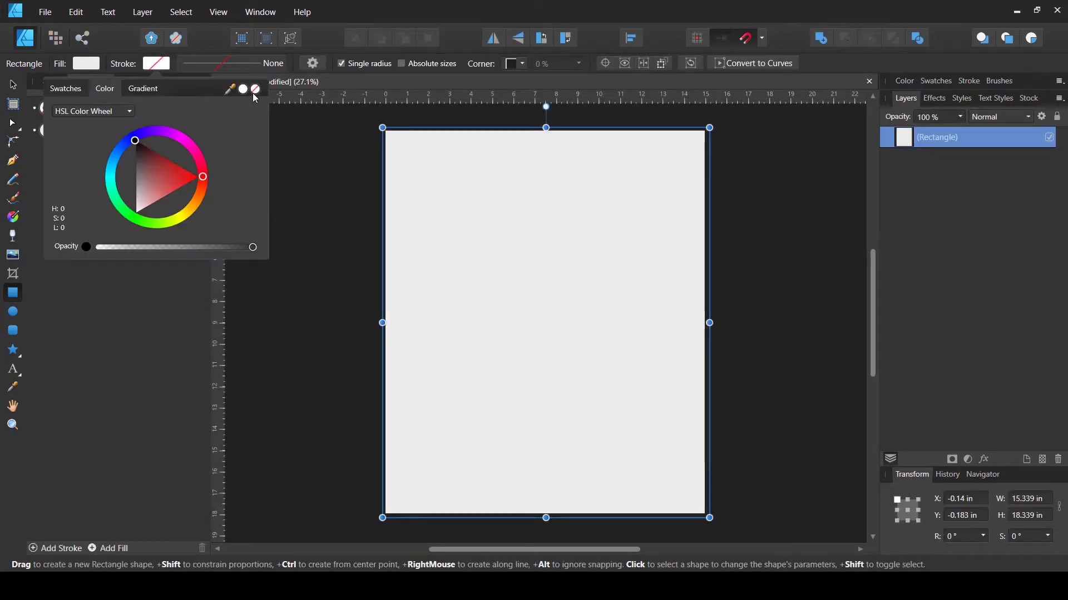
pyautogui.click(94, 67)
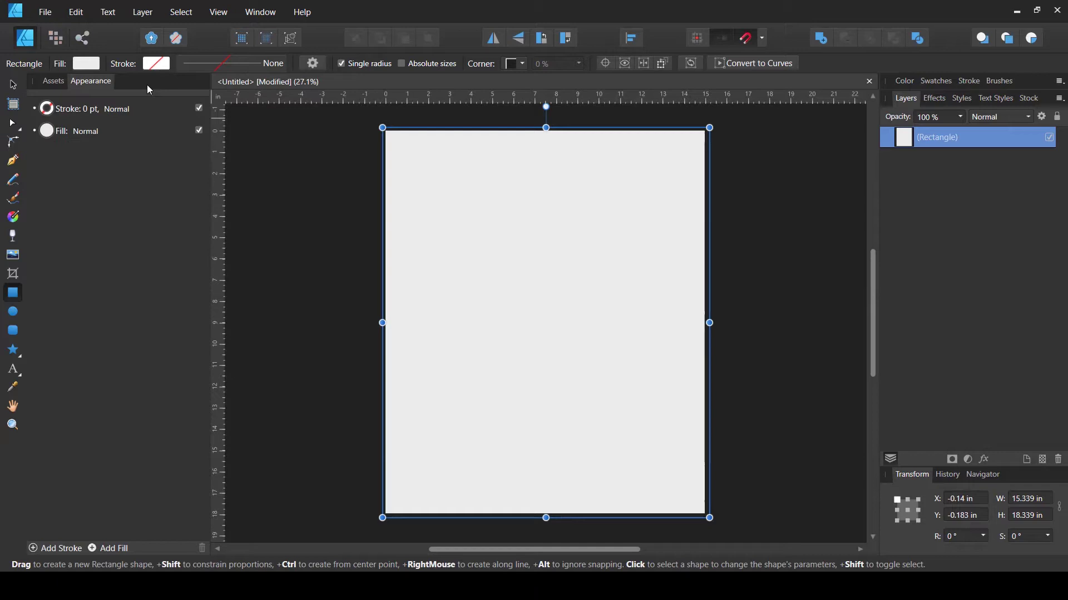
pyautogui.click(90, 67)
pyautogui.moveTo(120, 169); pyautogui.dragTo(215, 92)
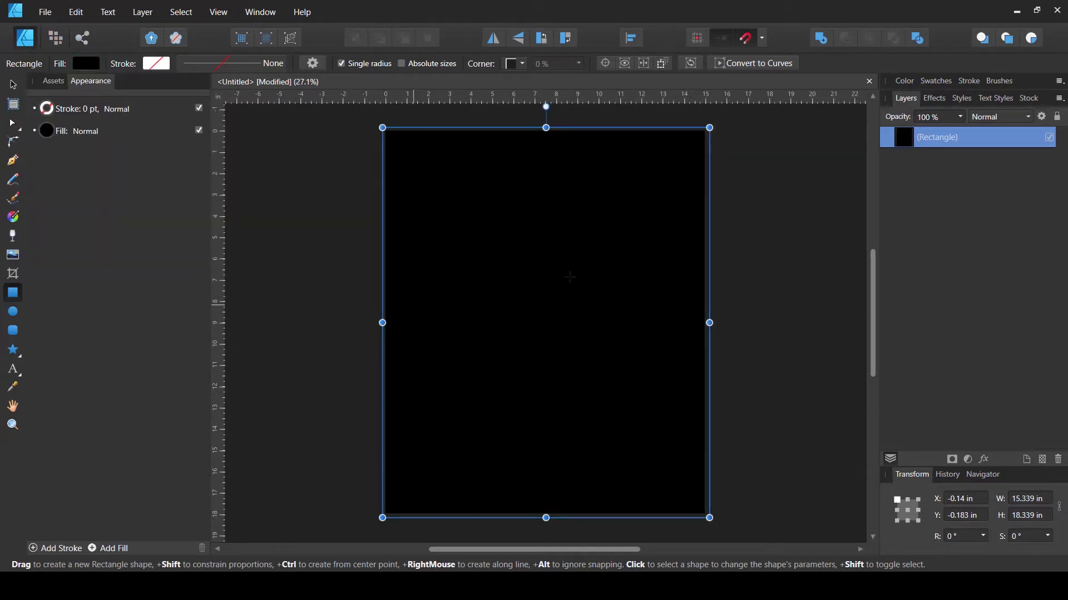
# - Lock the black background rectangle's layer and deselect it
pyautogui.click(13, 84)
pyautogui.click(790, 246)
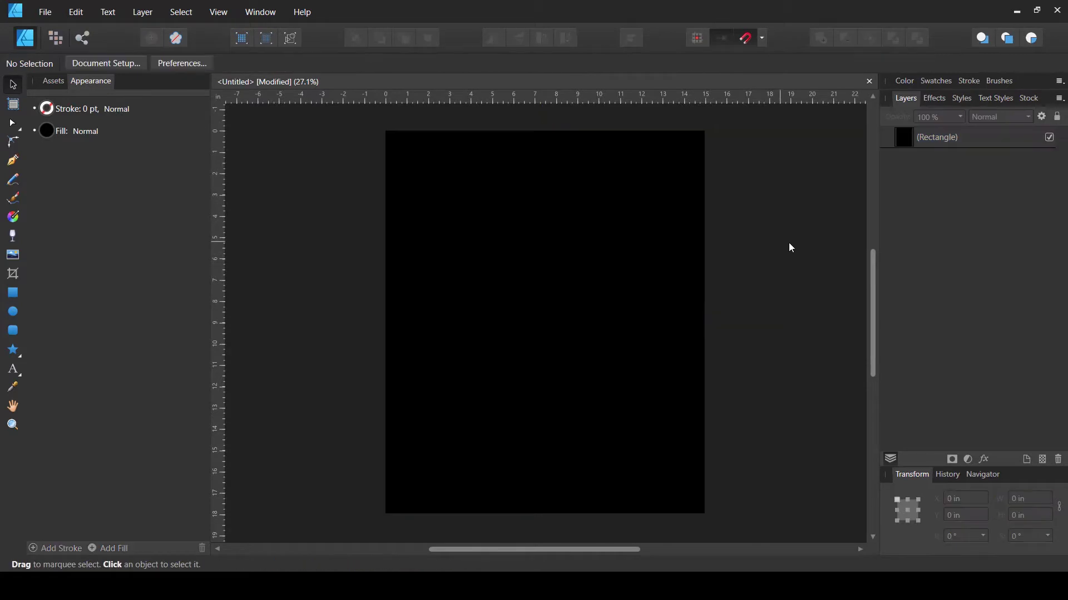
pyautogui.click(983, 144)
pyautogui.click(1057, 116)
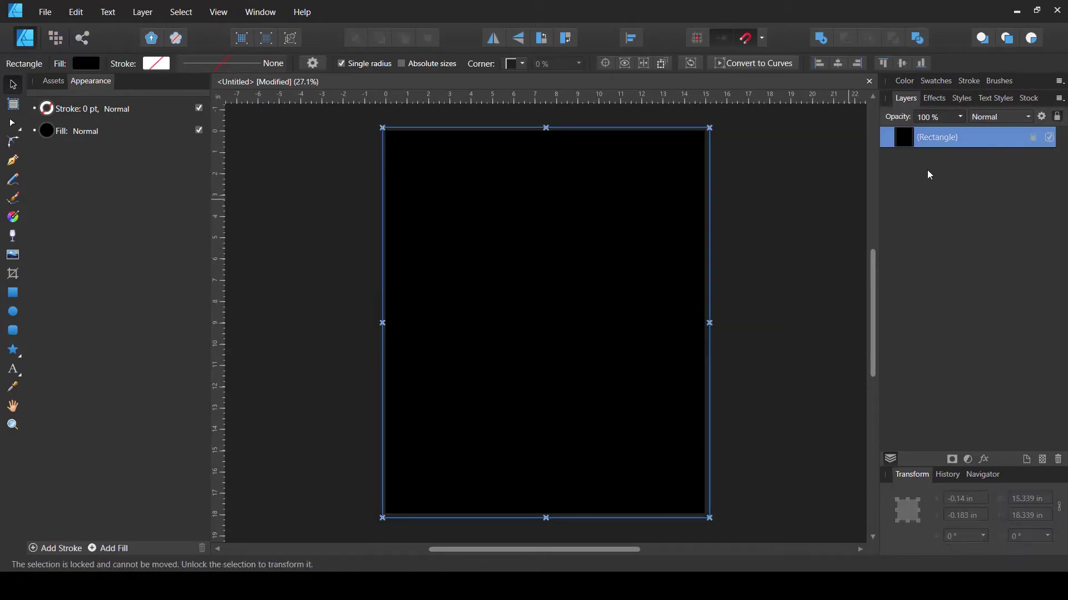
pyautogui.click(786, 269)
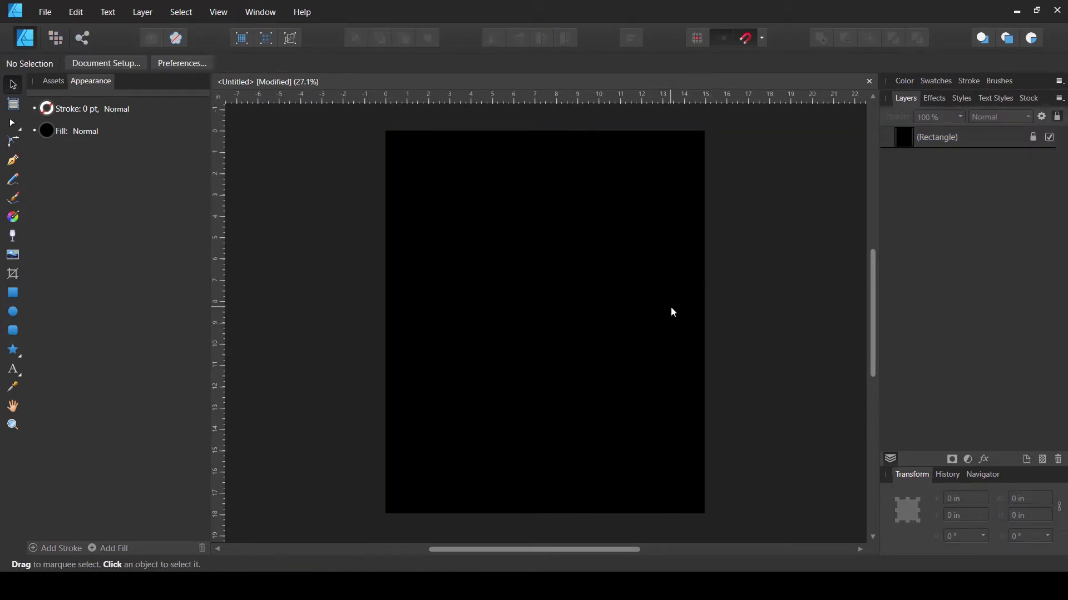
# - Paste the betta fish photo onto the page, rotate it about 27.7° so the body lies level, and reposition it over the page
pyautogui.hscroll(-1, 672, 307)
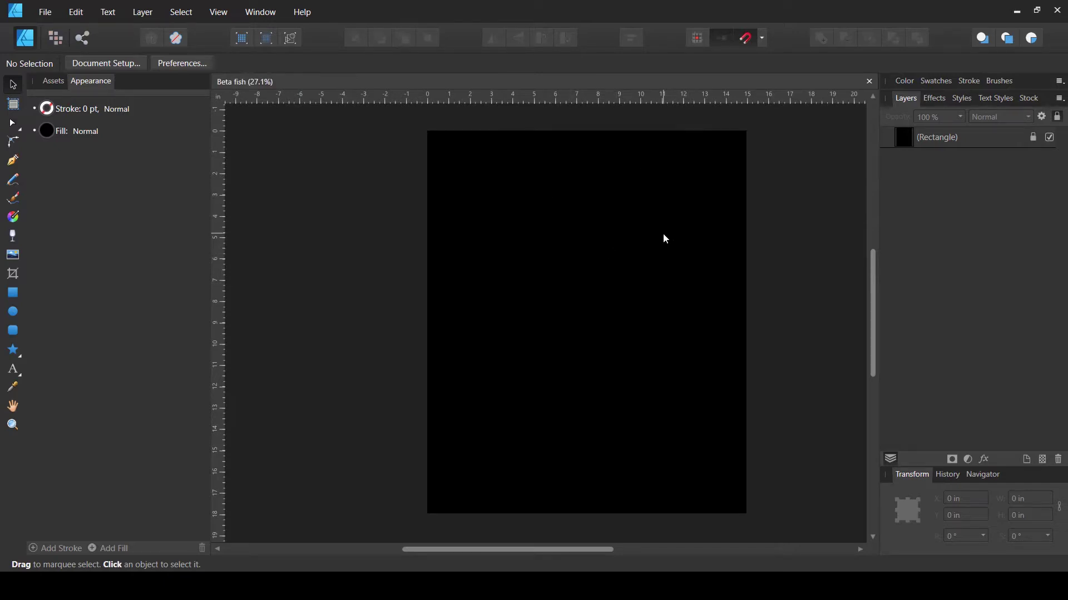
pyautogui.hotkey('ctrl', 'v')
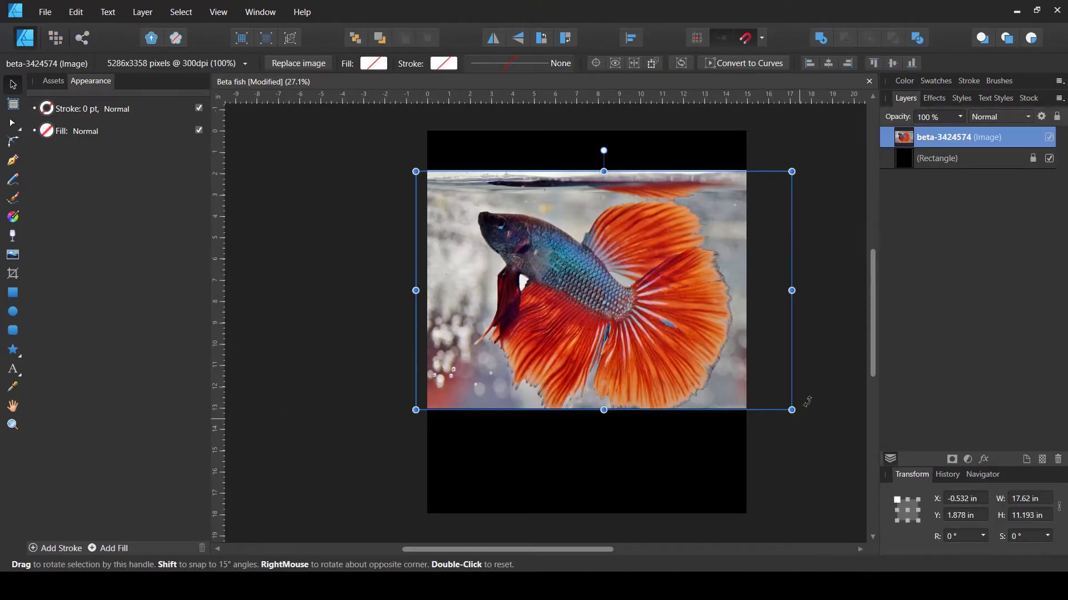
pyautogui.moveTo(805, 400); pyautogui.dragTo(825, 308)
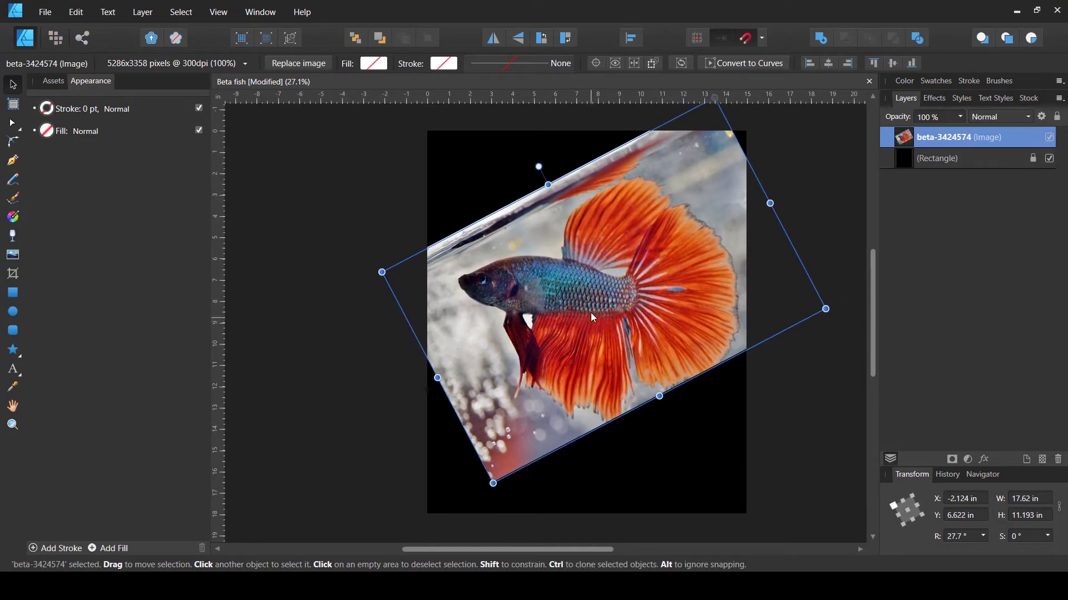
pyautogui.moveTo(590, 313); pyautogui.dragTo(605, 345)
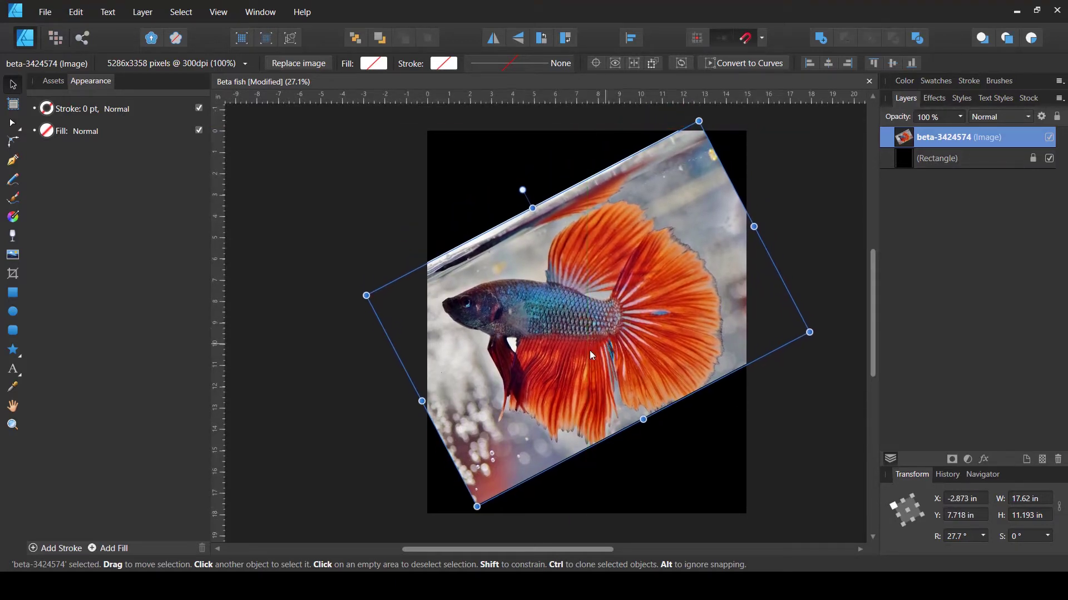
# - Flip the fish photo horizontally, adjust its rotation to about -34.8°, and lock its layer
pyautogui.click(497, 44)
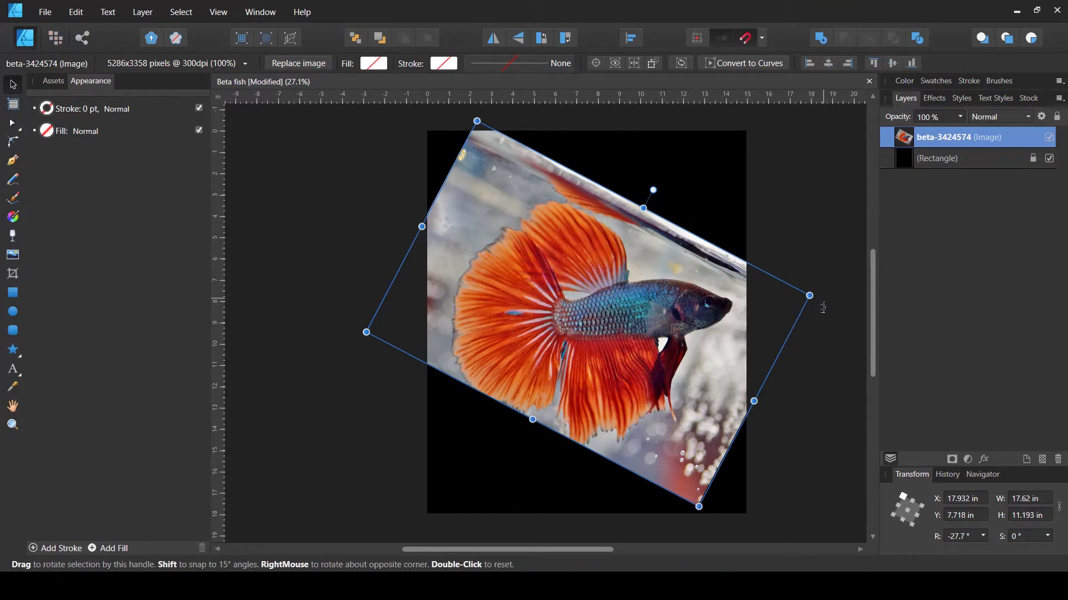
pyautogui.moveTo(818, 303); pyautogui.dragTo(815, 325)
pyautogui.moveTo(600, 327); pyautogui.dragTo(591, 321)
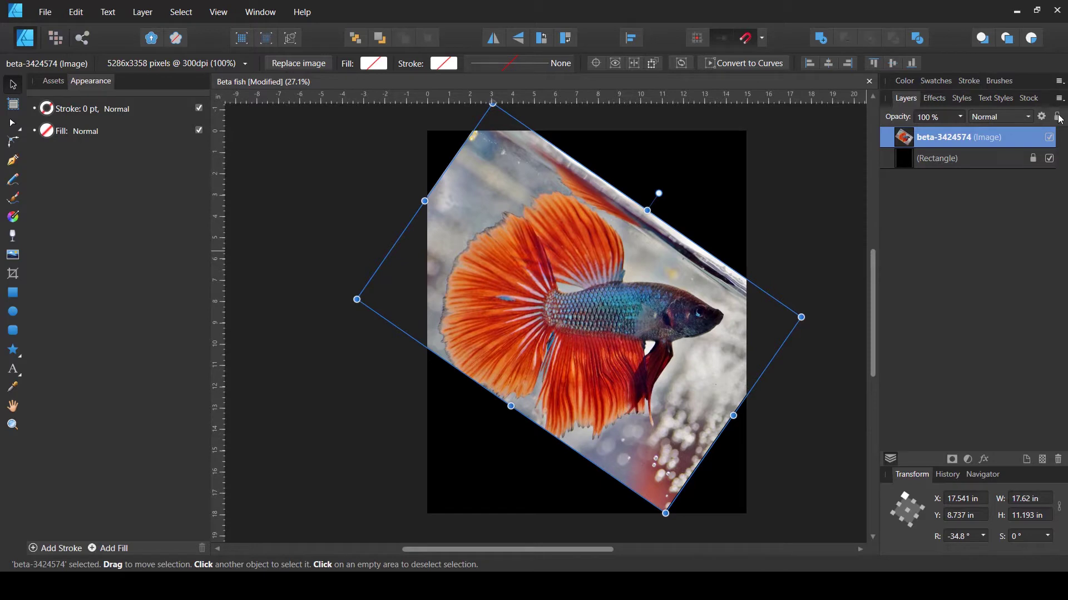
pyautogui.click(1032, 137)
pyautogui.click(801, 219)
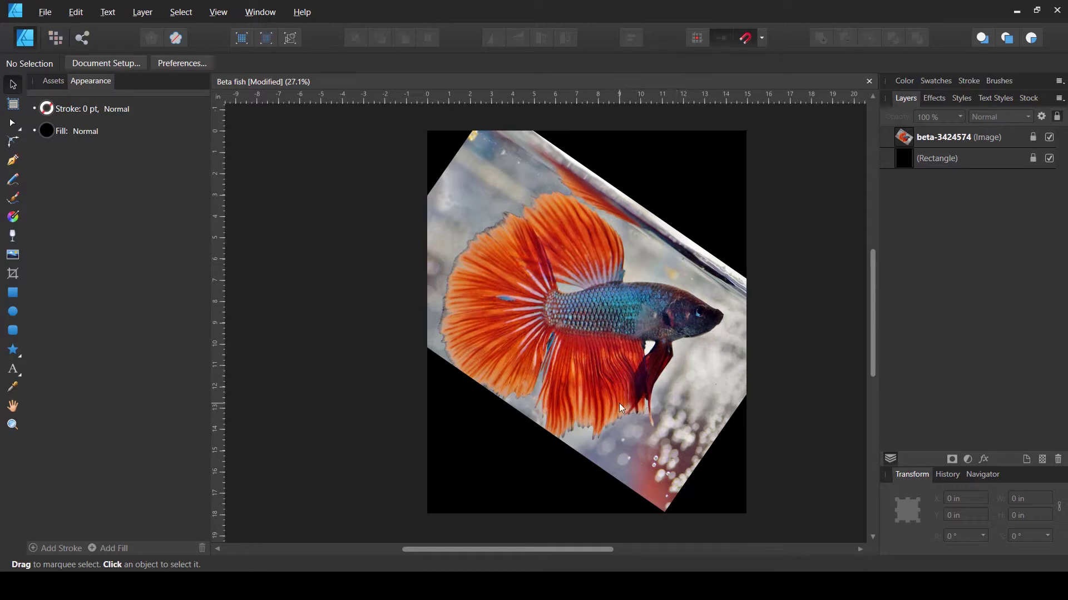
# - Start a Pen curve where the dorsal fin's front edge meets the body and trace around the small notch at its base
pyautogui.scroll(3, 618, 394)
pyautogui.scroll(3, 575, 285)
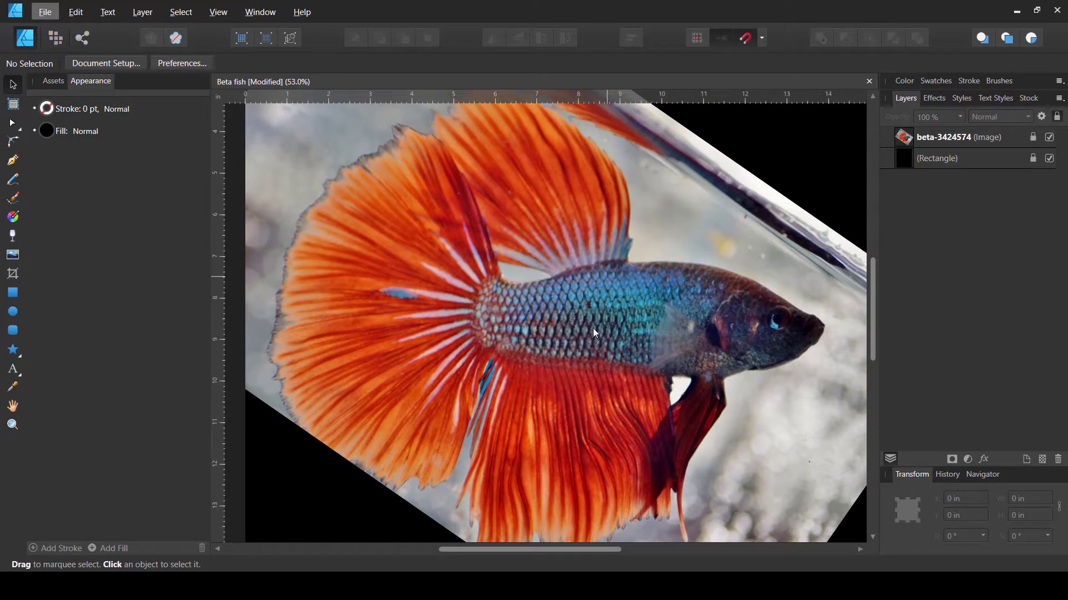
pyautogui.scroll(1, 594, 333)
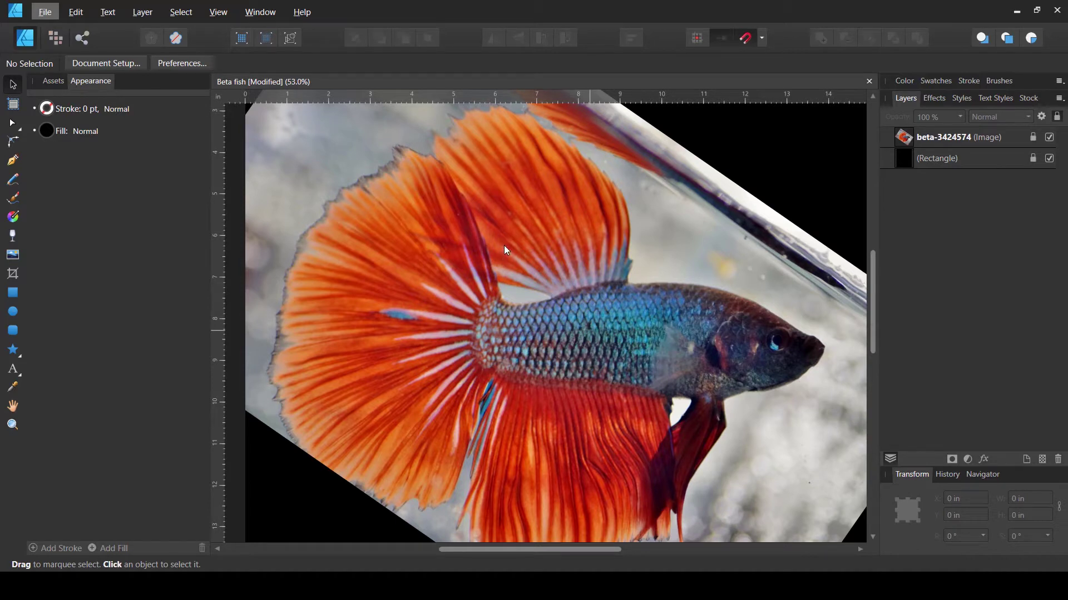
pyautogui.scroll(2, 501, 228)
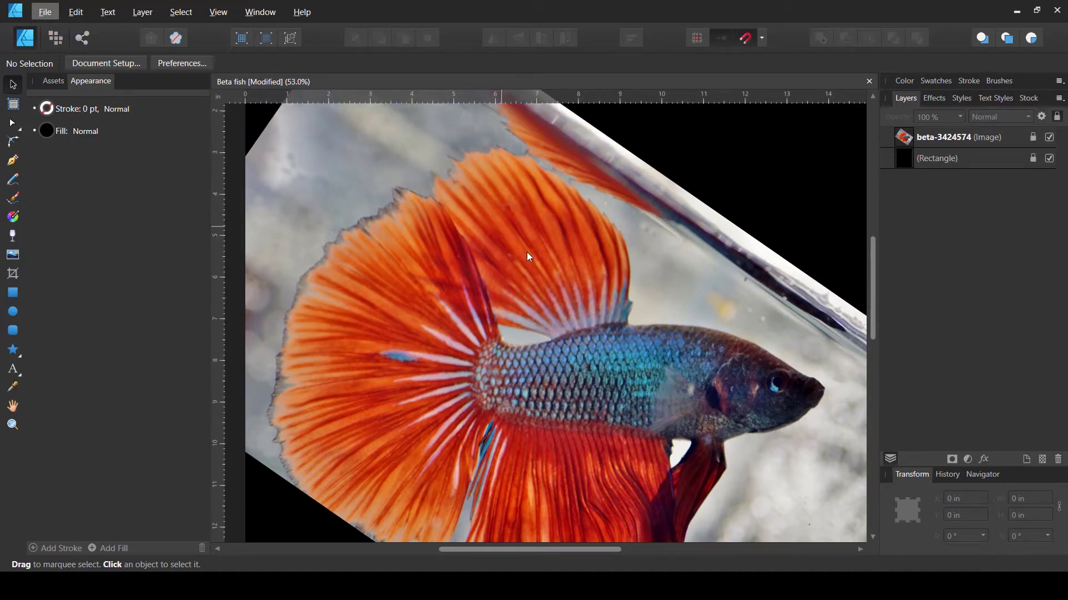
pyautogui.scroll(-1, 510, 263)
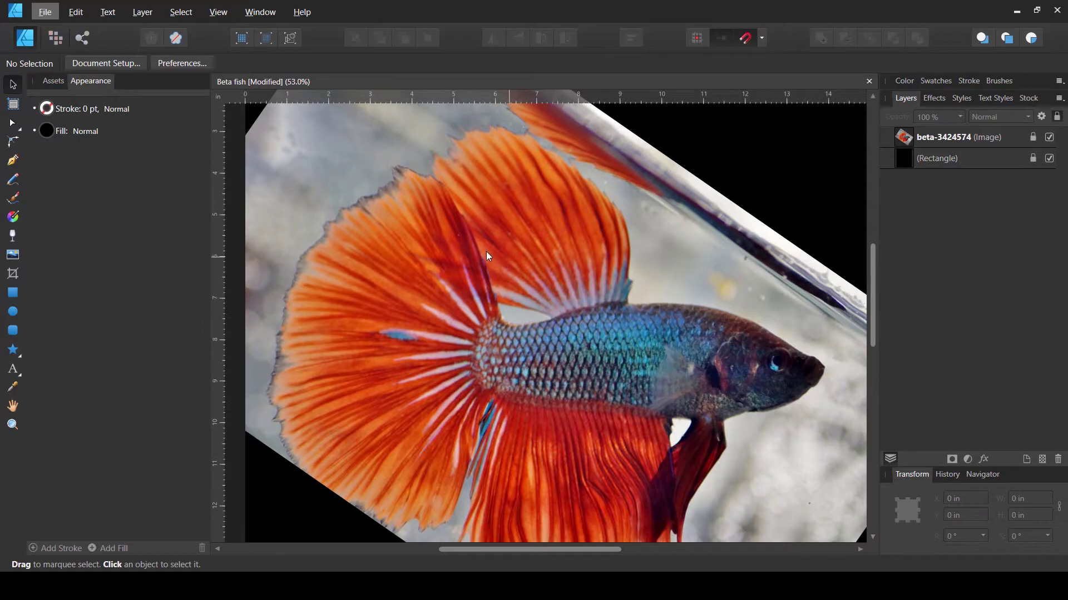
pyautogui.scroll(1, 486, 253)
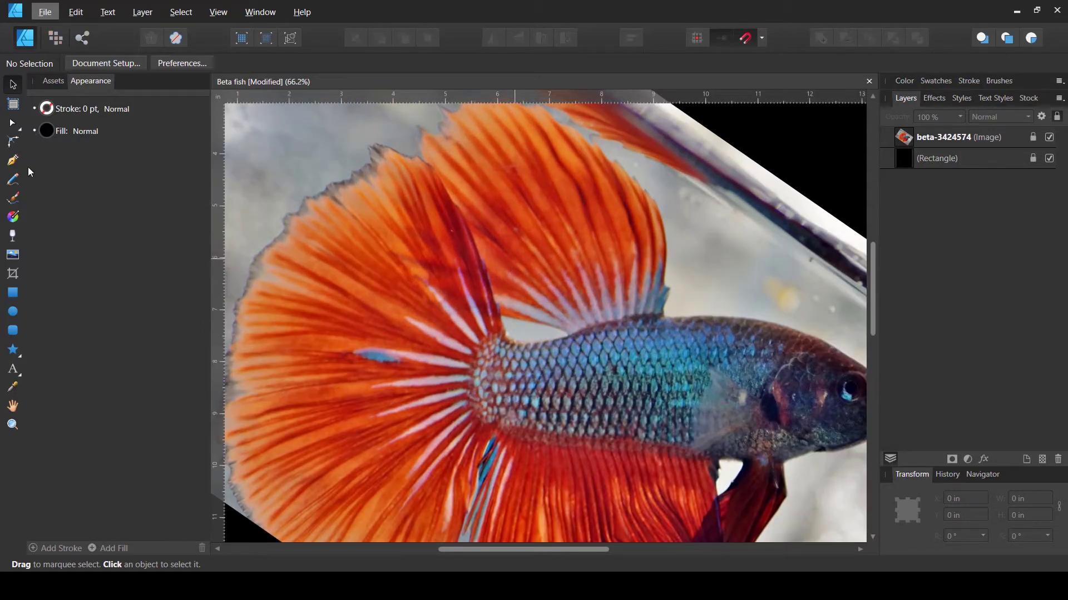
pyautogui.click(13, 160)
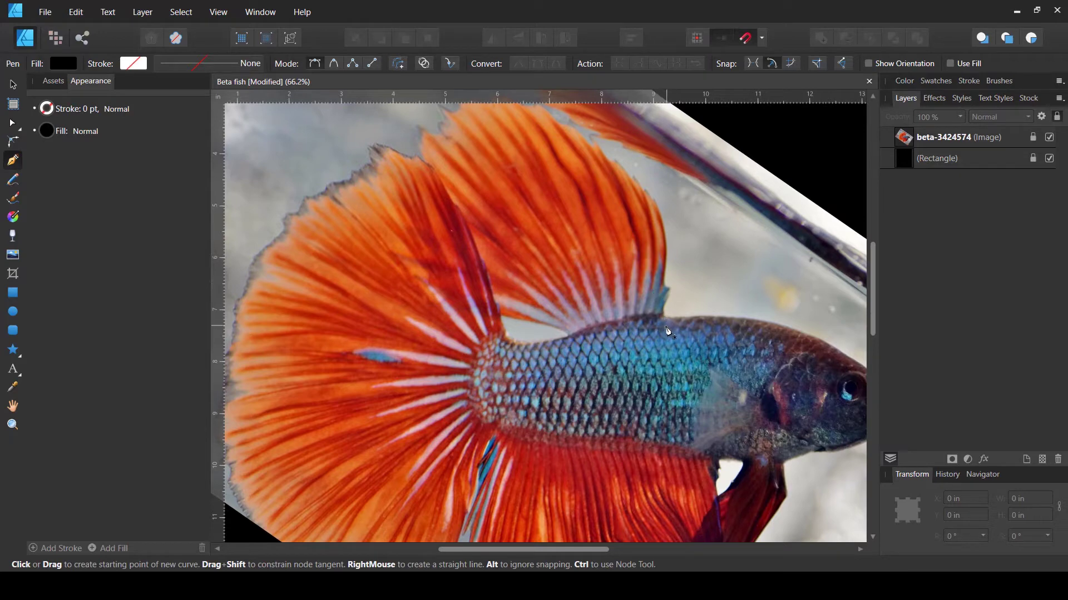
pyautogui.click(665, 326)
pyautogui.moveTo(675, 286); pyautogui.dragTo(681, 281)
pyautogui.scroll(3, 667, 289)
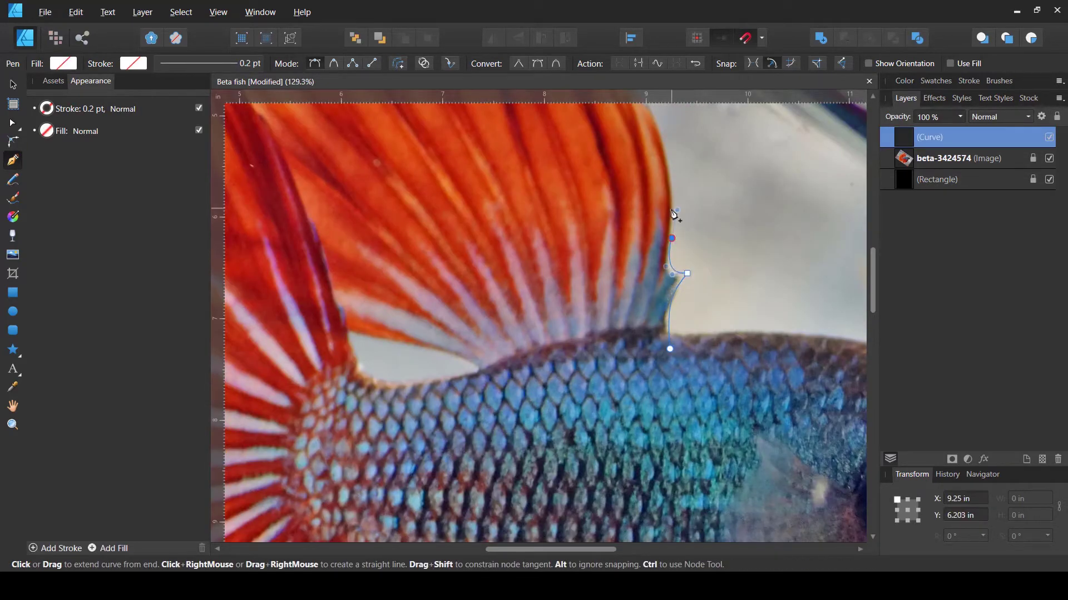
pyautogui.scroll(-2, 674, 214)
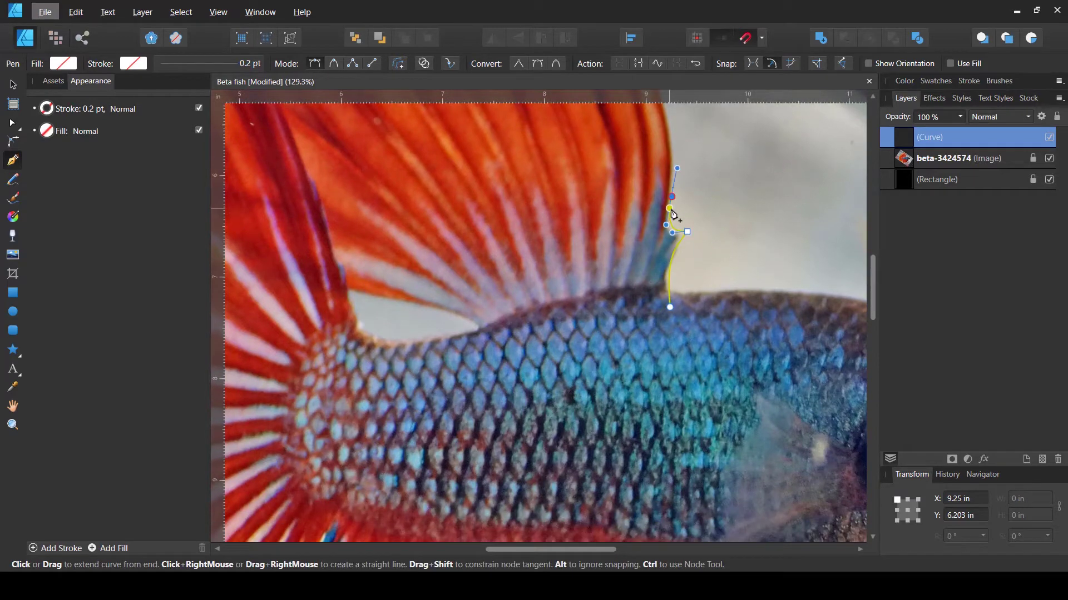
pyautogui.scroll(-2, 671, 211)
# - Continue the Pen curve up the dorsal fin's front edge with small pointed notches, reaching the crest of the upper edge
pyautogui.moveTo(610, 242); pyautogui.dragTo(633, 369)
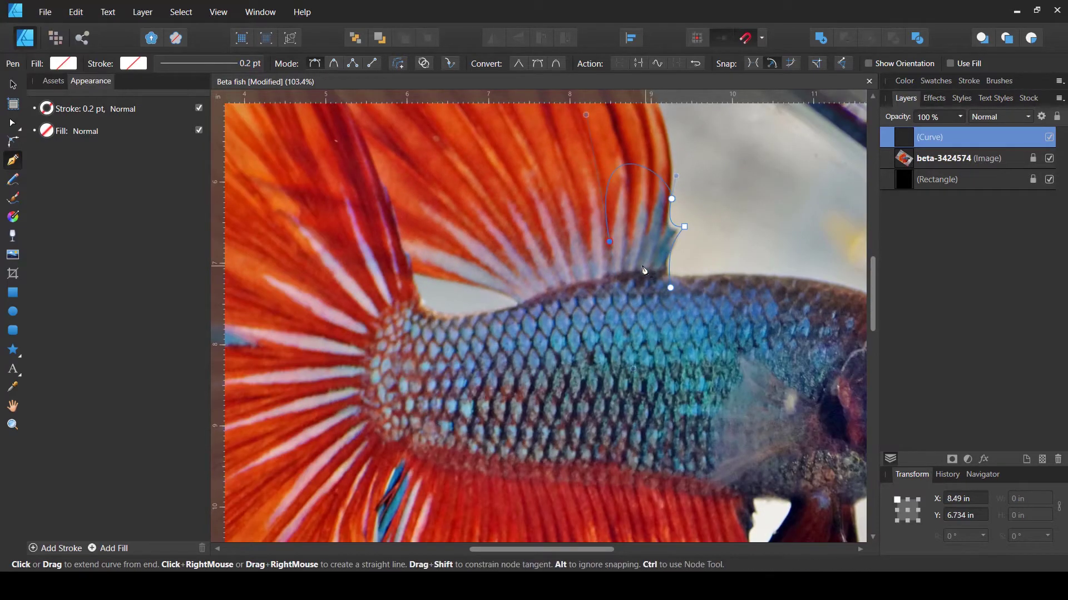
pyautogui.hotkey('ctrl', 'z')
pyautogui.scroll(5, 637, 303)
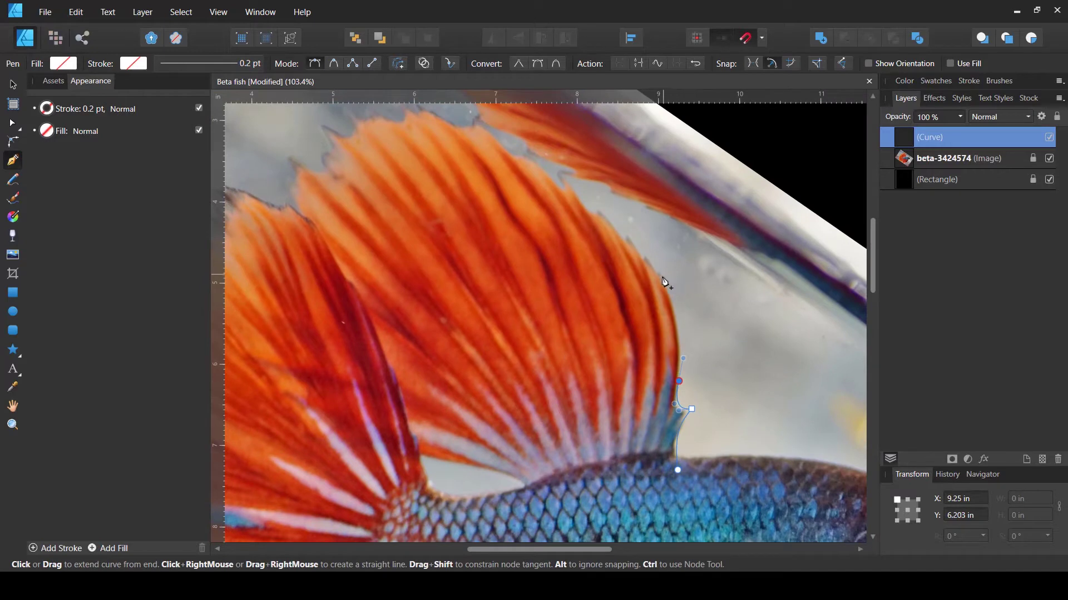
pyautogui.moveTo(658, 270); pyautogui.dragTo(498, 171)
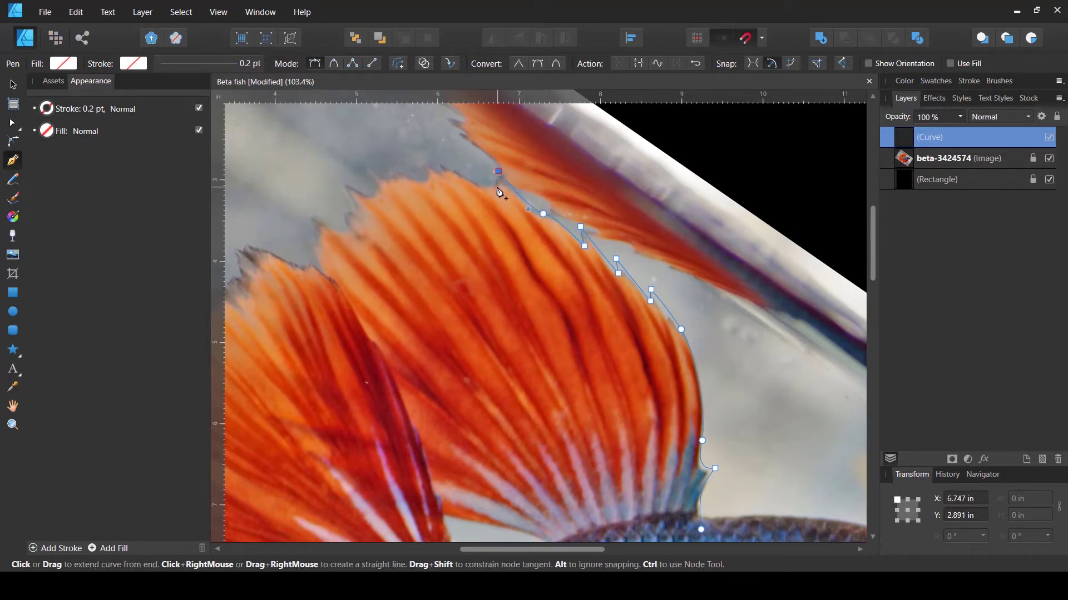
pyautogui.press('space')
pyautogui.click(443, 174)
pyautogui.click(439, 164)
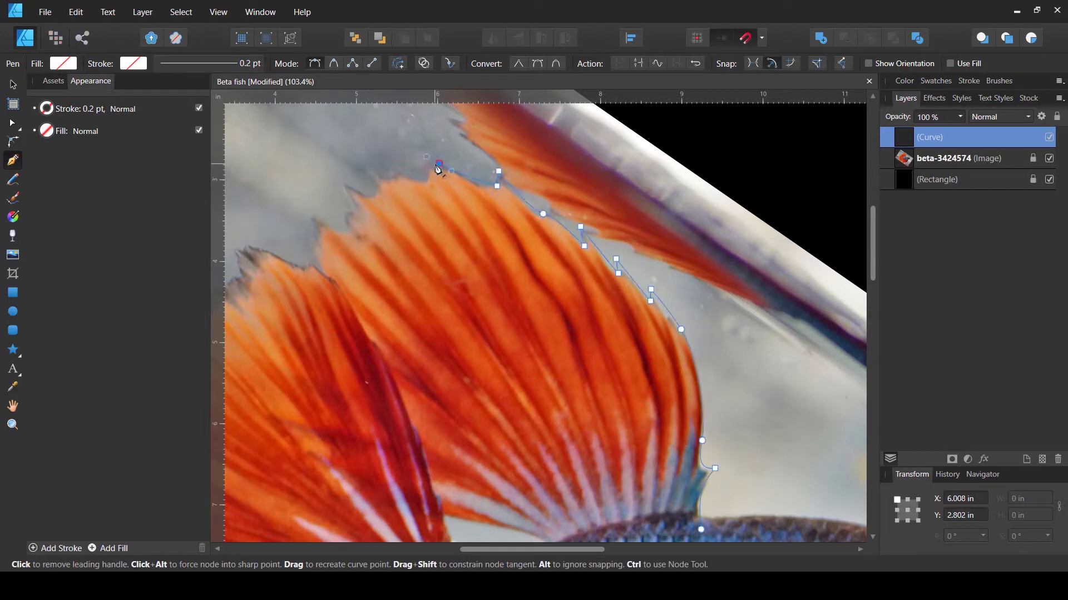
# - Trace the jagged spikes along the dorsal fin's upper edge down to its rear corner
pyautogui.click(427, 181)
pyautogui.click(422, 163)
pyautogui.click(392, 180)
pyautogui.click(389, 171)
pyautogui.click(364, 169)
pyautogui.click(345, 185)
pyautogui.click(338, 206)
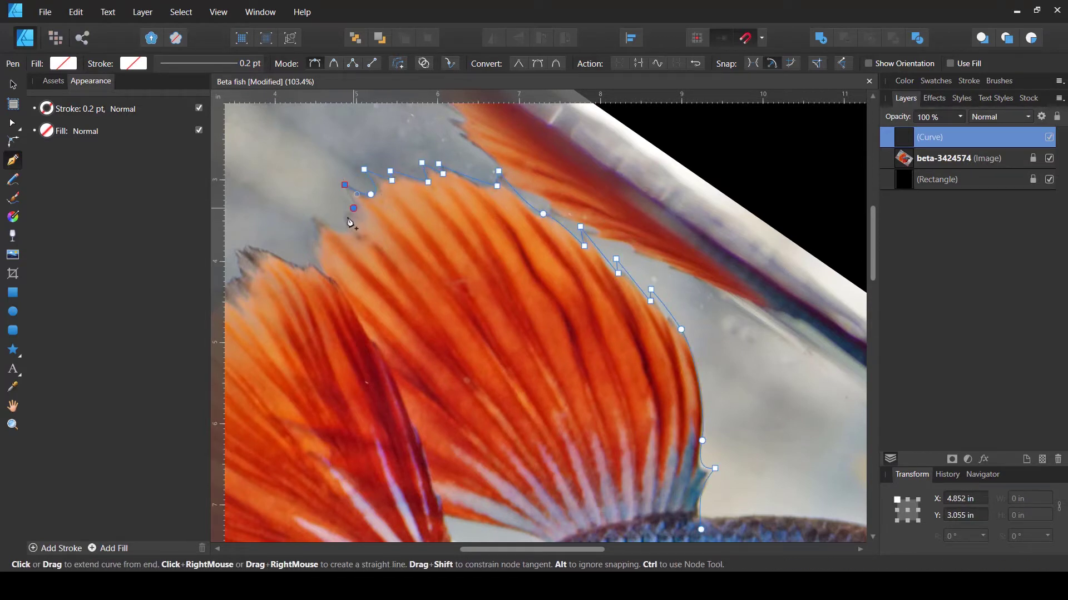
pyautogui.click(310, 214)
pyautogui.click(298, 238)
# - Trace the dorsal fin's rear edge down to the body and close the outline along the fin base
pyautogui.scroll(-3, 303, 238)
pyautogui.hscroll(-3, 302, 238)
pyautogui.moveTo(392, 273); pyautogui.dragTo(440, 384)
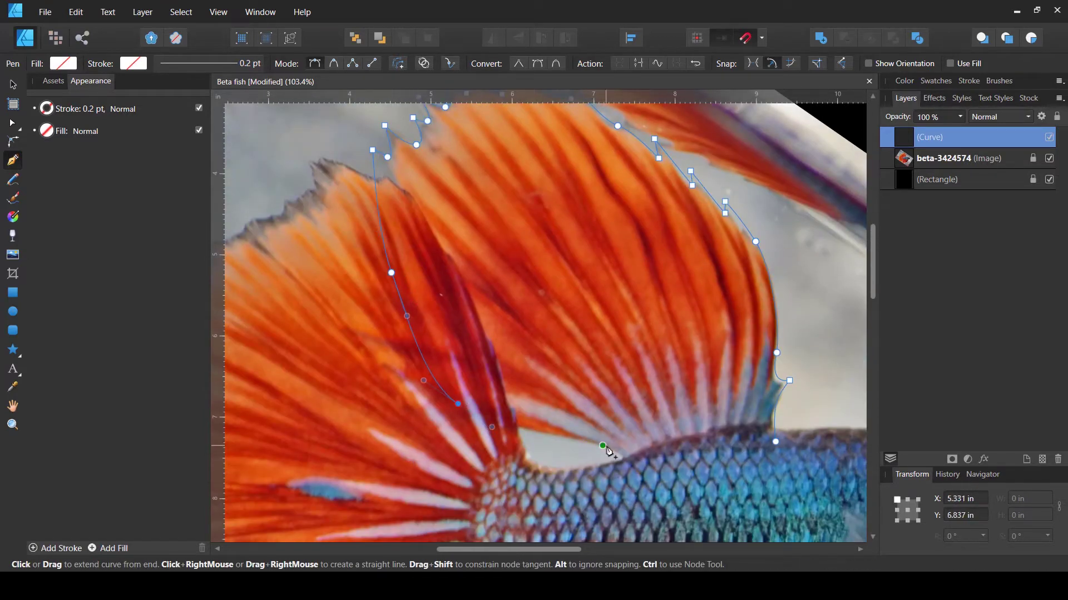
pyautogui.hscroll(3, 445, 361)
pyautogui.press('Escape')
pyautogui.scroll(-1, 701, 372)
pyautogui.scroll(2, 706, 351)
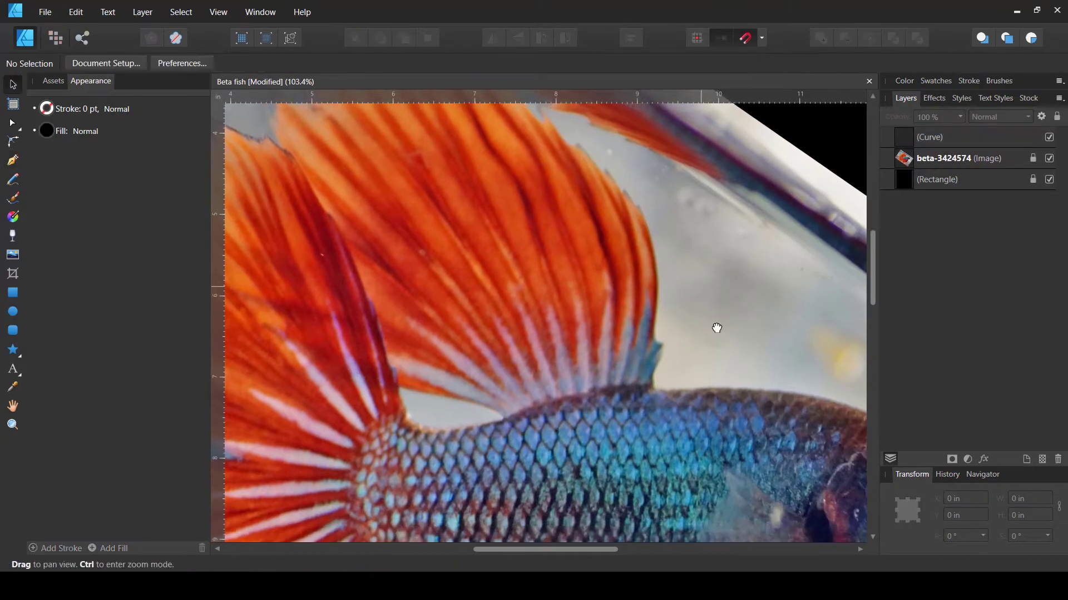
# - Give the dorsal fin outline a black stroke 2.1 pt wide and deselect it
pyautogui.press('v')
pyautogui.click(142, 65)
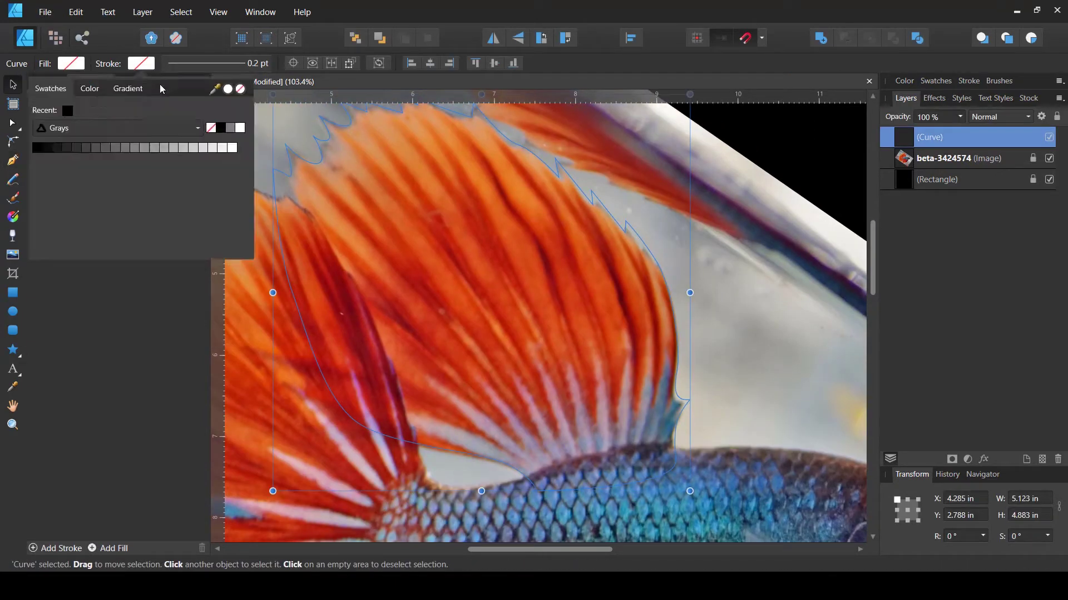
pyautogui.click(220, 129)
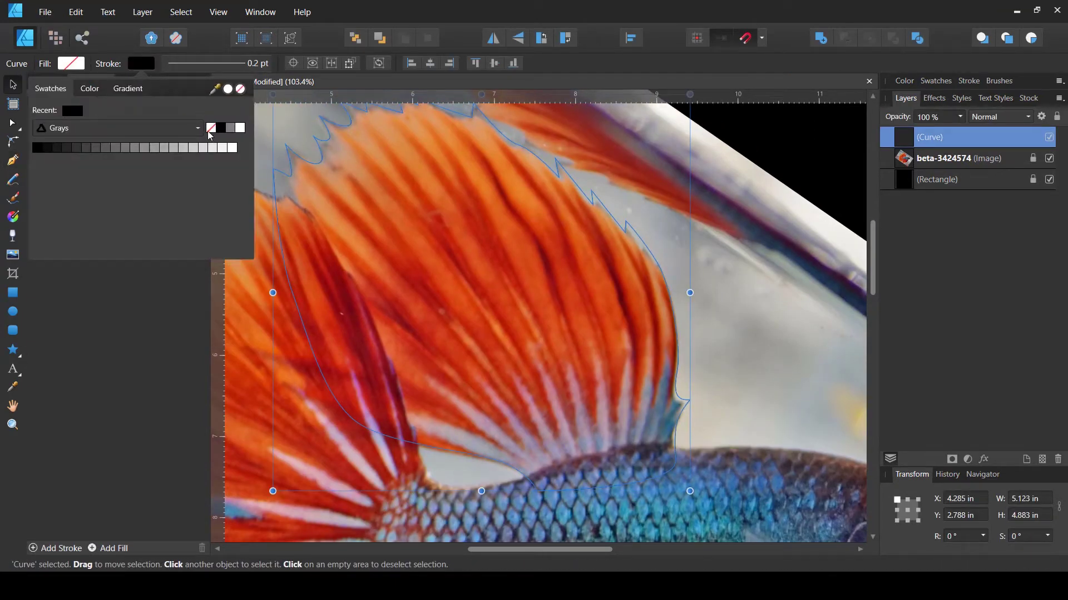
pyautogui.click(183, 63)
pyautogui.moveTo(178, 111); pyautogui.dragTo(189, 109)
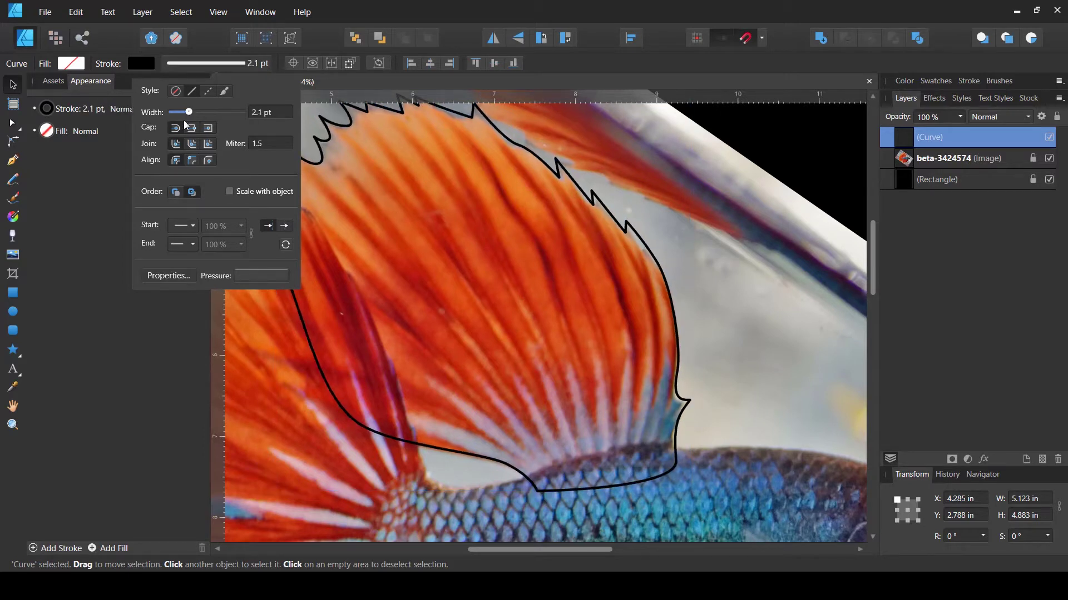
pyautogui.click(411, 238)
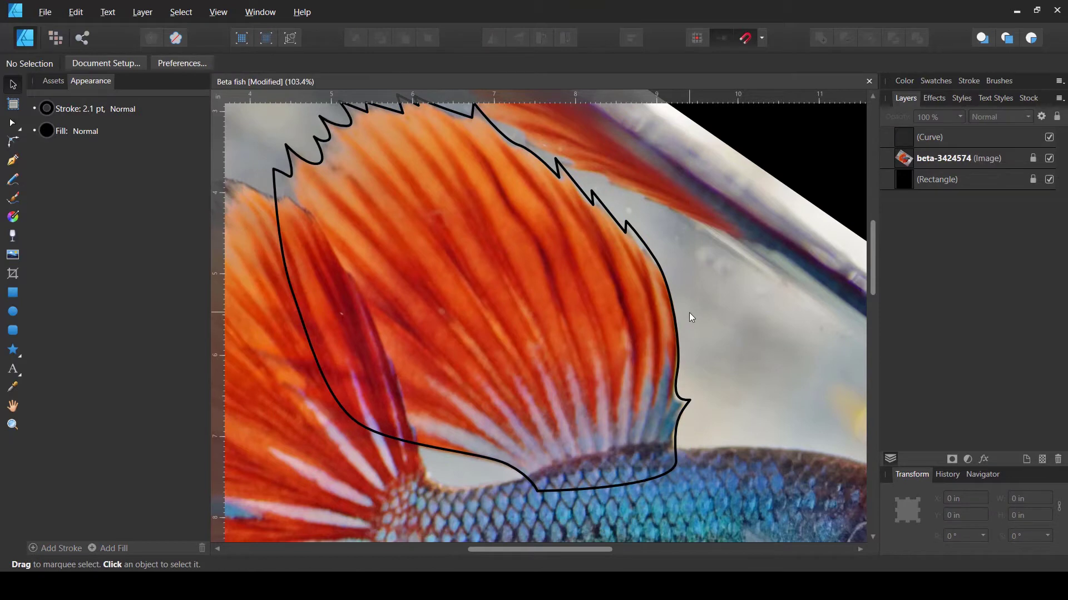
# - Start a second Pen curve on the body below the fin's rear base and draw the first long zigzag spikes inside the dorsal fin
pyautogui.scroll(-3, 688, 318)
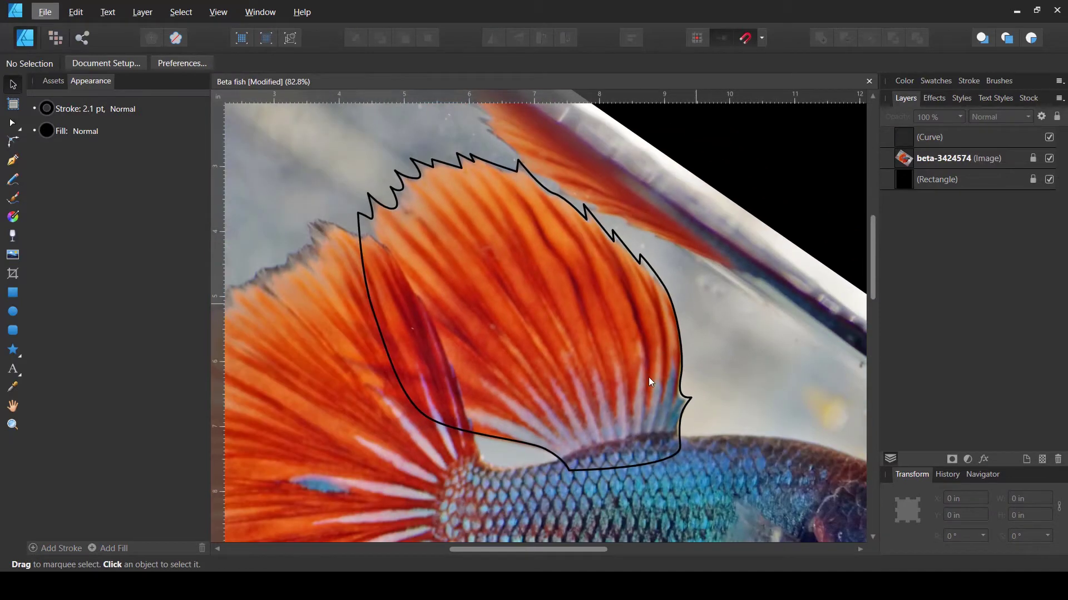
pyautogui.scroll(3, 648, 378)
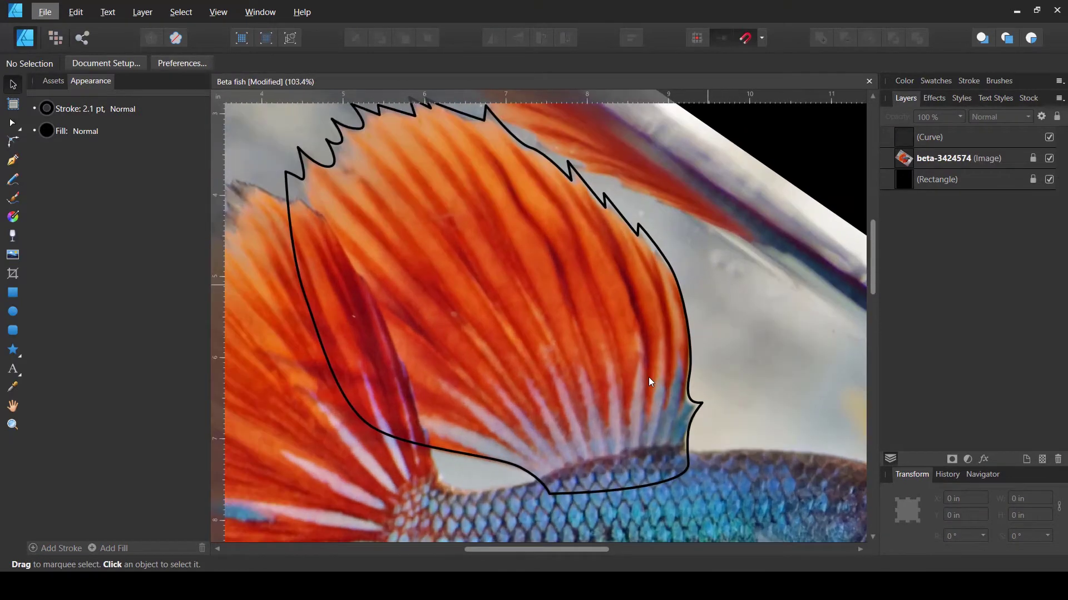
pyautogui.click(13, 161)
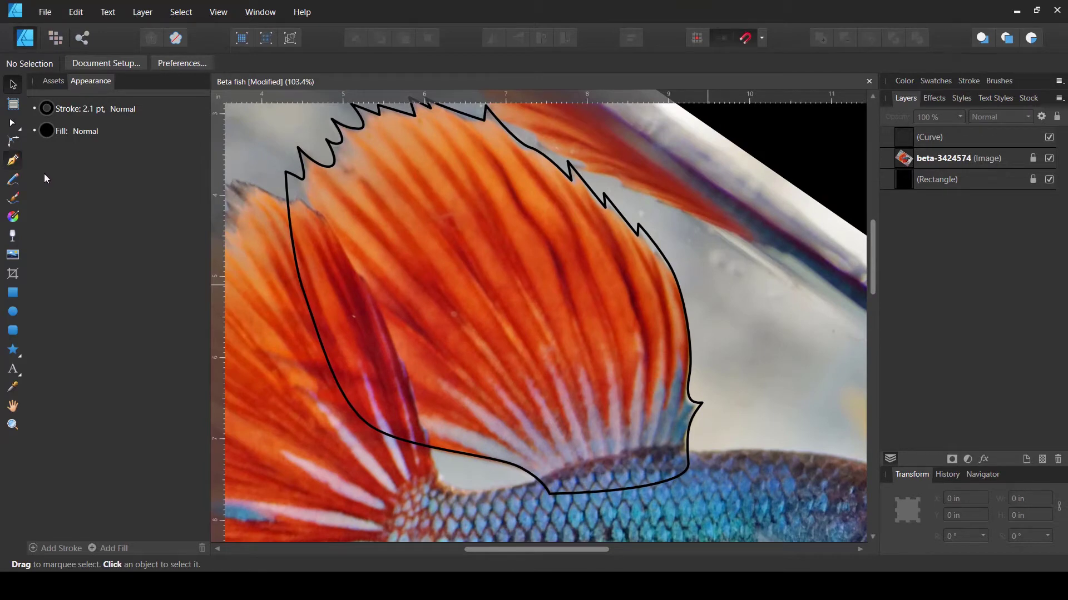
pyautogui.scroll(-1, 551, 351)
pyautogui.scroll(1, 550, 352)
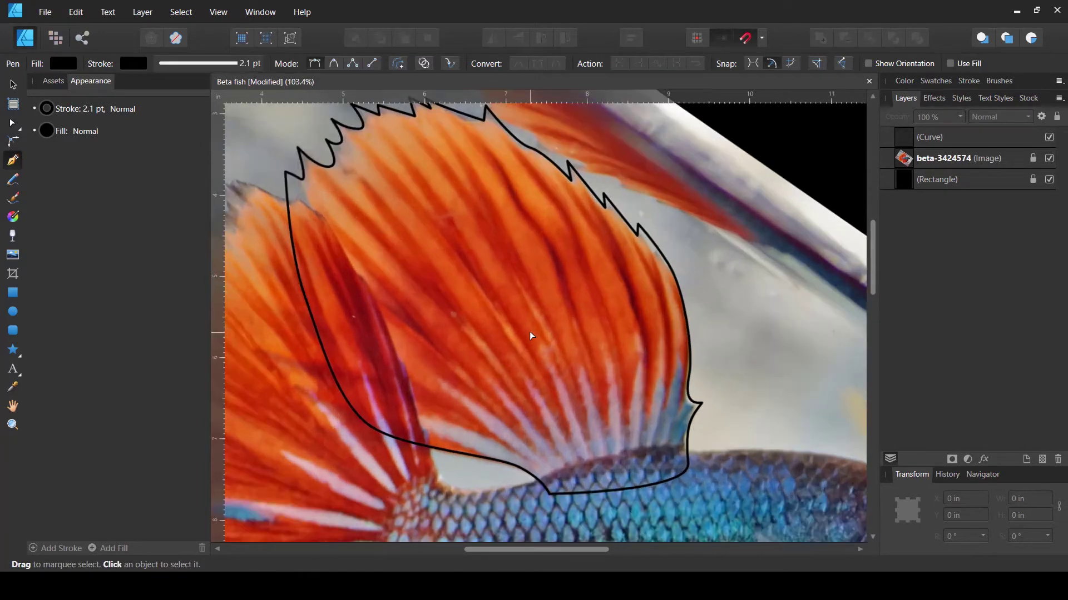
pyautogui.press('space')
pyautogui.moveTo(627, 354); pyautogui.dragTo(587, 383)
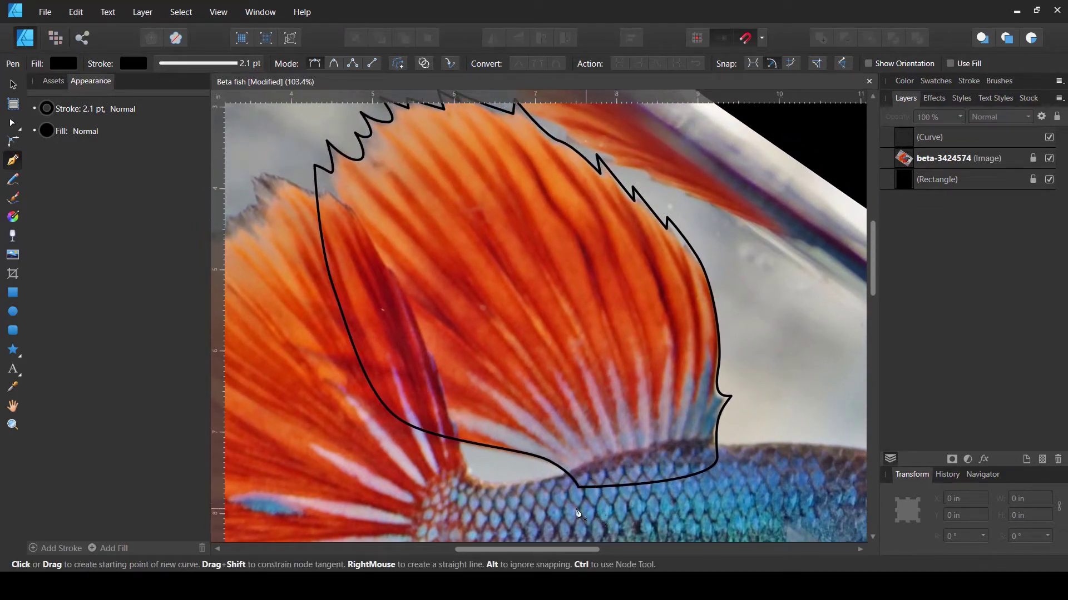
pyautogui.moveTo(561, 500); pyautogui.dragTo(528, 438)
pyautogui.moveTo(374, 379); pyautogui.dragTo(316, 352)
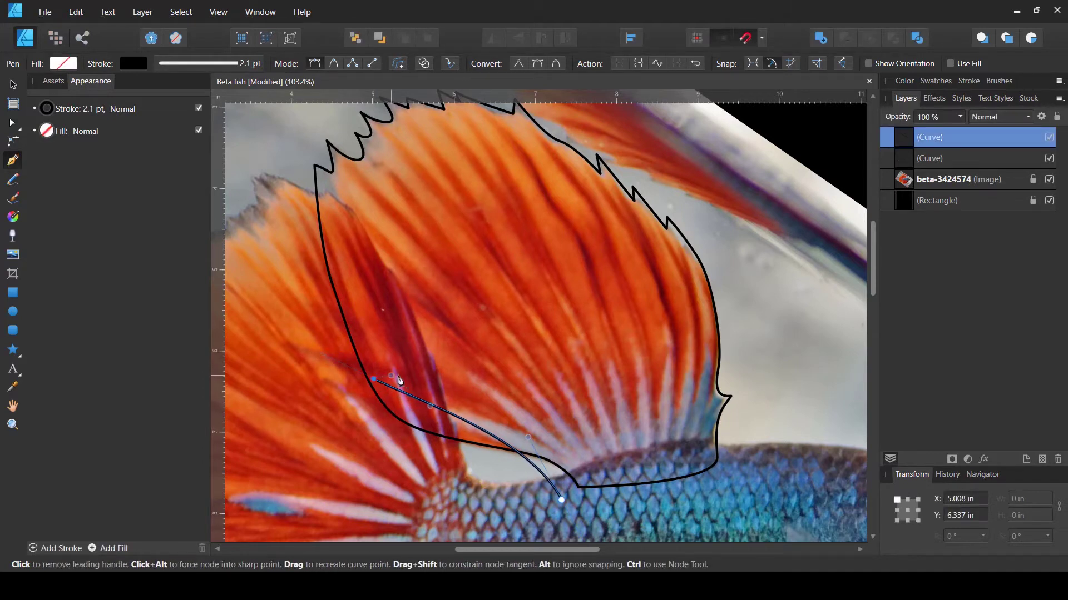
pyautogui.moveTo(400, 382); pyautogui.dragTo(417, 379)
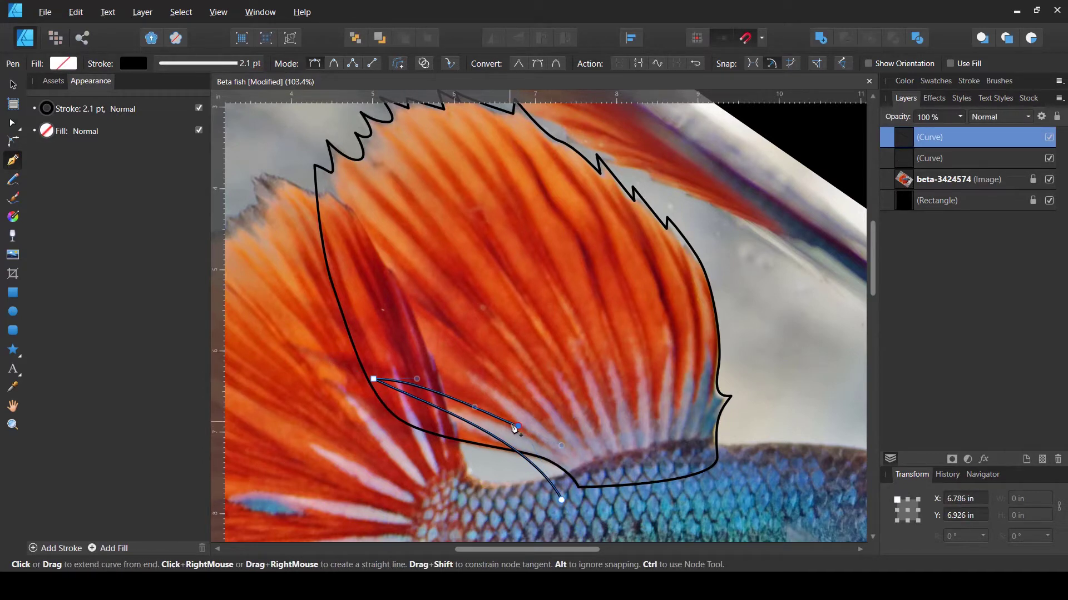
pyautogui.moveTo(518, 426); pyautogui.dragTo(511, 398)
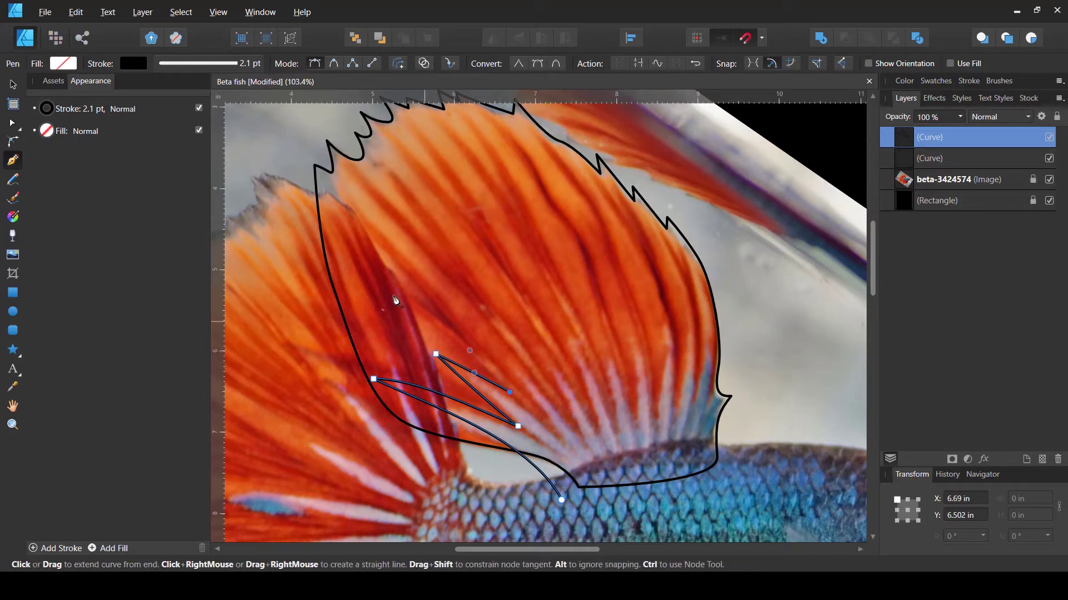
# - Continue the inner curve with long zigzag spikes following the rays through the rear part of the dorsal fin
pyautogui.moveTo(352, 269); pyautogui.dragTo(327, 255)
pyautogui.click(432, 308)
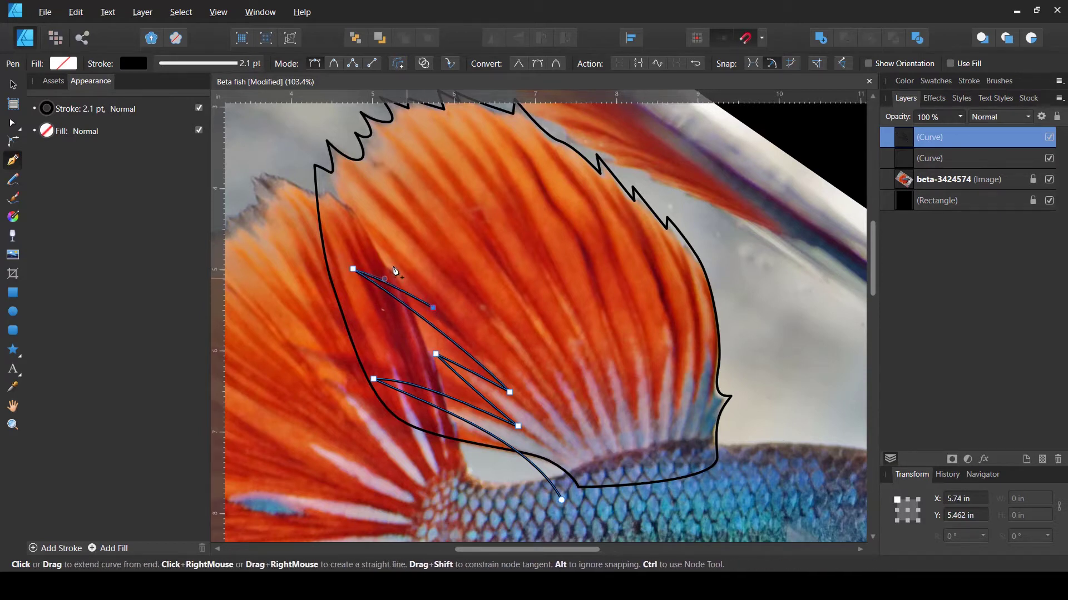
pyautogui.click(334, 205)
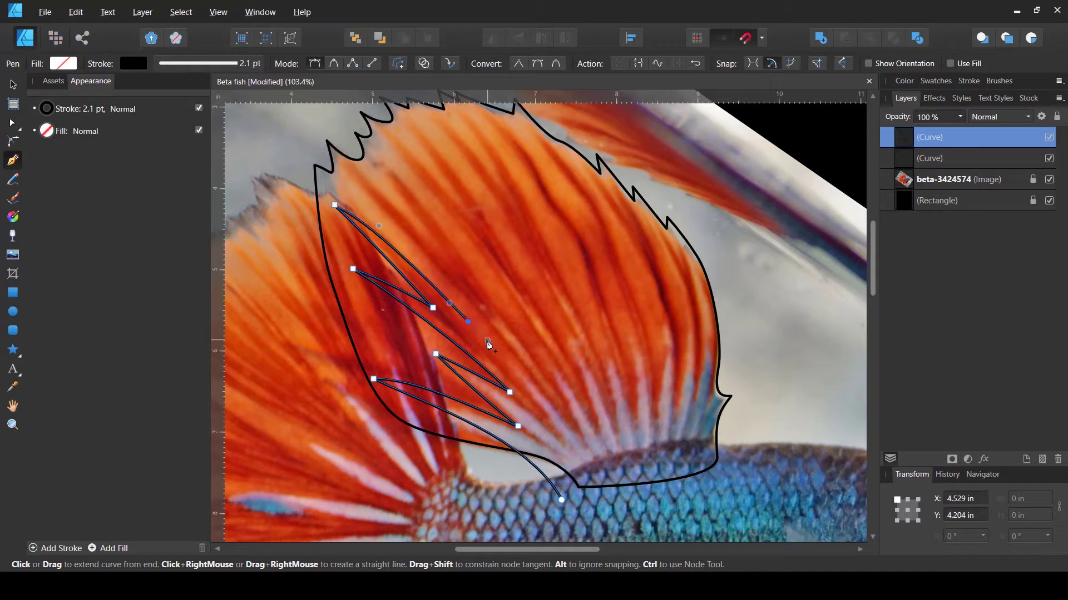
pyautogui.moveTo(509, 362); pyautogui.dragTo(468, 321)
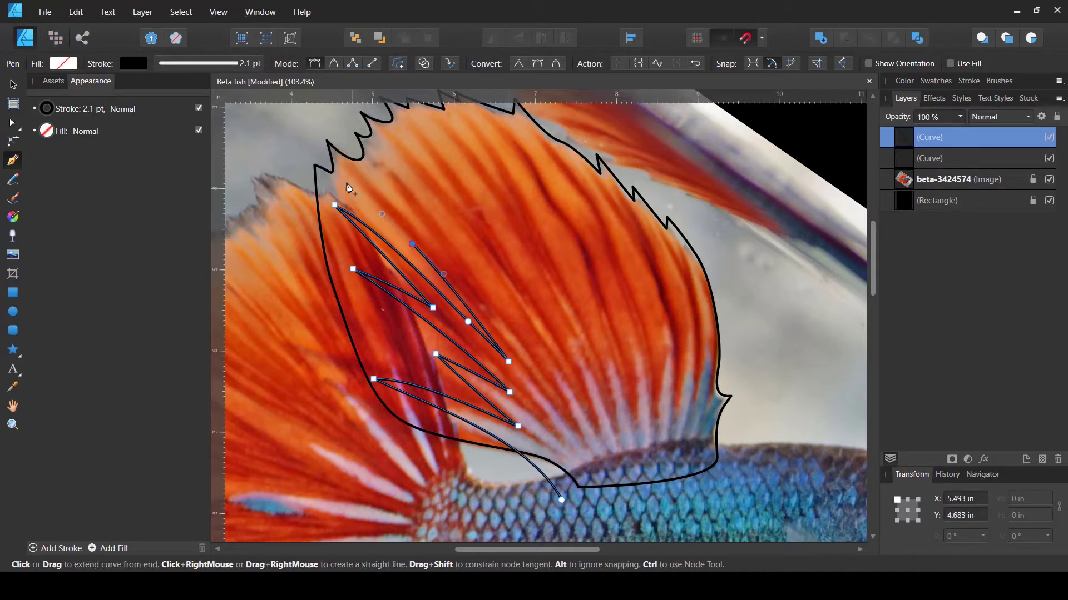
pyautogui.moveTo(346, 171); pyautogui.dragTo(412, 243)
pyautogui.click(432, 243)
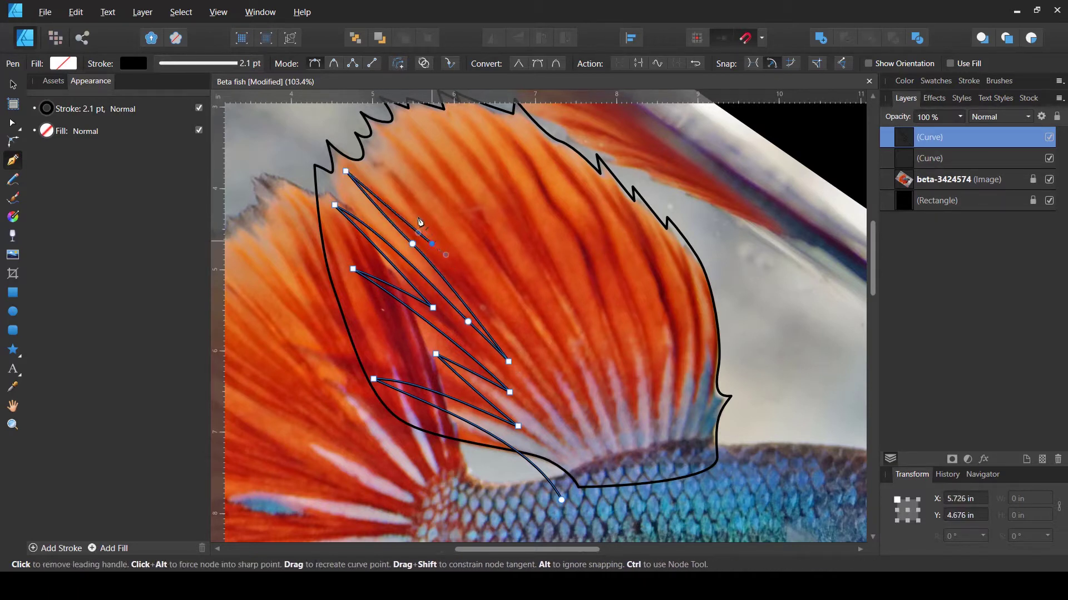
pyautogui.click(384, 168)
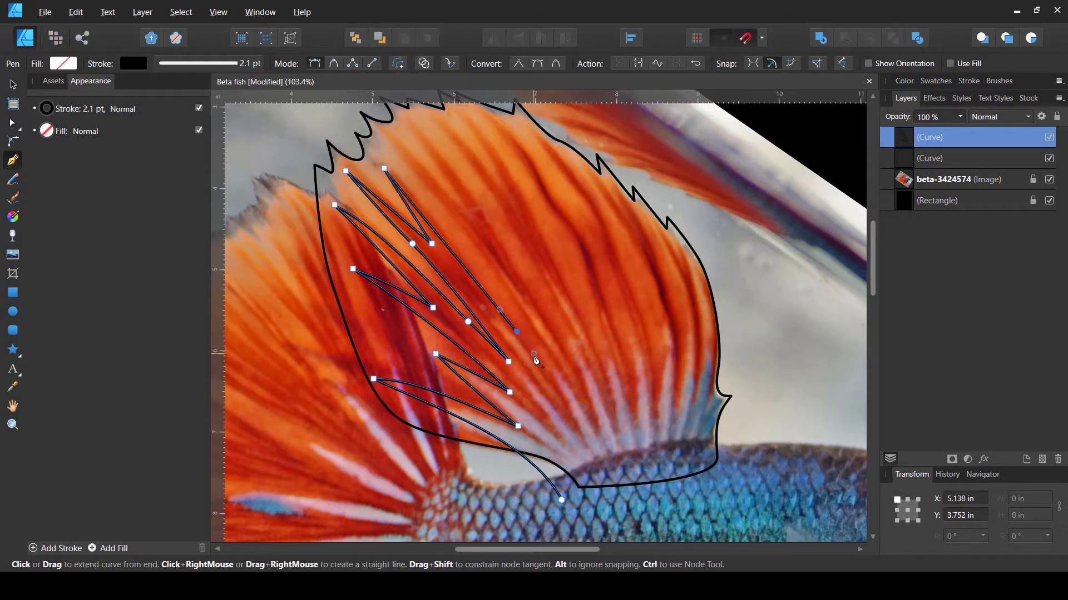
pyautogui.moveTo(554, 380); pyautogui.dragTo(527, 330)
pyautogui.moveTo(387, 133); pyautogui.dragTo(456, 188)
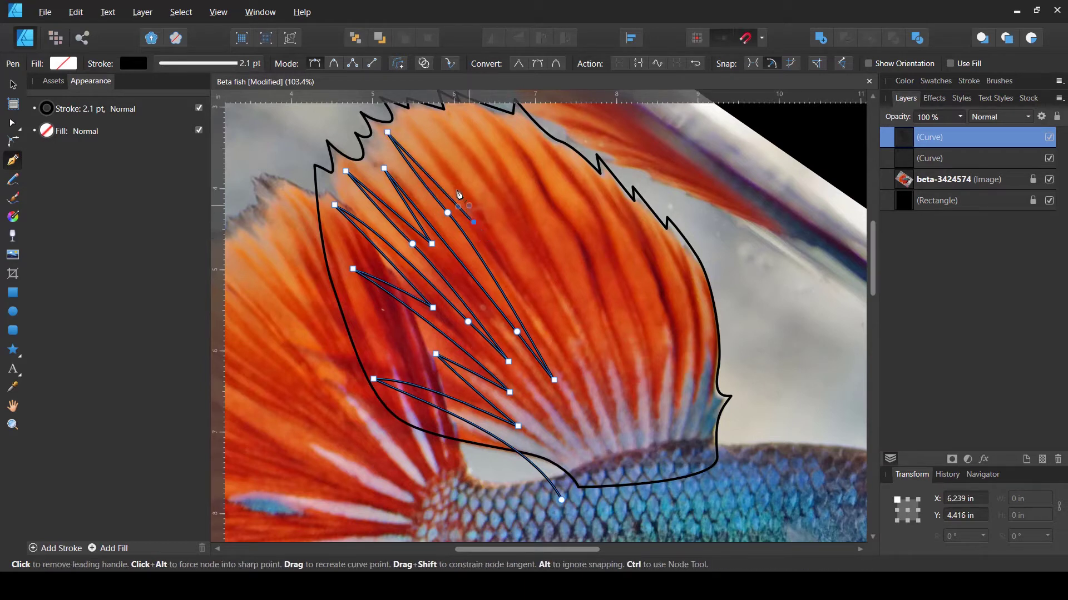
# - Extend the zigzag spikes of the inner curve along the rays across the middle of the dorsal fin
pyautogui.click(407, 125)
pyautogui.click(558, 338)
pyautogui.moveTo(443, 123); pyautogui.dragTo(523, 227)
pyautogui.click(522, 227)
pyautogui.click(471, 131)
pyautogui.click(597, 350)
pyautogui.moveTo(503, 137); pyautogui.dragTo(544, 197)
pyautogui.click(595, 271)
pyautogui.click(555, 161)
pyautogui.click(622, 349)
pyautogui.click(599, 194)
pyautogui.click(644, 342)
pyautogui.moveTo(649, 284); pyautogui.dragTo(657, 298)
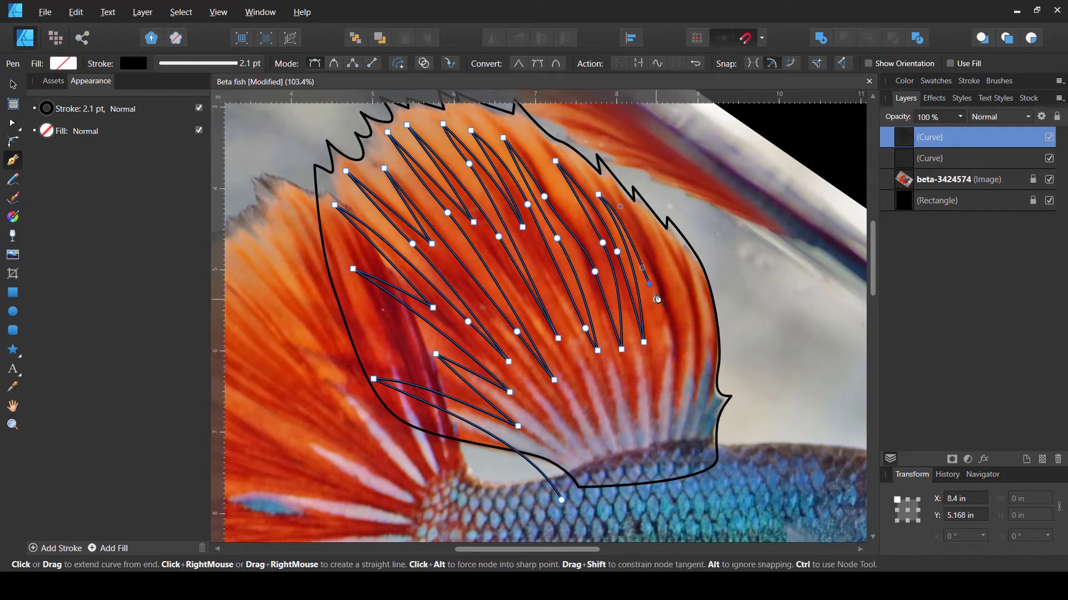
# - Add the last narrow spikes at the dorsal fin's front edge, close the inner curve below the fin base, and deselect it
pyautogui.click(636, 229)
pyautogui.click(663, 244)
pyautogui.click(677, 362)
pyautogui.click(667, 300)
pyautogui.click(681, 249)
pyautogui.click(688, 308)
pyautogui.moveTo(699, 361); pyautogui.dragTo(705, 366)
pyautogui.click(719, 421)
pyautogui.click(561, 499)
pyautogui.scroll(-1, 684, 453)
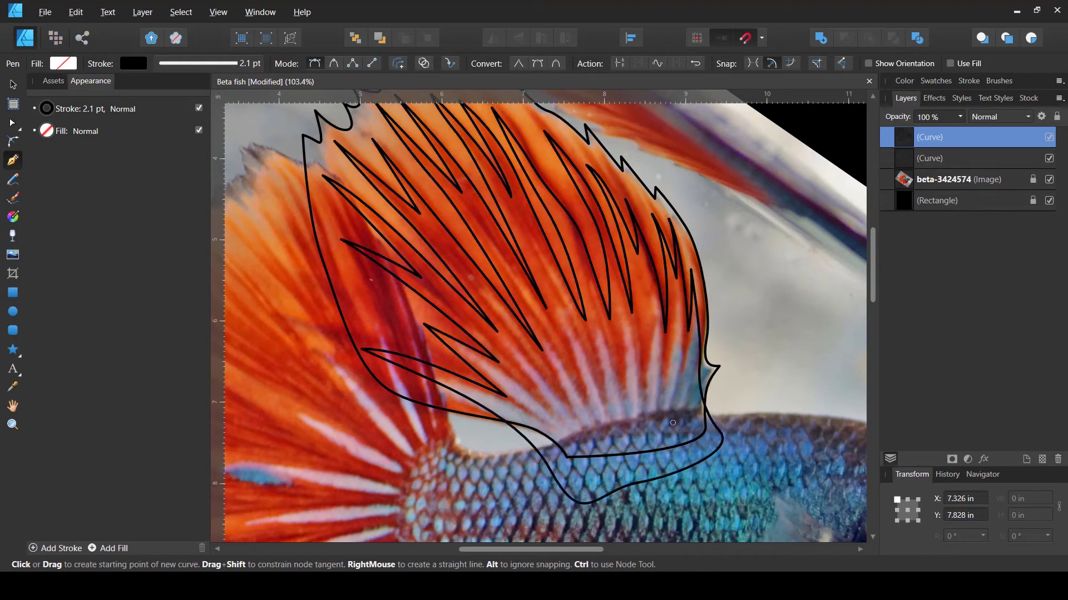
pyautogui.press('a')
pyautogui.press('v')
pyautogui.click(773, 326)
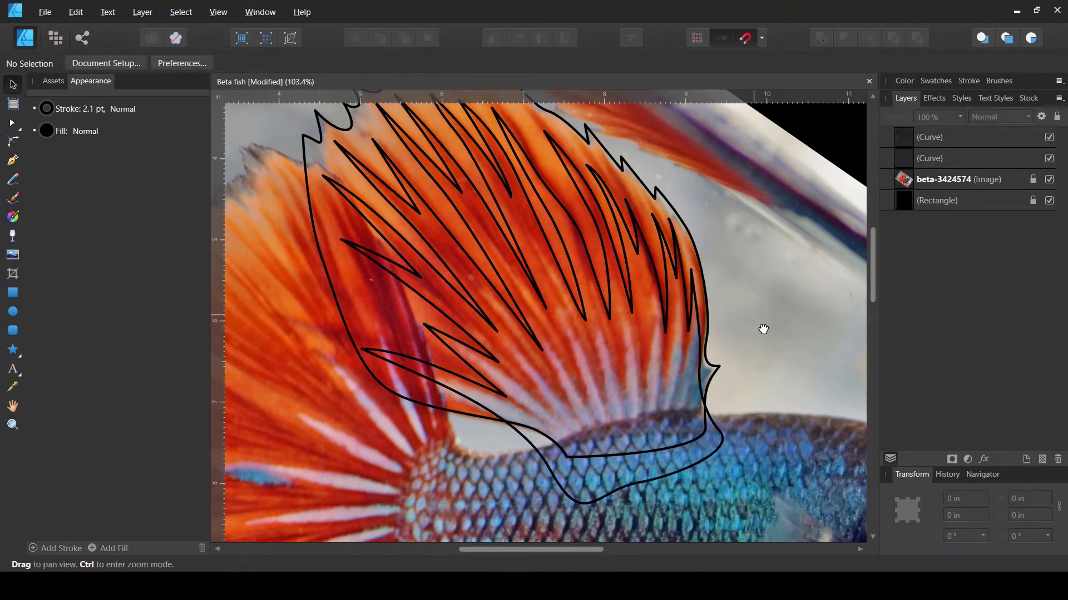
pyautogui.moveTo(763, 329); pyautogui.dragTo(774, 353)
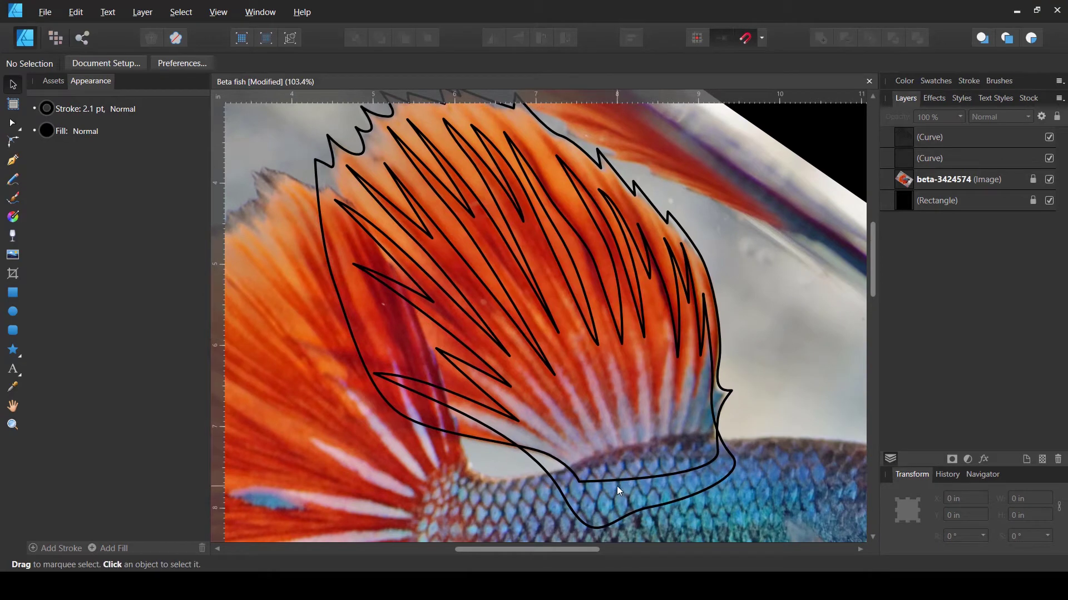
pyautogui.press('b')
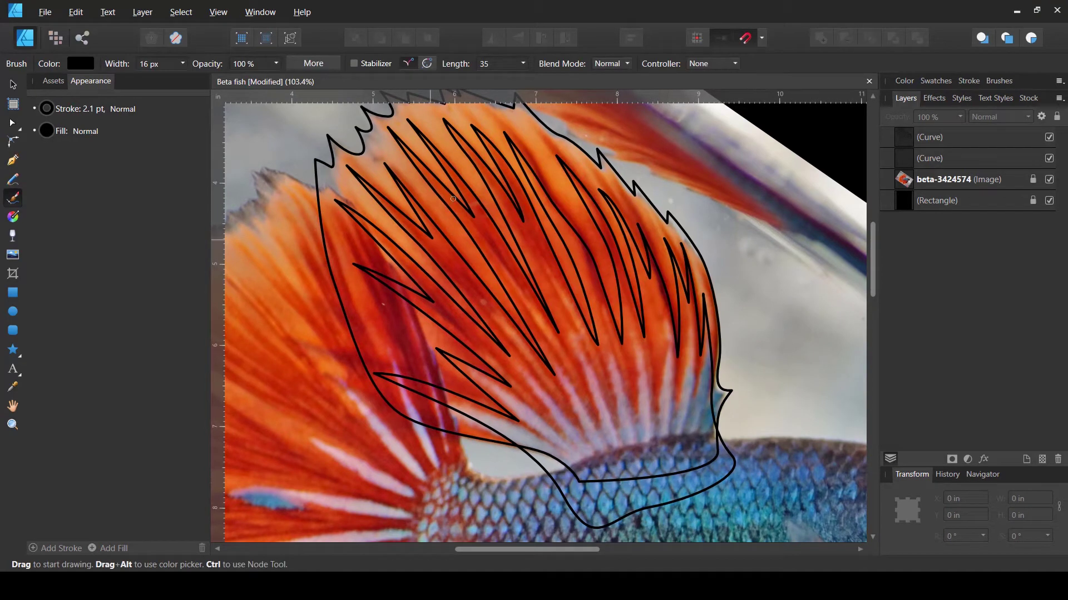
pyautogui.moveTo(643, 328); pyautogui.dragTo(634, 351)
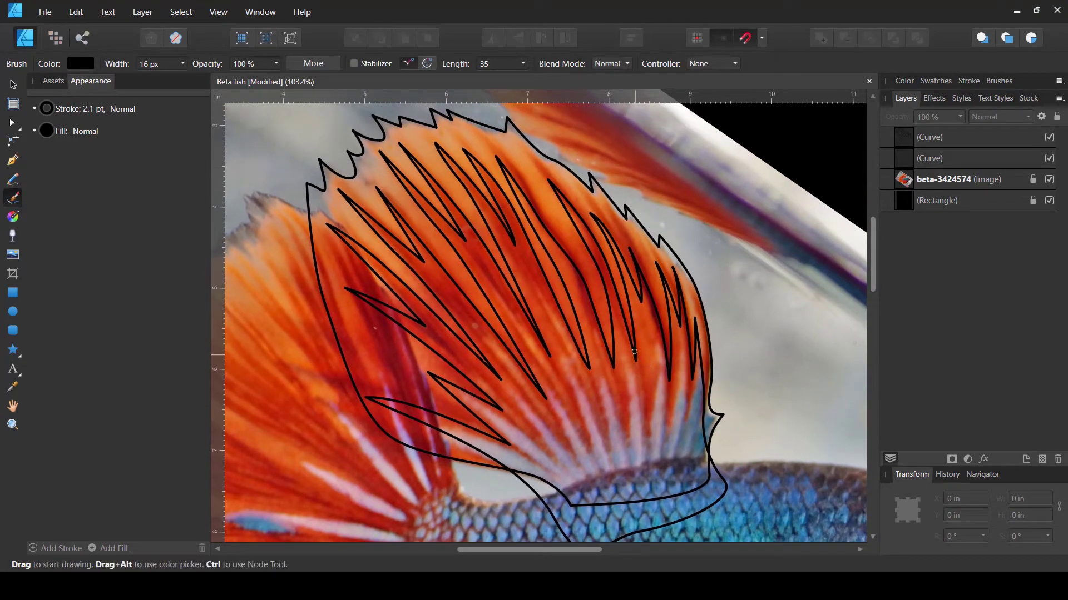
pyautogui.press('v')
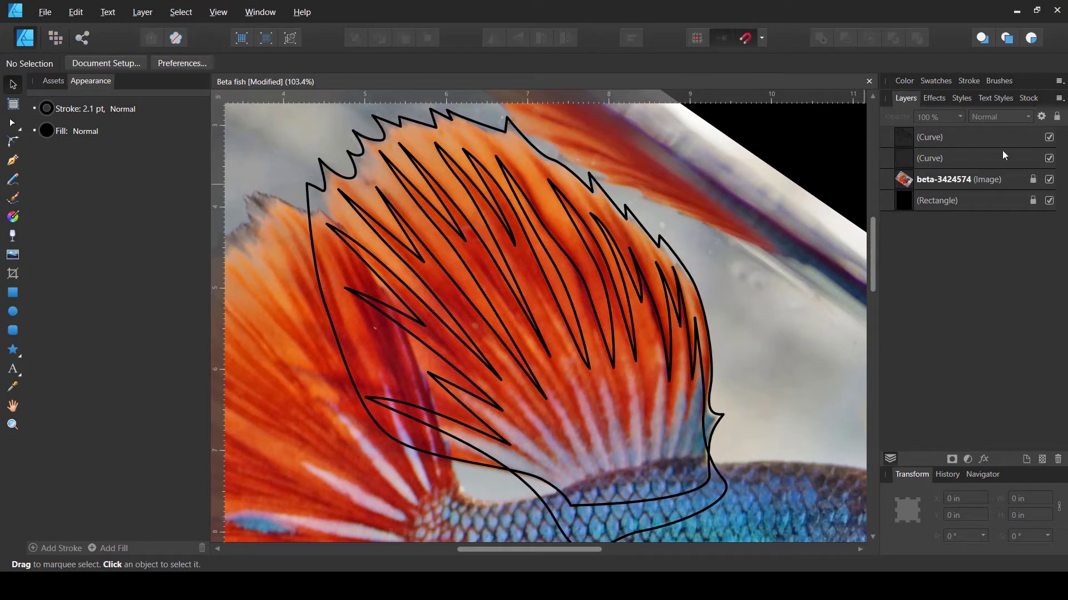
# - Duplicate the dorsal fin outline and intersect the copy with the zigzag curve so the inner shape is trimmed to the fin
pyautogui.click(961, 158)
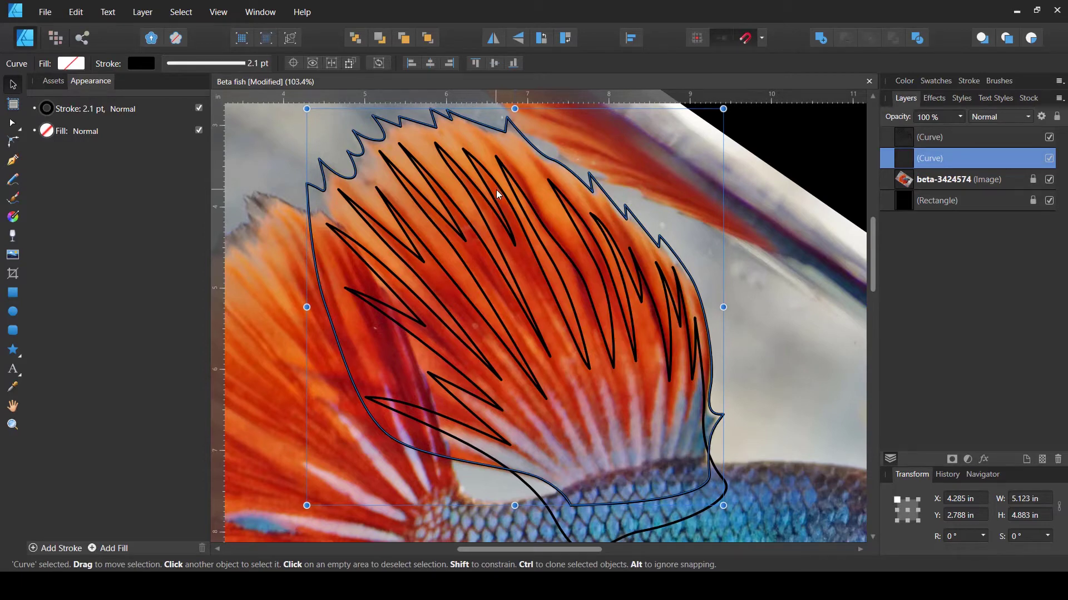
pyautogui.hotkey('ctrl', 'j')
pyautogui.keyDown('shift'); pyautogui.click(953, 138); pyautogui.keyUp('shift')
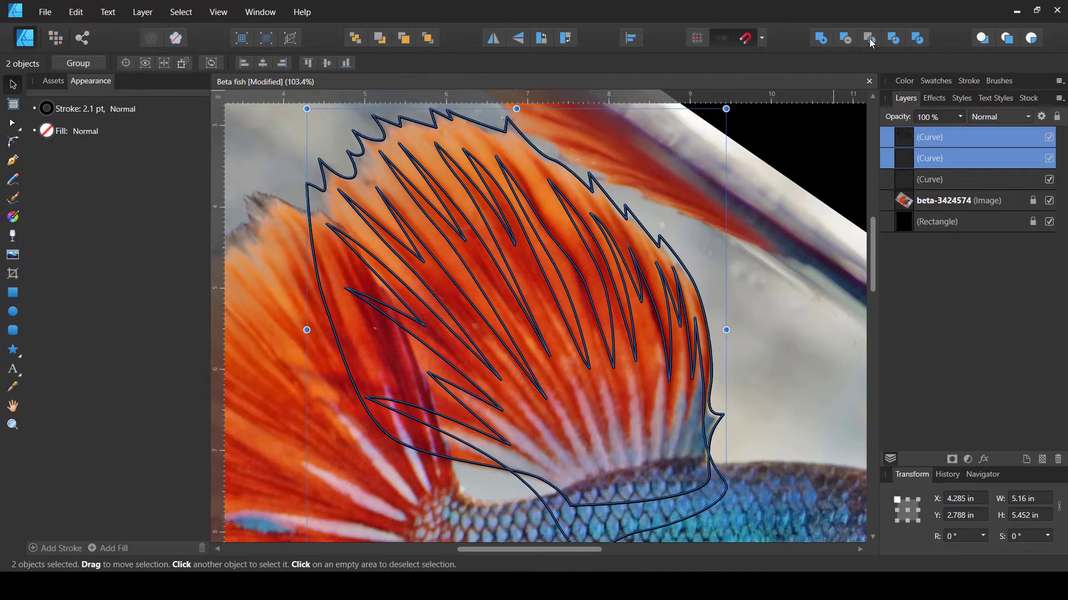
pyautogui.click(851, 43)
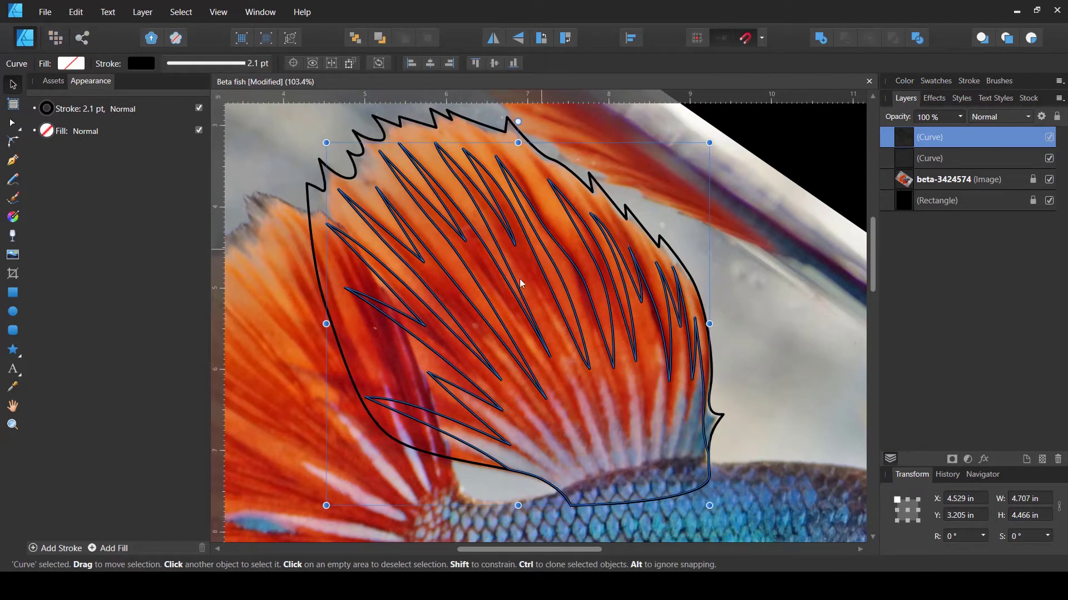
# - Deselect the trimmed curve and examine the dorsal fin shapes against the body and the other fins in the photo
pyautogui.click(787, 306)
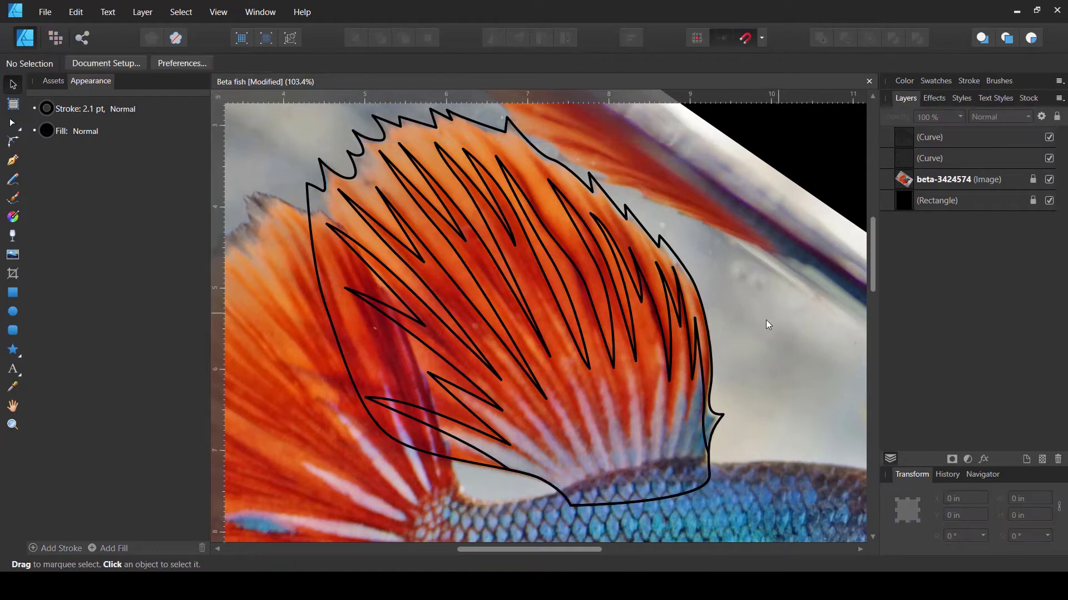
pyautogui.scroll(-2, 709, 336)
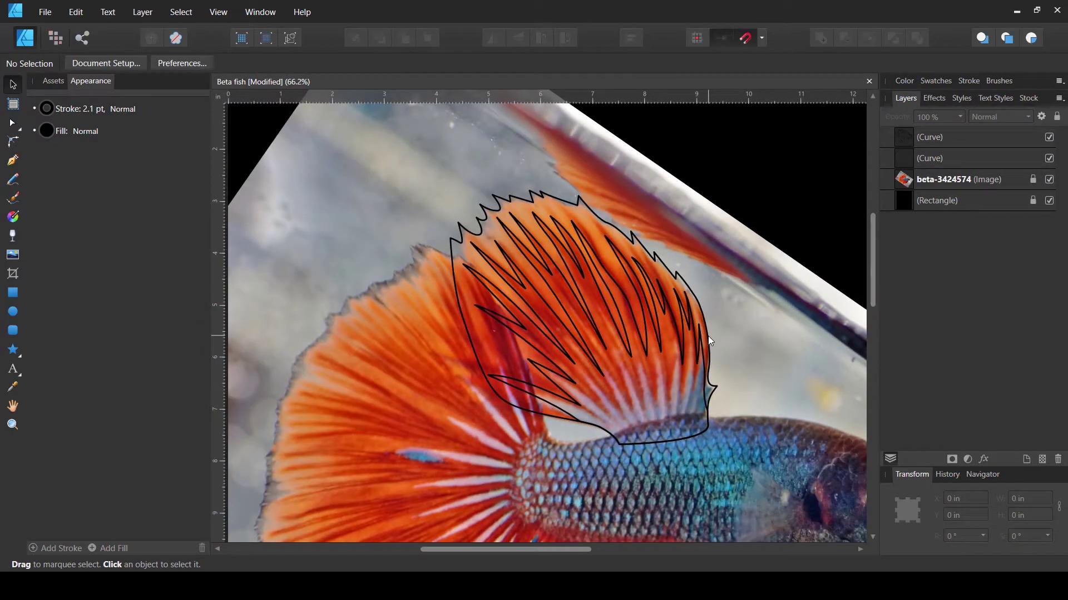
pyautogui.scroll(-3, 482, 281)
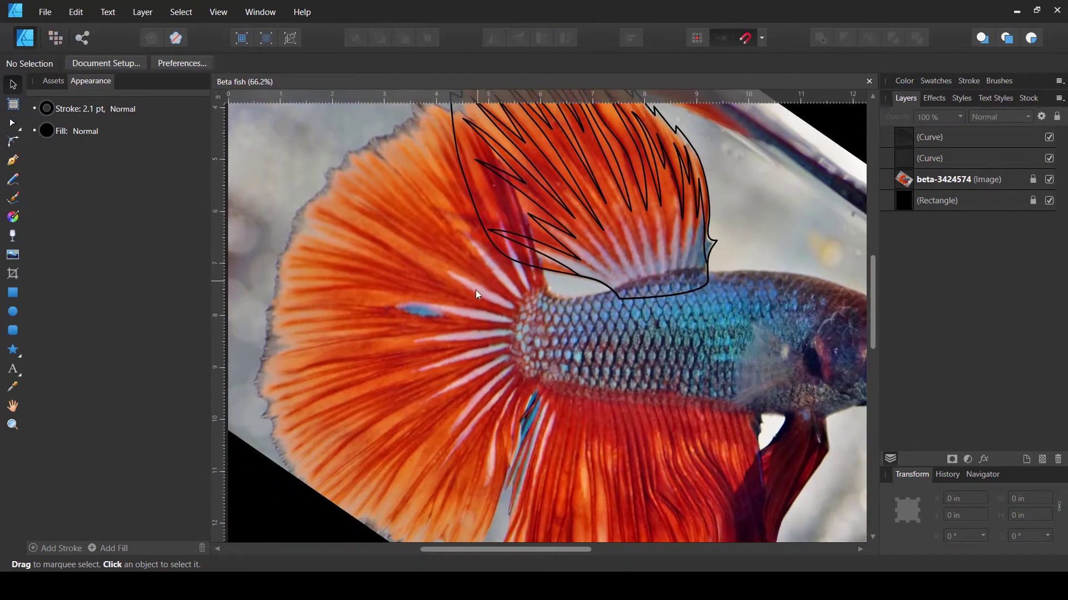
pyautogui.scroll(-1, 504, 372)
pyautogui.scroll(1, 570, 457)
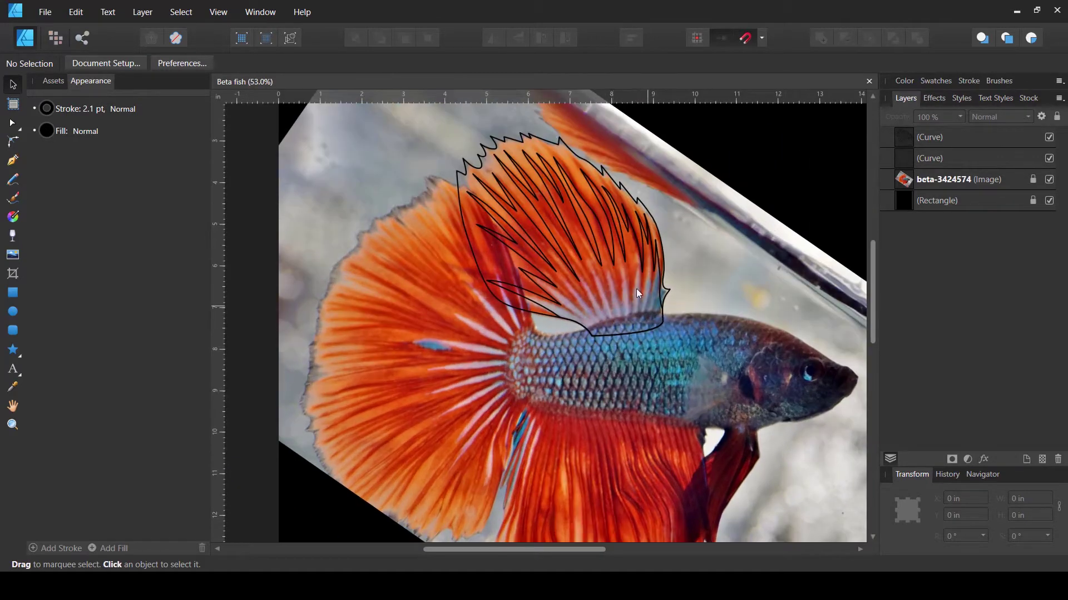
pyautogui.scroll(1, 638, 293)
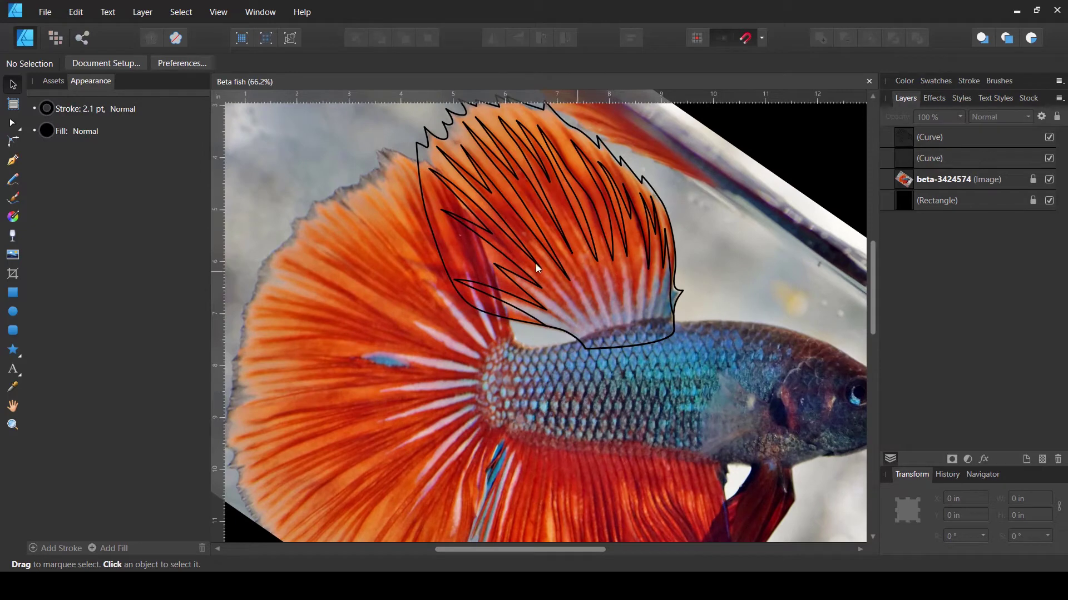
pyautogui.scroll(-1, 429, 265)
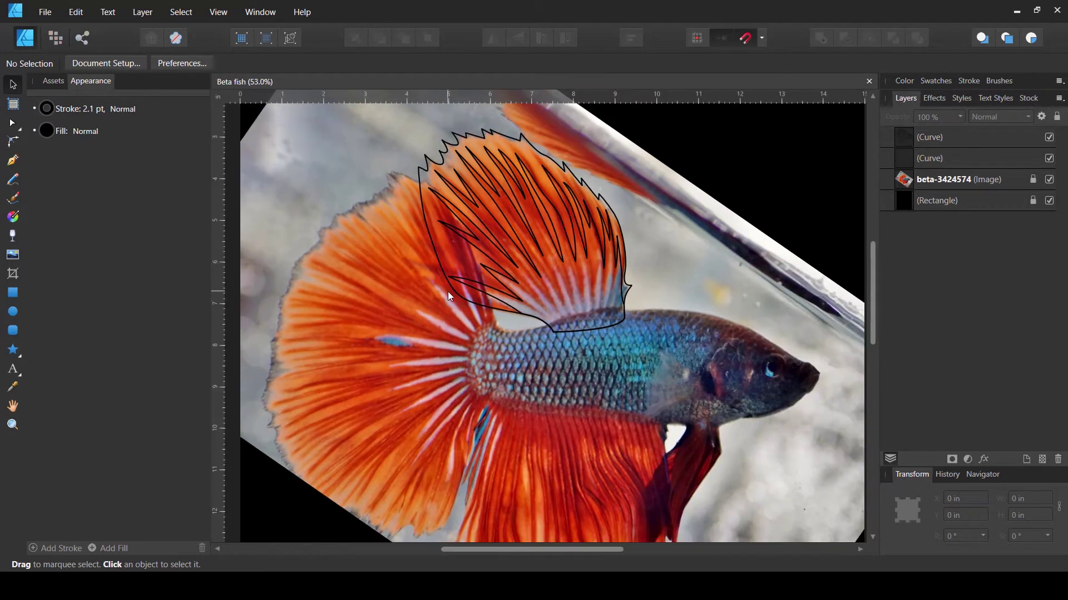
pyautogui.scroll(-2, 448, 291)
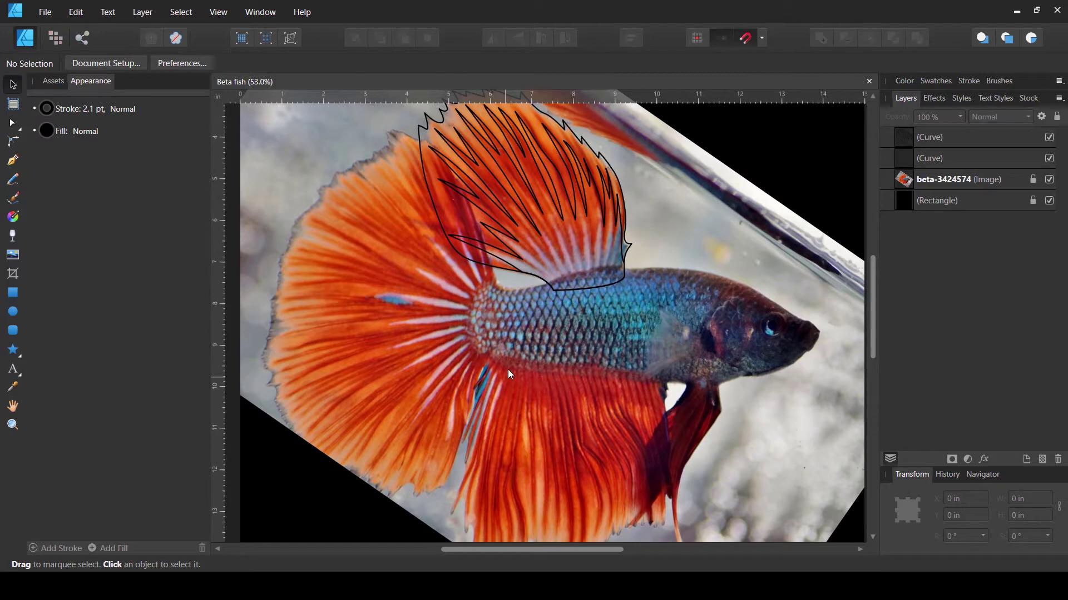
pyautogui.scroll(2, 586, 186)
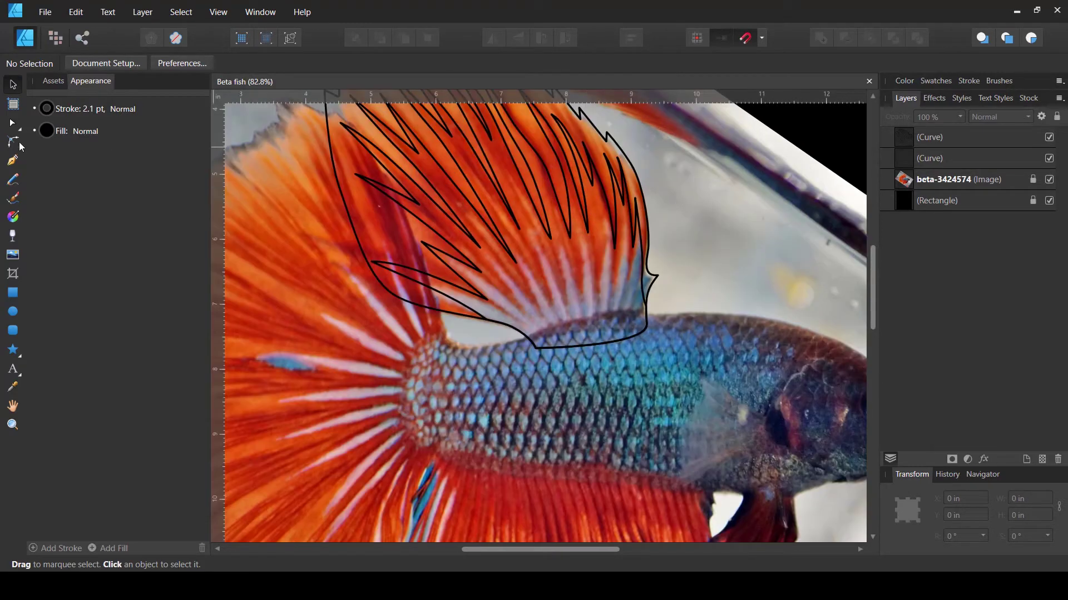
# - Start a second inner curve with the Pen tool at the rear of the dorsal fin base, with short spikes along the pale rays
pyautogui.press('p')
pyautogui.click(536, 362)
pyautogui.click(463, 269)
pyautogui.click(474, 303)
pyautogui.moveTo(516, 312); pyautogui.dragTo(507, 288)
pyautogui.click(477, 253)
pyautogui.click(514, 297)
pyautogui.click(501, 218)
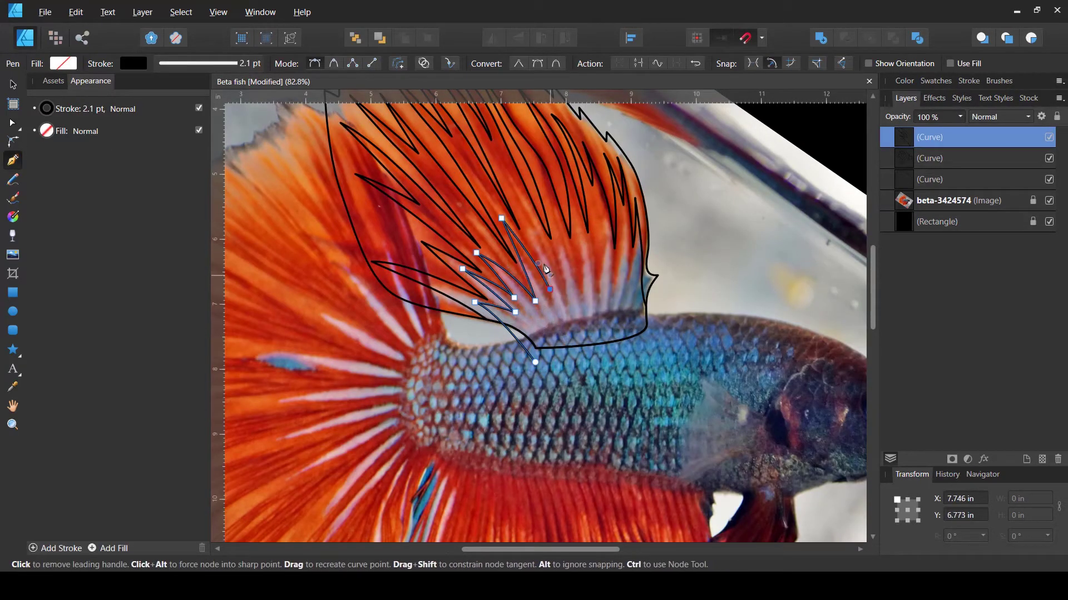
# - Continue the second inner curve with short spikes following the rays across the middle of the dorsal fin base
pyautogui.click(534, 300)
pyautogui.click(508, 190)
pyautogui.click(550, 290)
pyautogui.click(554, 213)
pyautogui.moveTo(588, 277); pyautogui.dragTo(592, 310)
pyautogui.click(593, 203)
pyautogui.click(622, 238)
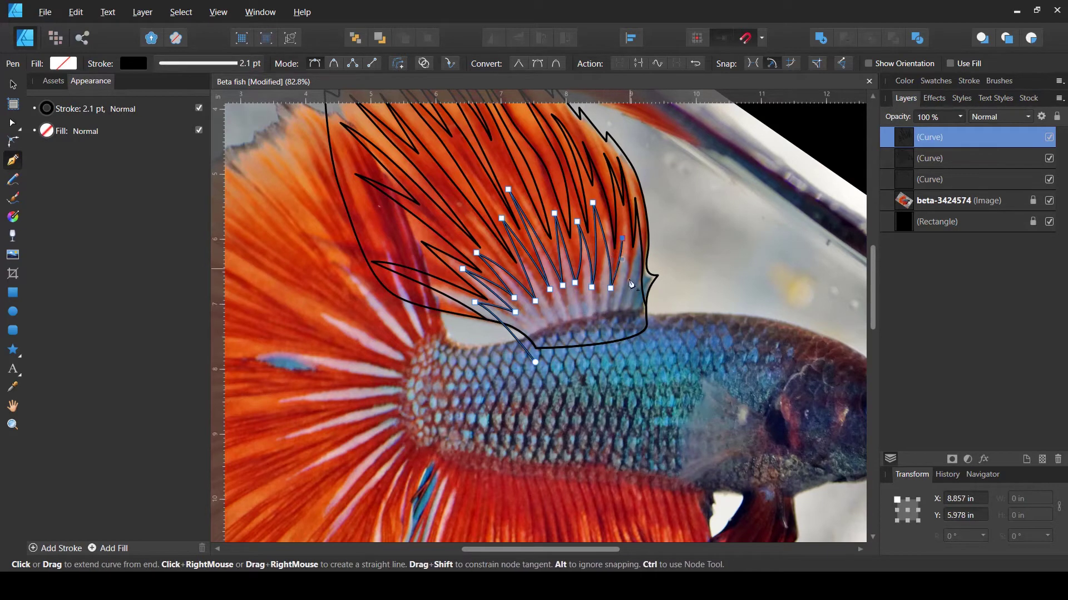
# - Add the last spikes at the dorsal fin's front, close the curve below the fin base, trim it to the fin outline and deselect it
pyautogui.click(611, 288)
pyautogui.click(634, 263)
pyautogui.click(628, 291)
pyautogui.click(643, 313)
pyautogui.click(658, 348)
pyautogui.moveTo(587, 390); pyautogui.dragTo(580, 385)
pyautogui.click(535, 364)
pyautogui.press('v')
pyautogui.hotkey('ctrl', 'd')
pyautogui.scroll(-1, 741, 296)
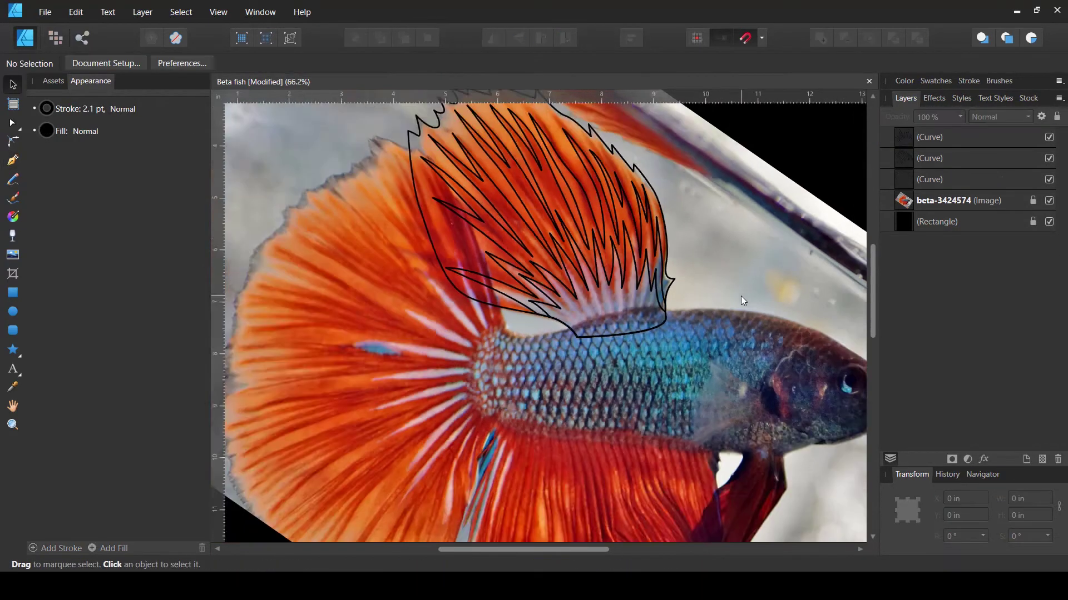
# - Hide the three dorsal fin curves and start the anal fin outline with the Pen tool, tracing its front edge down from the body
pyautogui.scroll(1, 741, 296)
pyautogui.moveTo(741, 296); pyautogui.dragTo(739, 280)
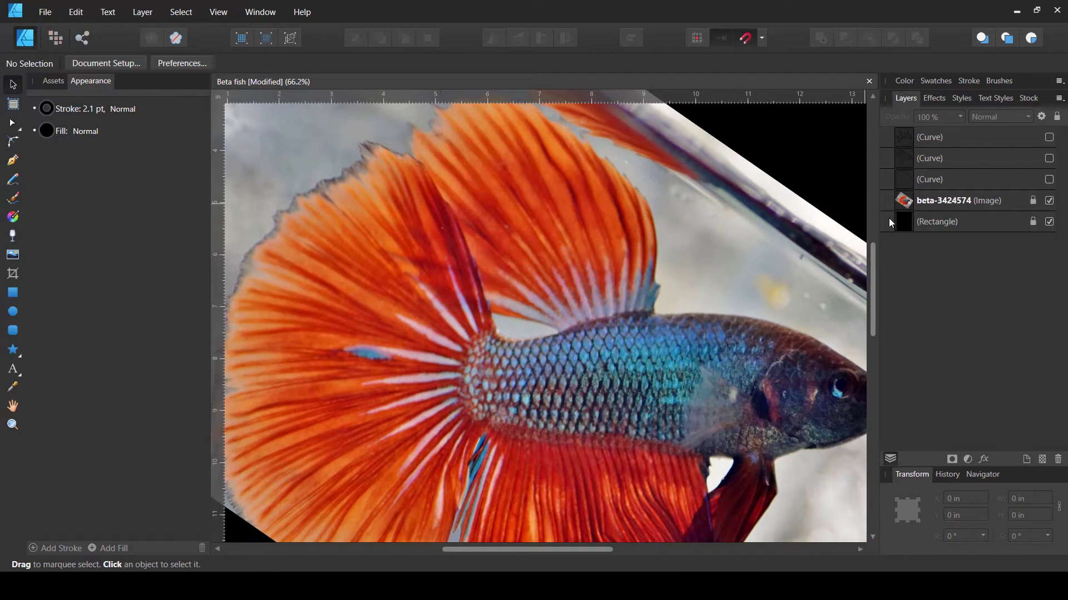
pyautogui.press('p')
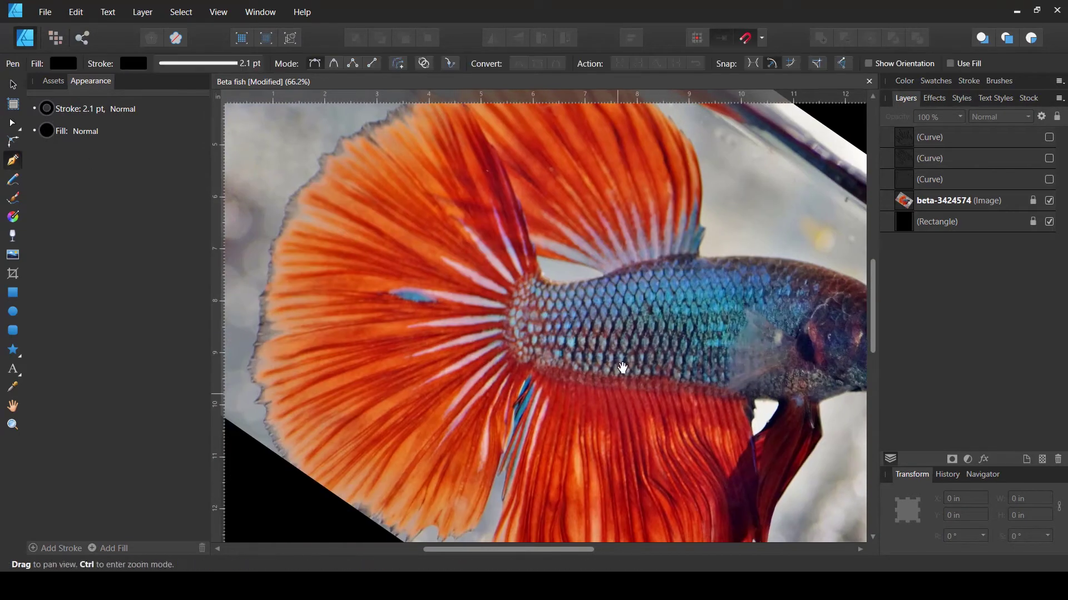
pyautogui.click(642, 239)
pyautogui.moveTo(665, 340); pyautogui.dragTo(667, 396)
pyautogui.scroll(3, 661, 445)
pyautogui.click(650, 437)
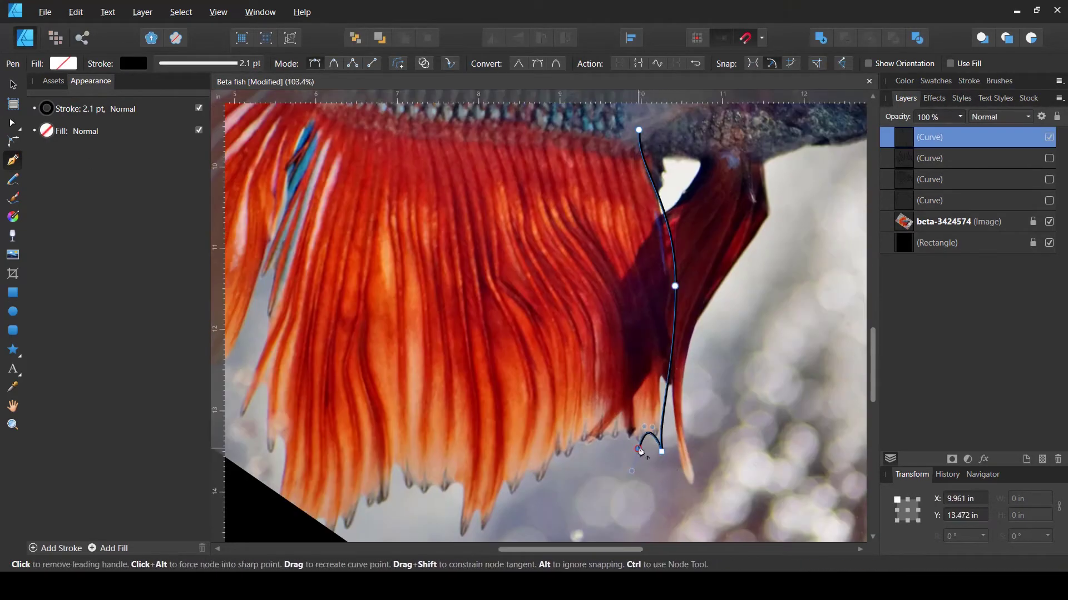
# - Trace the scalloped lower edge along the front half of the anal fin, with pointed tips at the ray ends
pyautogui.click(628, 434)
pyautogui.click(603, 433)
pyautogui.click(581, 444)
pyautogui.click(556, 448)
pyautogui.click(530, 473)
pyautogui.moveTo(526, 487); pyautogui.dragTo(653, 367)
pyautogui.click(628, 366)
pyautogui.click(601, 397)
pyautogui.click(581, 405)
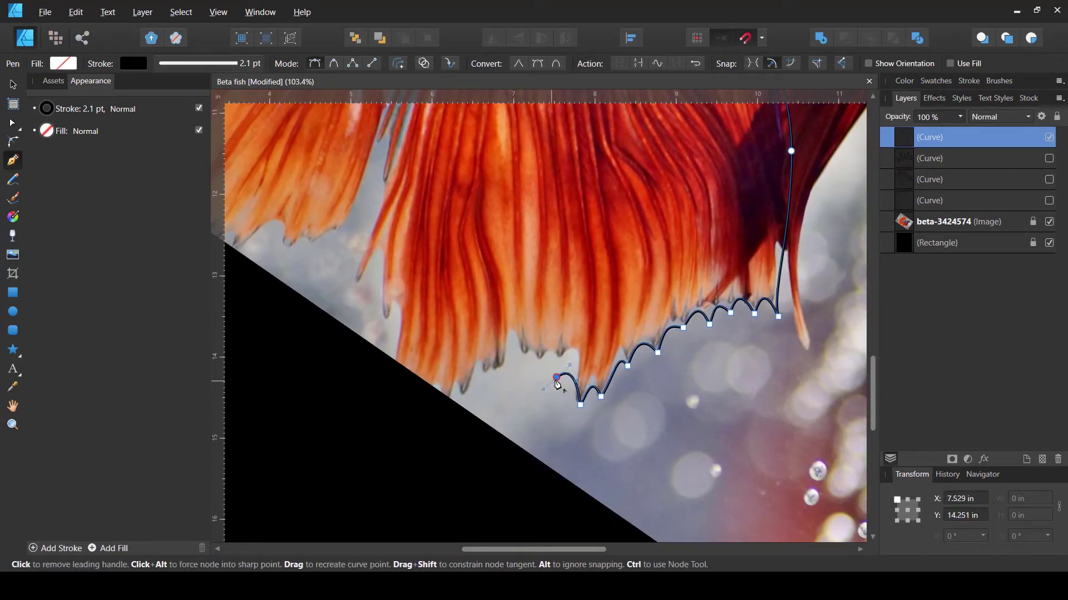
# - Continue the scalloped lower edge to the anal fin's rear corner, extending it past the photo's cropped edge
pyautogui.click(557, 377)
pyautogui.click(529, 374)
pyautogui.click(501, 378)
pyautogui.click(472, 396)
pyautogui.click(433, 424)
pyautogui.click(401, 430)
pyautogui.click(376, 416)
pyautogui.click(382, 381)
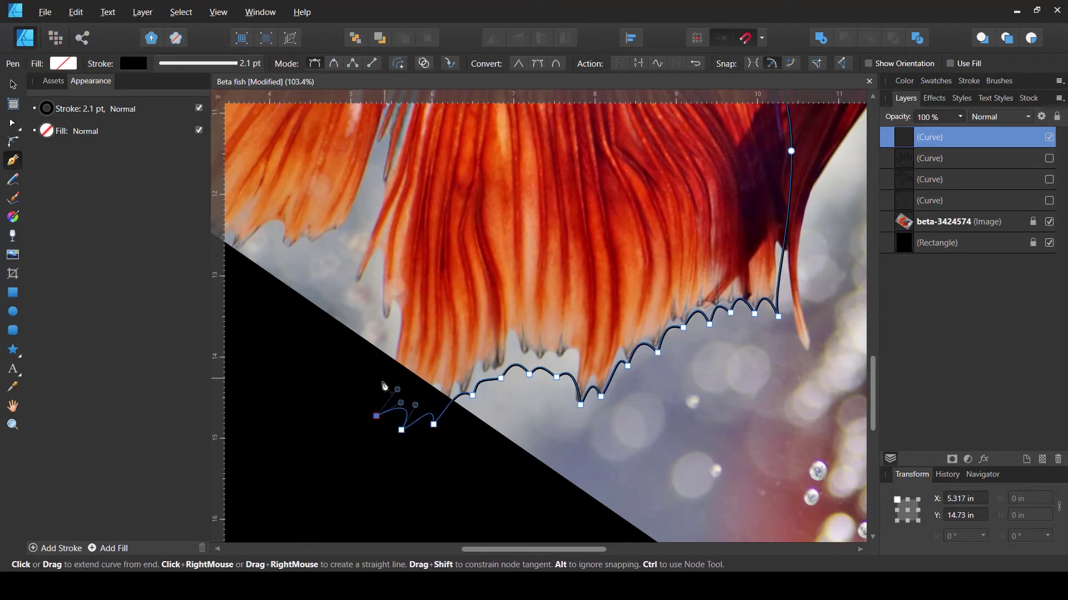
# - Trace the anal fin's rear edge up to the body, close the outline across the lower scales and deselect it
pyautogui.click(387, 331)
pyautogui.click(399, 310)
pyautogui.click(379, 293)
pyautogui.click(370, 267)
pyautogui.scroll(-2, 362, 300)
pyautogui.scroll(5, 656, 413)
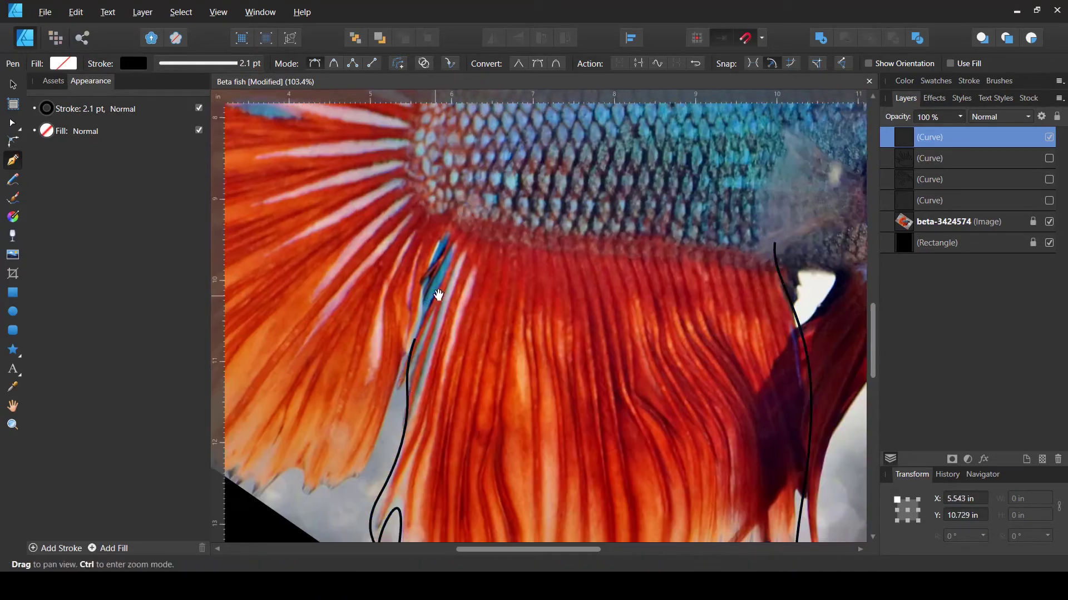
pyautogui.press('Escape')
# - Start an inner curve on the body above the anal fin's front edge and draw long spikes through the dark front rays
pyautogui.hscroll(3, 656, 413)
pyautogui.click(635, 151)
pyautogui.click(620, 252)
pyautogui.click(627, 397)
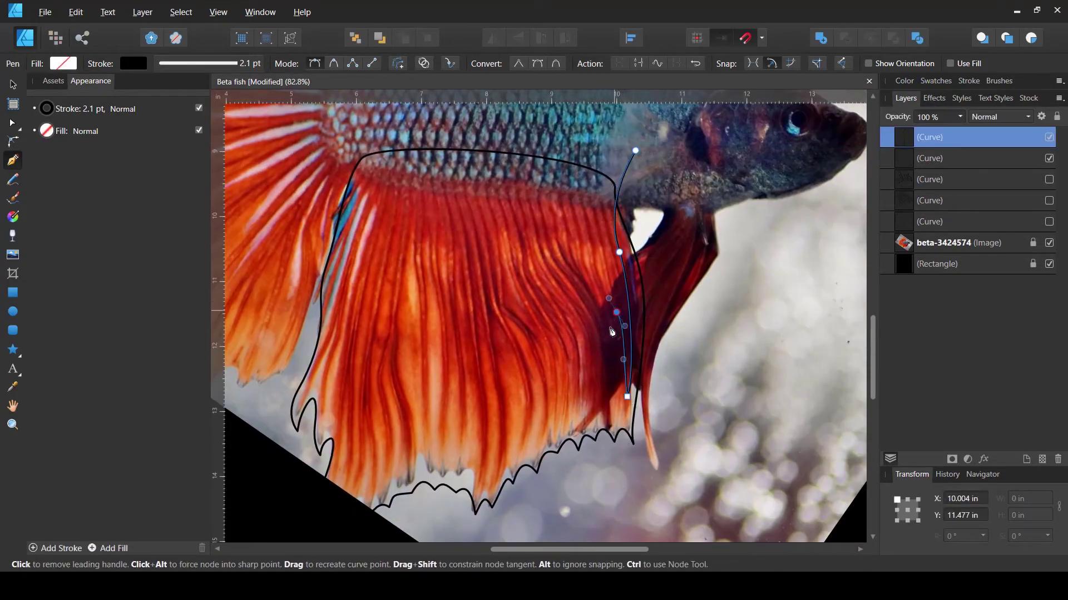
pyautogui.click(617, 313)
pyautogui.click(619, 400)
pyautogui.click(589, 251)
pyautogui.click(594, 406)
# - Extend the inner curve with narrow wavy spikes along the rays just behind the anal fin's dark front area
pyautogui.click(573, 352)
pyautogui.click(568, 285)
pyautogui.click(567, 377)
pyautogui.click(560, 434)
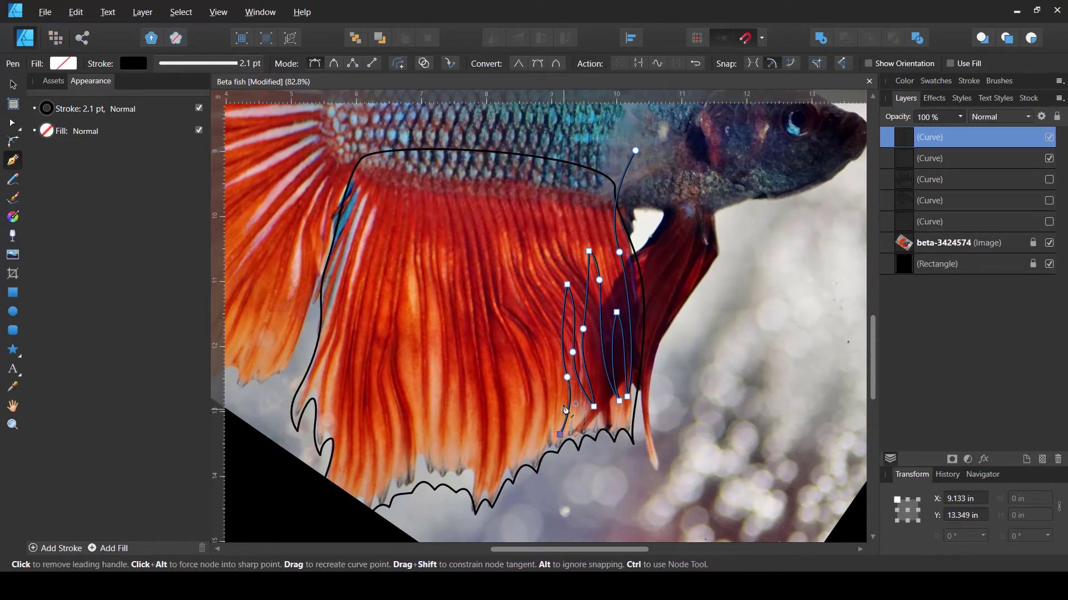
pyautogui.click(553, 353)
pyautogui.click(545, 306)
pyautogui.click(540, 441)
pyautogui.click(532, 404)
# - Continue the inner curve's long wavy spikes through the middle of the anal fin toward its deepest lower point
pyautogui.click(529, 449)
pyautogui.click(526, 391)
pyautogui.click(522, 306)
pyautogui.click(501, 377)
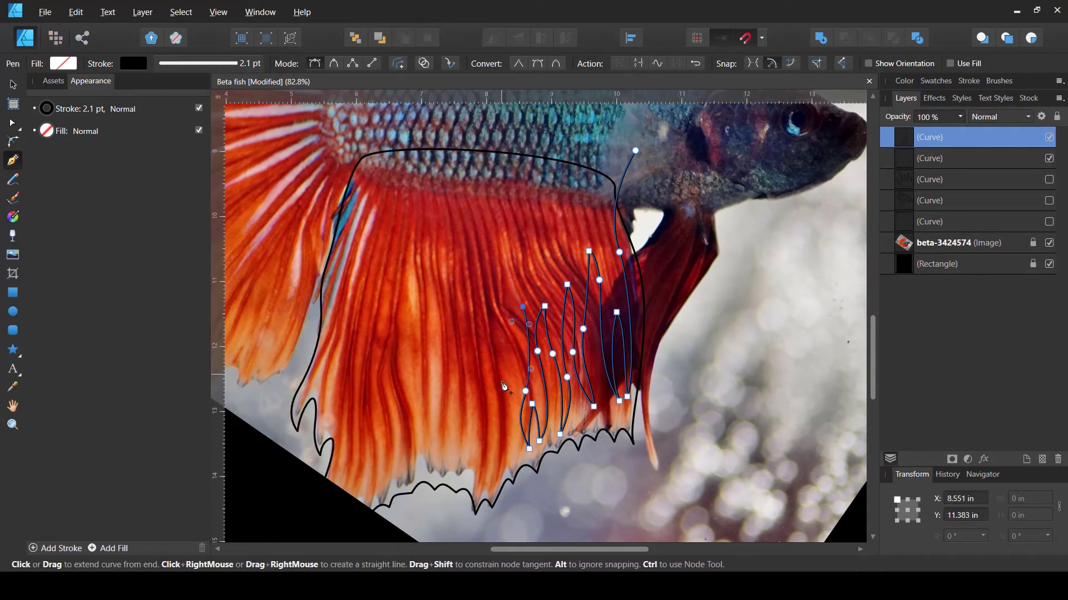
pyautogui.click(495, 476)
pyautogui.click(491, 402)
pyautogui.click(475, 481)
pyautogui.click(481, 389)
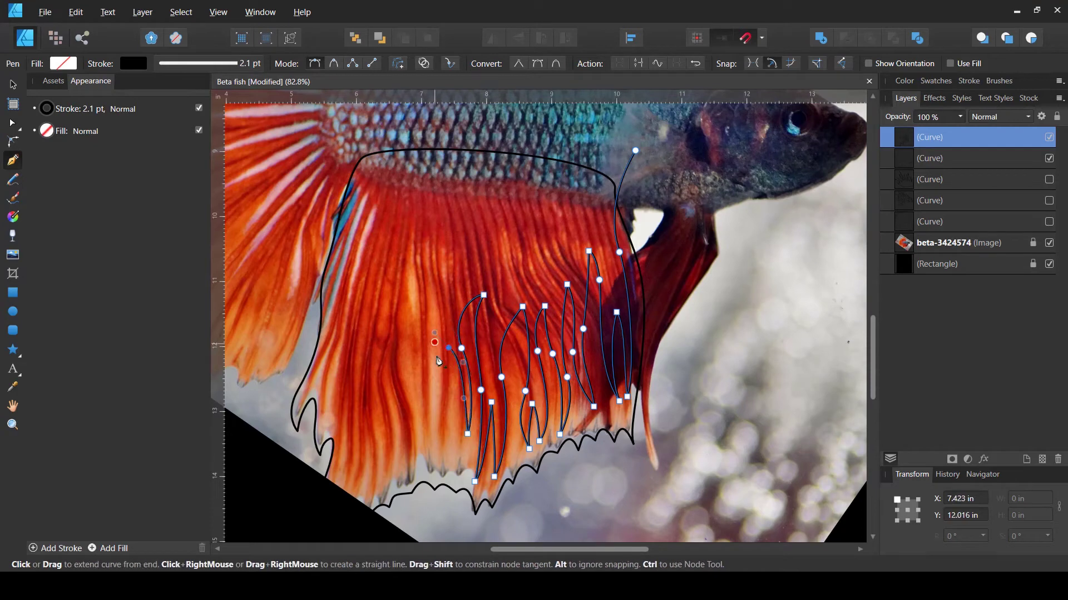
pyautogui.click(474, 398)
# - Draw a further section of long wavy spikes along the rays in the rear half of the anal fin
pyautogui.moveTo(386, 366); pyautogui.dragTo(434, 336)
pyautogui.click(458, 442)
pyautogui.click(437, 345)
pyautogui.click(450, 267)
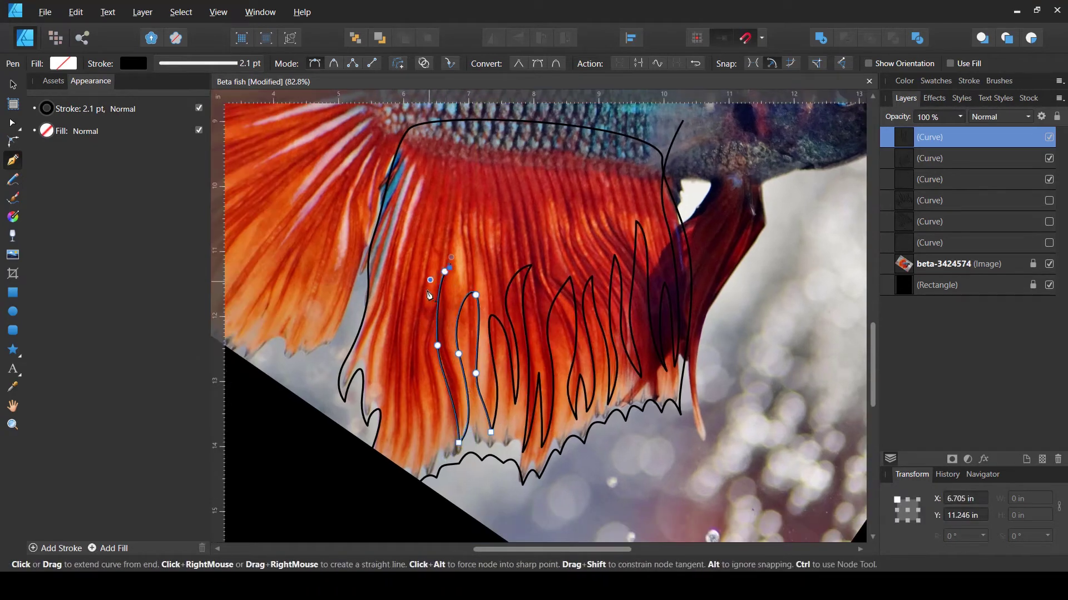
pyautogui.click(426, 354)
pyautogui.click(430, 447)
pyautogui.click(417, 354)
pyautogui.click(418, 305)
pyautogui.click(409, 365)
pyautogui.moveTo(397, 478); pyautogui.dragTo(397, 406)
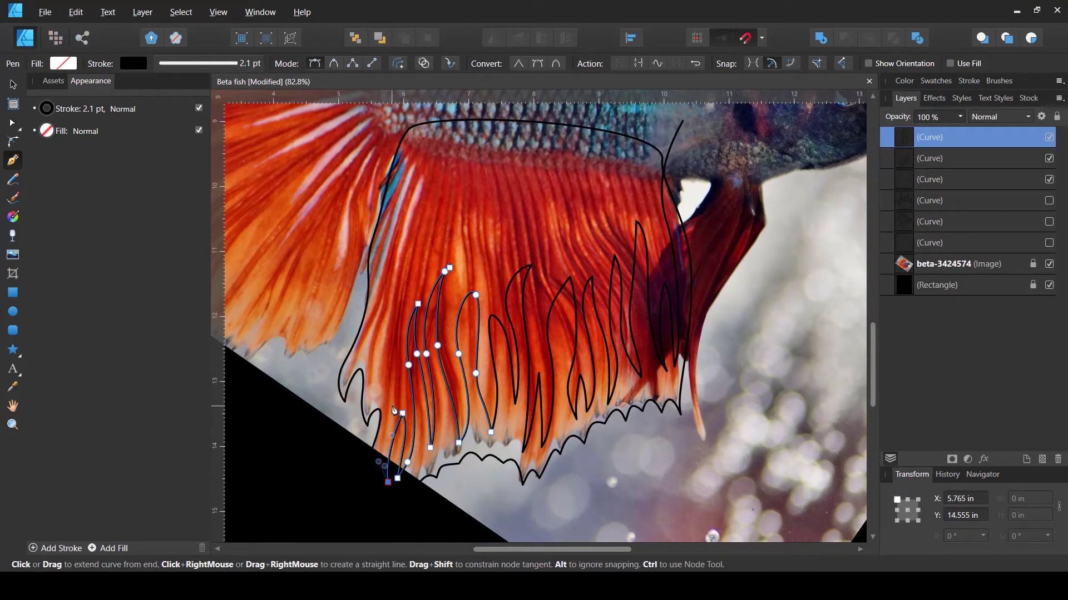
# - Add the last spikes at the anal fin's rear edge, carry the curve up and across the body, and deselect it
pyautogui.click(402, 277)
pyautogui.click(374, 392)
pyautogui.click(407, 241)
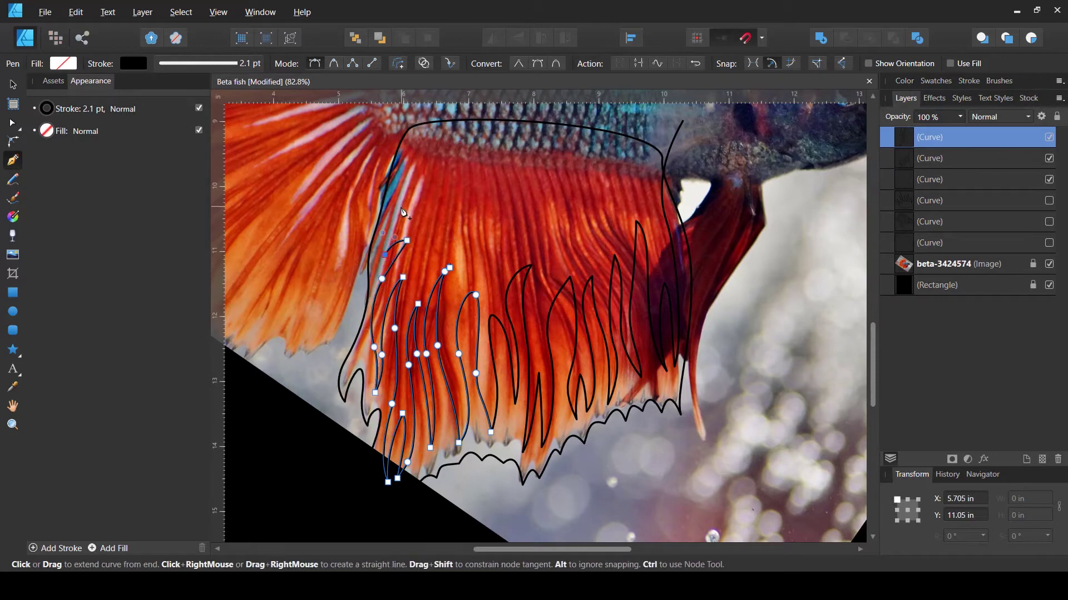
pyautogui.click(398, 218)
pyautogui.scroll(2, 398, 218)
pyautogui.click(402, 169)
pyautogui.click(405, 107)
pyautogui.press('v')
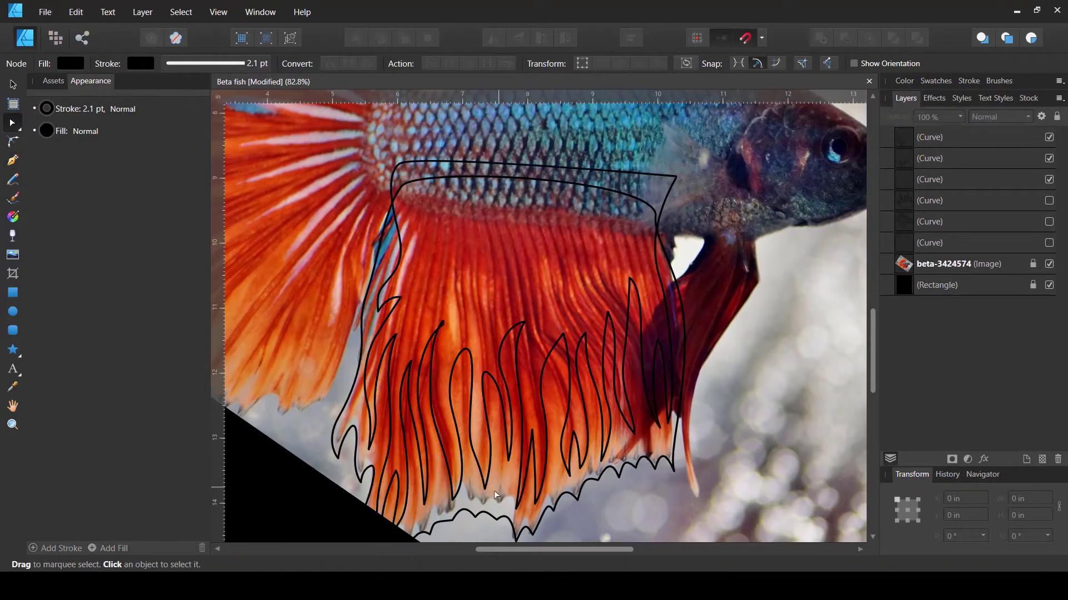
# - Select both spiked curve sections of the anal fin and join them into one closed inner curve
pyautogui.click(498, 475)
pyautogui.click(488, 491)
pyautogui.scroll(5, 496, 506)
pyautogui.press('a')
pyautogui.keyDown('shift'); pyautogui.click(928, 137); pyautogui.keyUp('shift')
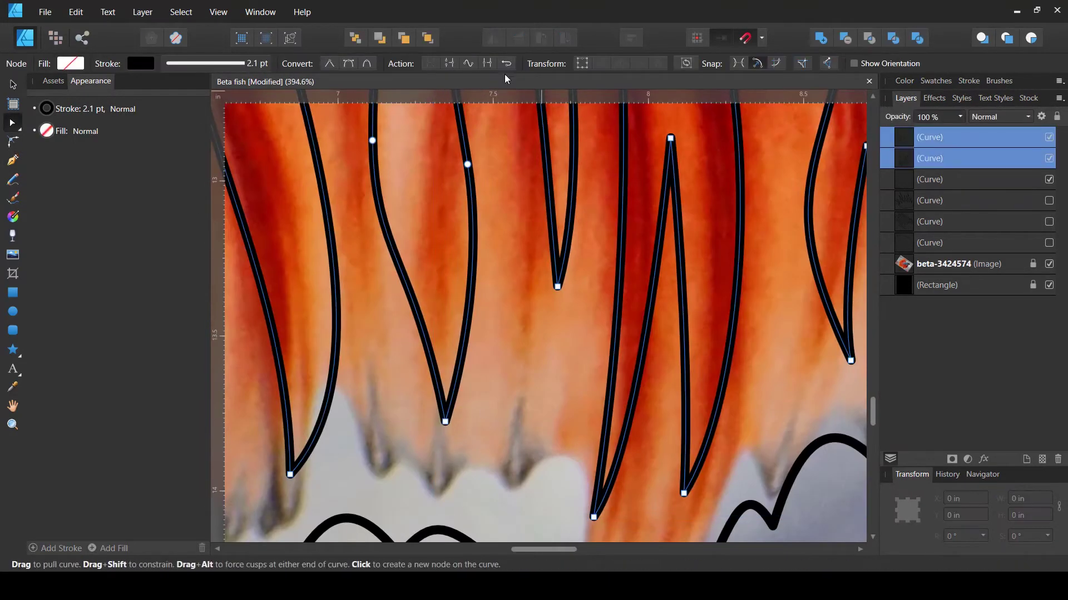
pyautogui.click(487, 63)
pyautogui.scroll(-5, 472, 296)
pyautogui.click(452, 67)
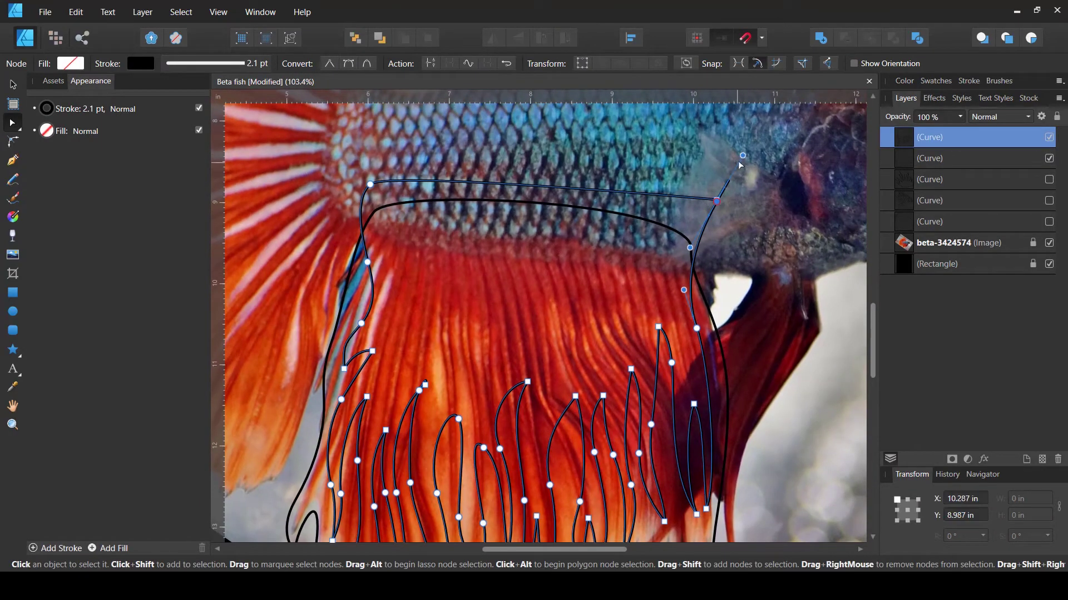
# - Trim the anal fin's inner curve to a duplicate of the outline with Intersect, refining a rounded rear spike tip
pyautogui.press('v')
pyautogui.click(931, 160)
pyautogui.keyDown('shift'); pyautogui.click(929, 138); pyautogui.keyUp('shift')
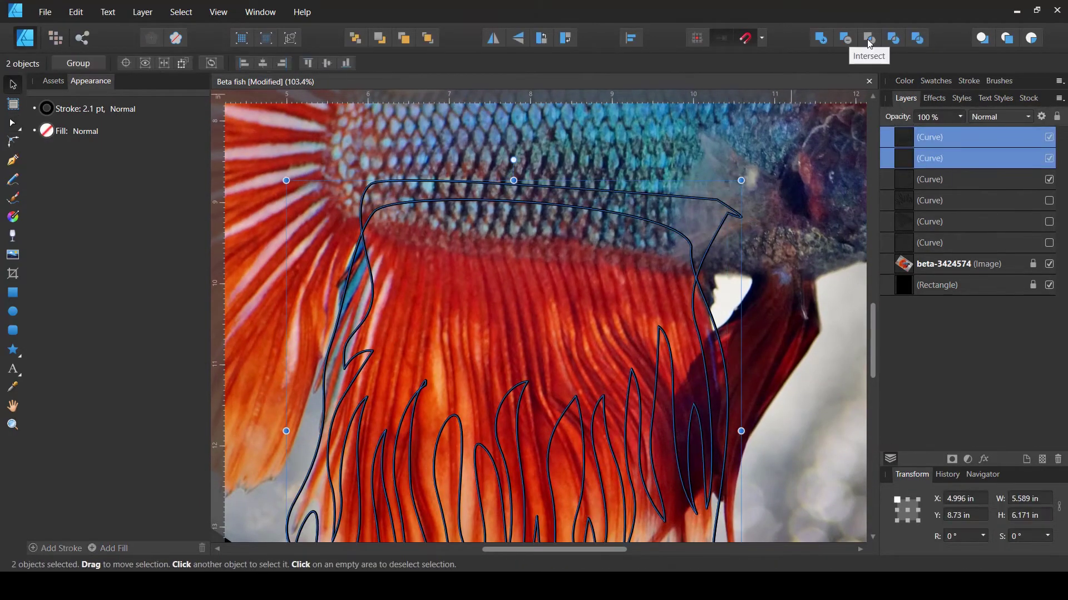
pyautogui.scroll(3, 520, 307)
pyautogui.scroll(2, 512, 249)
pyautogui.press('a')
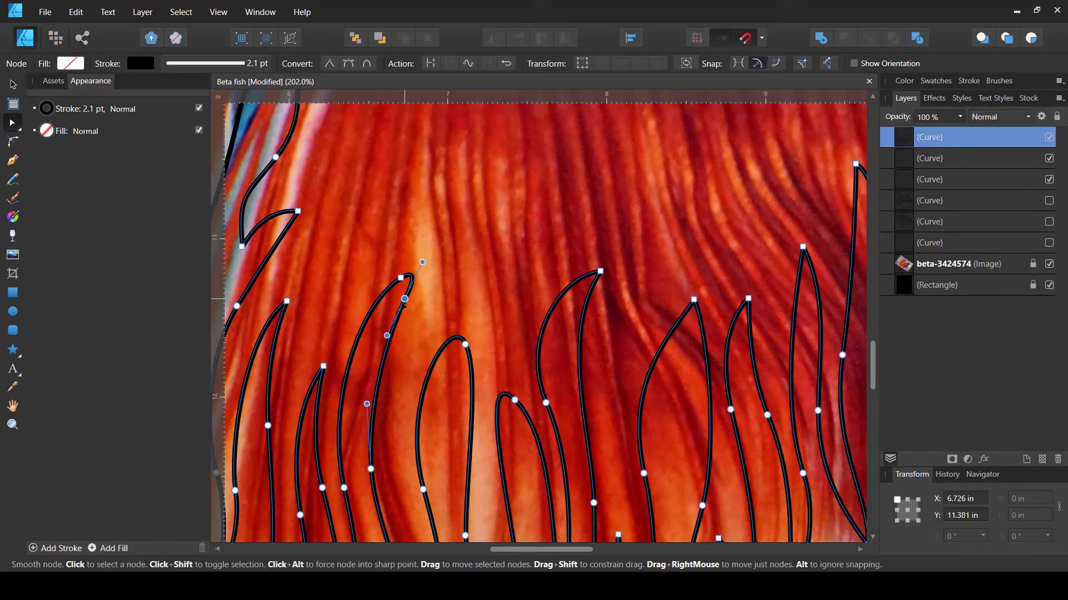
pyautogui.scroll(-4, 412, 329)
pyautogui.hotkey('ctrl', 'd')
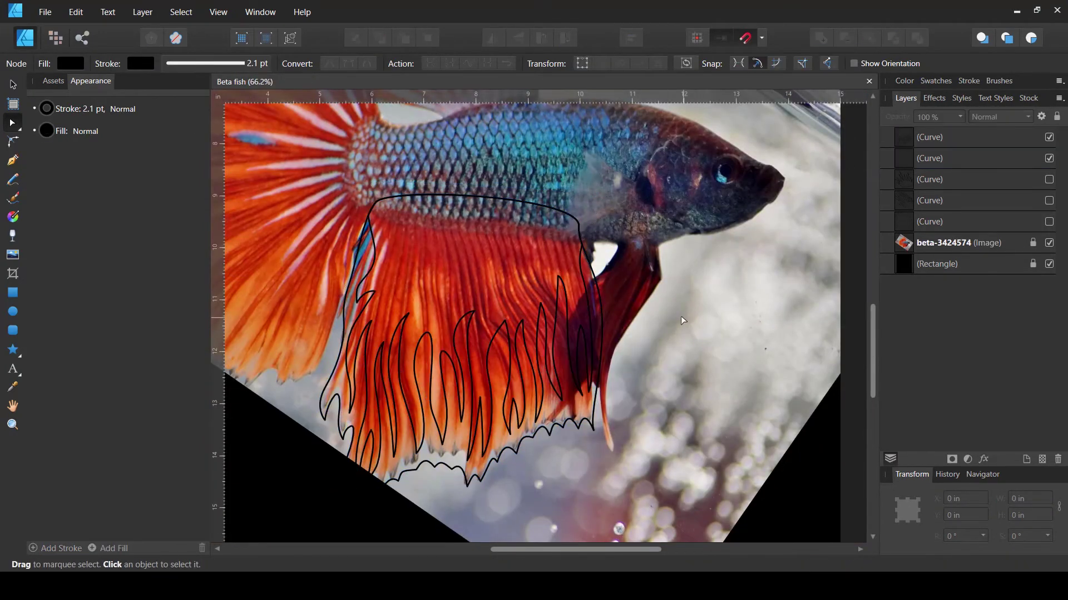
# - Start a second inner curve with the Pen tool at the anal fin's upper front, adding short spikes along the rays
pyautogui.scroll(1, 682, 317)
pyautogui.press('p')
pyautogui.click(630, 204)
pyautogui.click(626, 277)
pyautogui.scroll(-1, 612, 278)
pyautogui.click(629, 321)
pyautogui.click(596, 295)
pyautogui.click(596, 249)
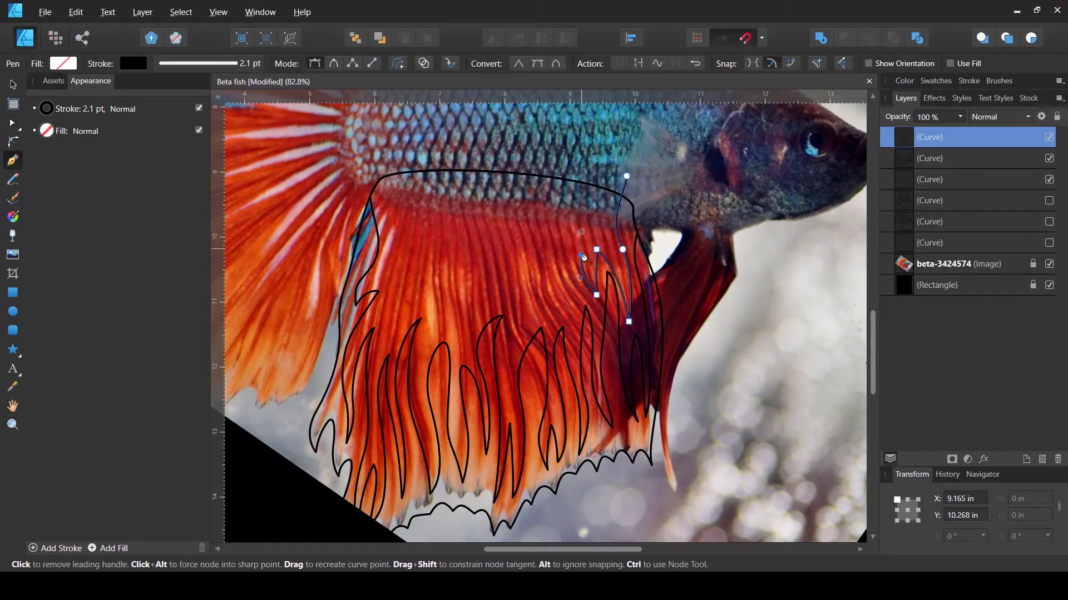
# - Continue the second inner curve with short curved spikes across the upper middle of the anal fin
pyautogui.click(581, 255)
pyautogui.click(573, 323)
pyautogui.click(566, 245)
pyautogui.click(550, 315)
pyautogui.click(524, 315)
pyautogui.click(510, 271)
pyautogui.click(467, 328)
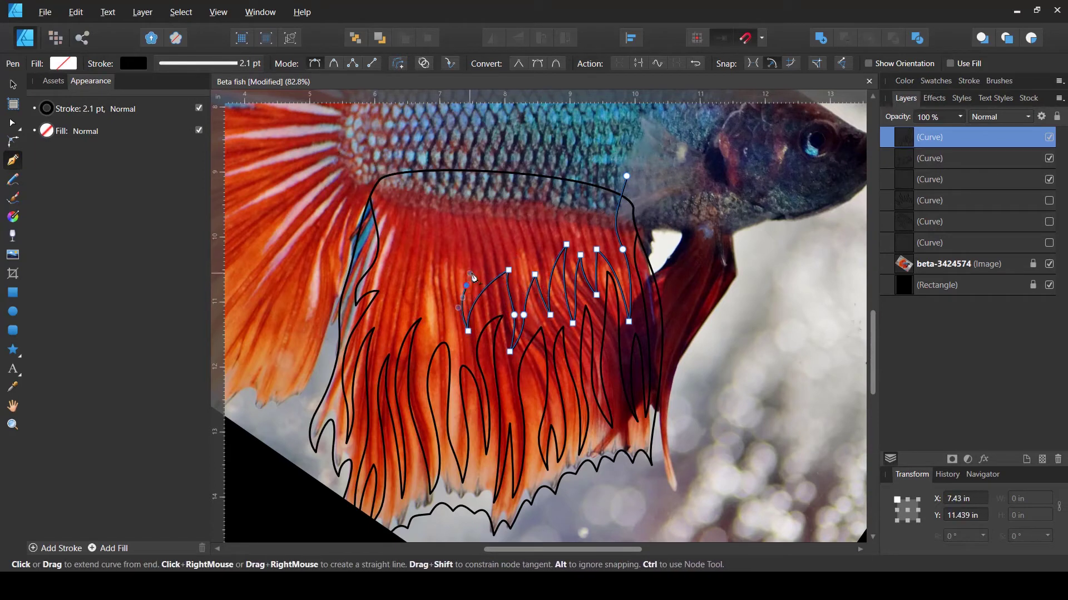
# - Finish the upper spikes toward the anal fin's rear, drawing the rearmost ones as a separate curve running up to the body
pyautogui.click(449, 281)
pyautogui.click(431, 325)
pyautogui.click(433, 261)
pyautogui.hotkey('ctrl', 'd')
pyautogui.click(410, 254)
pyautogui.click(402, 285)
pyautogui.click(390, 333)
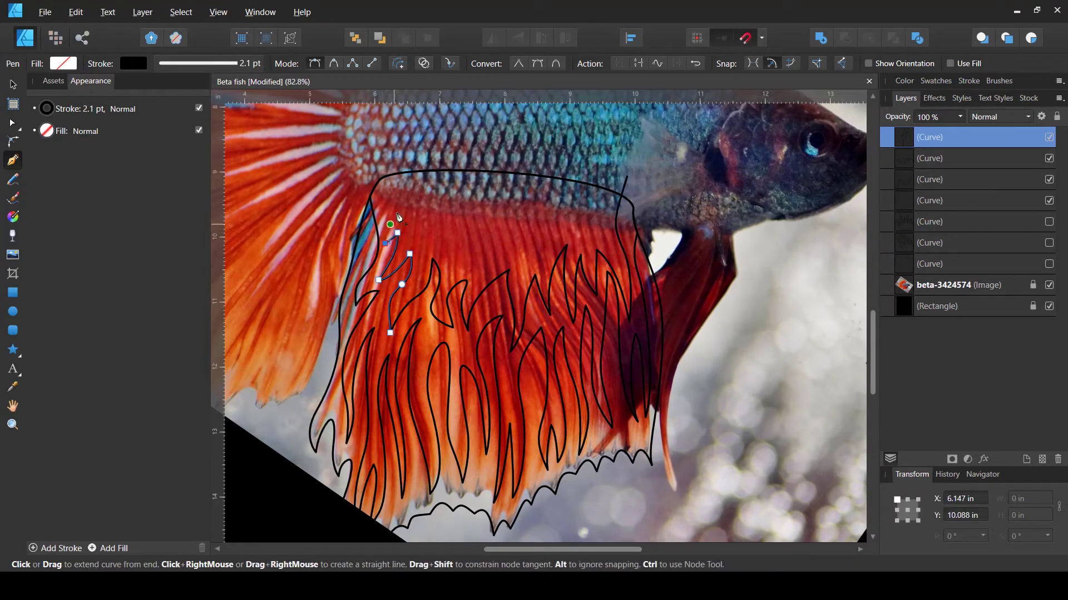
pyautogui.click(382, 201)
# - Select the two upper spiked curves of the anal fin and join them into one closed curve across the body
pyautogui.press('a')
pyautogui.scroll(3, 570, 329)
pyautogui.keyDown('shift'); pyautogui.click(467, 218); pyautogui.keyUp('shift')
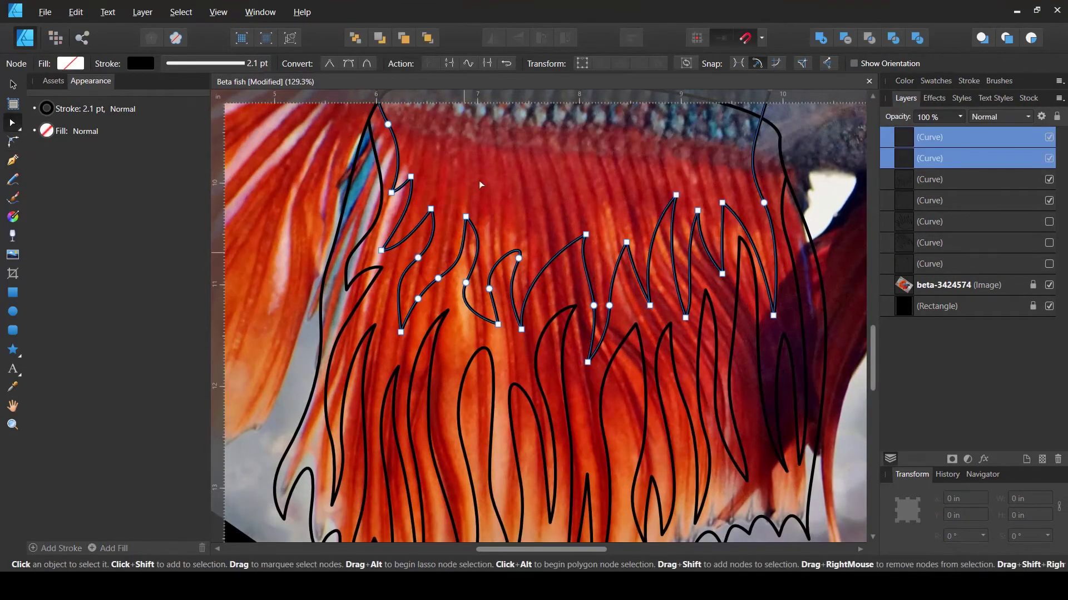
pyautogui.hotkey('ctrl', 'e')
pyautogui.scroll(-3, 479, 180)
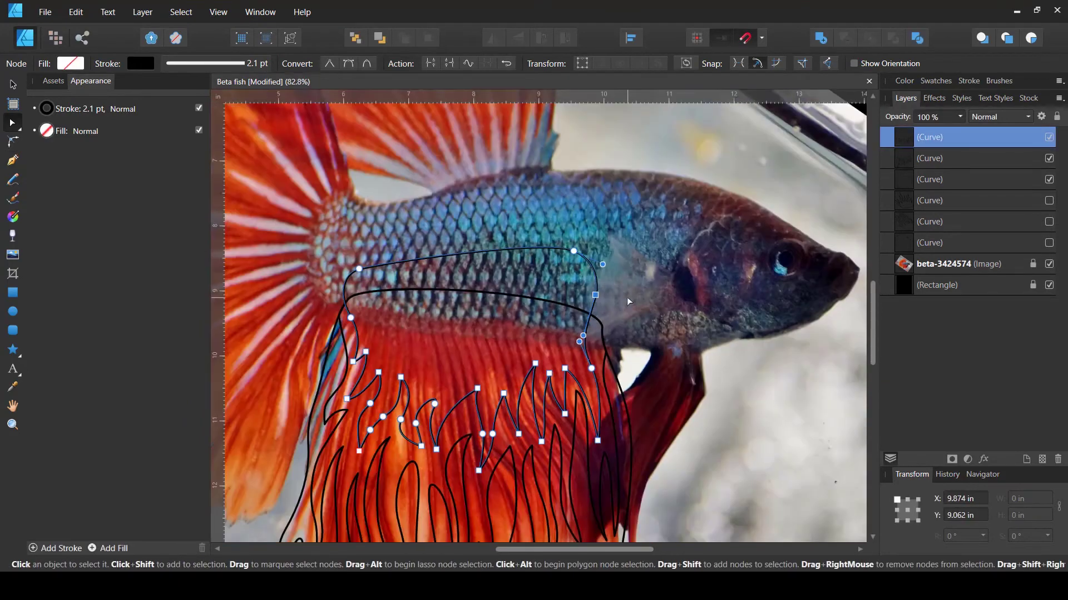
# - Hide the three visible anal fin curves and clear the selection, leaving the reference photo uncovered
pyautogui.press('v')
pyautogui.click(940, 166)
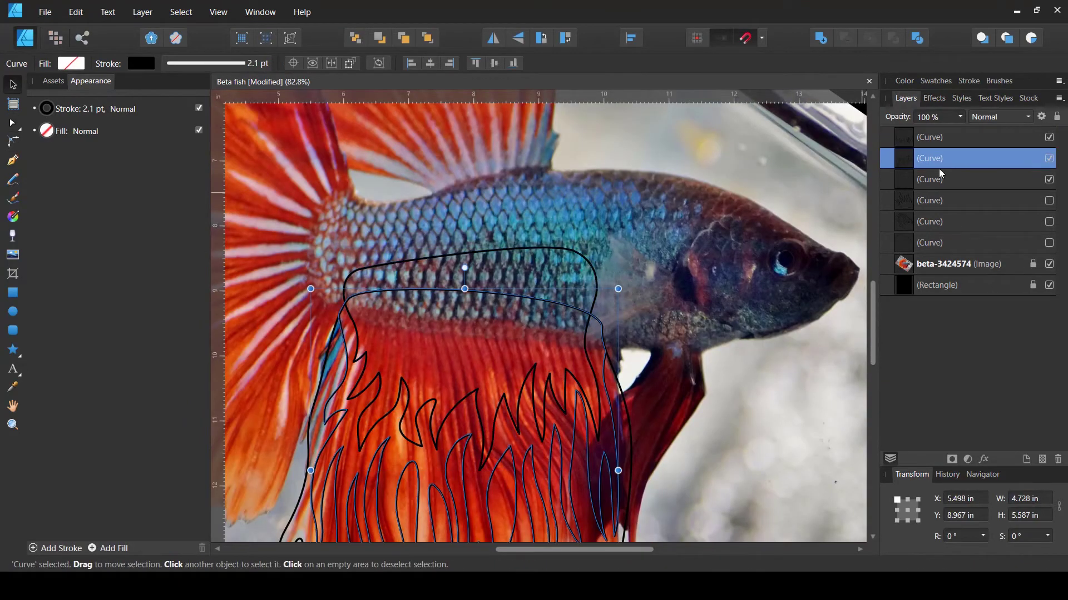
pyautogui.keyDown('shift'); pyautogui.click(940, 137); pyautogui.keyUp('shift')
pyautogui.hotkey('ctrl', 'd')
pyautogui.scroll(-4, 805, 257)
pyautogui.scroll(2, 804, 257)
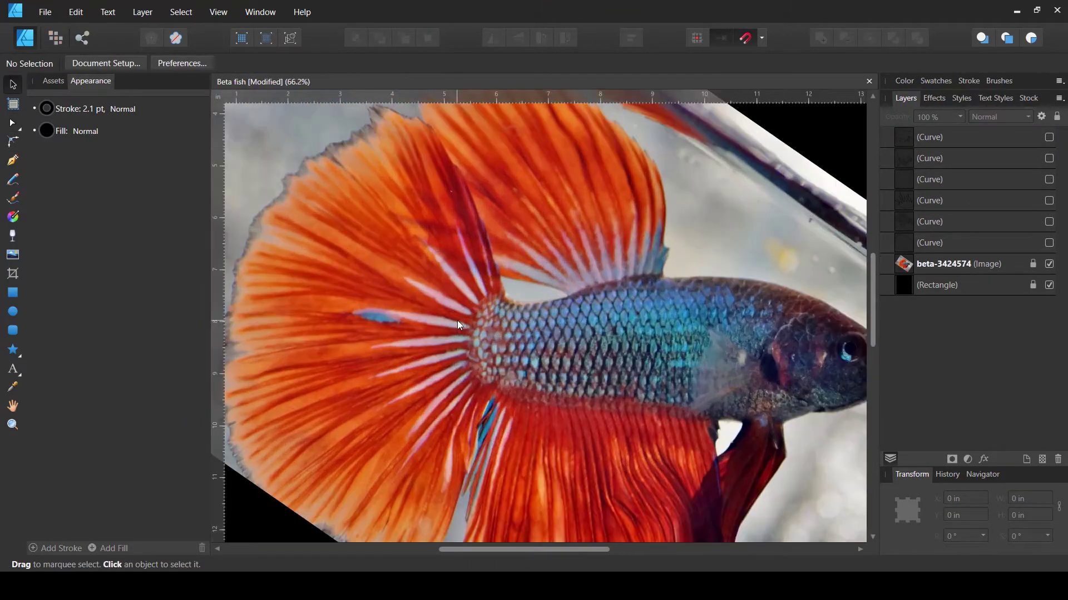
# - Start the tail fin outline with the Pen tool at the body's upper edge, running up the front edge with three small notches to the fin's peak
pyautogui.press('p')
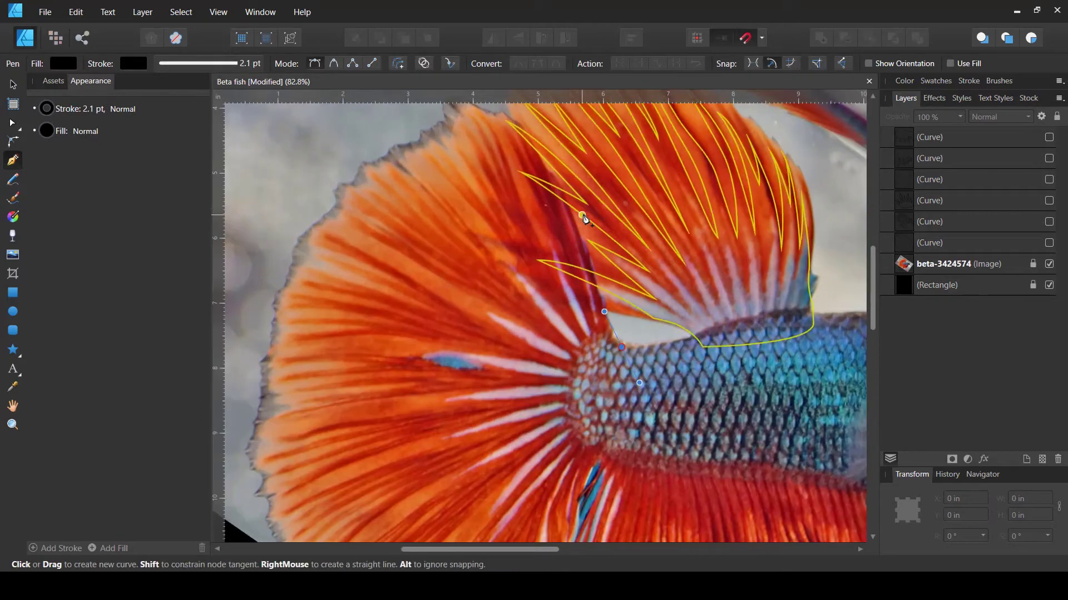
pyautogui.click(586, 250)
pyautogui.click(590, 220)
pyautogui.click(546, 182)
pyautogui.click(550, 164)
pyautogui.scroll(3, 550, 165)
pyautogui.click(532, 195)
pyautogui.click(529, 185)
pyautogui.click(473, 165)
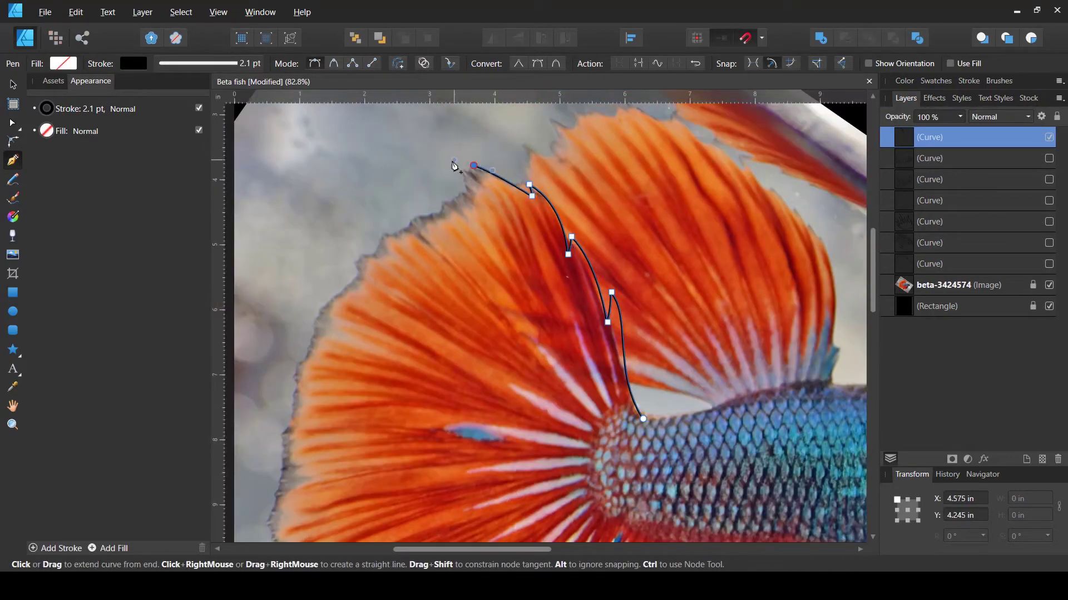
# - Continue the tail outline in small scallops from the peak down along the fin's upper rear edge
pyautogui.click(440, 196)
pyautogui.click(407, 213)
pyautogui.click(348, 261)
pyautogui.click(330, 297)
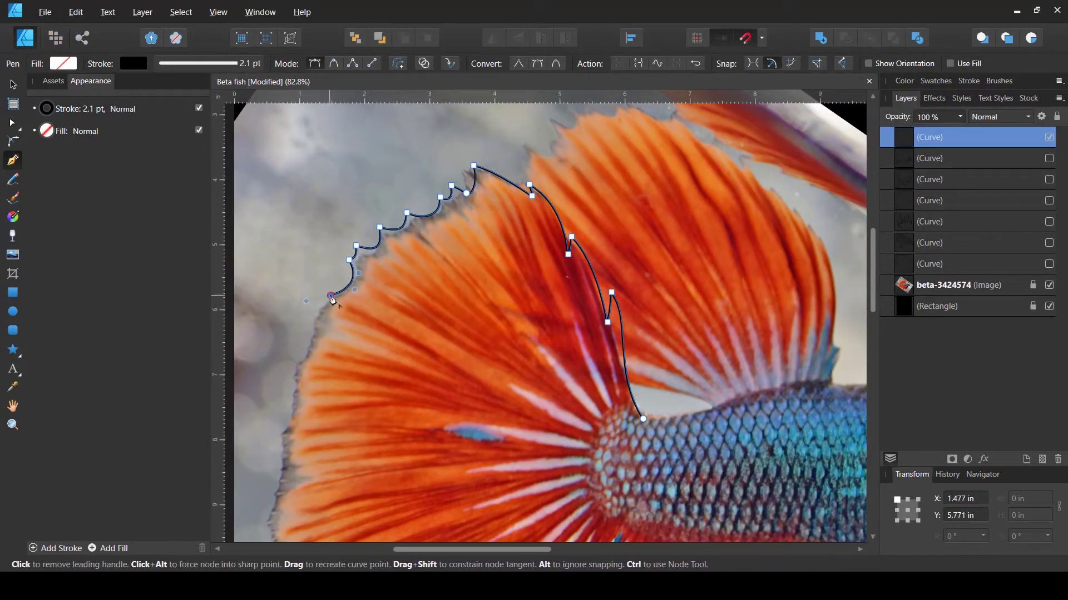
pyautogui.click(311, 315)
# - Extend the scalloped tail outline down the rearmost edge of the fin to just above the photo's cut-off corner
pyautogui.scroll(-3, 311, 315)
pyautogui.click(426, 227)
pyautogui.click(414, 247)
pyautogui.click(412, 274)
pyautogui.click(401, 342)
pyautogui.click(395, 361)
pyautogui.click(394, 400)
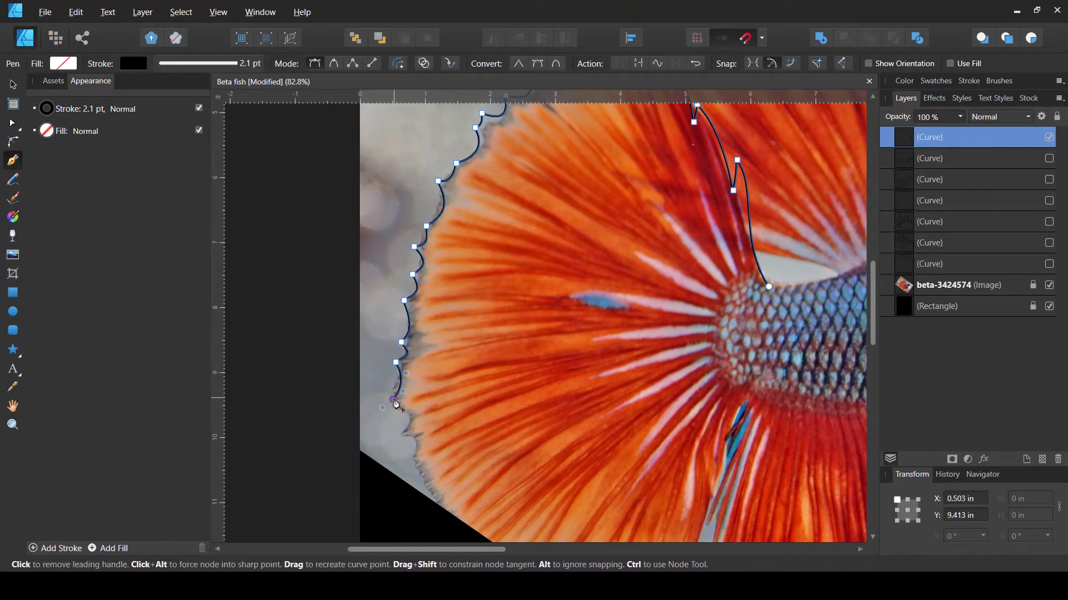
pyautogui.click(400, 429)
# - Carry the scalloped outline around the tail's lower rear edge, across the black area where the photo is cut off
pyautogui.scroll(-3, 400, 429)
pyautogui.click(337, 313)
pyautogui.click(356, 341)
pyautogui.click(366, 373)
pyautogui.click(377, 384)
pyautogui.click(398, 405)
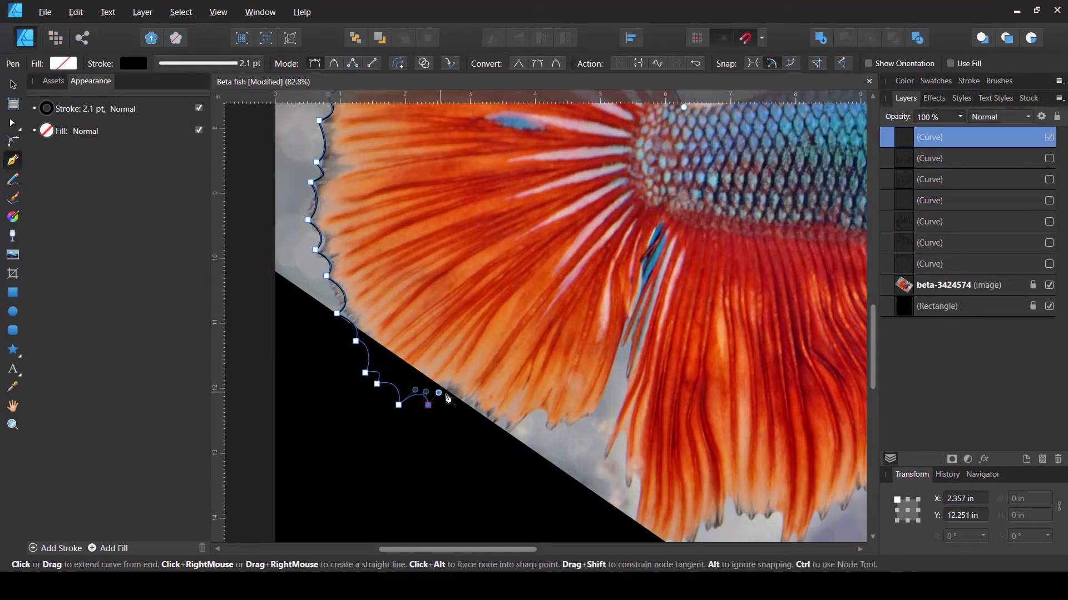
pyautogui.click(427, 405)
pyautogui.click(458, 413)
# - Finish the tail's bottom edge, run the outline up the lower front edge with one notch, and close it at its starting node
pyautogui.click(477, 427)
pyautogui.click(566, 437)
pyautogui.click(586, 430)
pyautogui.click(615, 335)
pyautogui.click(627, 359)
pyautogui.scroll(-2, 626, 359)
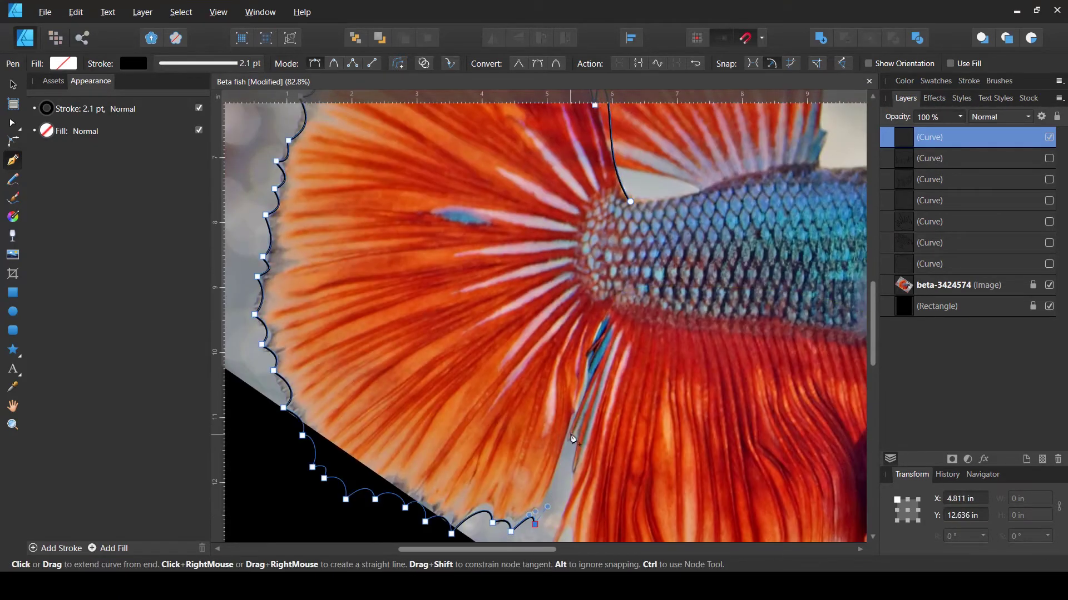
pyautogui.hscroll(-2, 576, 433)
pyautogui.click(589, 359)
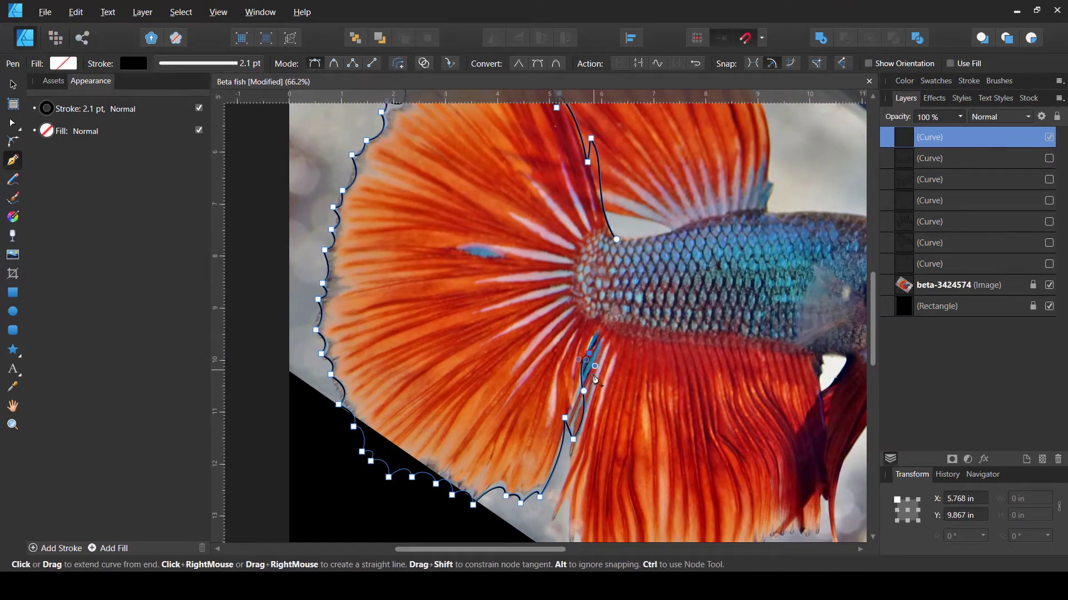
pyautogui.click(616, 239)
# - Start an inner tail curve with the Pen tool at the body's upper edge, adding pointed spikes up the dark front rays
pyautogui.scroll(2, 616, 239)
pyautogui.click(638, 295)
pyautogui.click(611, 242)
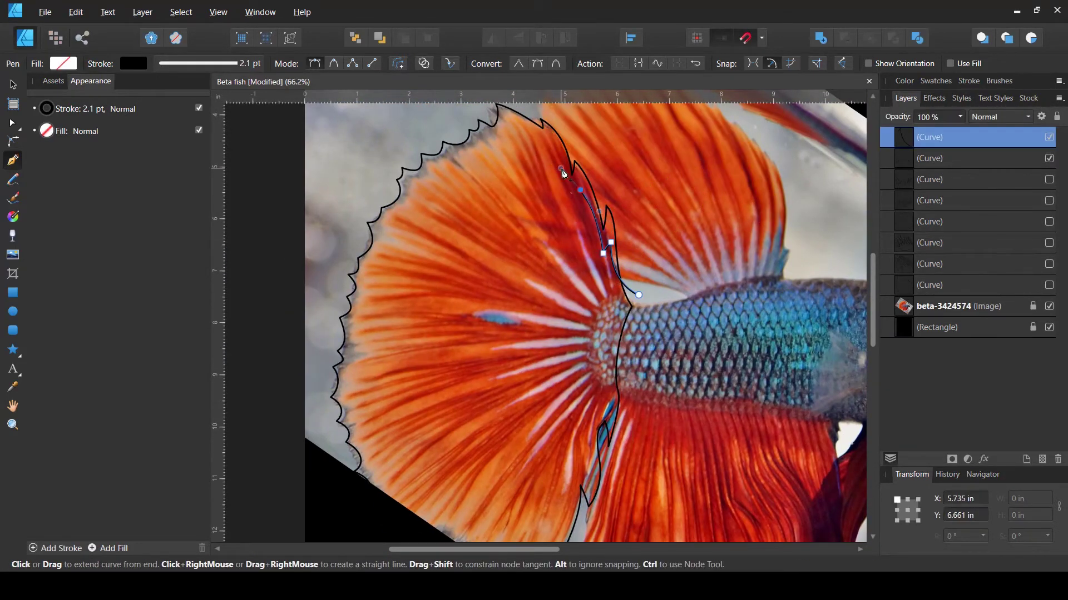
pyautogui.click(603, 254)
pyautogui.click(583, 218)
pyautogui.click(583, 190)
pyautogui.click(555, 149)
pyautogui.click(527, 131)
pyautogui.click(540, 175)
pyautogui.click(534, 179)
# - Continue the inner tail curve with long narrow spikes along the rays just below the fin's peak
pyautogui.scroll(2, 533, 156)
pyautogui.click(516, 136)
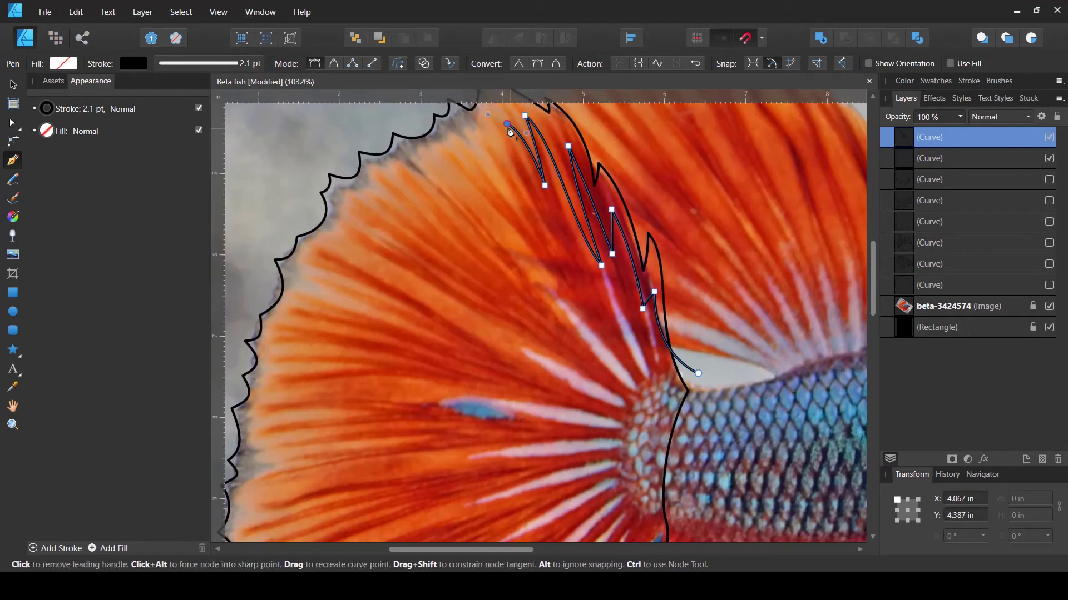
pyautogui.click(512, 145)
pyautogui.click(558, 230)
pyautogui.click(496, 157)
pyautogui.click(508, 223)
pyautogui.click(574, 323)
pyautogui.click(520, 247)
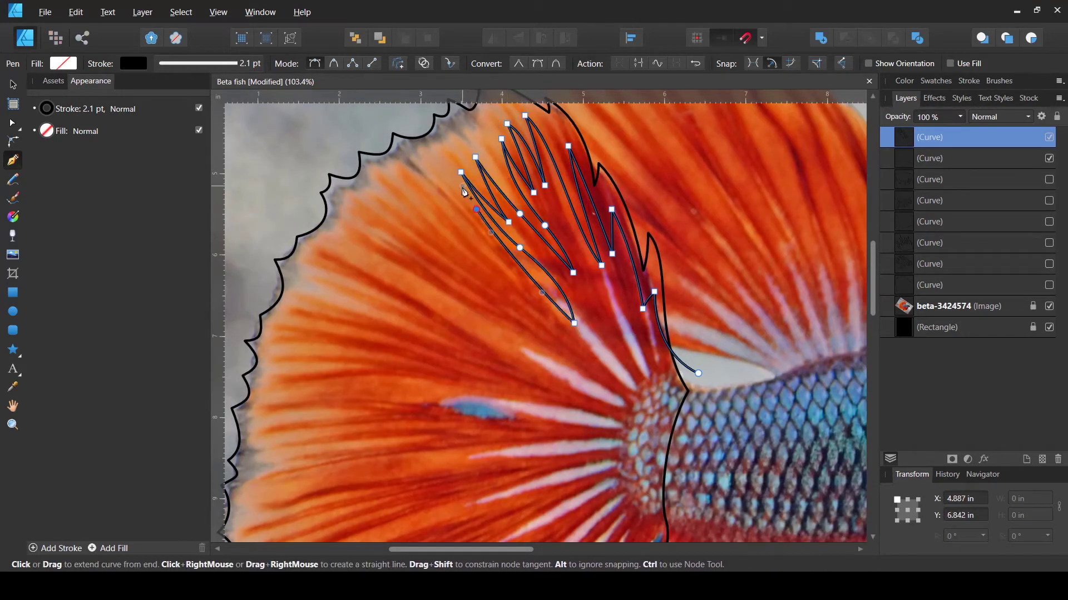
# - Add slender slanted spikes to the inner tail curve along the next rays behind the peak
pyautogui.click(461, 173)
pyautogui.click(500, 258)
pyautogui.click(509, 278)
pyautogui.click(431, 183)
pyautogui.click(402, 193)
pyautogui.click(483, 275)
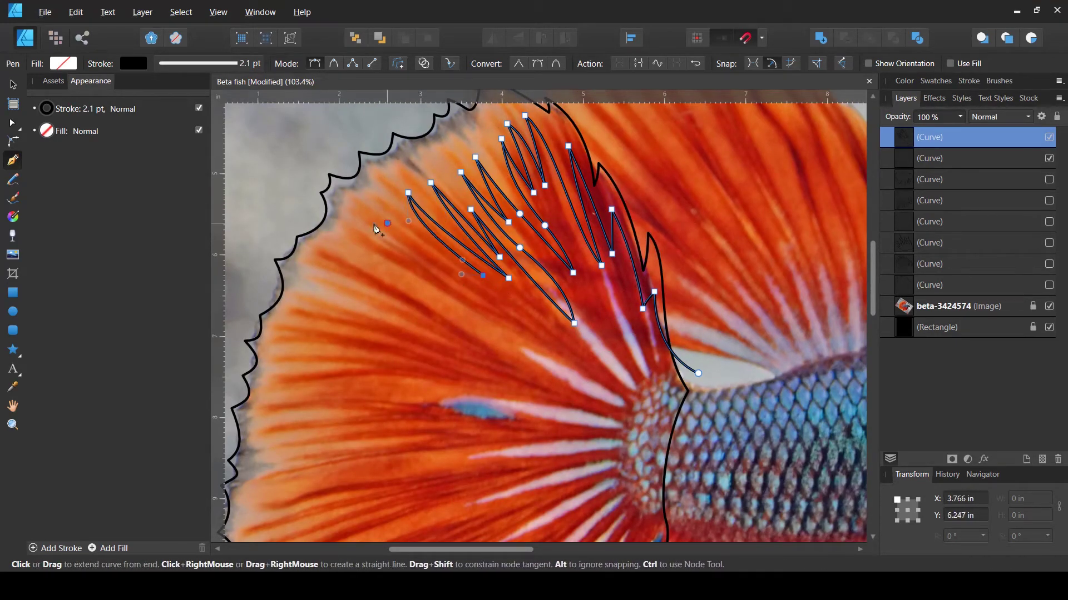
# - Add a short spike and one long spike reaching toward the tail base along the fin's upper rear rays
pyautogui.click(387, 223)
pyautogui.click(415, 264)
pyautogui.click(358, 235)
pyautogui.click(418, 278)
pyautogui.click(525, 321)
pyautogui.click(562, 357)
pyautogui.click(466, 323)
# - Draw several short pointed spikes of the inner tail curve below the long upper rear spike
pyautogui.click(330, 261)
pyautogui.click(422, 314)
pyautogui.click(349, 287)
pyautogui.click(446, 338)
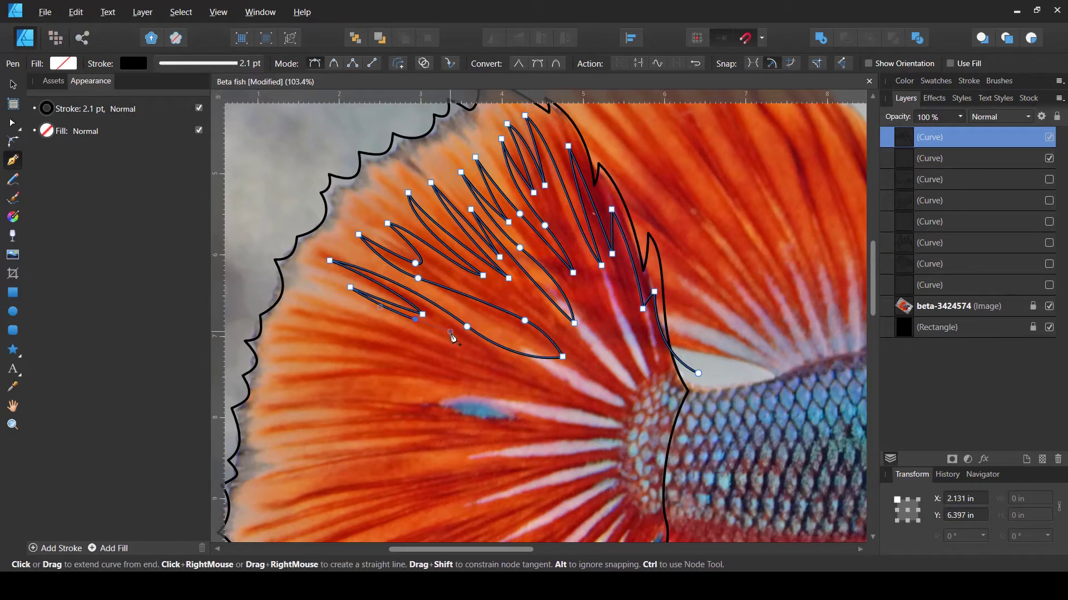
pyautogui.click(317, 305)
pyautogui.click(408, 343)
pyautogui.moveTo(361, 308); pyautogui.dragTo(402, 198)
# - Continue the inner tail curve with nearly horizontal spikes along the rear rays above the blue streak
pyautogui.click(334, 217)
pyautogui.click(320, 231)
pyautogui.click(463, 257)
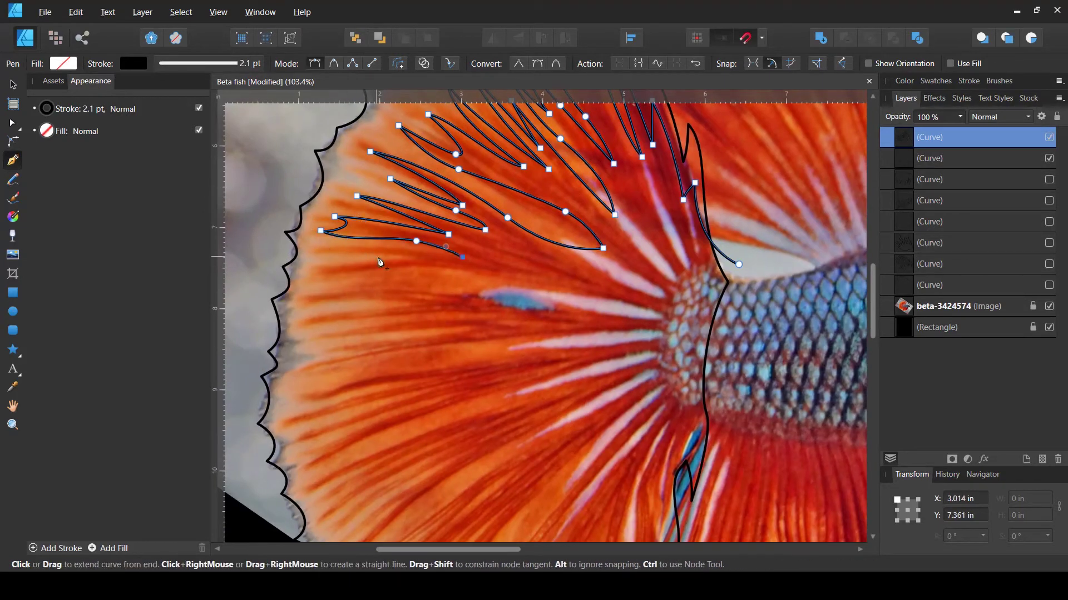
pyautogui.click(323, 259)
pyautogui.click(469, 282)
pyautogui.click(312, 300)
# - Add a short and a long horizontal spike to the inner tail curve at the level of the blue streak
pyautogui.click(401, 300)
pyautogui.click(308, 322)
pyautogui.click(418, 313)
pyautogui.click(530, 320)
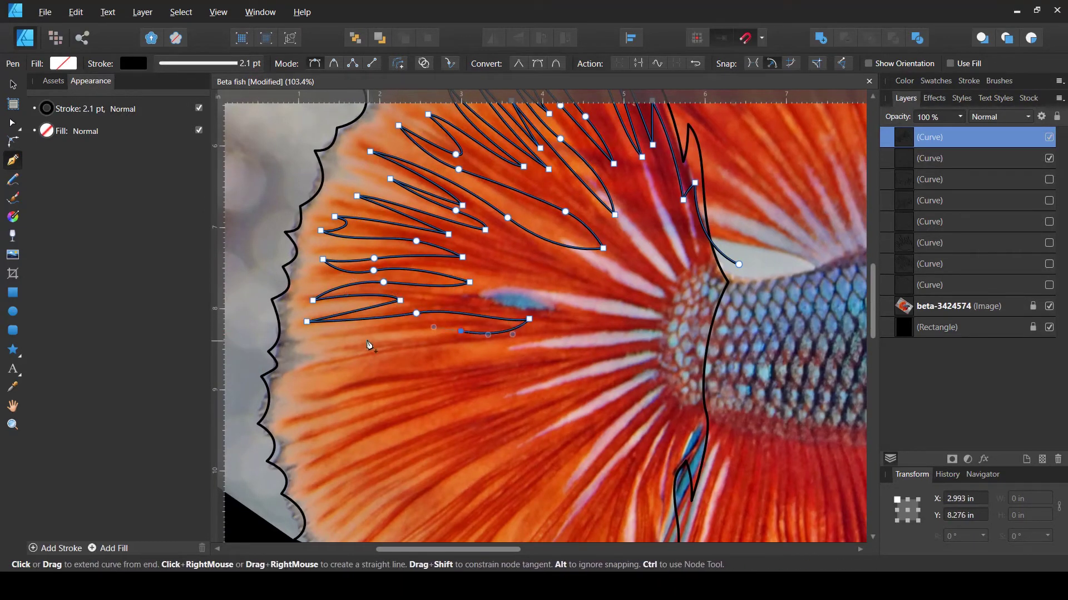
pyautogui.click(357, 334)
pyautogui.moveTo(415, 339); pyautogui.dragTo(385, 269)
# - Draw slightly downward-slanting spikes of the inner tail curve along the rear rays below the blue streak
pyautogui.click(263, 312)
pyautogui.click(342, 287)
pyautogui.moveTo(471, 272); pyautogui.dragTo(491, 261)
pyautogui.click(374, 298)
pyautogui.click(269, 351)
pyautogui.click(367, 313)
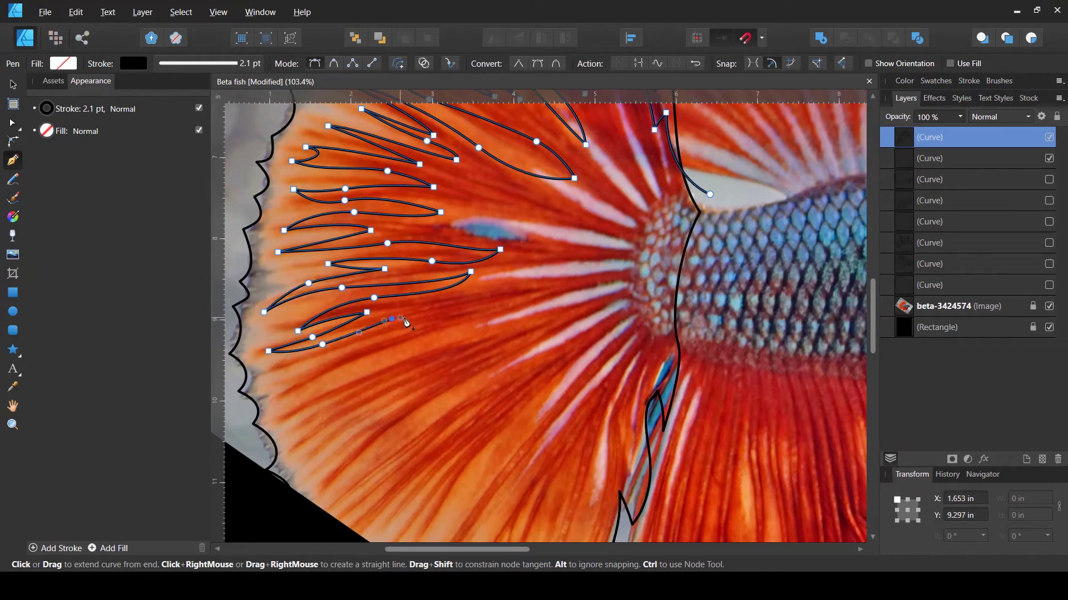
pyautogui.click(298, 331)
# - Extend the inner tail curve with a short spike and a long spike toward the tail base in the lower rear
pyautogui.click(392, 319)
pyautogui.click(315, 358)
pyautogui.click(518, 299)
pyautogui.moveTo(464, 336); pyautogui.dragTo(423, 346)
pyautogui.click(284, 420)
pyautogui.click(340, 394)
# - Add small tapered spikes to the inner tail curve near the fin's lower rear edge
pyautogui.click(381, 376)
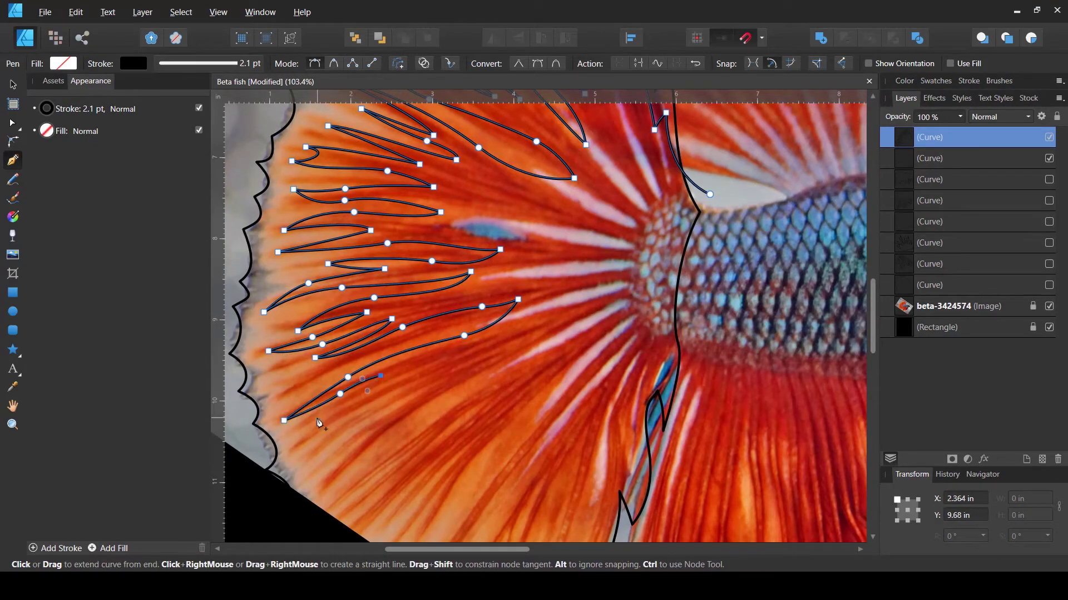
pyautogui.click(388, 383)
pyautogui.click(321, 413)
pyautogui.click(318, 435)
pyautogui.click(301, 464)
pyautogui.moveTo(331, 440); pyautogui.dragTo(367, 434)
# - Continue the inner tail curve with a short and a long diagonal spike across the lower rear rays
pyautogui.click(401, 403)
pyautogui.click(344, 465)
pyautogui.click(484, 370)
pyautogui.scroll(-3, 489, 355)
pyautogui.click(517, 259)
pyautogui.click(377, 371)
# - Draw steep diagonal spikes of the inner tail curve down to the photo's cut-off edge
pyautogui.click(331, 426)
pyautogui.click(433, 363)
pyautogui.click(368, 458)
pyautogui.click(419, 411)
pyautogui.click(393, 470)
pyautogui.click(425, 487)
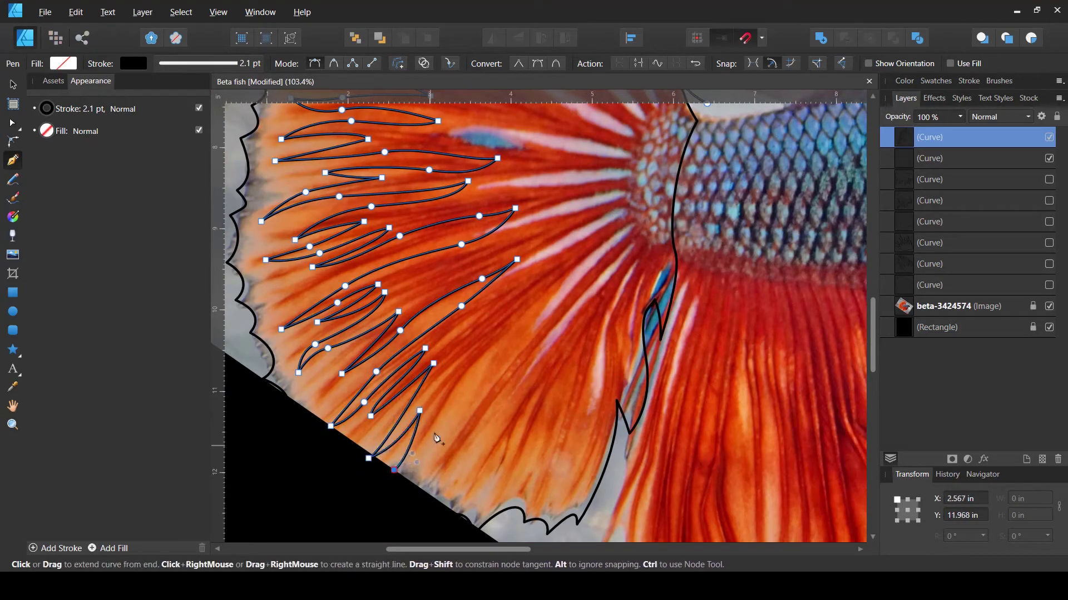
# - Add one long spike and two short steep spikes to the inner tail curve along the bottom rays
pyautogui.click(533, 305)
pyautogui.click(494, 369)
pyautogui.moveTo(462, 453)
pyautogui.mouseDown()
pyautogui.moveTo(471, 429)
pyautogui.moveTo(548, 402)
pyautogui.mouseUp()
pyautogui.click(478, 410)
pyautogui.click(471, 492)
pyautogui.click(490, 414)
pyautogui.click(489, 467)
# - Continue the inner tail curve with tall pointed spikes along the bottom rays toward the lower front
pyautogui.click(515, 434)
pyautogui.click(562, 334)
pyautogui.click(564, 360)
pyautogui.click(504, 487)
pyautogui.click(544, 432)
pyautogui.click(534, 489)
pyautogui.click(591, 351)
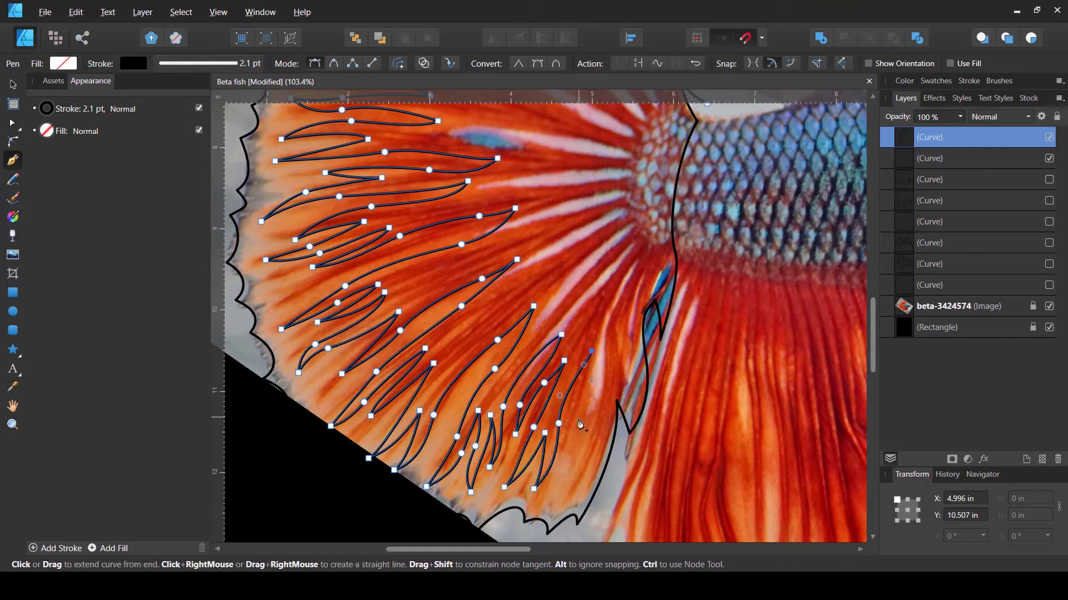
# - Finish the inner tail curve with spikes up the lower front edge to the blue patch by the body, and deselect it
pyautogui.click(587, 410)
pyautogui.click(564, 485)
pyautogui.click(596, 436)
pyautogui.click(591, 483)
pyautogui.moveTo(606, 408); pyautogui.dragTo(644, 389)
pyautogui.click(619, 339)
pyautogui.moveTo(633, 329); pyautogui.dragTo(650, 287)
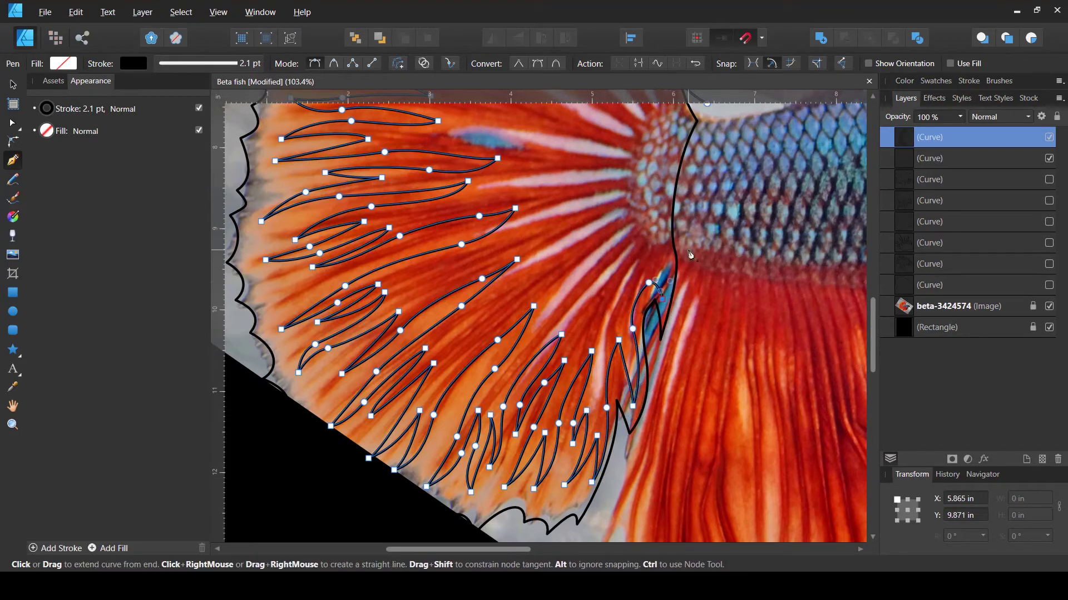
pyautogui.press('v')
pyautogui.scroll(-3, 633, 305)
pyautogui.click(606, 279)
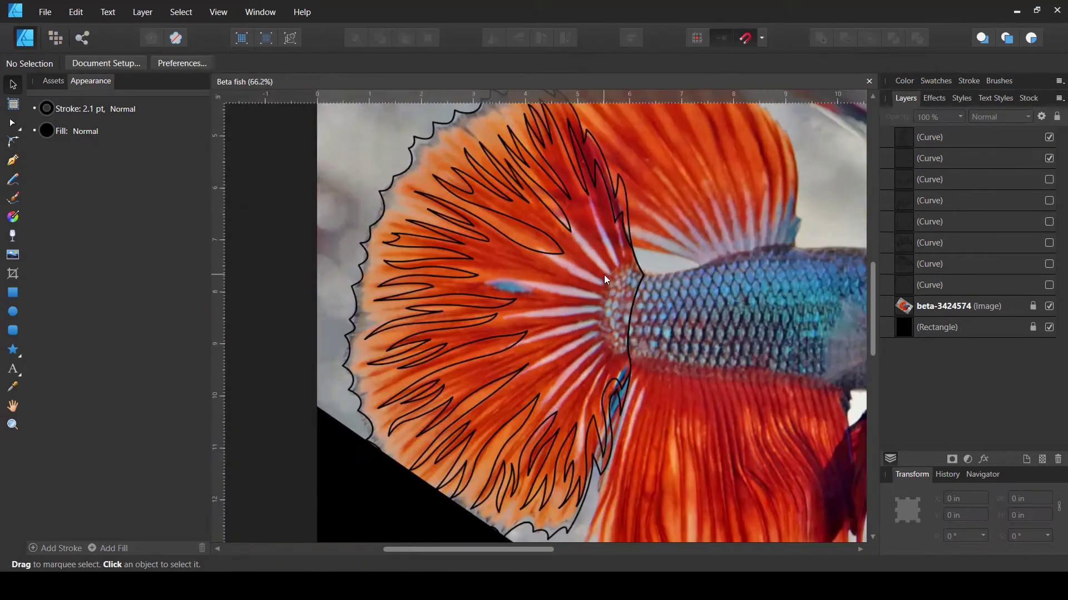
# - Start a new innermost tail curve at the body, with pointed spikes along the upper pale rays near the tail base
pyautogui.press('p')
pyautogui.scroll(2, 606, 279)
pyautogui.click(603, 300)
pyautogui.click(550, 255)
pyautogui.click(520, 213)
pyautogui.click(530, 295)
pyautogui.click(496, 213)
pyautogui.moveTo(479, 260); pyautogui.dragTo(495, 277)
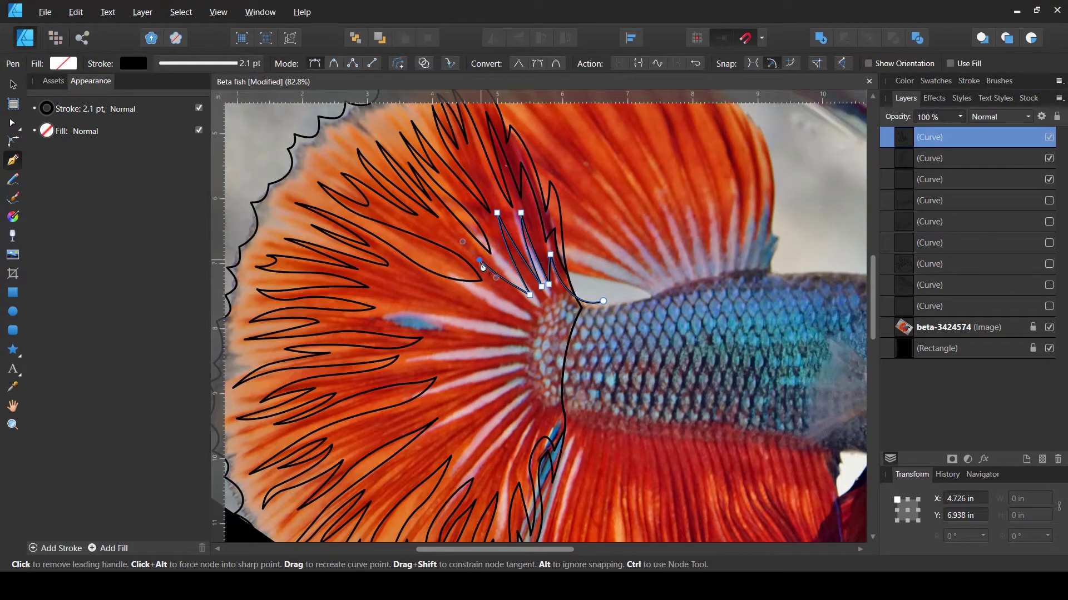
# - Continue the innermost tail curve with spikes around the blue patch and along the middle rays
pyautogui.click(525, 306)
pyautogui.click(412, 273)
pyautogui.click(456, 307)
pyautogui.click(393, 293)
pyautogui.click(467, 327)
pyautogui.click(476, 349)
pyautogui.click(401, 368)
pyautogui.moveTo(435, 393); pyautogui.dragTo(474, 384)
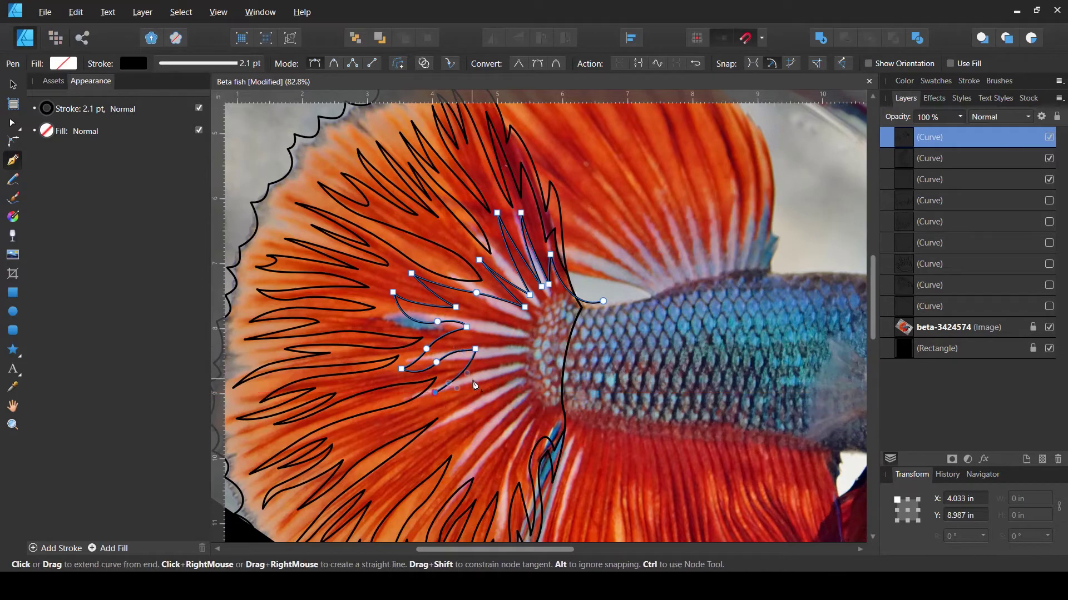
# - Add diagonal spikes to the innermost tail curve along the lower-middle rays
pyautogui.click(473, 380)
pyautogui.click(417, 409)
pyautogui.click(394, 426)
pyautogui.click(431, 411)
pyautogui.click(477, 402)
pyautogui.click(429, 441)
pyautogui.click(416, 464)
pyautogui.click(490, 412)
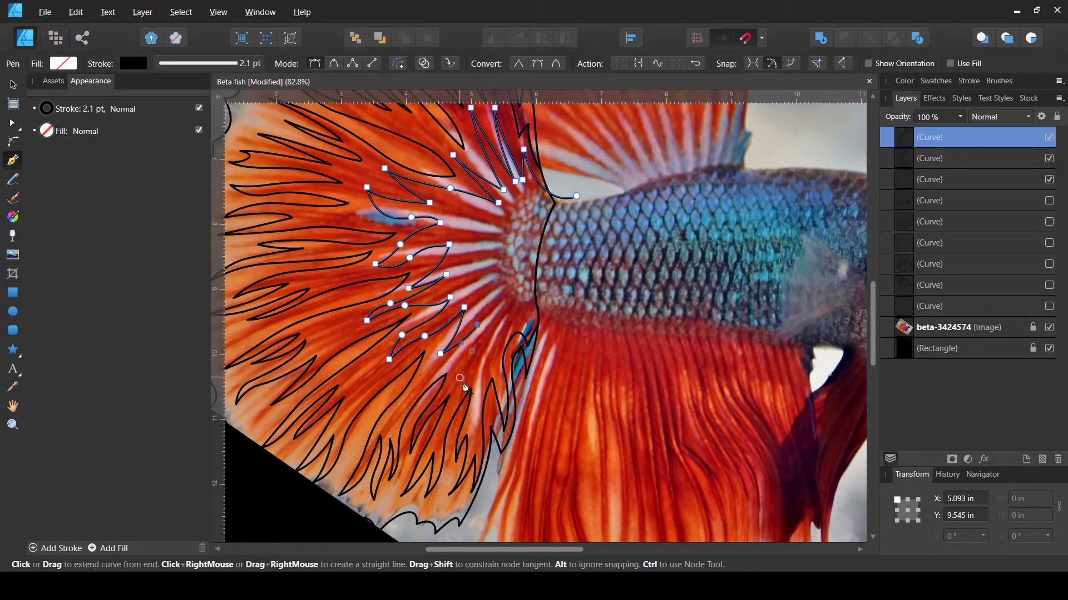
# - Finish the innermost tail curve with short steep spikes, trim the inner tail curves to the tail outline, and deselect
pyautogui.click(461, 378)
pyautogui.click(482, 343)
pyautogui.click(479, 387)
pyautogui.moveTo(491, 346); pyautogui.dragTo(494, 324)
pyautogui.press('v')
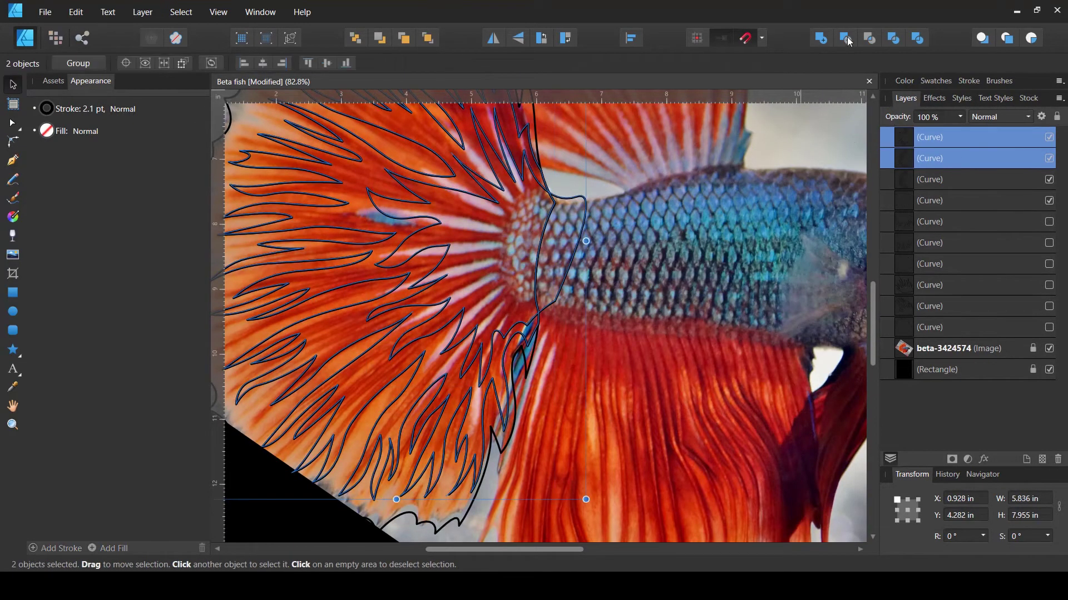
pyautogui.hotkey('ctrl', 'd')
# - Draw the closed outline of the small ventral fin under the head, sweeping back to a point over the lower fin
pyautogui.scroll(-2, 528, 298)
pyautogui.scroll(3, 599, 292)
pyautogui.press('p')
pyautogui.click(665, 252)
pyautogui.click(662, 323)
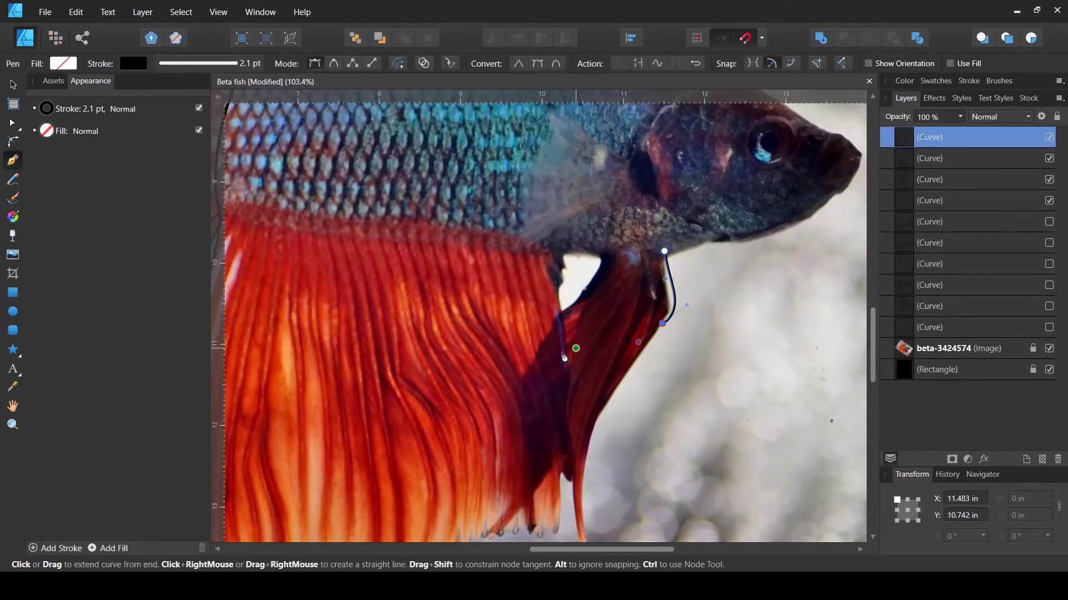
pyautogui.click(529, 401)
pyautogui.click(506, 316)
pyautogui.click(588, 276)
pyautogui.click(606, 243)
pyautogui.click(664, 252)
pyautogui.hotkey('ctrl', 'd')
# - Draw a closed spiked curve inside the ventral fin outline, extending its upper end into the body
pyautogui.click(656, 251)
pyautogui.click(654, 318)
pyautogui.click(575, 356)
pyautogui.click(597, 323)
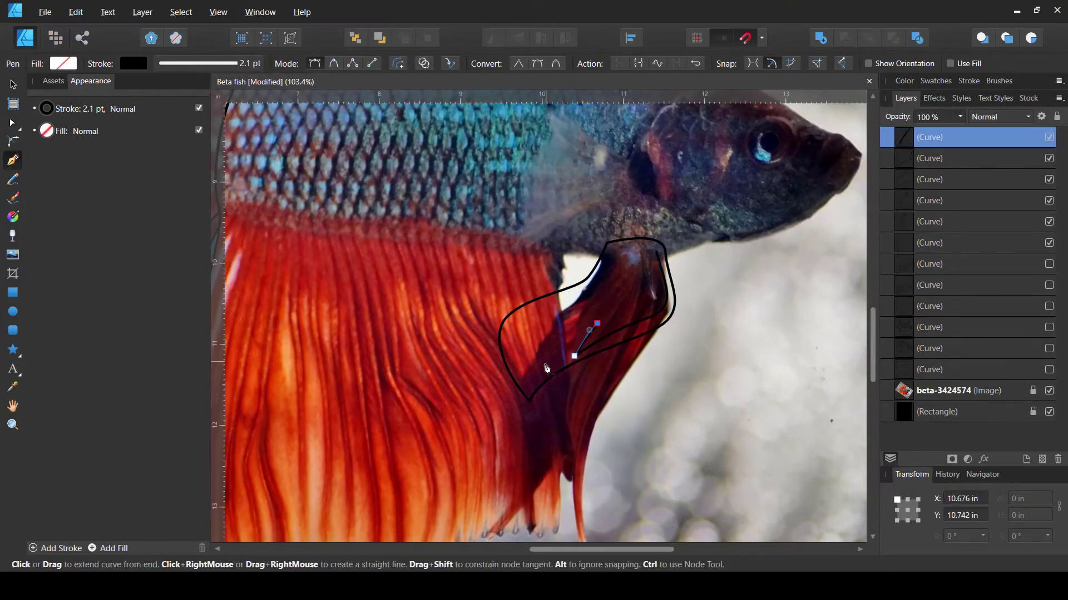
pyautogui.click(545, 363)
pyautogui.click(607, 269)
pyautogui.click(621, 226)
pyautogui.scroll(3, 654, 252)
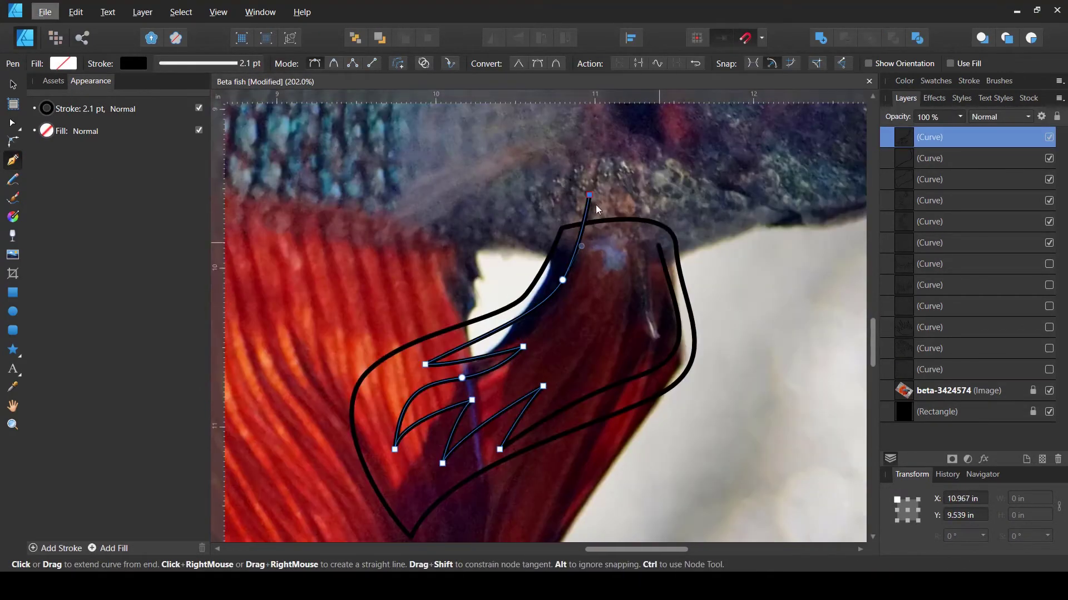
pyautogui.click(656, 252)
pyautogui.press('a')
pyautogui.click(946, 137)
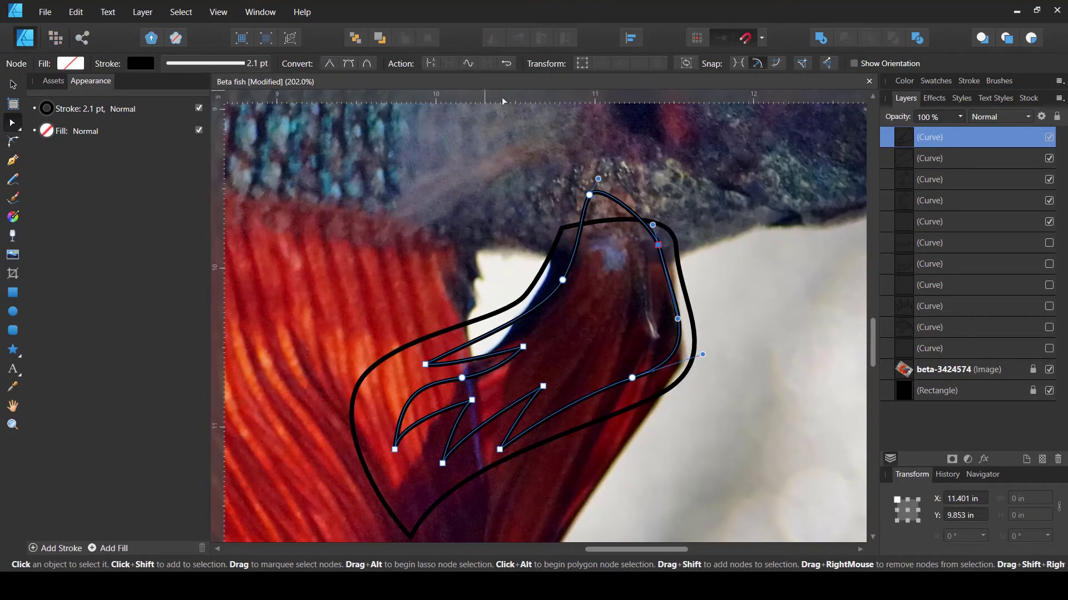
# - Intersect the spiked ventral fin curve with the copy of the fin outline
pyautogui.press('v')
pyautogui.keyDown('shift'); pyautogui.click(943, 158); pyautogui.keyUp('shift')
pyautogui.click(868, 40)
# - Draw a smaller spiked curve near the ventral fin's base, trim it to the fin, and deselect
pyautogui.press('p')
pyautogui.click(631, 203)
pyautogui.click(660, 327)
pyautogui.click(596, 378)
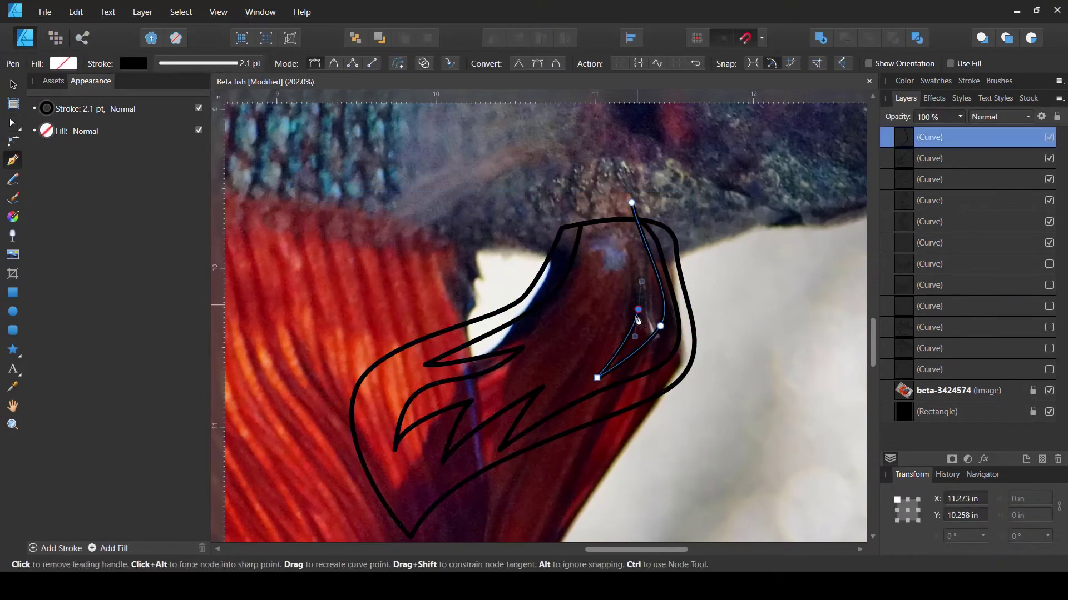
pyautogui.click(612, 293)
pyautogui.click(503, 388)
pyautogui.click(566, 305)
pyautogui.press('v')
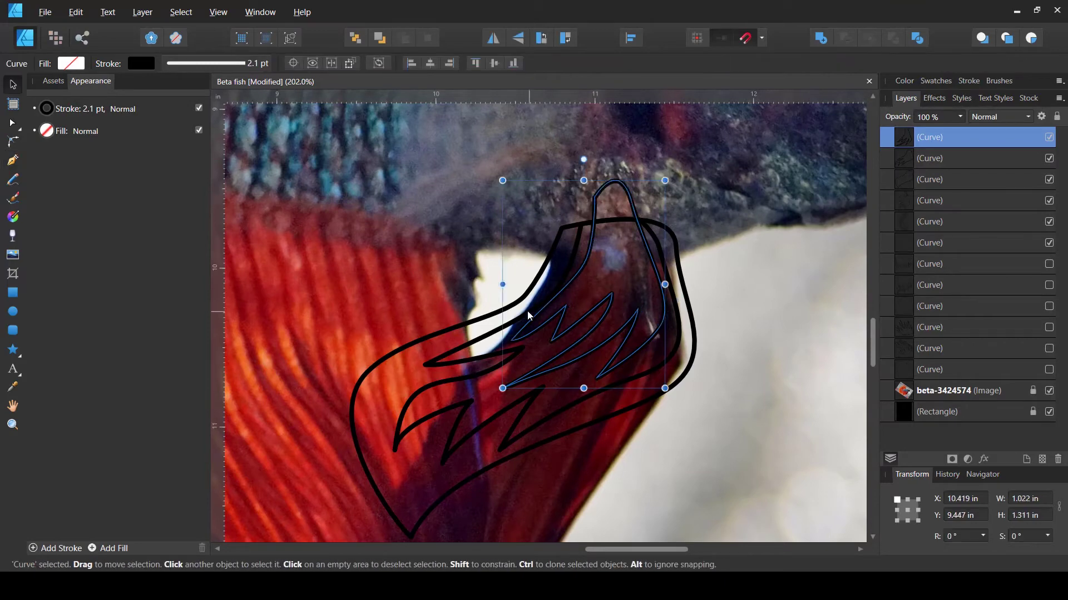
pyautogui.click(580, 318)
pyautogui.click(767, 345)
# - Hide the black background rectangle and the reference photo
pyautogui.scroll(-2, 767, 345)
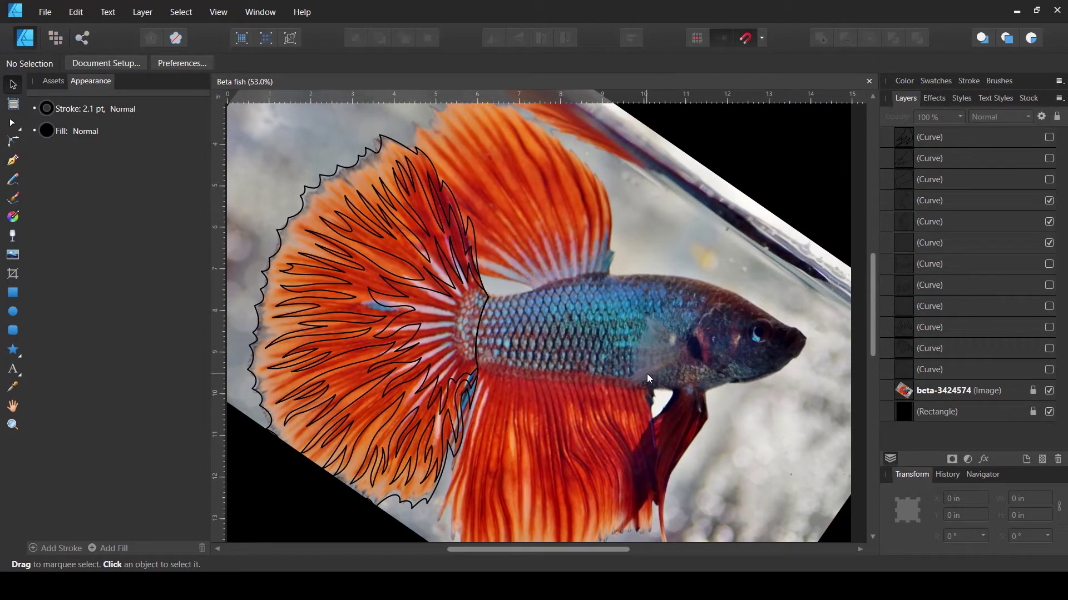
pyautogui.hscroll(-1, 646, 374)
pyautogui.scroll(-2, 632, 360)
pyautogui.scroll(1, 632, 360)
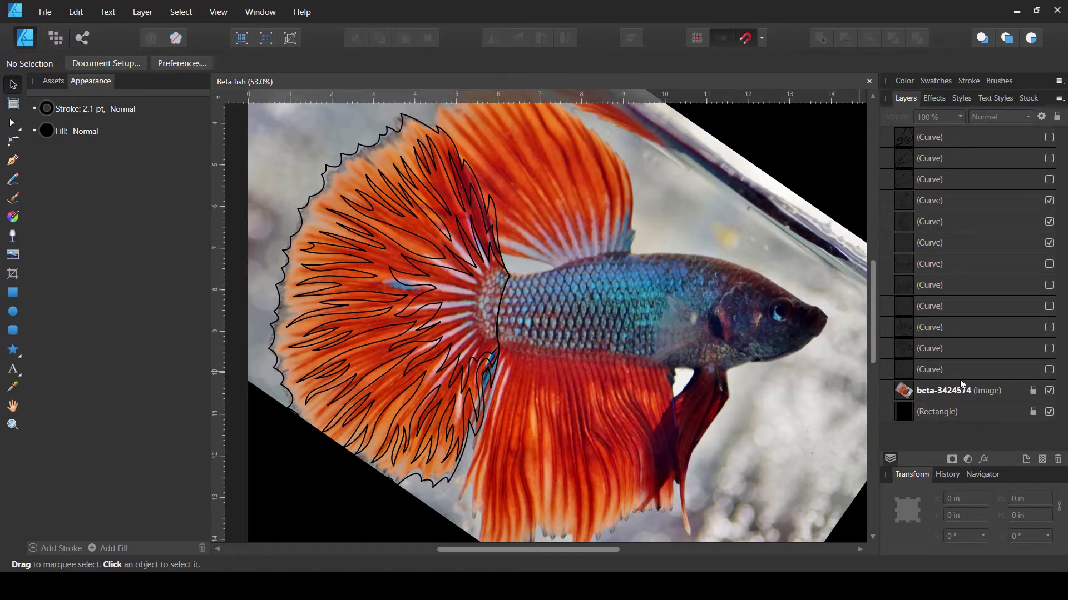
pyautogui.click(1049, 412)
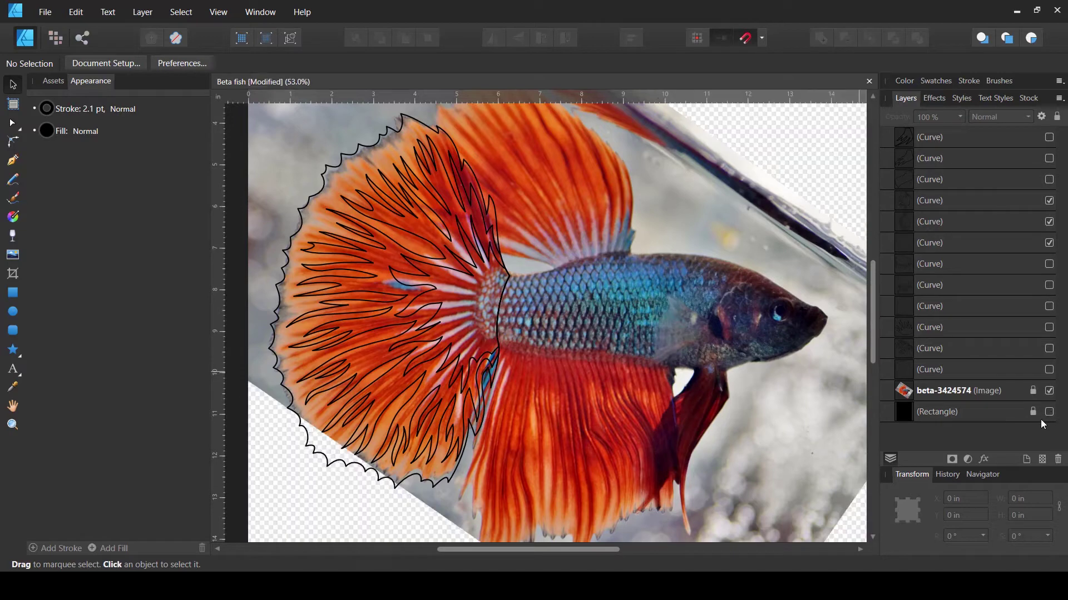
pyautogui.click(1049, 391)
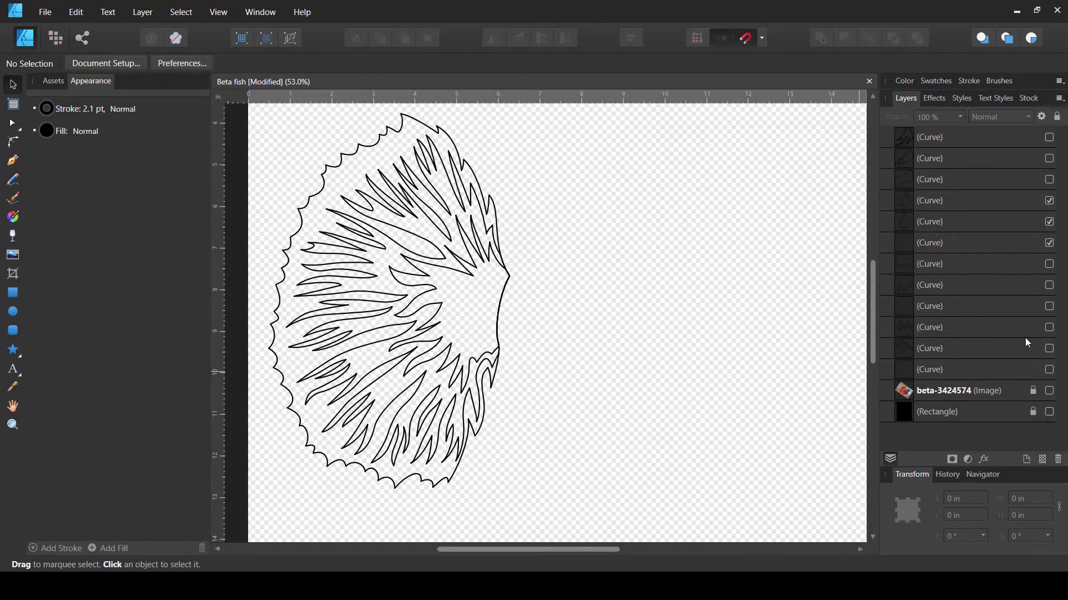
# - Show all the hidden curves of the dorsal, lower and ventral fins
pyautogui.click(1050, 370)
pyautogui.click(1049, 349)
pyautogui.click(1050, 327)
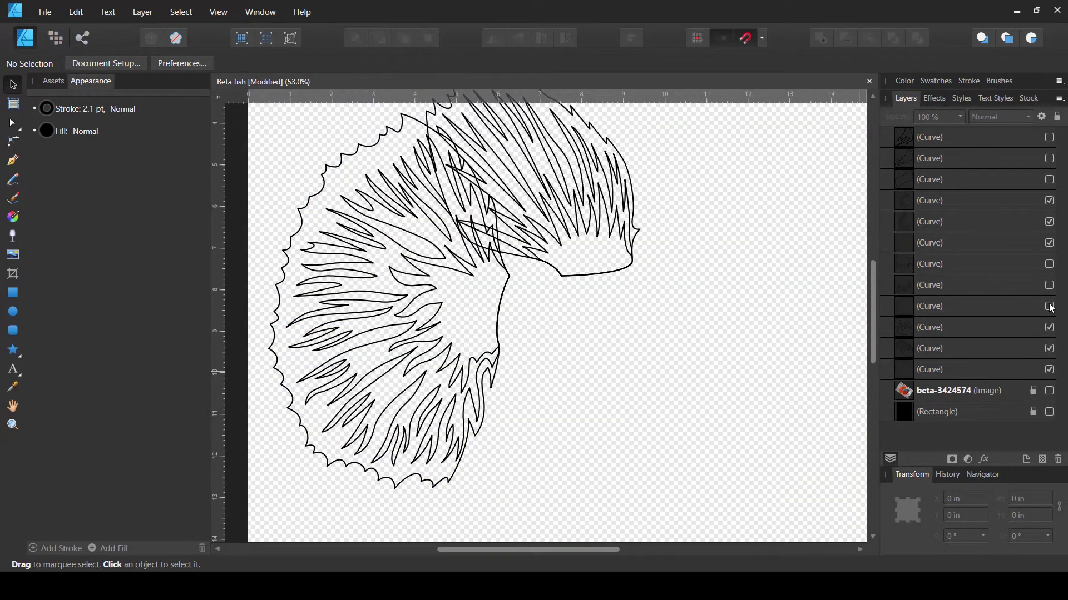
pyautogui.click(1050, 306)
pyautogui.click(1050, 286)
pyautogui.click(1050, 264)
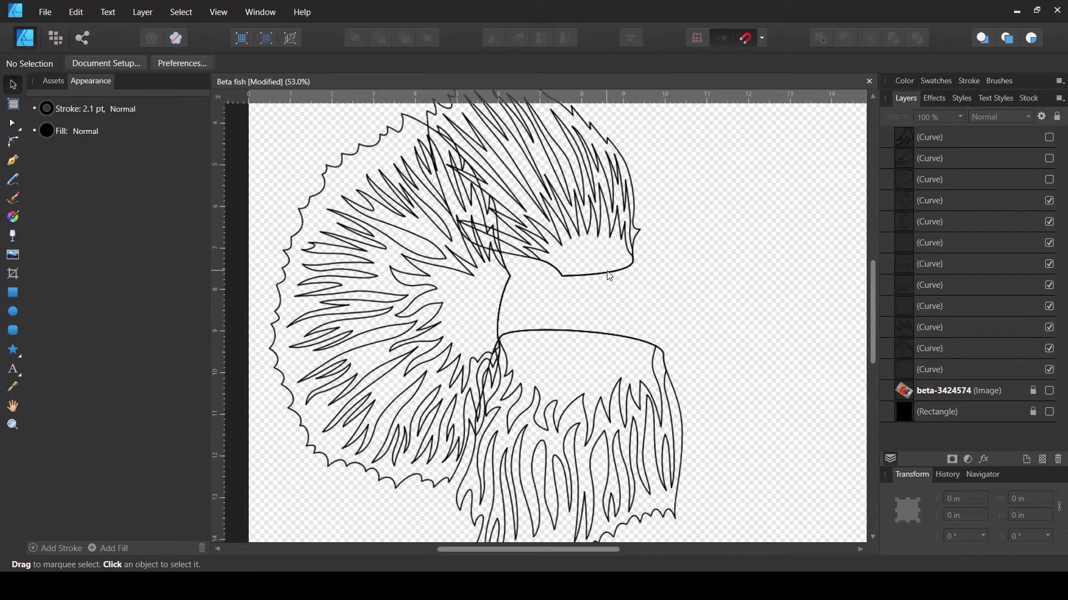
pyautogui.scroll(-1, 610, 276)
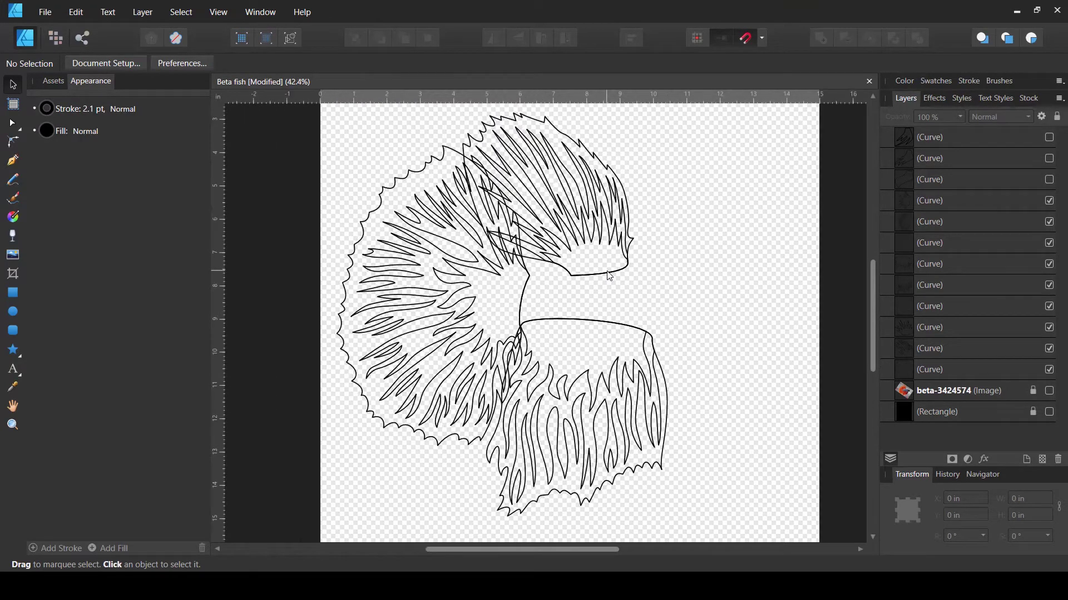
pyautogui.click(1049, 180)
pyautogui.click(1049, 158)
pyautogui.click(1050, 137)
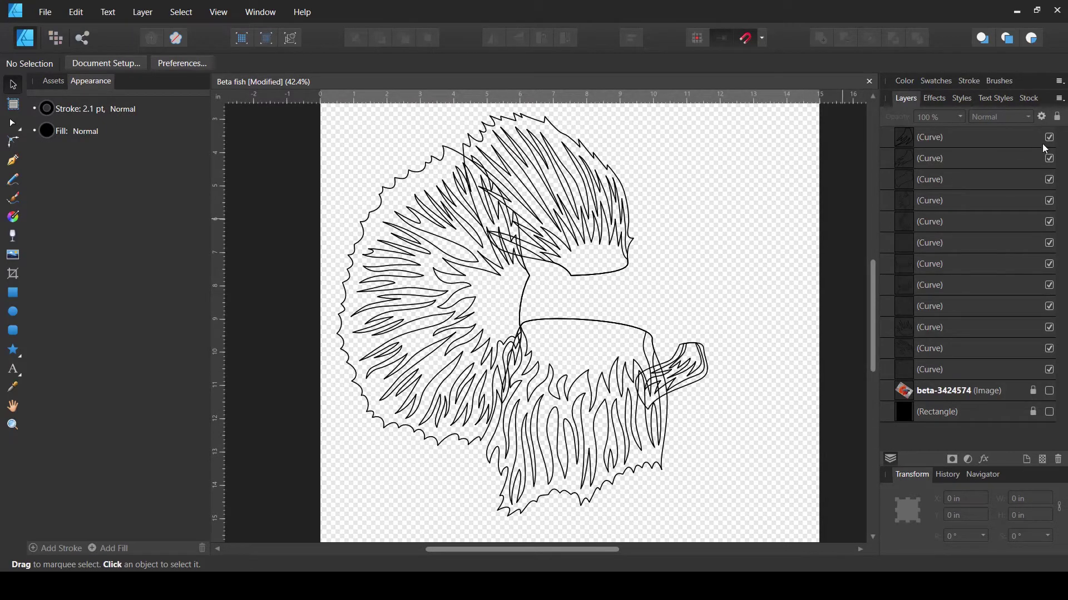
# - Fill the outer tail shape with a linear gradient whose start colour is orange, HSL 38, 100, 50
pyautogui.click(951, 142)
pyautogui.click(514, 283)
pyautogui.press('p')
pyautogui.press('v')
pyautogui.click(353, 271)
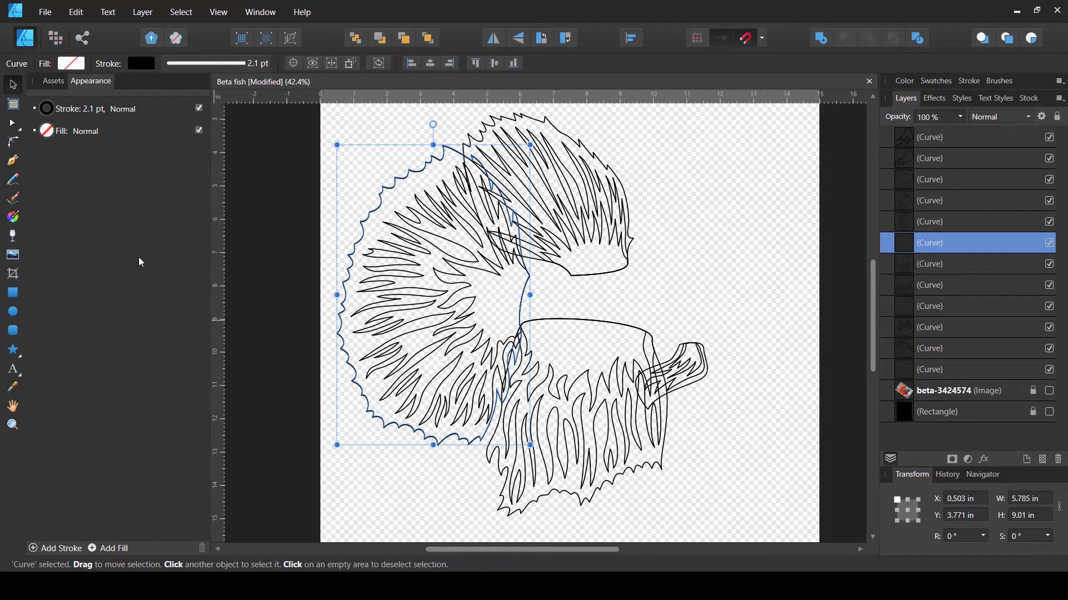
pyautogui.click(70, 65)
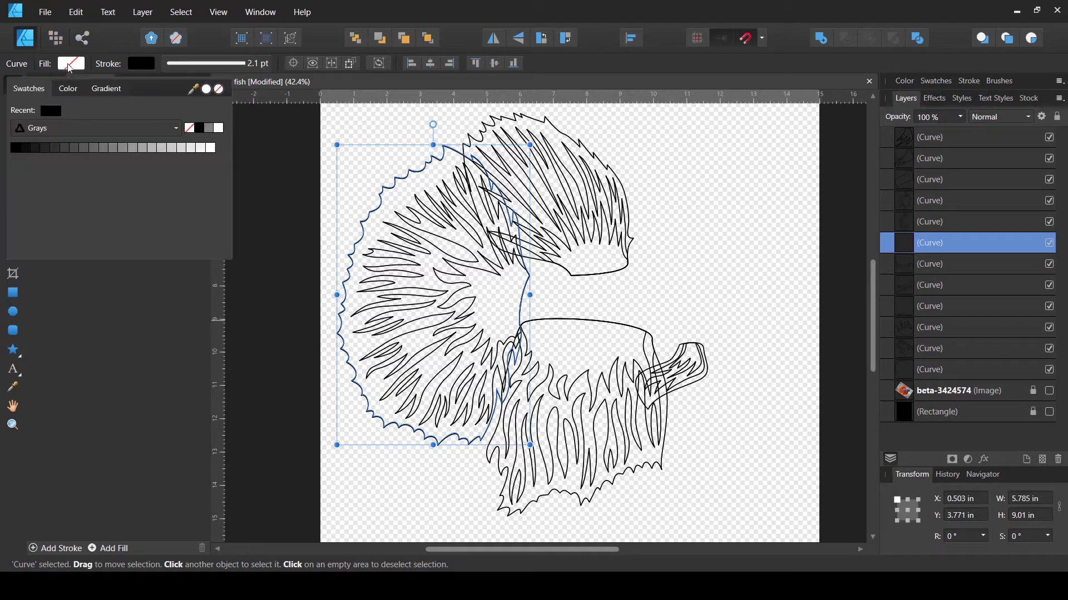
pyautogui.click(108, 89)
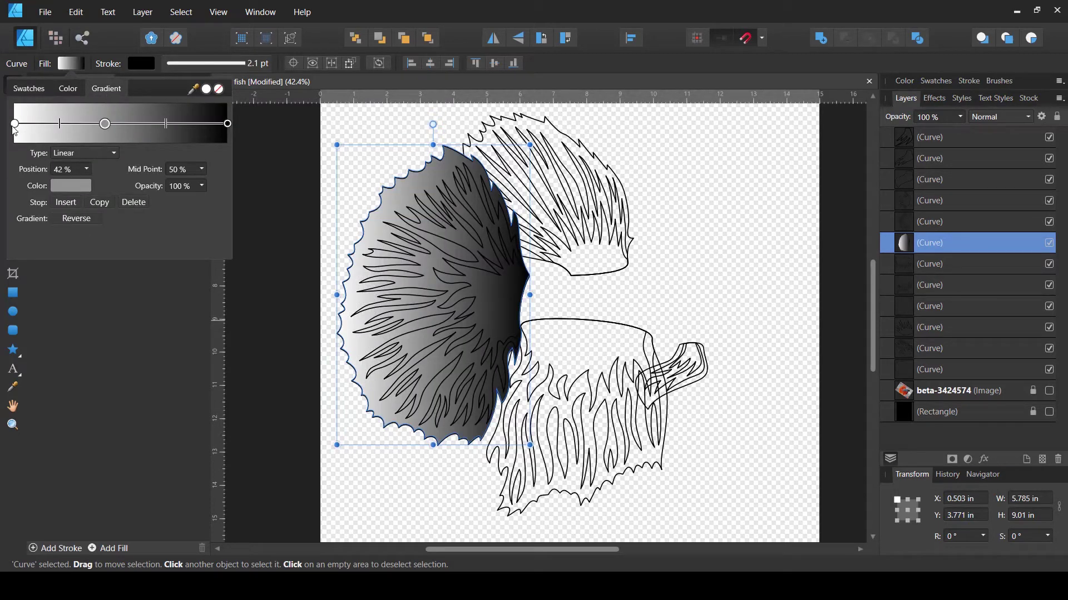
pyautogui.moveTo(98, 129); pyautogui.dragTo(104, 152)
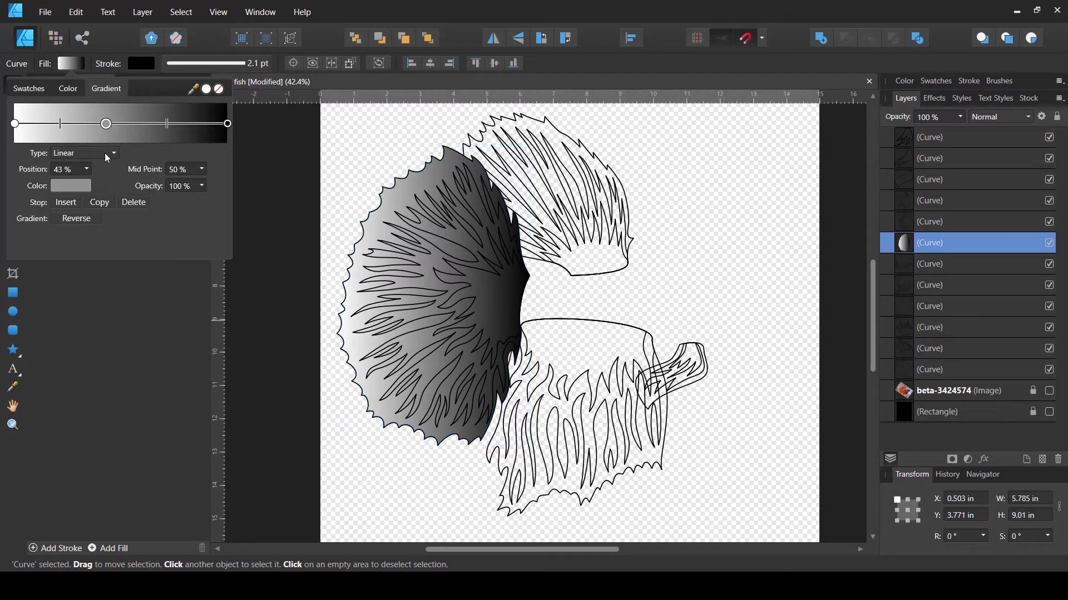
pyautogui.click(15, 125)
pyautogui.click(71, 186)
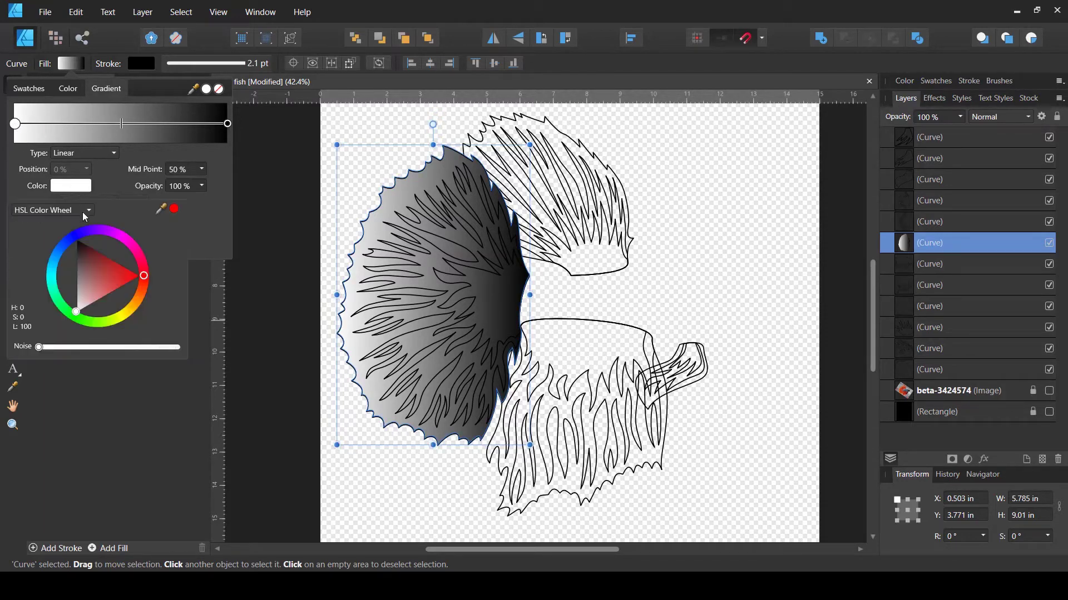
pyautogui.moveTo(141, 283); pyautogui.dragTo(143, 314)
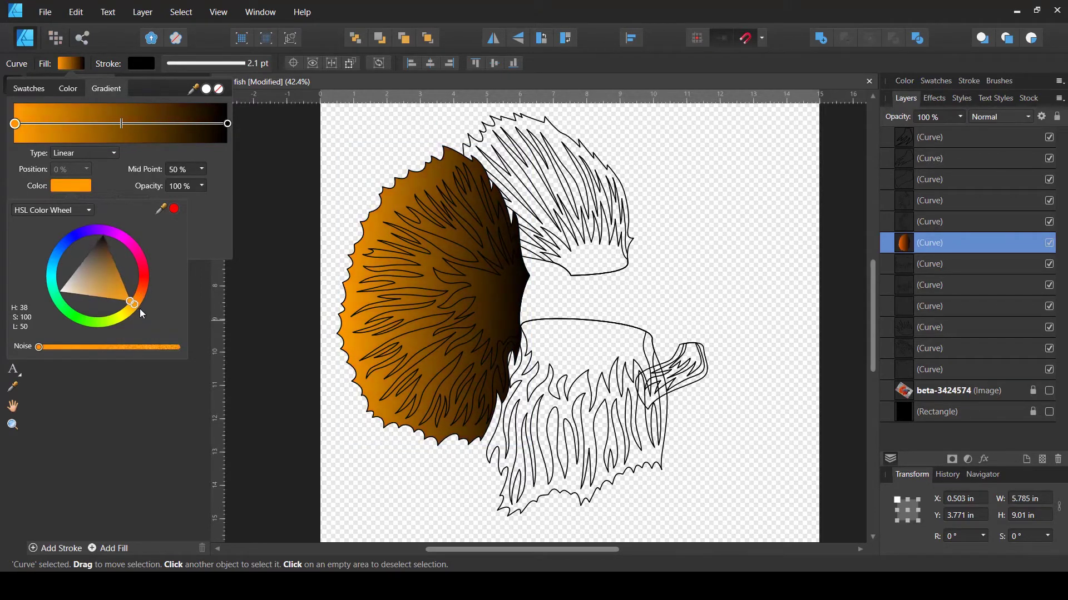
# - Set the end colour of the tail gradient to red, HSL 8, 100, 50
pyautogui.click(229, 124)
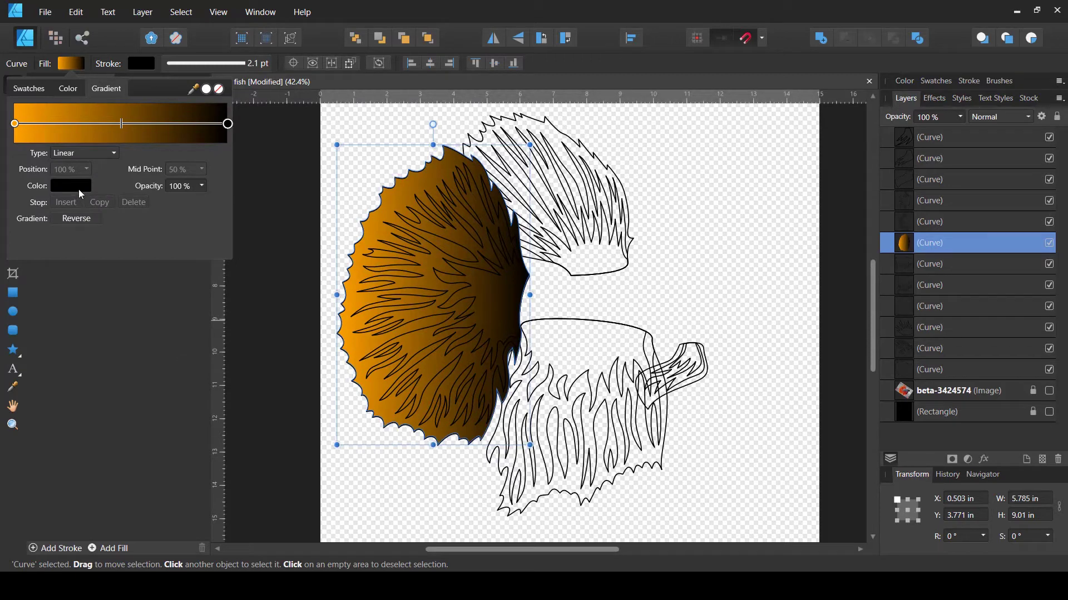
pyautogui.click(79, 189)
pyautogui.click(129, 279)
pyautogui.moveTo(146, 277); pyautogui.dragTo(149, 285)
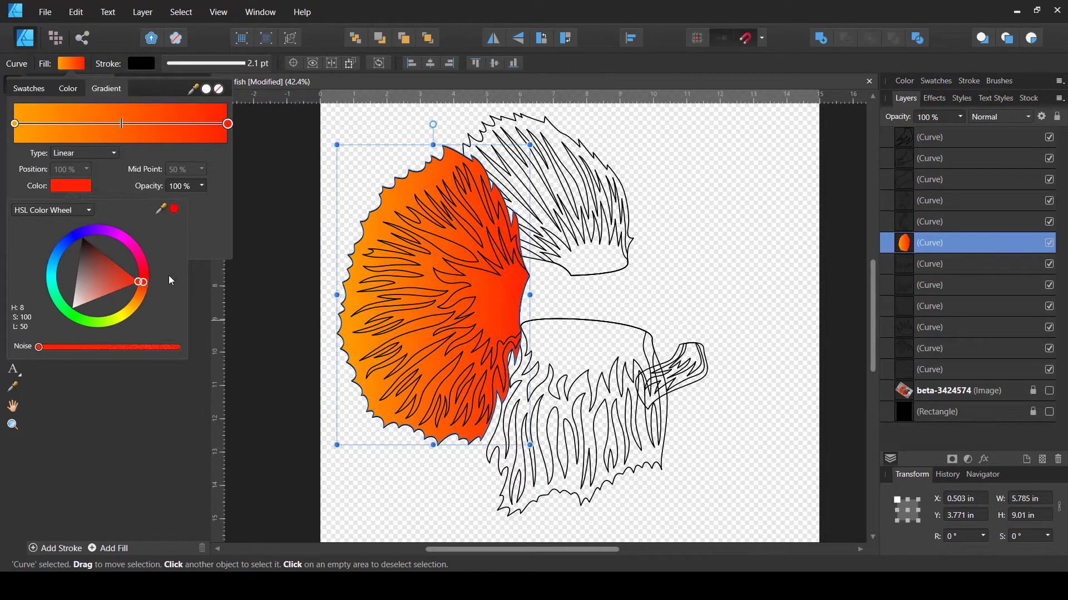
# - Lighten the tail gradient's start colour to a soft orange, HSL 35, 100, 66, and close the colour settings
pyautogui.click(15, 124)
pyautogui.click(15, 124)
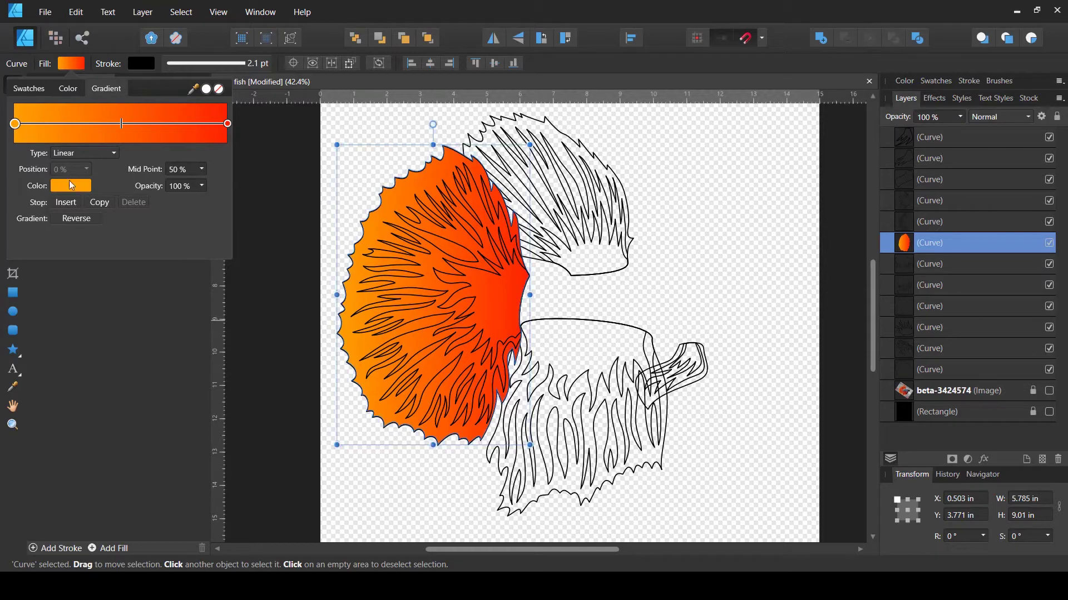
pyautogui.click(71, 186)
pyautogui.moveTo(136, 305); pyautogui.dragTo(110, 299)
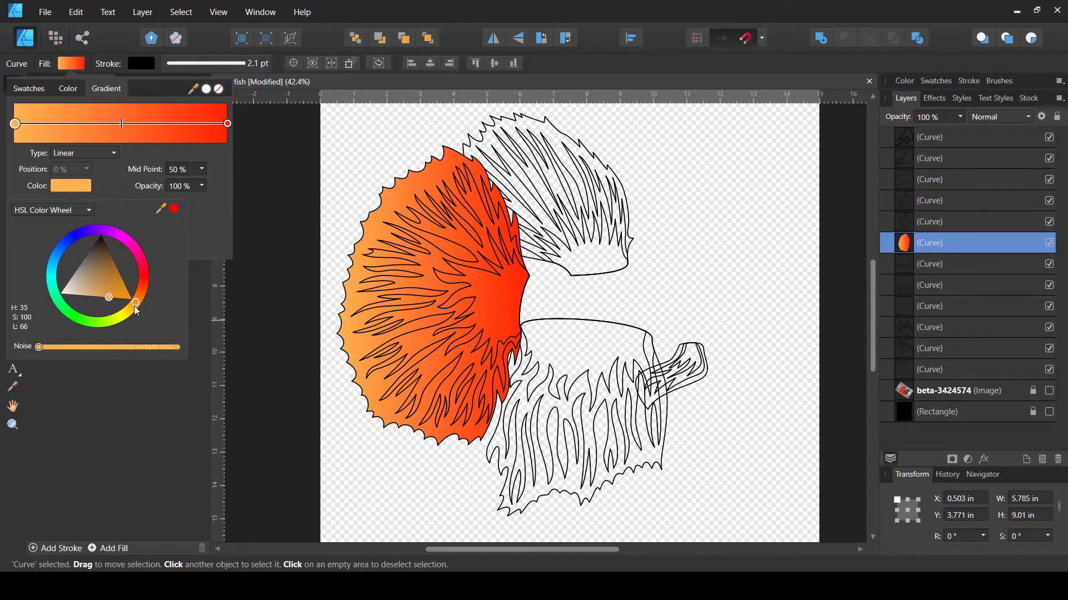
pyautogui.click(320, 379)
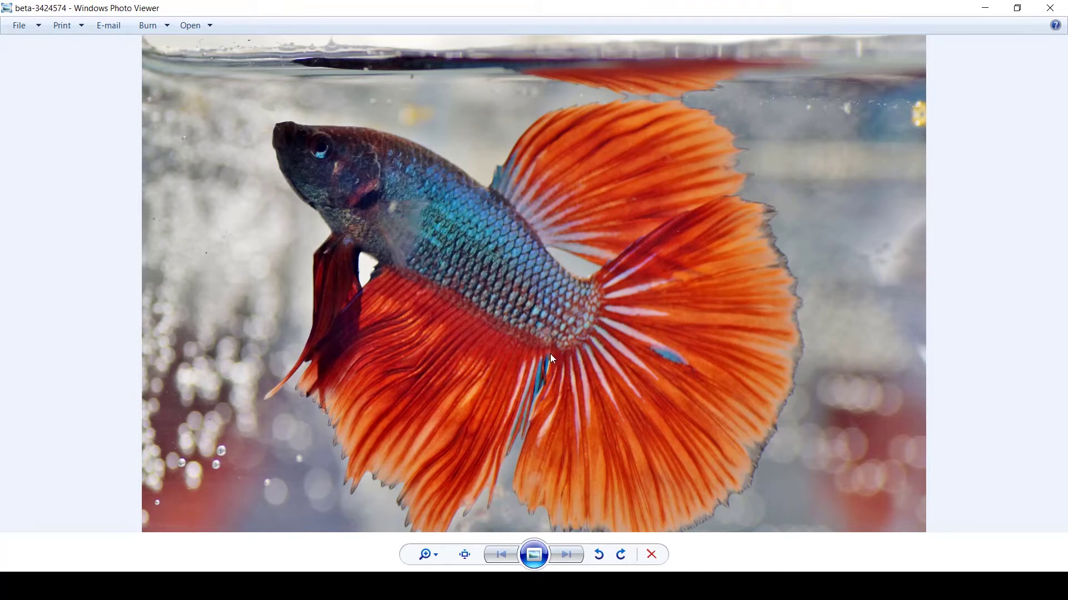
# - Return from the reference photo to Affinity Designer and fill the middle tail curve with the recent orange-to-red gradient
pyautogui.click(326, 586)
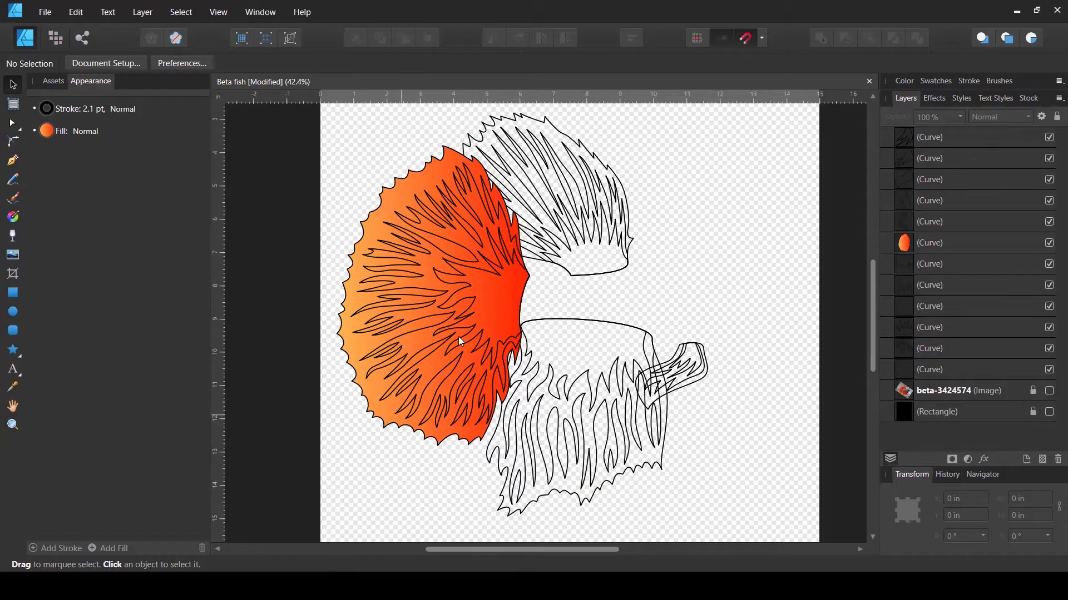
pyautogui.click(955, 222)
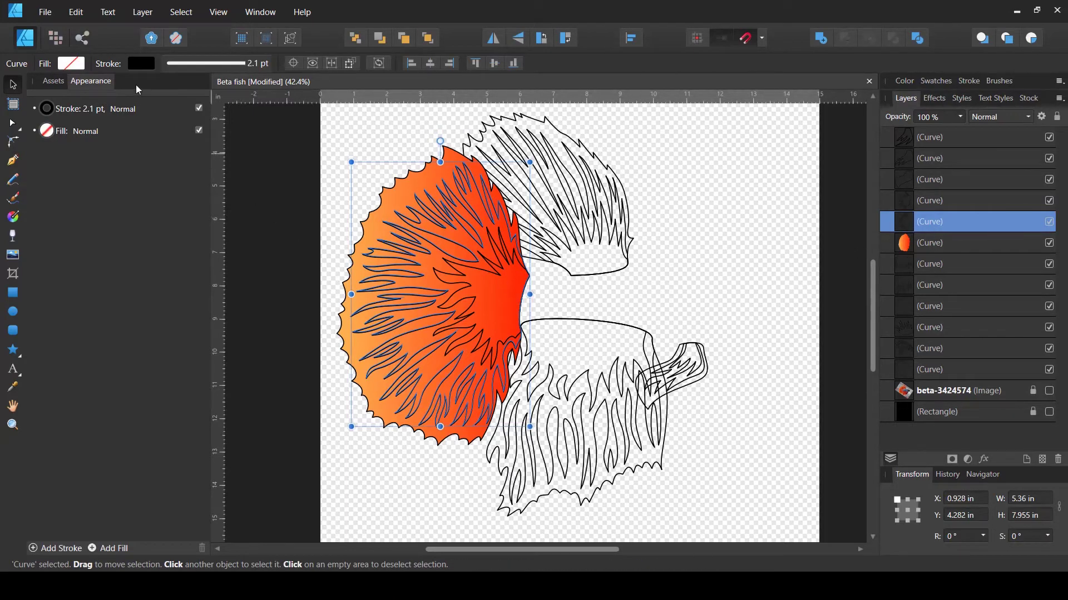
pyautogui.click(73, 65)
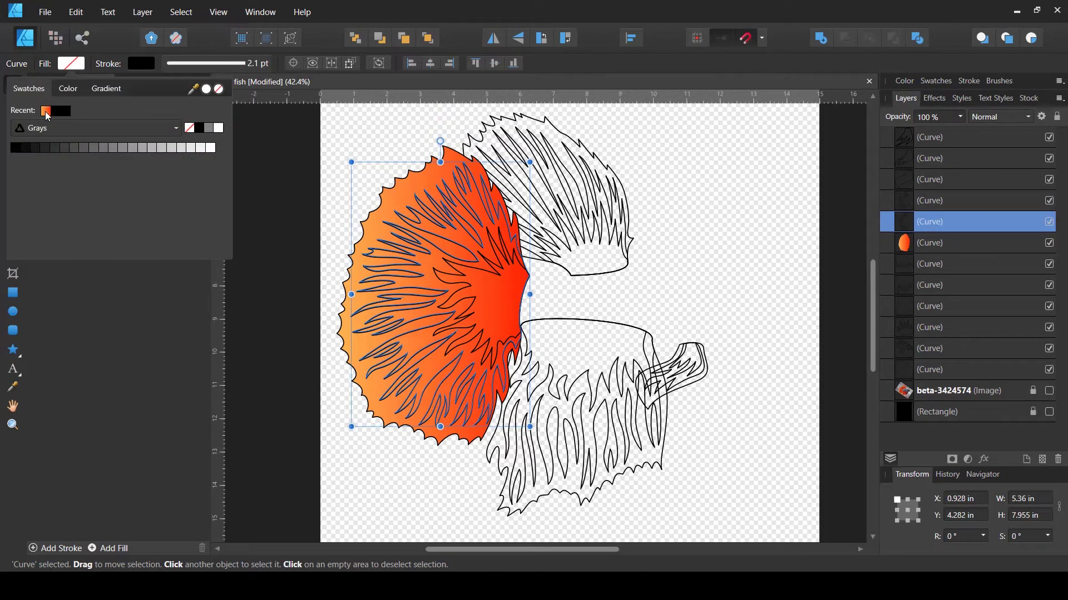
pyautogui.click(45, 112)
pyautogui.click(82, 67)
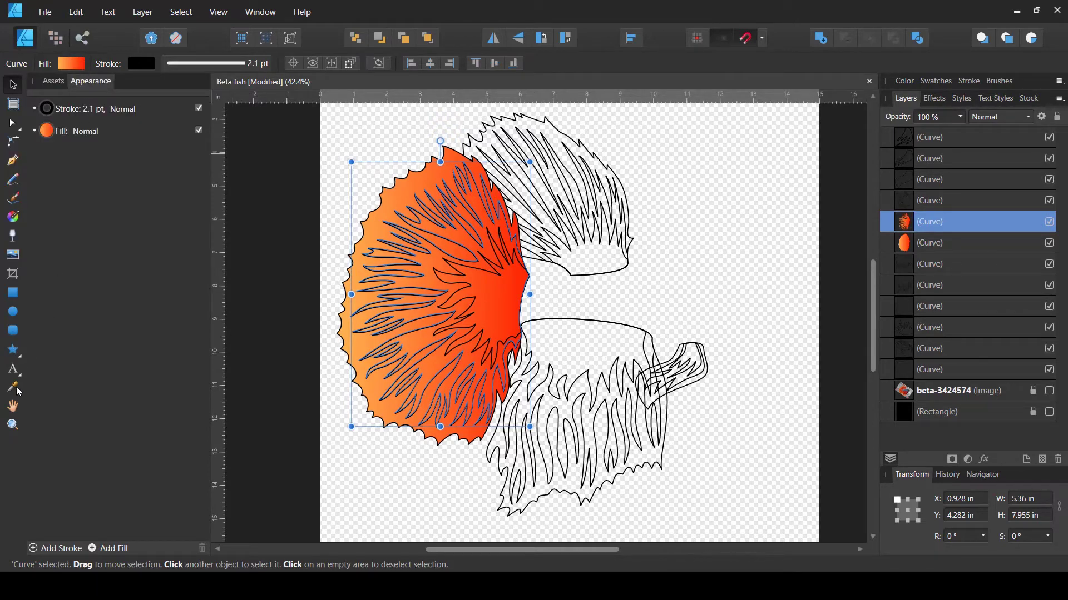
# - Recolour the middle tail curve's linear gradient with a red-orange start, HSL 18, 100, 46, and a dark red end, HSL 359, 100, 31
pyautogui.click(14, 406)
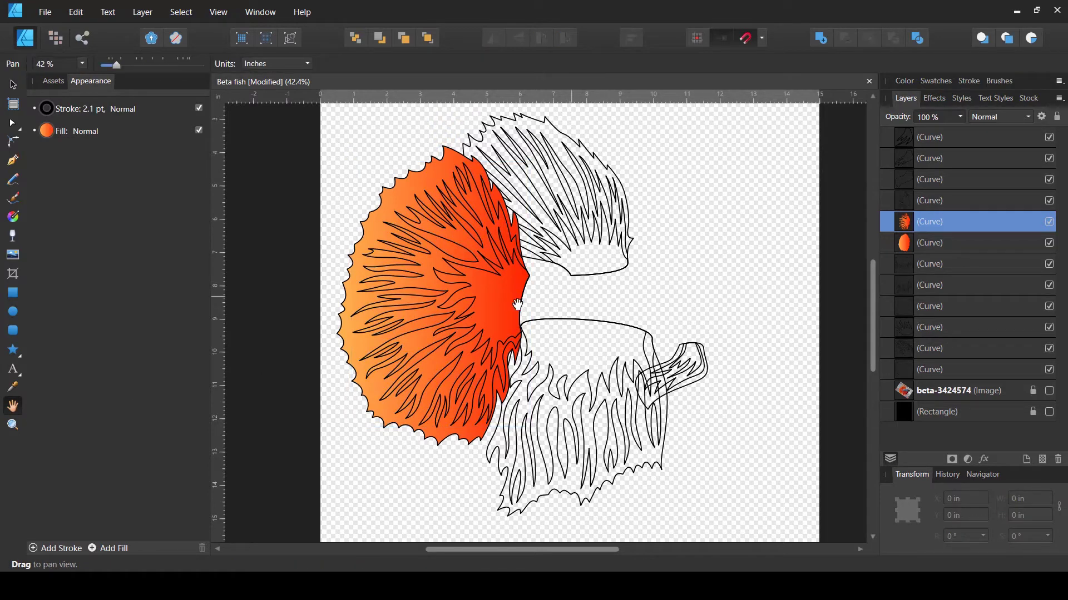
pyautogui.click(47, 134)
pyautogui.click(46, 138)
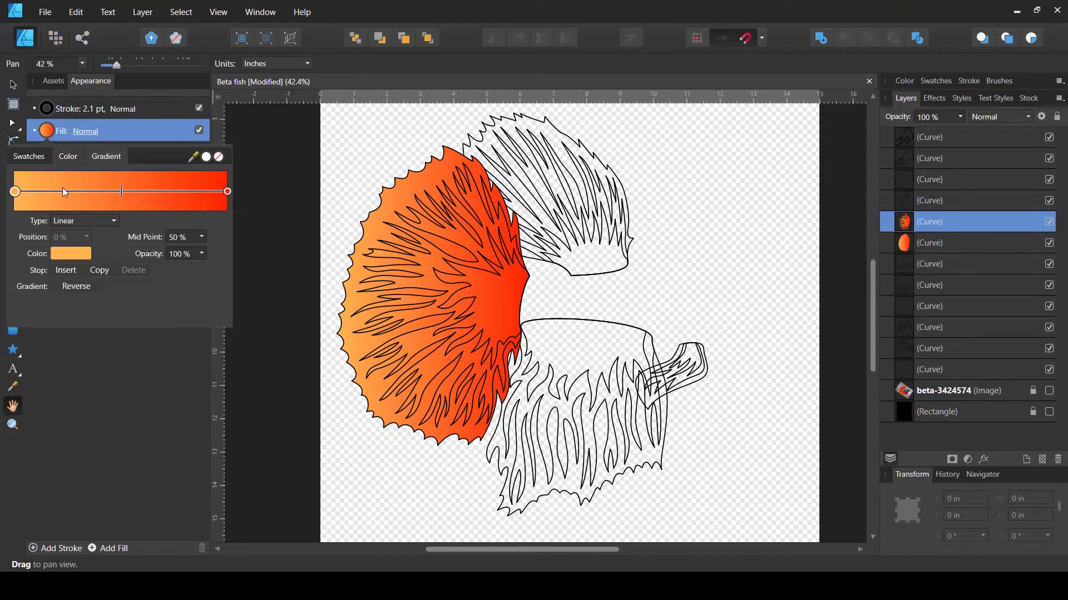
pyautogui.click(63, 256)
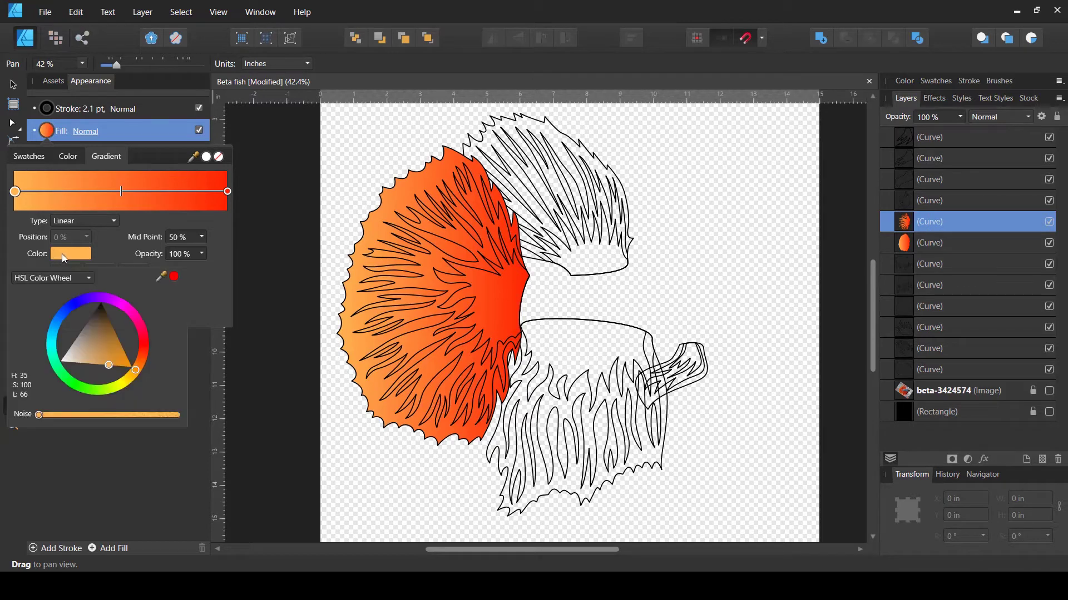
pyautogui.moveTo(137, 371)
pyautogui.mouseDown()
pyautogui.moveTo(148, 359)
pyautogui.moveTo(126, 355)
pyautogui.moveTo(146, 358)
pyautogui.mouseUp()
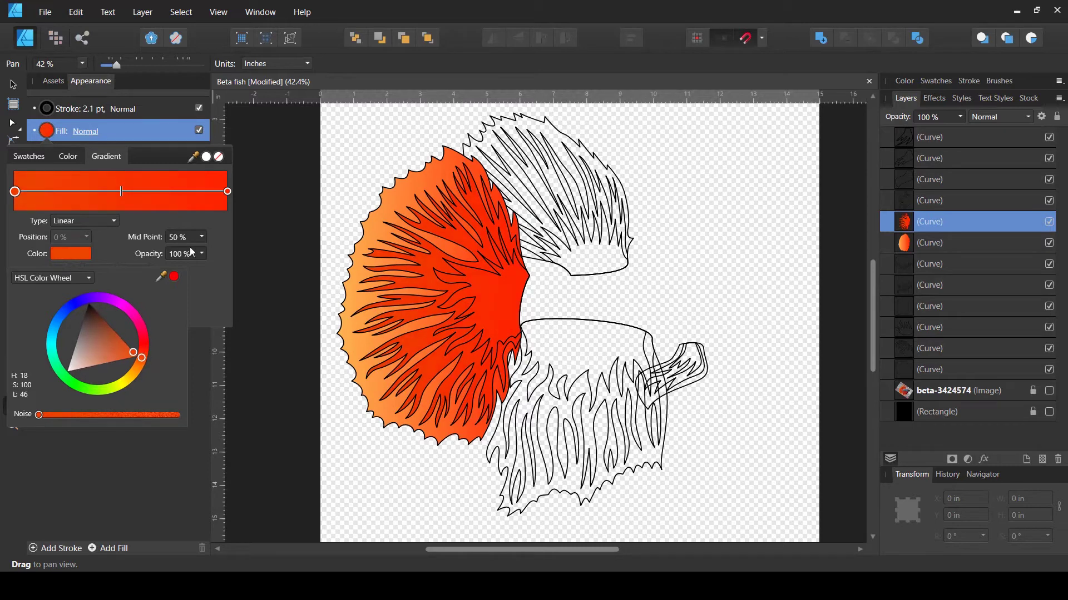
pyautogui.click(228, 193)
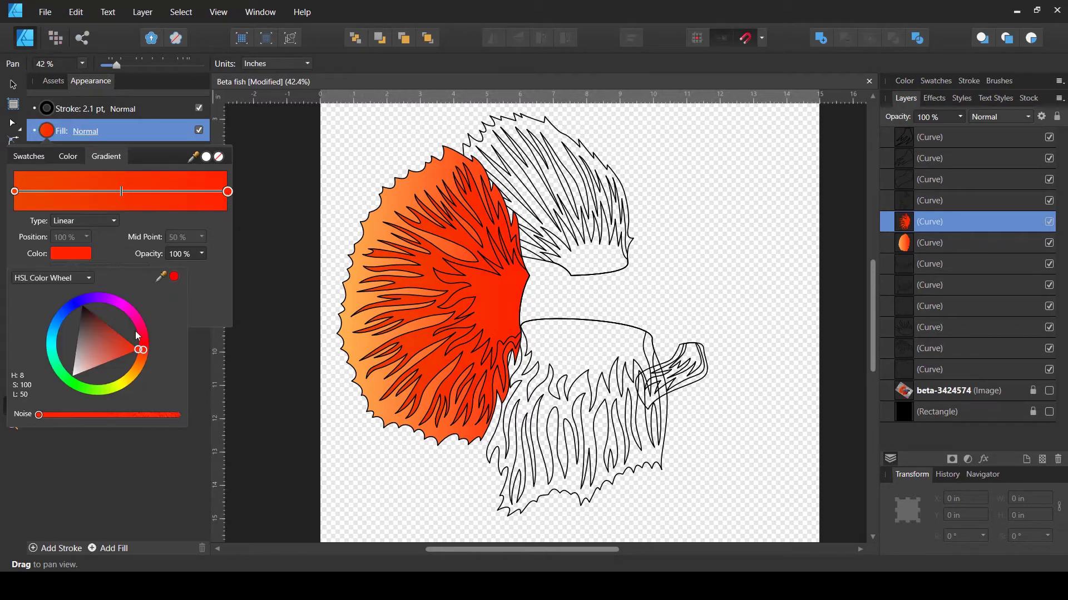
pyautogui.moveTo(145, 345)
pyautogui.mouseDown()
pyautogui.moveTo(105, 293)
pyautogui.moveTo(55, 319)
pyautogui.moveTo(120, 293)
pyautogui.moveTo(160, 345)
pyautogui.moveTo(109, 325)
pyautogui.moveTo(150, 342)
pyautogui.mouseUp()
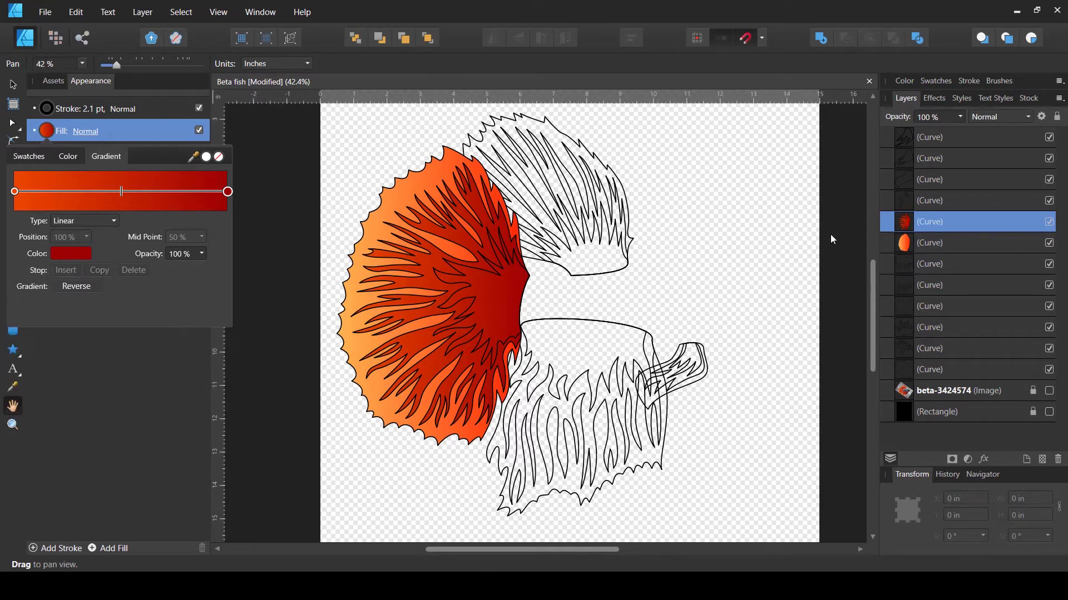
# - Fill the inner tail curve with the recent red-orange to dark red gradient
pyautogui.click(905, 204)
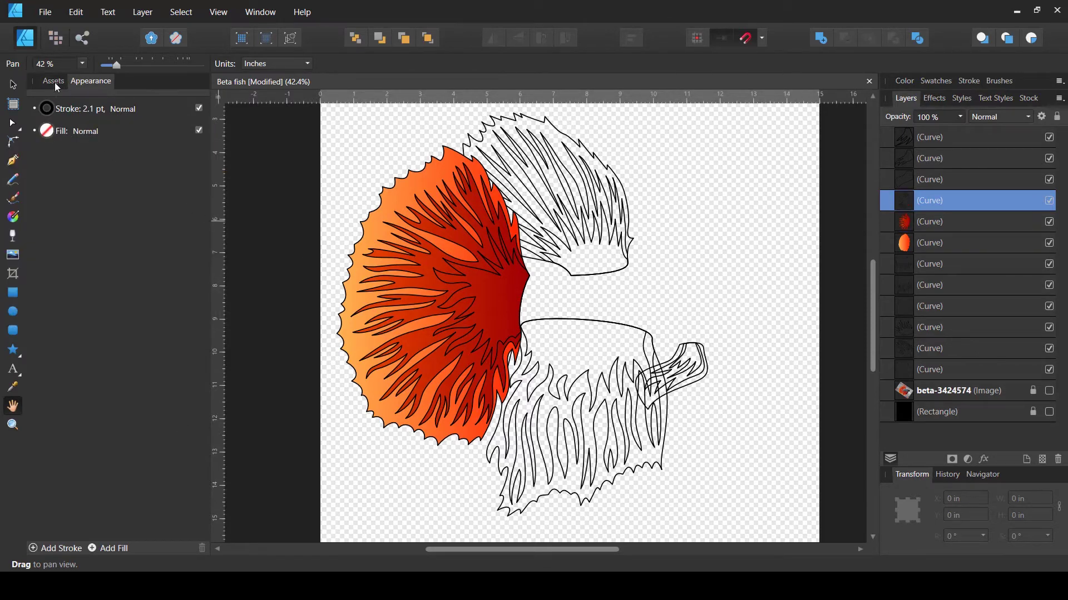
pyautogui.click(13, 84)
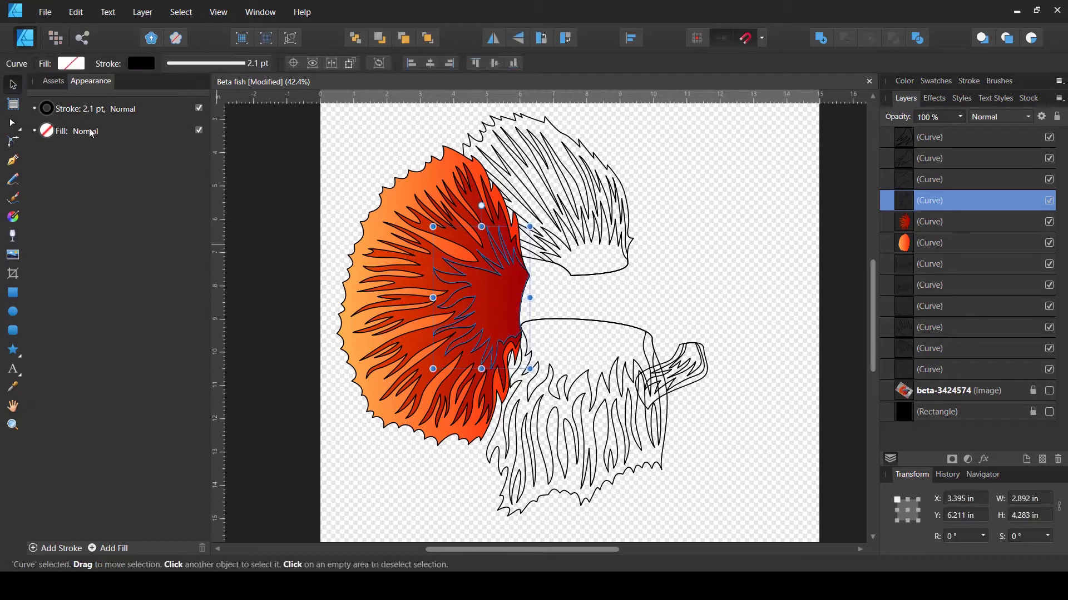
pyautogui.click(71, 63)
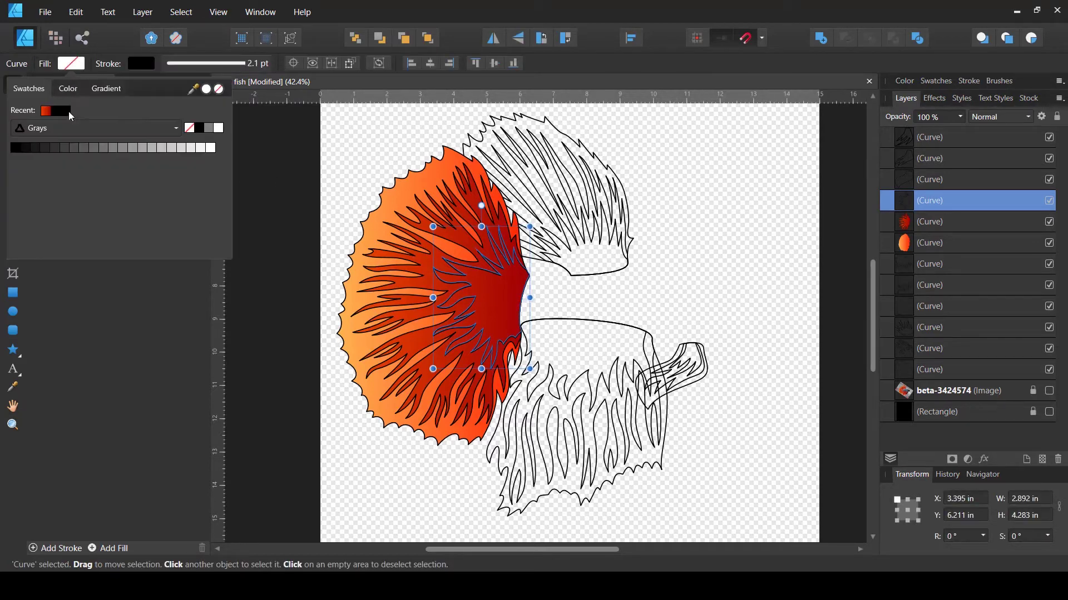
pyautogui.click(45, 112)
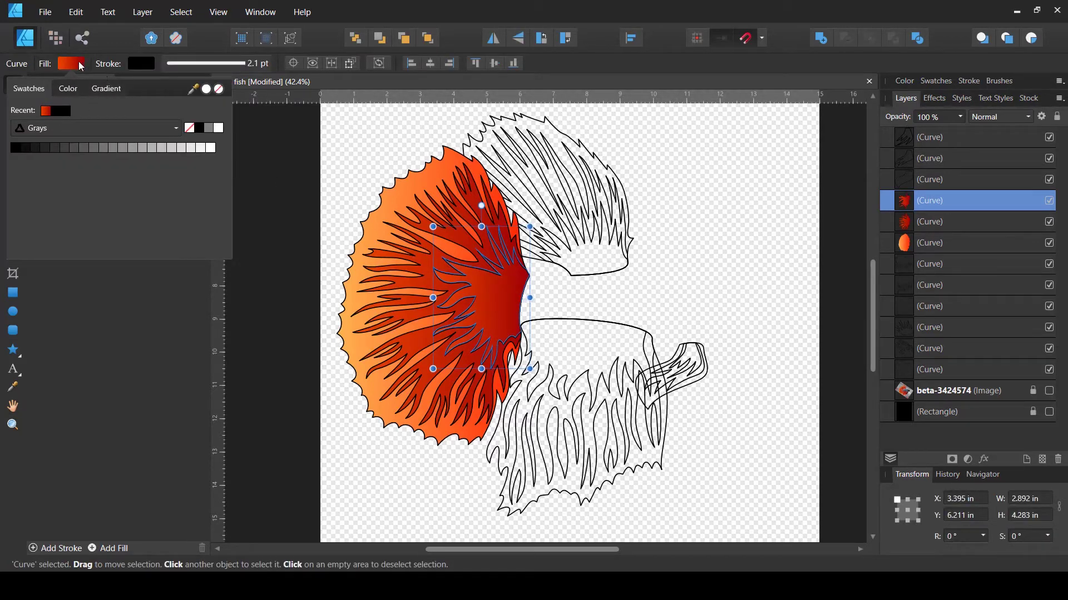
pyautogui.click(371, 462)
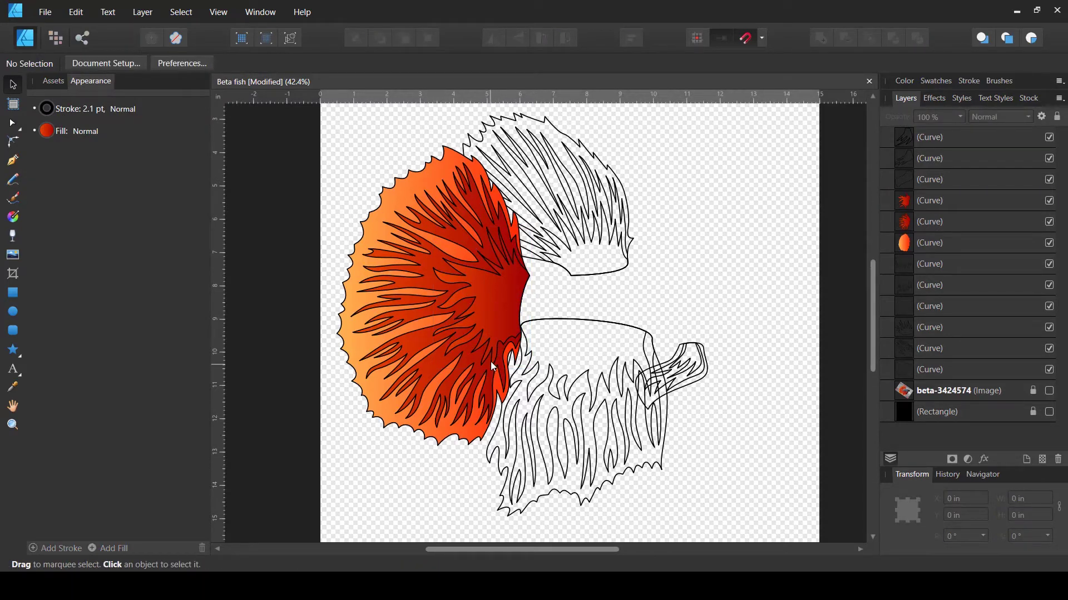
# - Set the start colour of the inner tail curve's gradient to a pale orange, about HSL 37, 91, 78
pyautogui.click(498, 313)
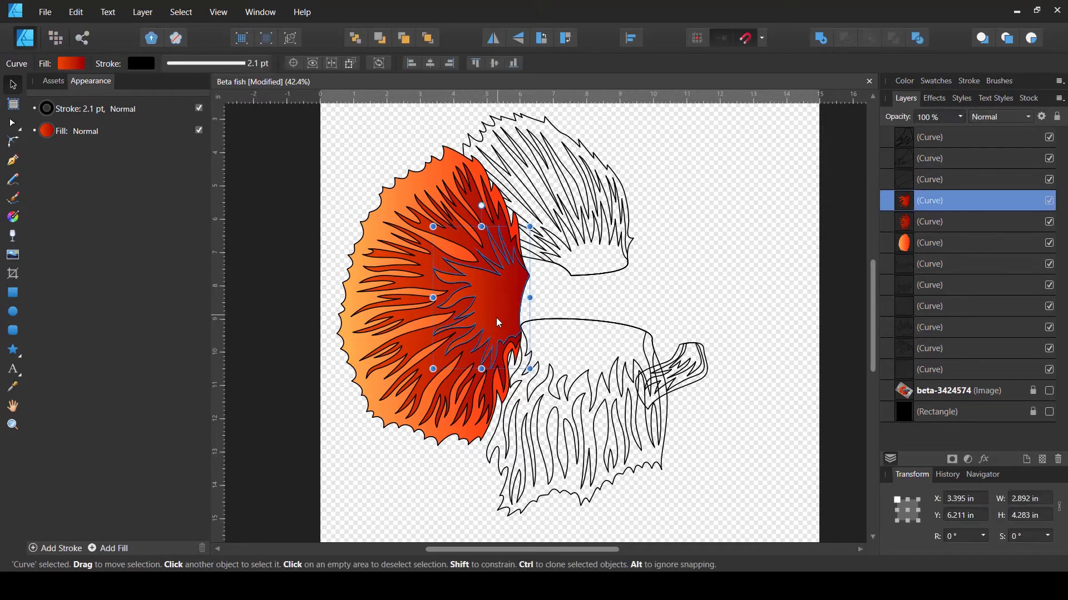
pyautogui.click(68, 65)
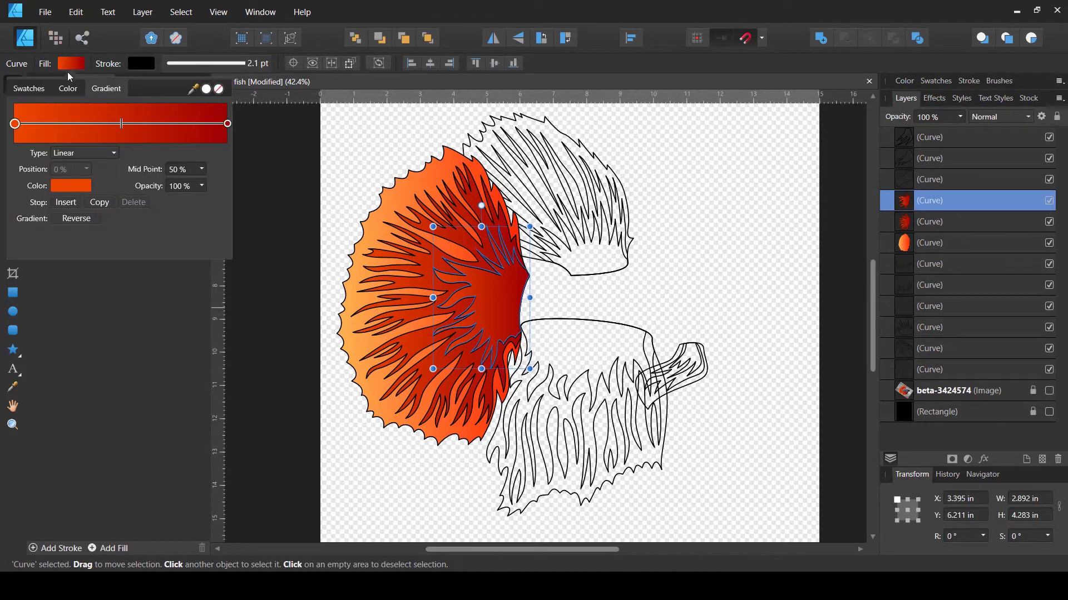
pyautogui.click(227, 123)
pyautogui.click(15, 123)
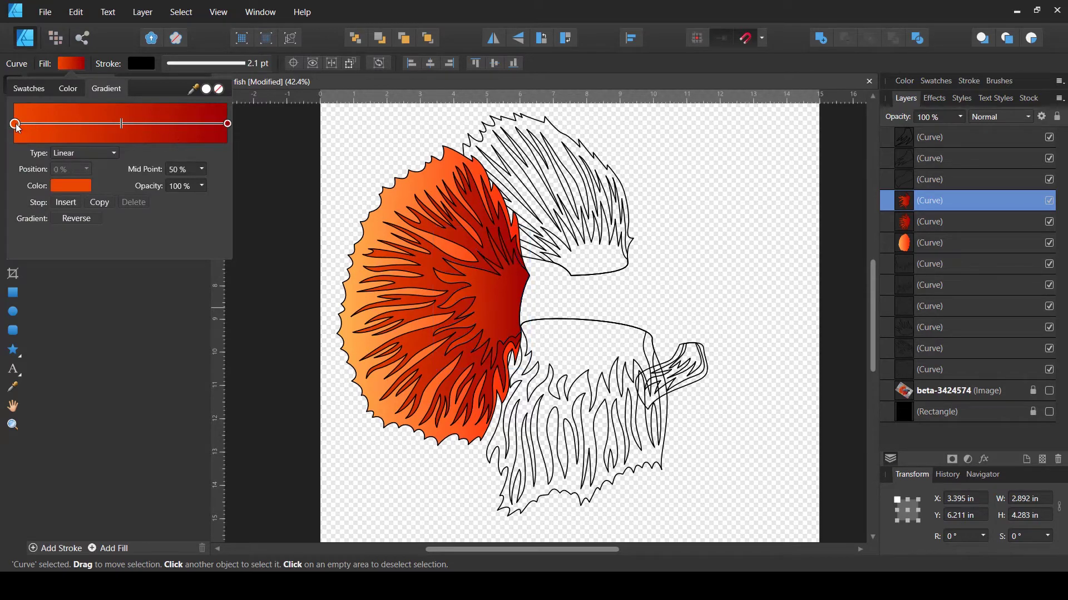
pyautogui.click(73, 187)
pyautogui.moveTo(143, 289)
pyautogui.mouseDown()
pyautogui.moveTo(145, 299)
pyautogui.moveTo(110, 300)
pyautogui.moveTo(108, 309)
pyautogui.moveTo(152, 308)
pyautogui.moveTo(88, 296)
pyautogui.moveTo(139, 308)
pyautogui.mouseUp()
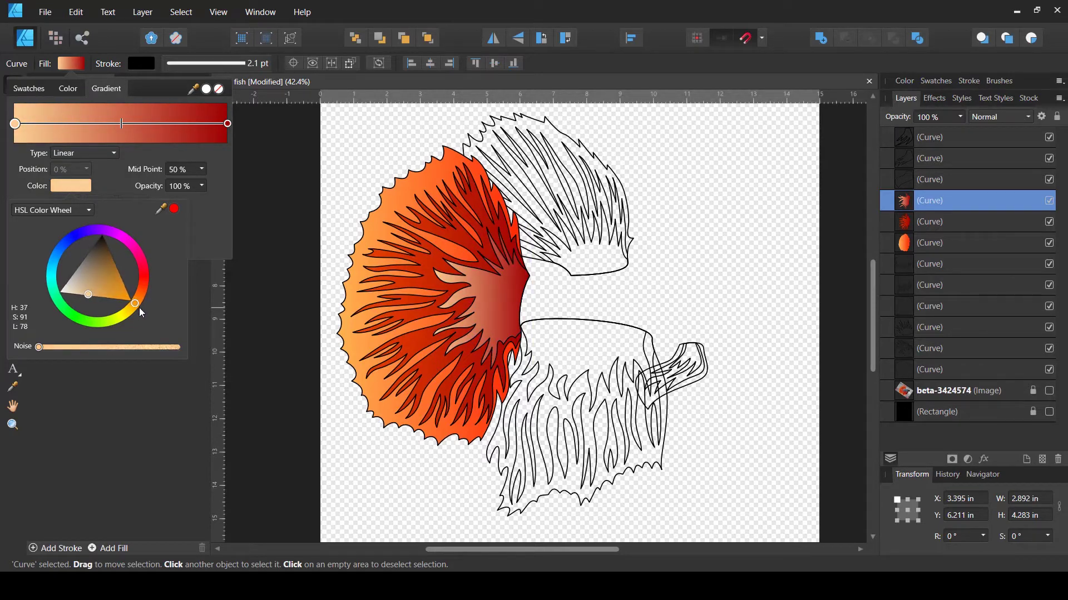
# - Set the end colour of the inner tail curve's gradient to a bright red and deselect the curve
pyautogui.click(227, 123)
pyautogui.click(228, 123)
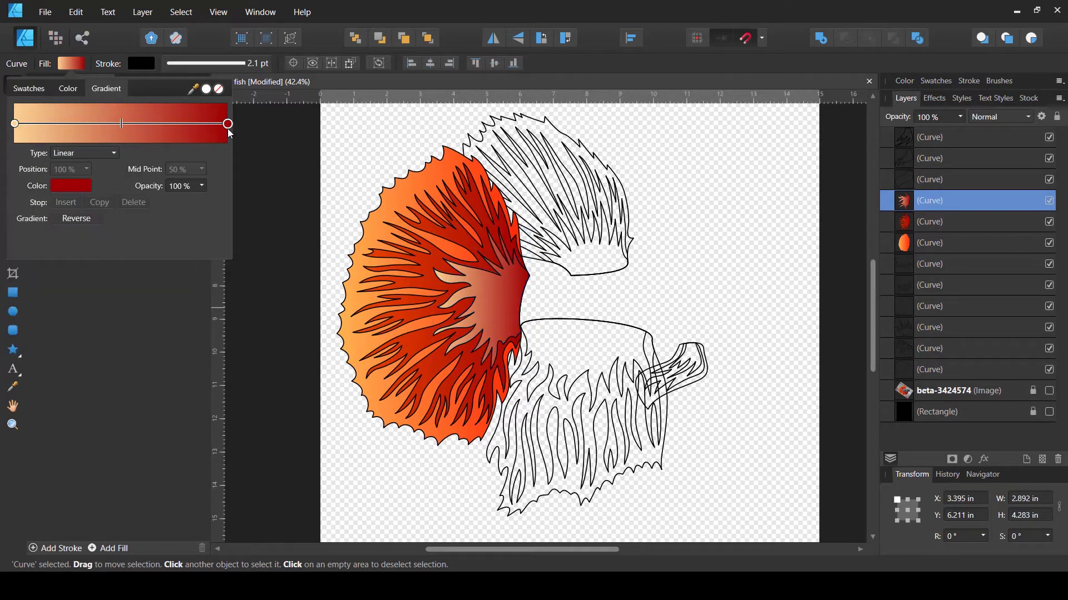
pyautogui.click(85, 188)
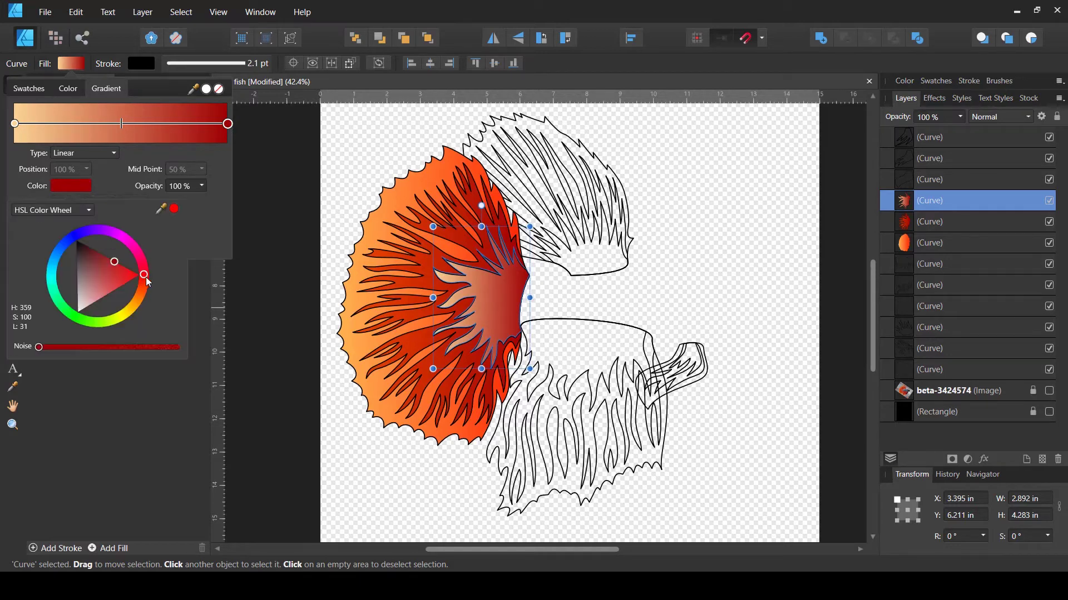
pyautogui.moveTo(145, 277)
pyautogui.mouseDown()
pyautogui.moveTo(130, 236)
pyautogui.moveTo(43, 241)
pyautogui.moveTo(44, 280)
pyautogui.moveTo(85, 263)
pyautogui.moveTo(71, 286)
pyautogui.mouseUp()
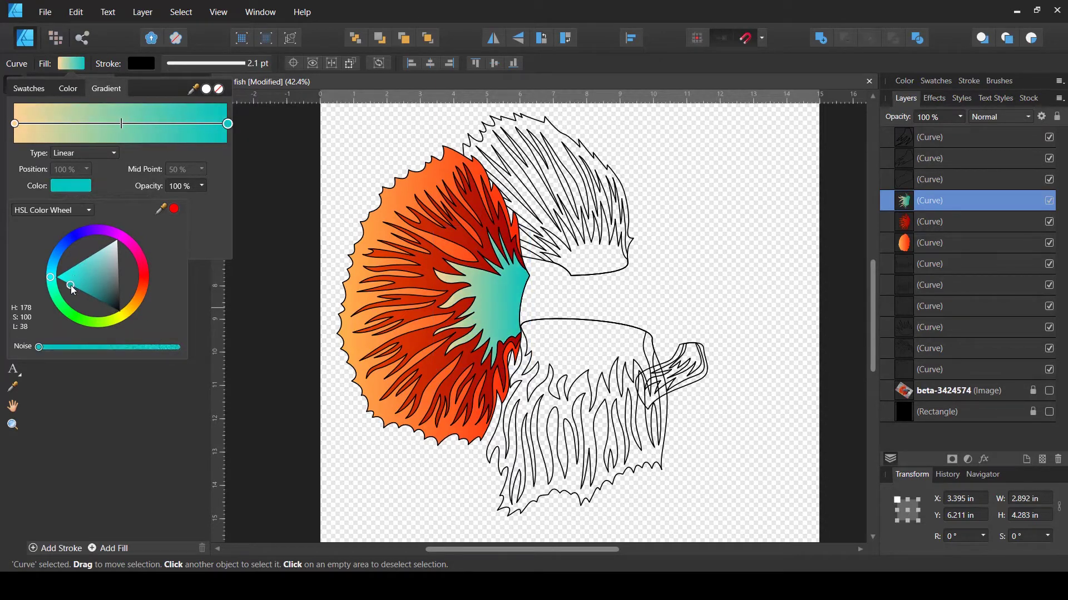
pyautogui.moveTo(126, 261)
pyautogui.mouseDown()
pyautogui.moveTo(116, 248)
pyautogui.moveTo(155, 276)
pyautogui.moveTo(51, 279)
pyautogui.moveTo(152, 285)
pyautogui.moveTo(149, 294)
pyautogui.moveTo(133, 269)
pyautogui.moveTo(137, 297)
pyautogui.mouseUp()
pyautogui.click(174, 460)
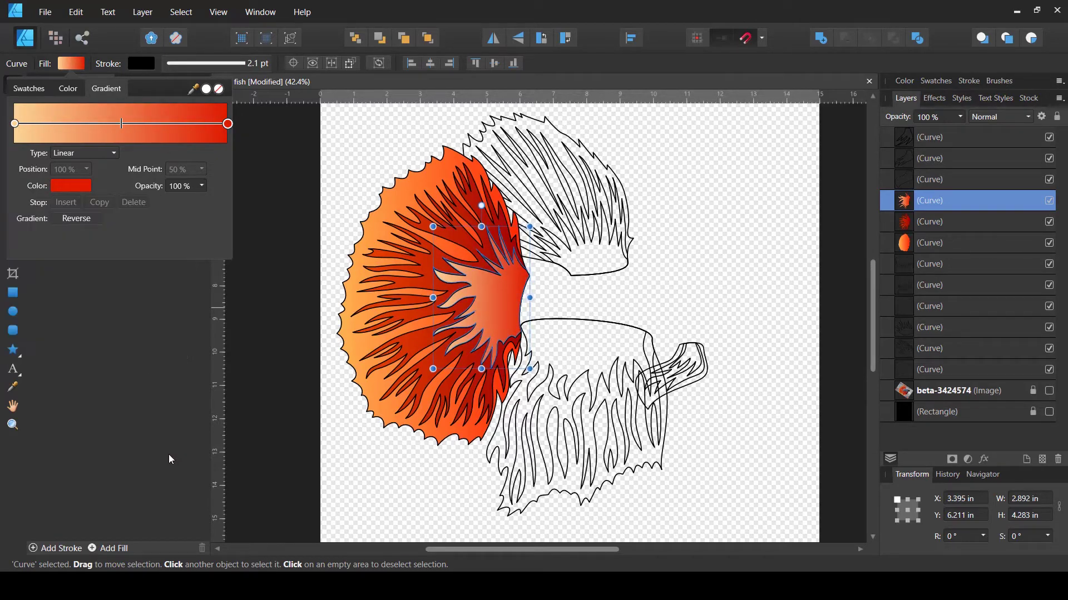
pyautogui.click(325, 488)
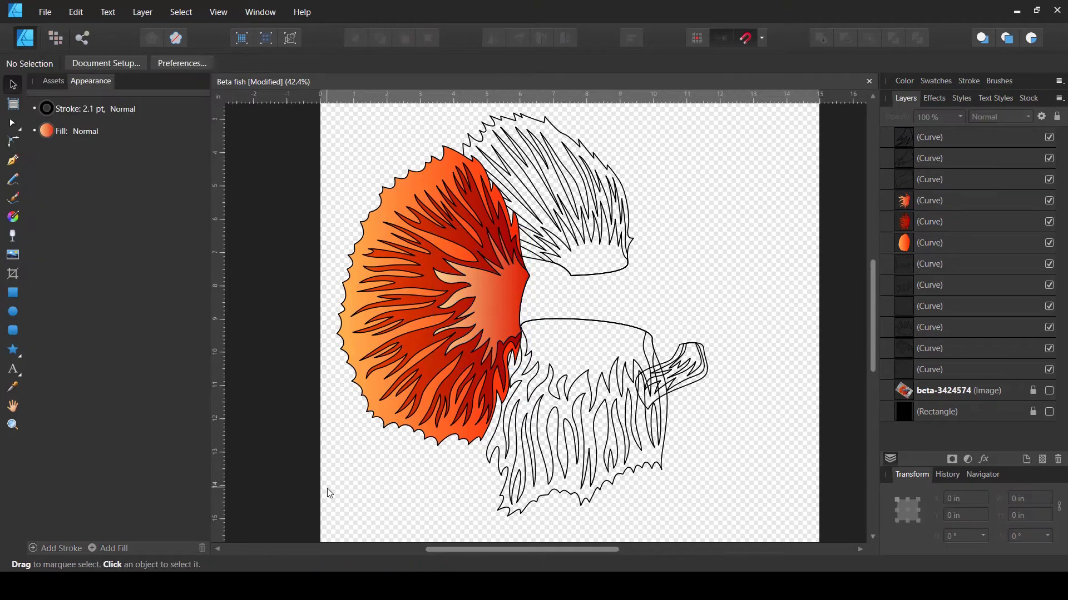
# - Remove the black stroke from the middle and inner tail curves, keeping their gradient fills
pyautogui.click(908, 220)
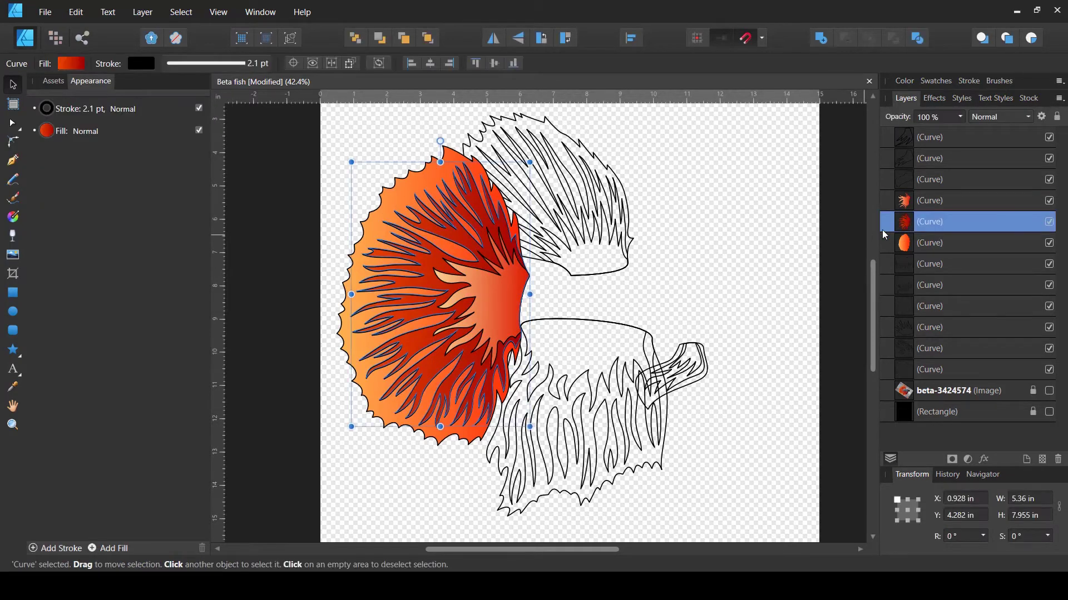
pyautogui.click(143, 64)
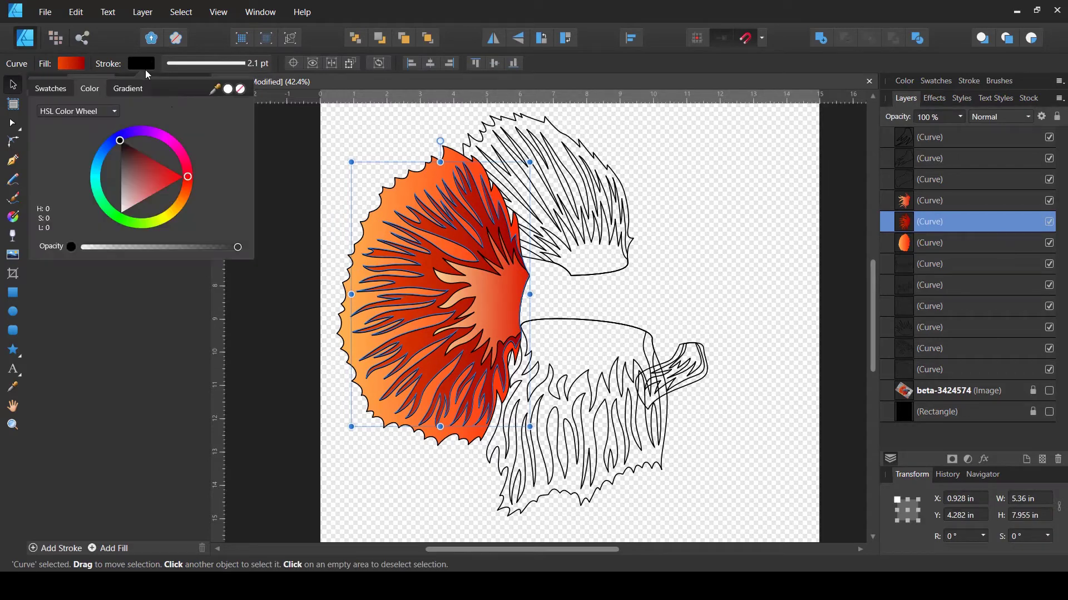
pyautogui.click(243, 93)
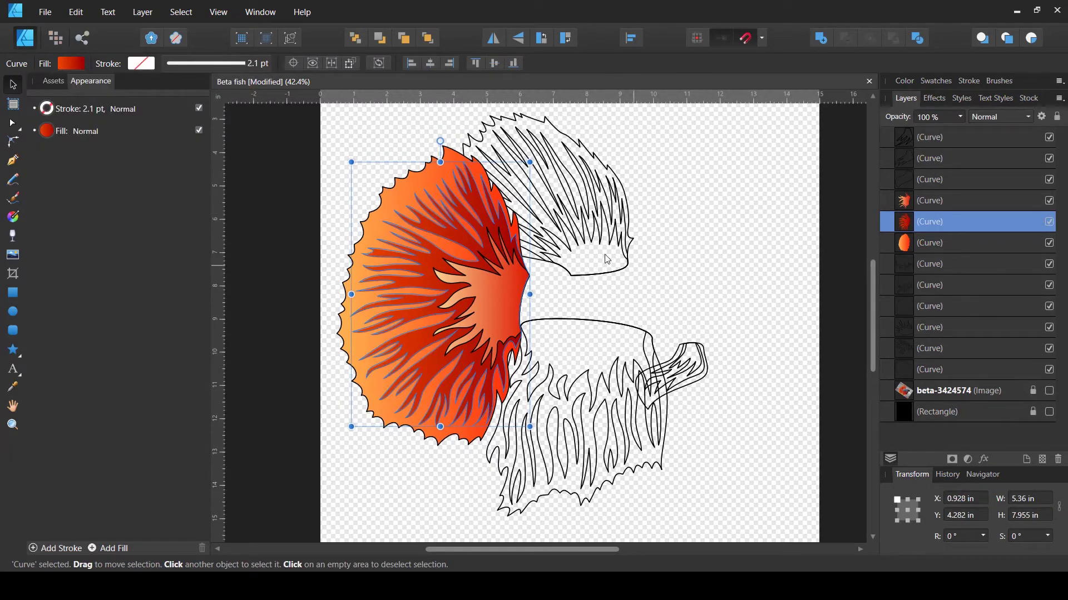
pyautogui.click(940, 202)
pyautogui.click(141, 66)
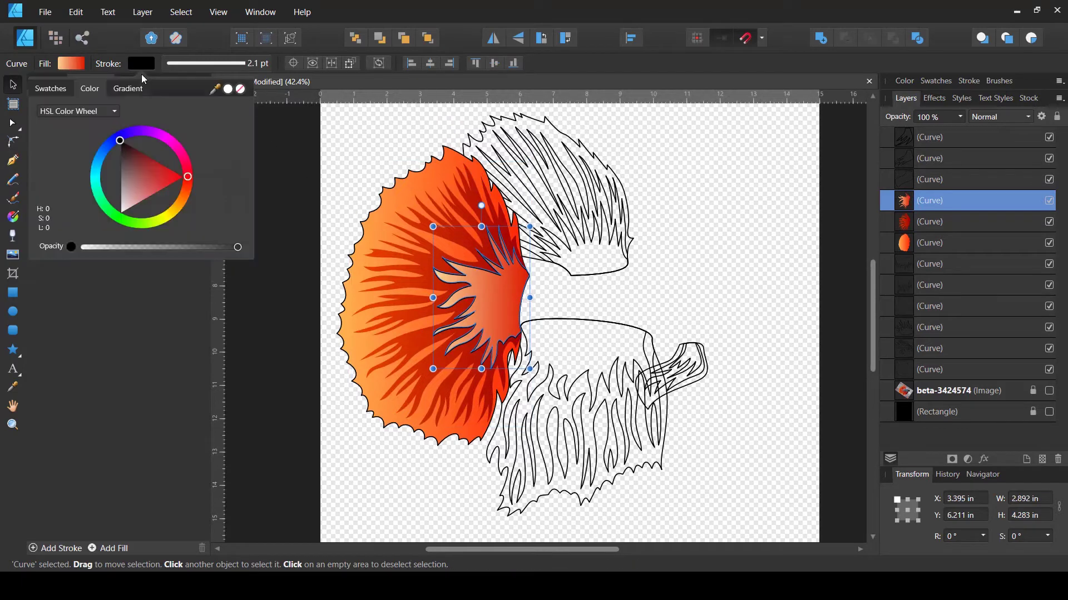
pyautogui.click(242, 88)
pyautogui.click(293, 449)
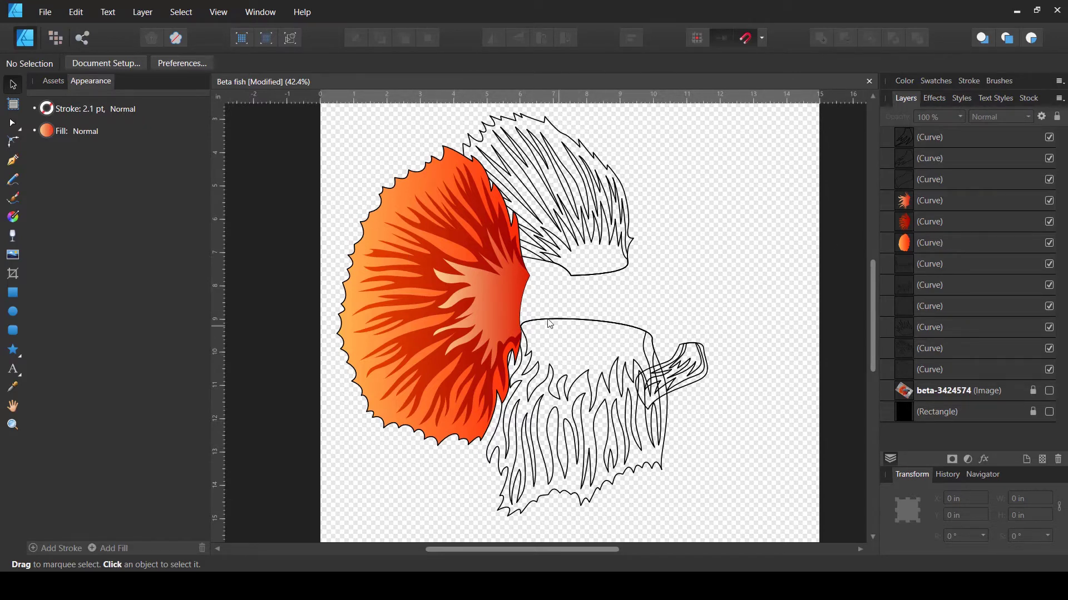
# - Add the outer tail shape's orange-to-red gradient to the document's Unnamed swatch palette
pyautogui.click(540, 126)
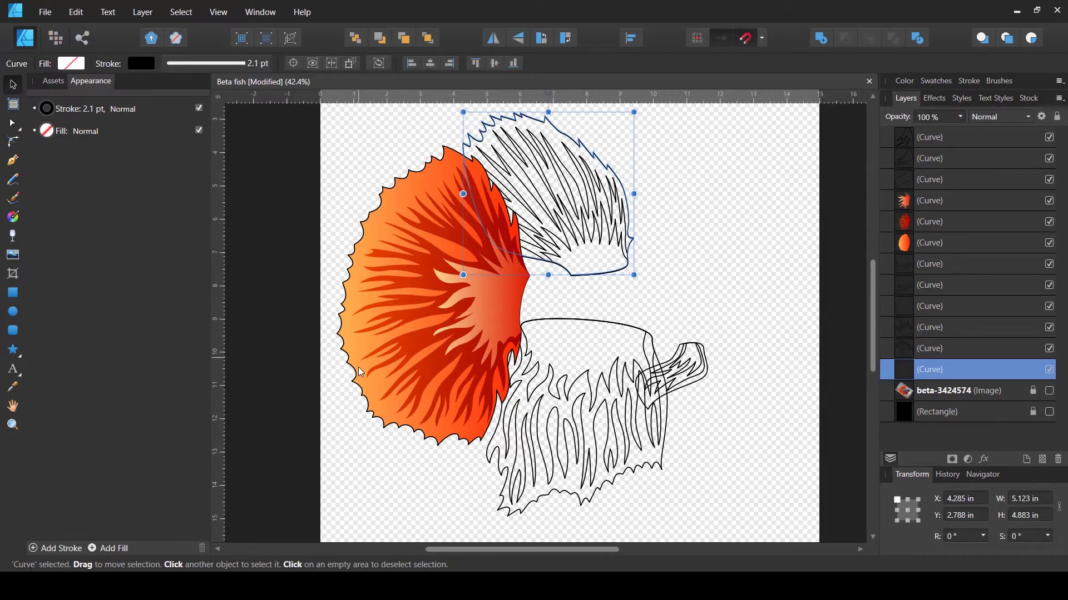
pyautogui.click(352, 349)
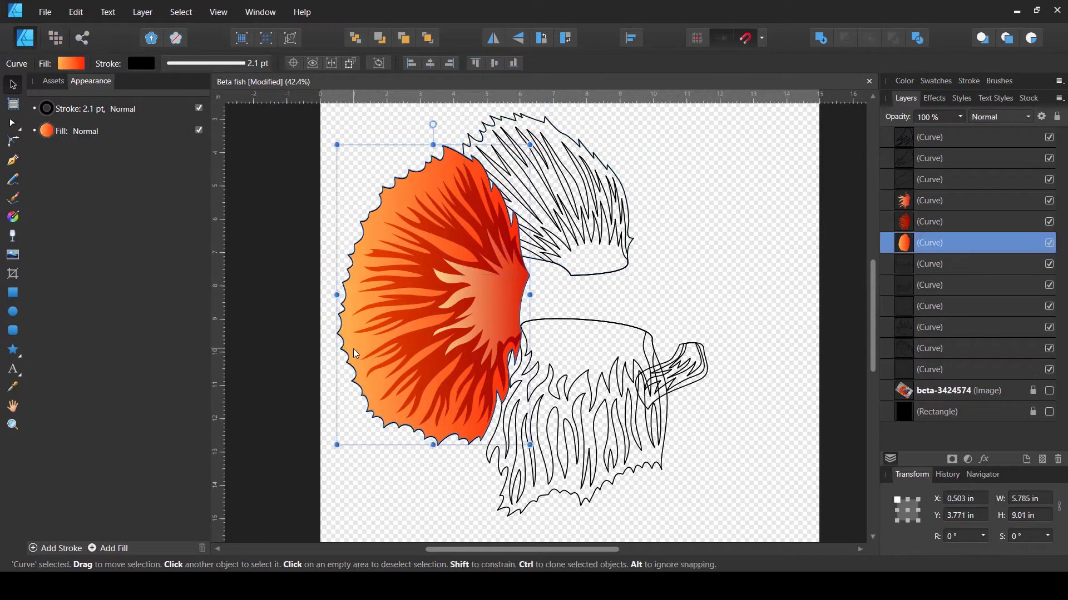
pyautogui.click(73, 66)
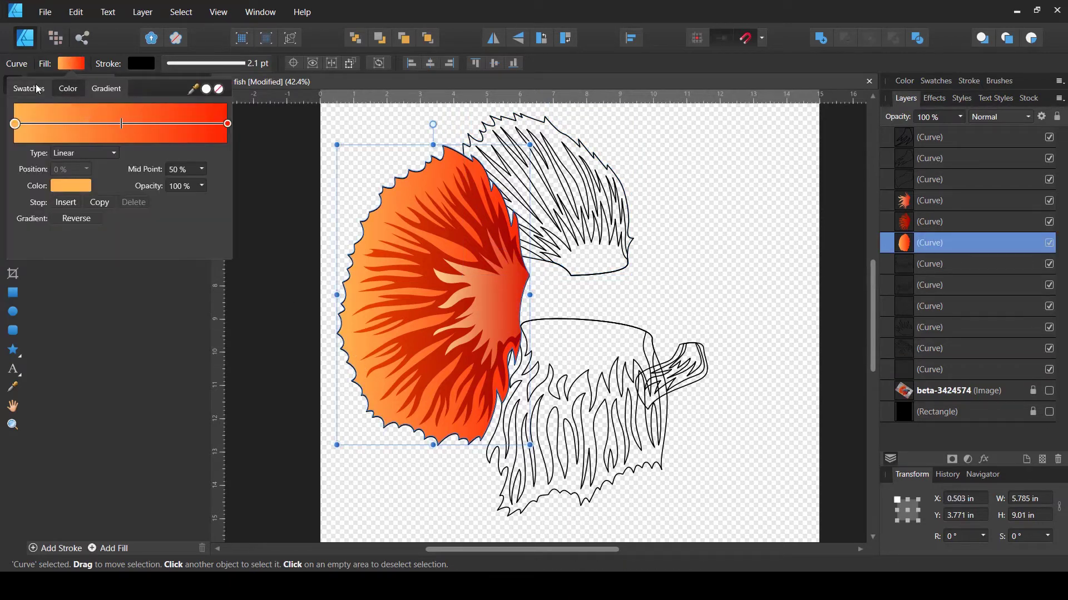
pyautogui.click(935, 81)
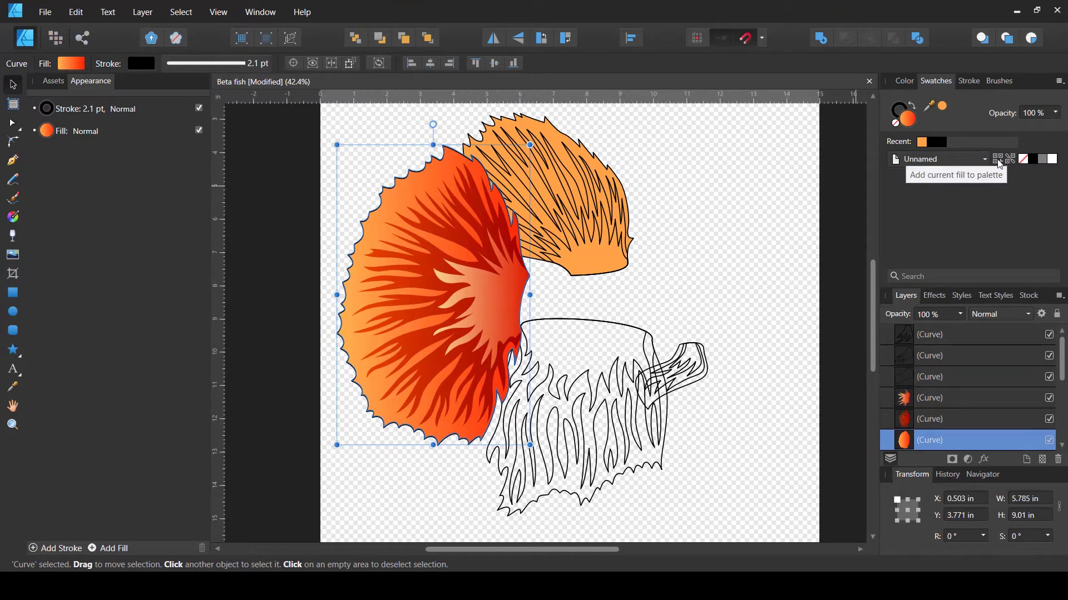
pyautogui.click(1000, 162)
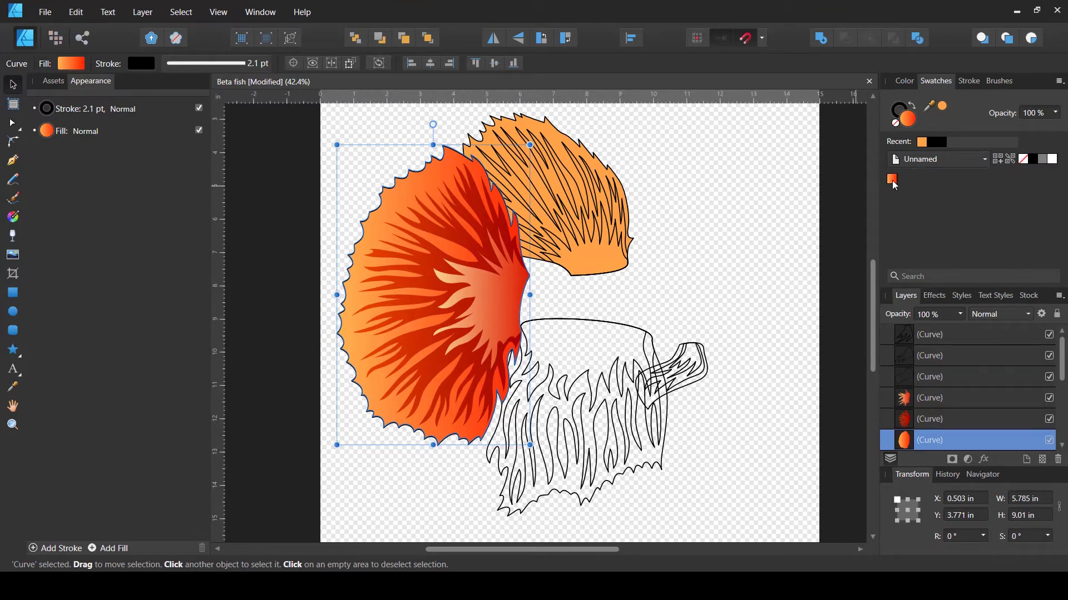
# - Fill the upper fin's outline shape with the saved orange-to-red gradient swatch and deselect it
pyautogui.click(566, 137)
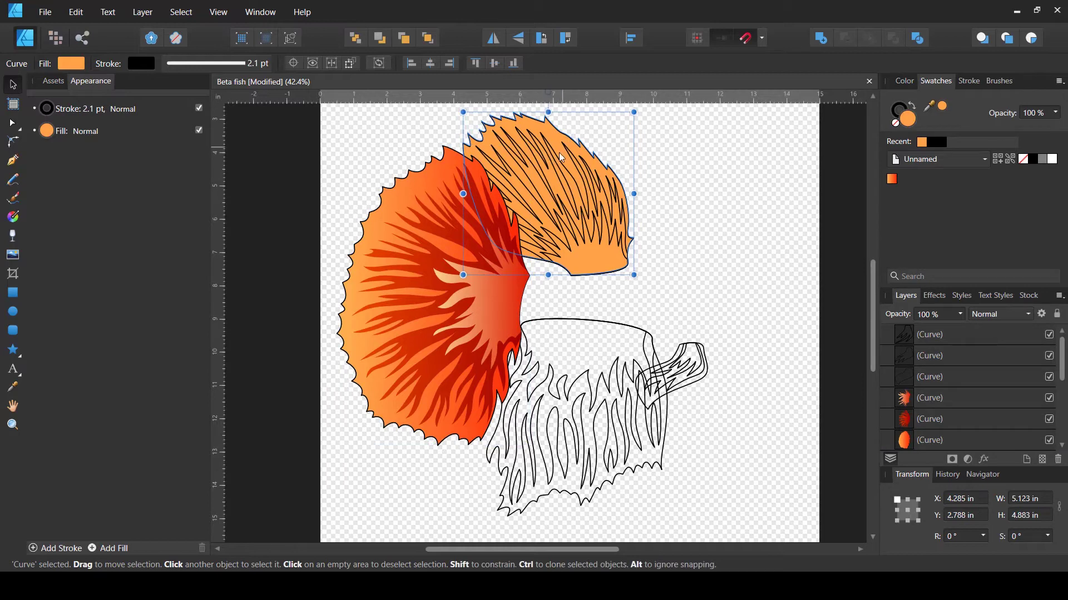
pyautogui.click(892, 179)
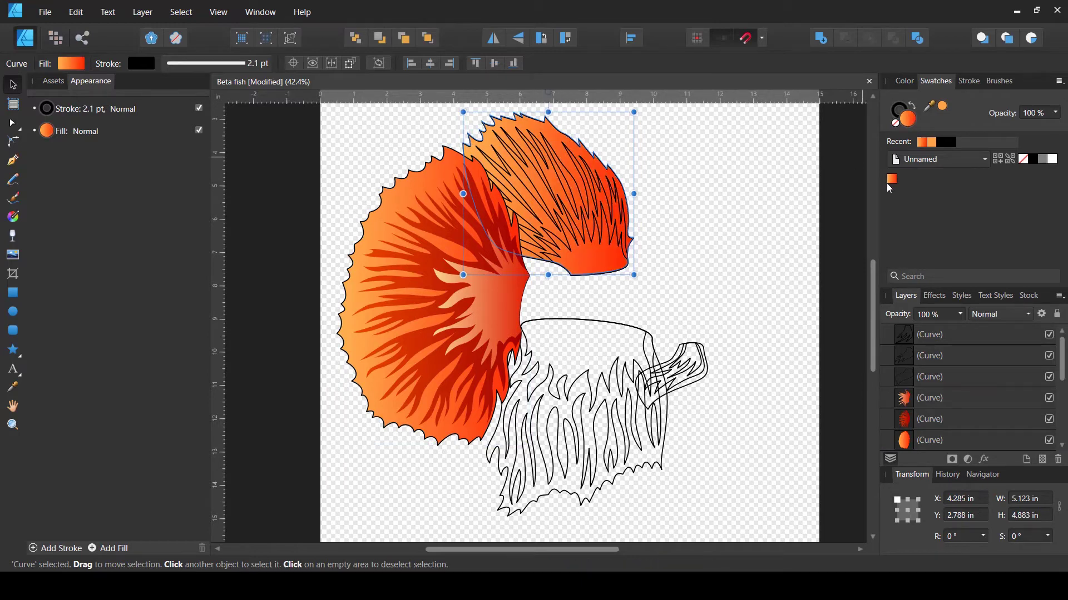
pyautogui.click(603, 305)
# - Add the gradients of the middle and inner tail curves to the Unnamed swatch palette, then deselect the tail
pyautogui.click(417, 347)
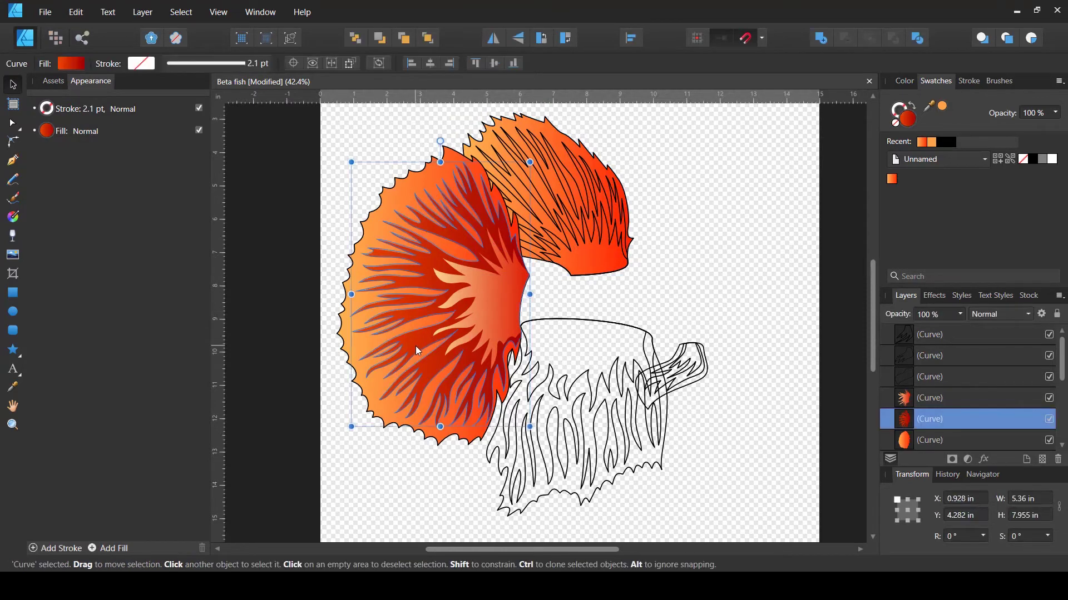
pyautogui.click(999, 160)
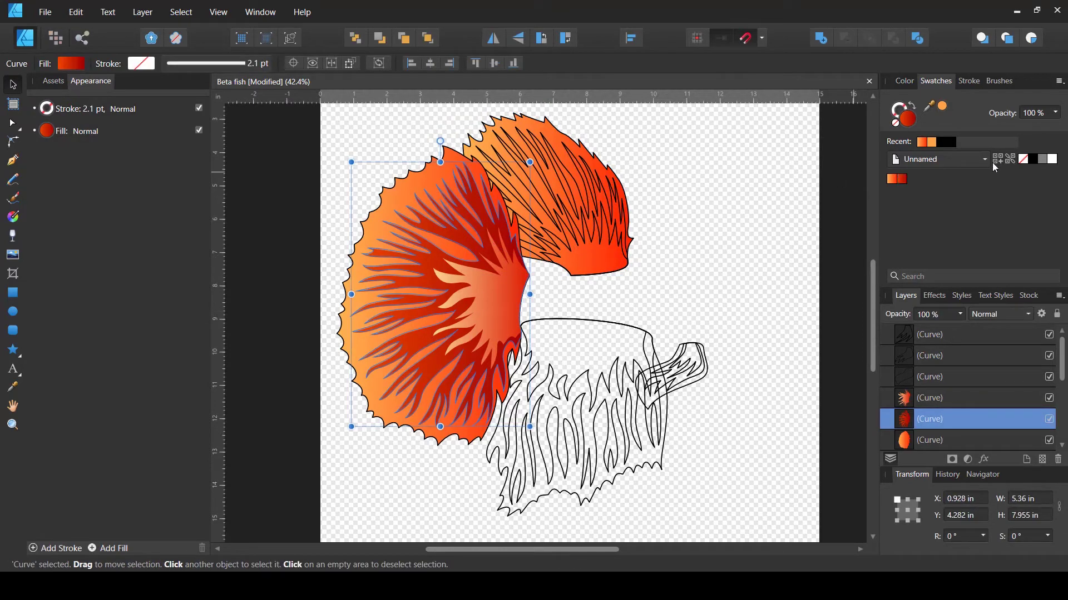
pyautogui.click(499, 318)
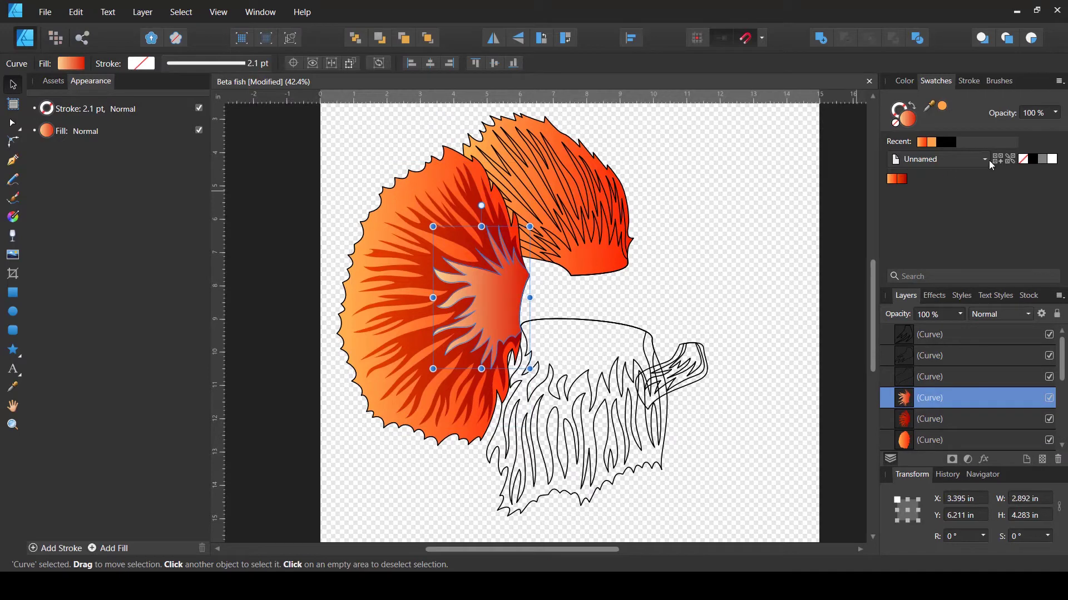
pyautogui.click(1003, 164)
pyautogui.click(701, 264)
# - Fill the upper fin's middle curve with the saved dark red gradient and its inner curve with the pale-orange-to-red gradient
pyautogui.click(564, 168)
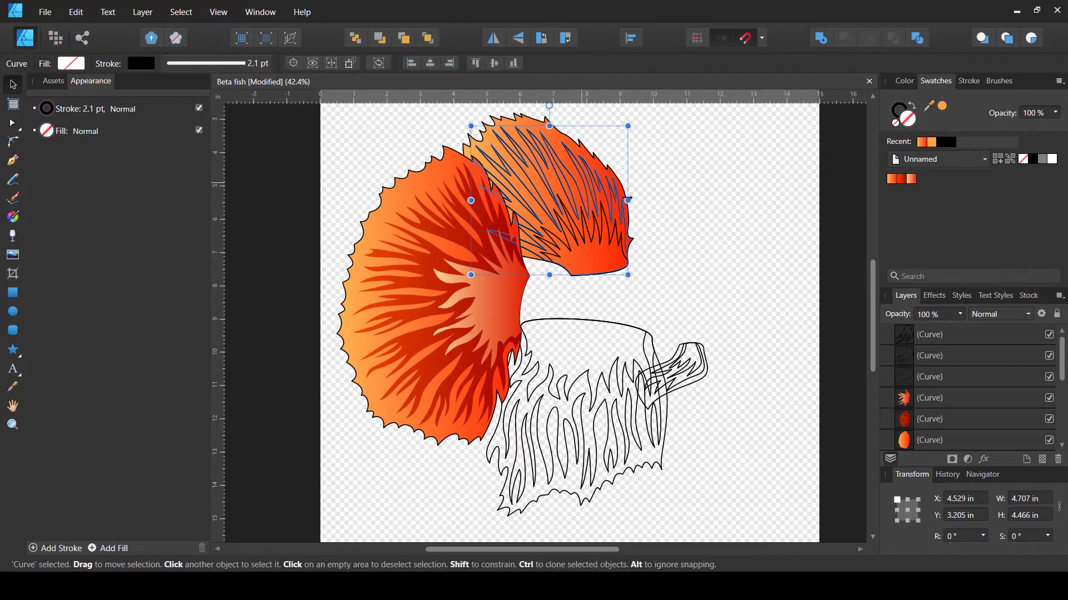
pyautogui.click(915, 178)
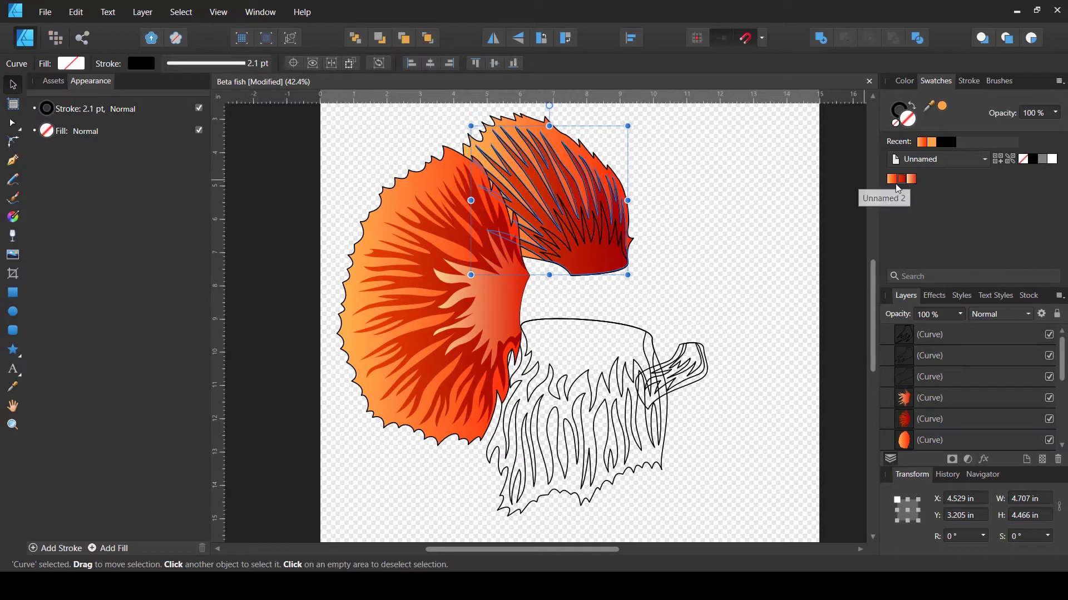
pyautogui.click(717, 248)
pyautogui.click(600, 232)
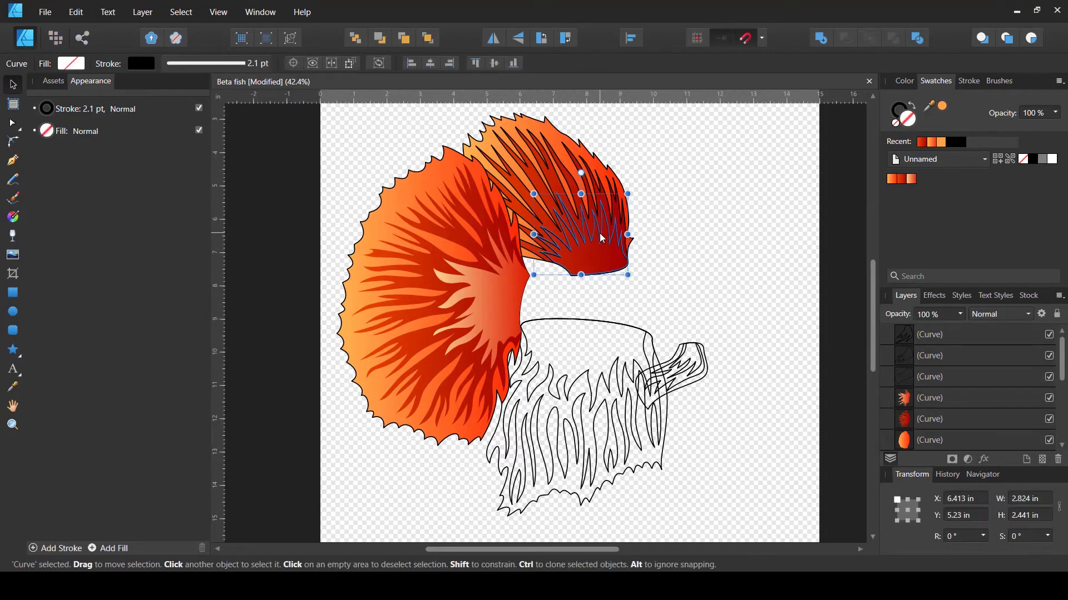
pyautogui.click(891, 179)
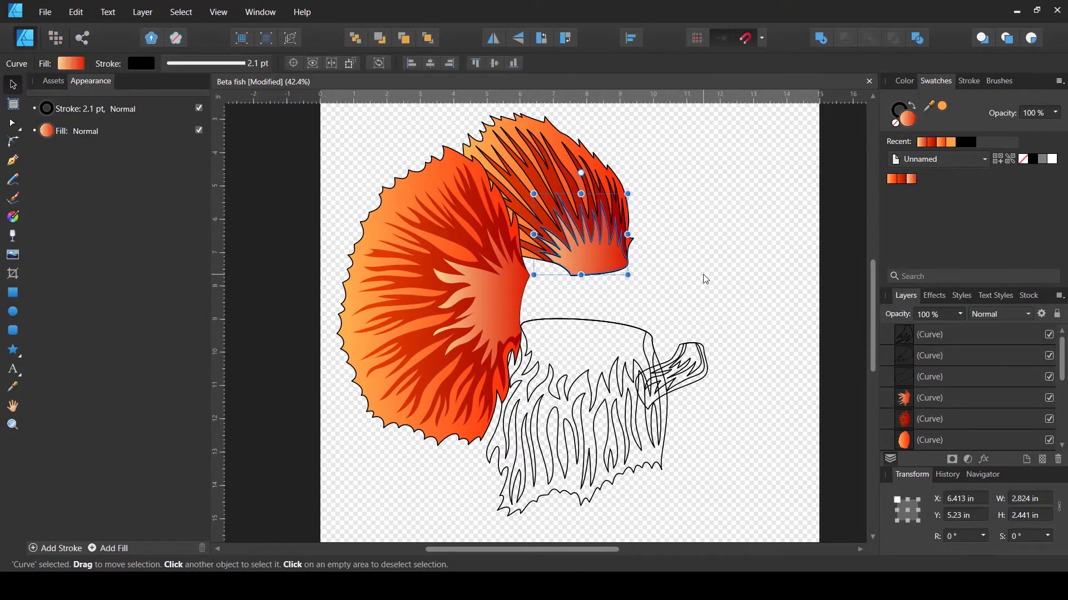
# - Remove the black stroke from the upper fin's inner and middle curves and deselect them
pyautogui.click(146, 65)
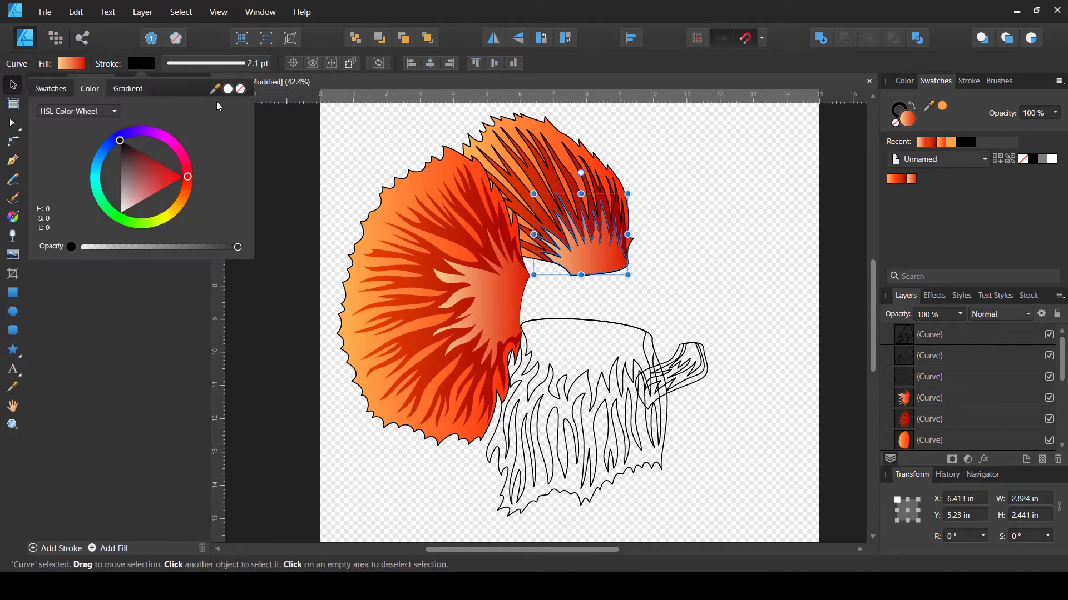
pyautogui.click(146, 67)
pyautogui.click(147, 66)
pyautogui.click(240, 89)
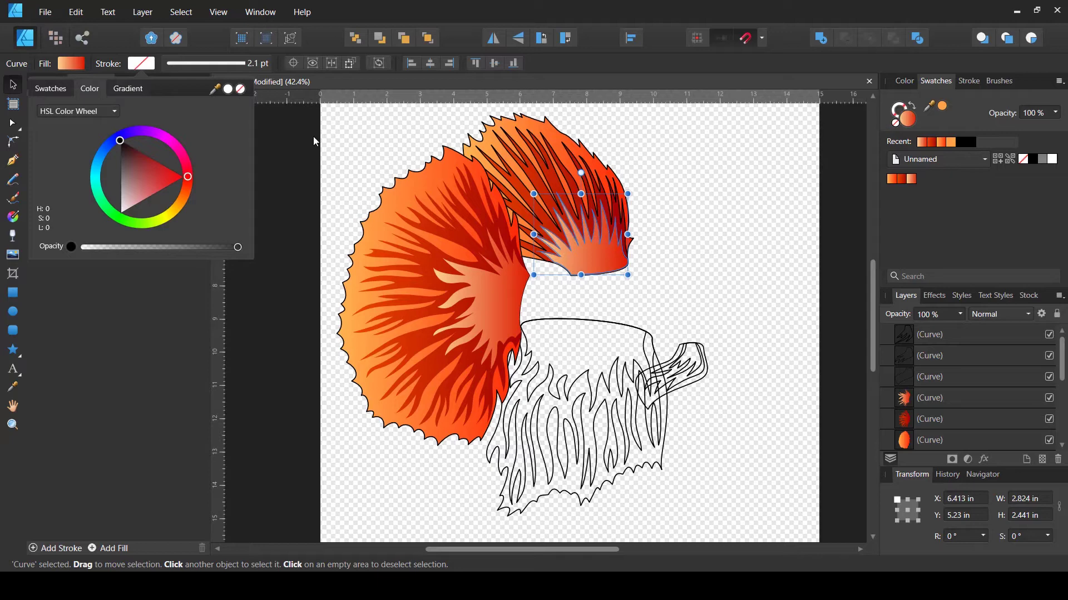
pyautogui.click(739, 243)
pyautogui.click(506, 205)
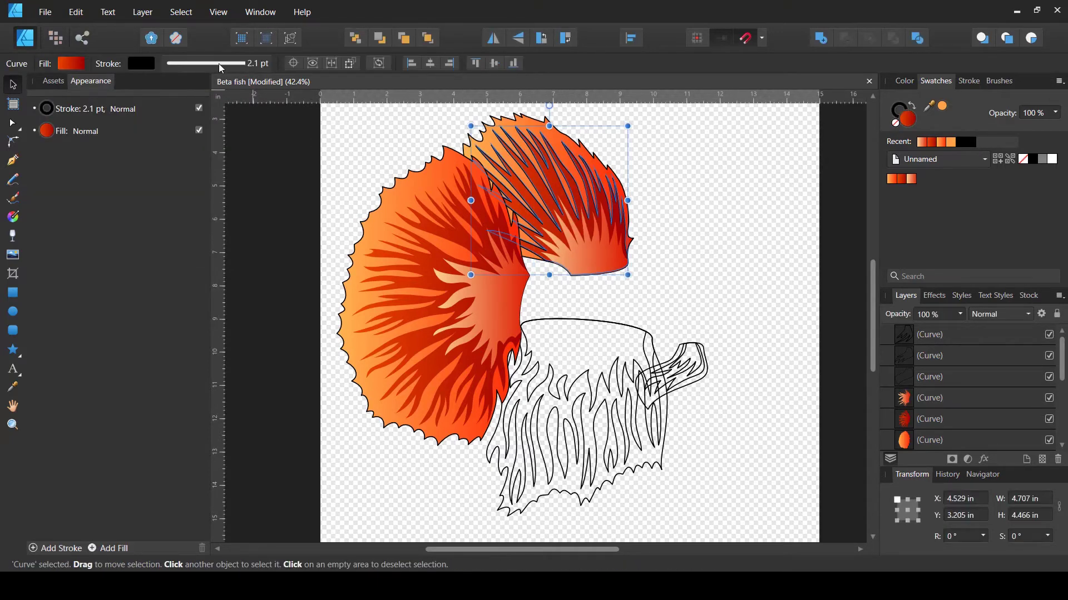
pyautogui.click(145, 66)
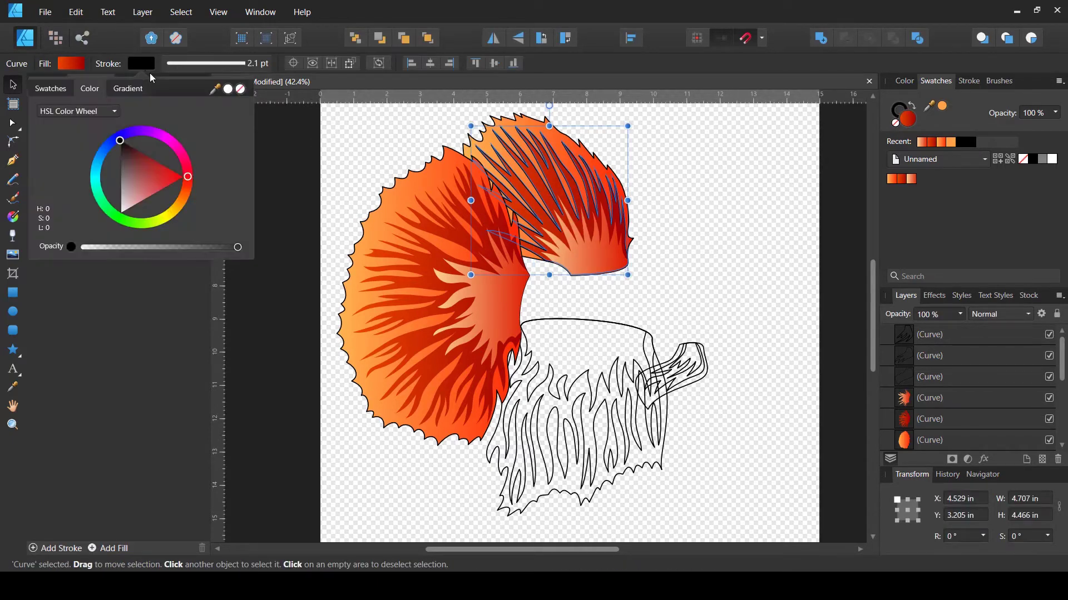
pyautogui.click(242, 90)
pyautogui.click(743, 249)
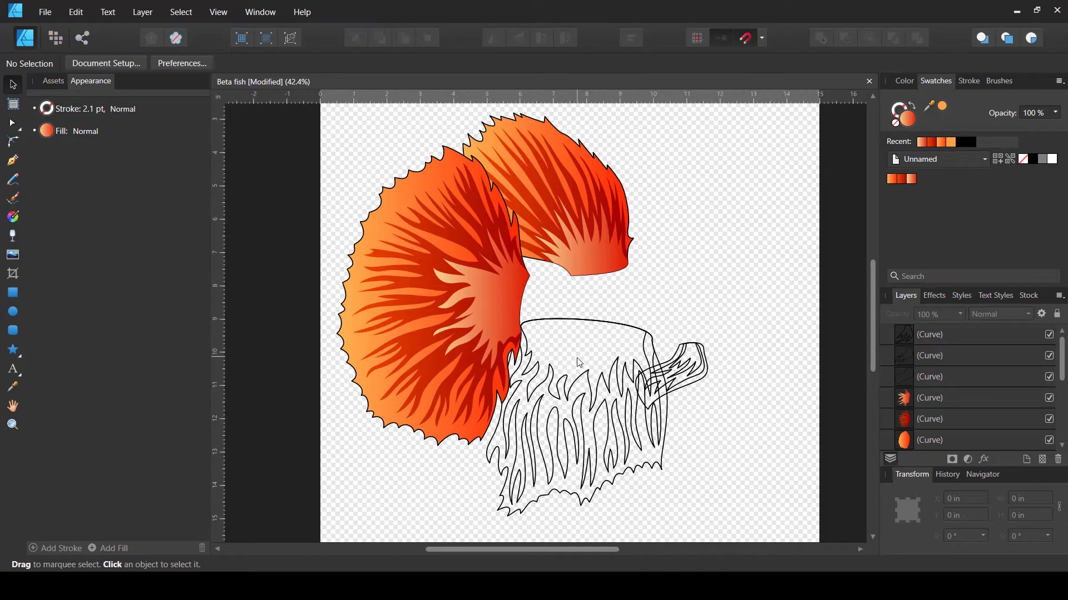
# - Fill the lower fin's outline with the saved orange-to-red gradient, running from orange at its ragged lower edge to red at its upper edge
pyautogui.click(538, 505)
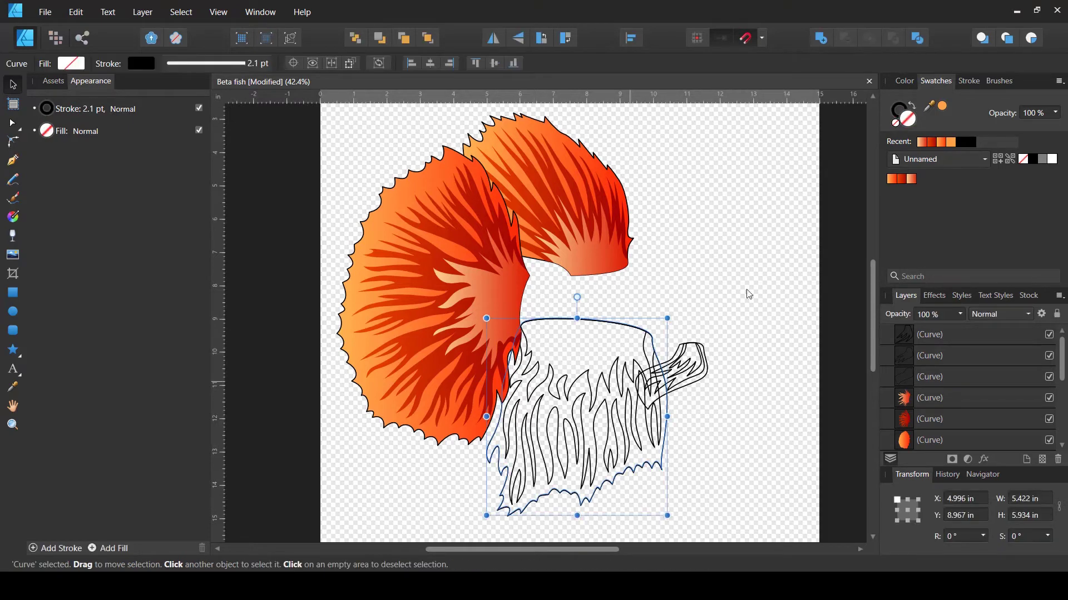
pyautogui.click(892, 180)
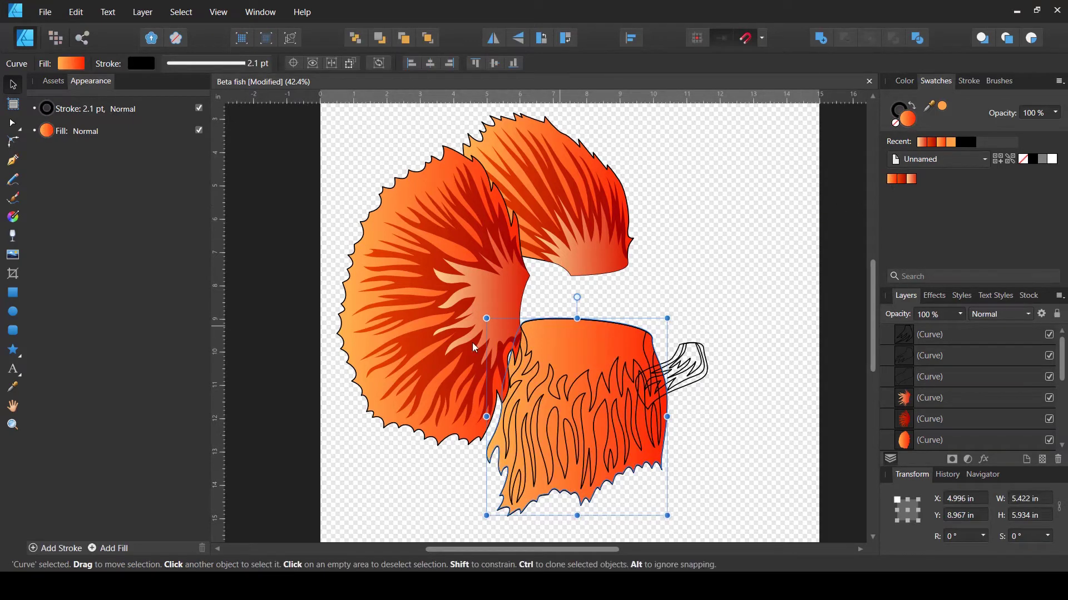
pyautogui.click(16, 222)
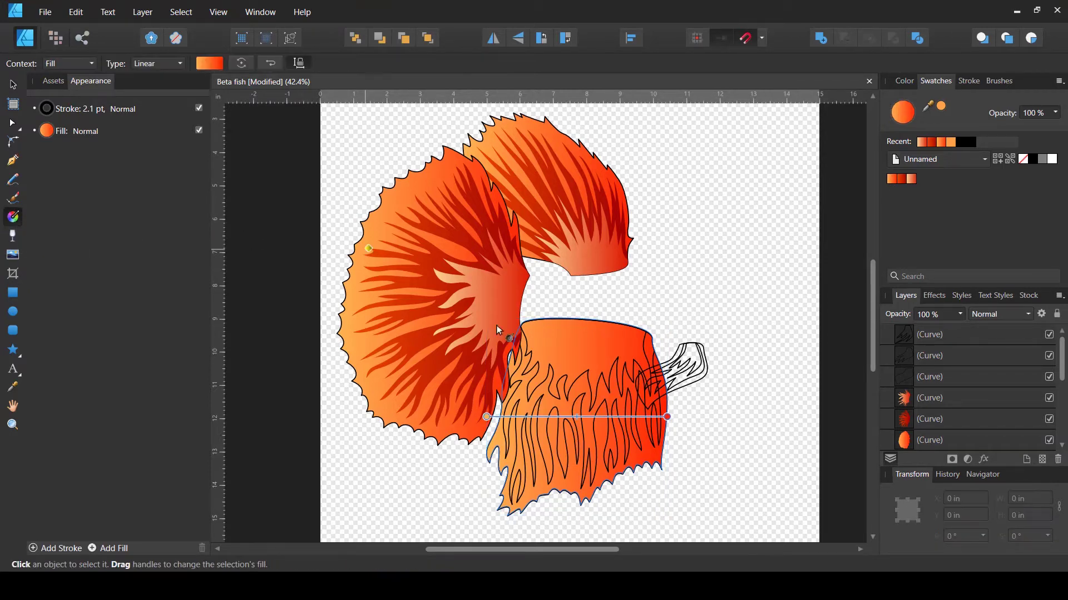
pyautogui.moveTo(487, 417); pyautogui.dragTo(520, 505)
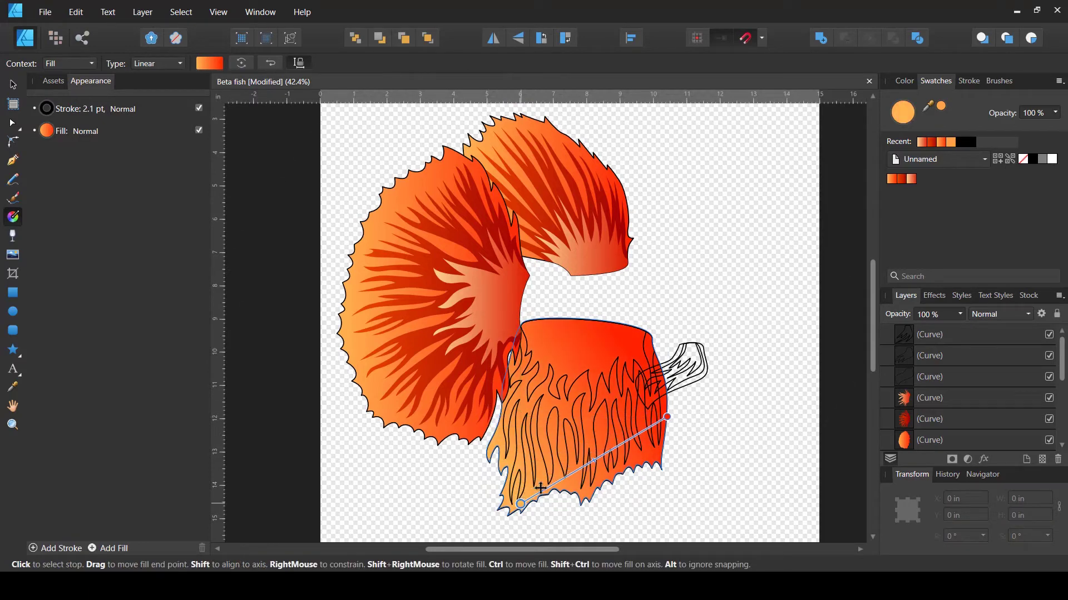
pyautogui.moveTo(668, 417); pyautogui.dragTo(597, 326)
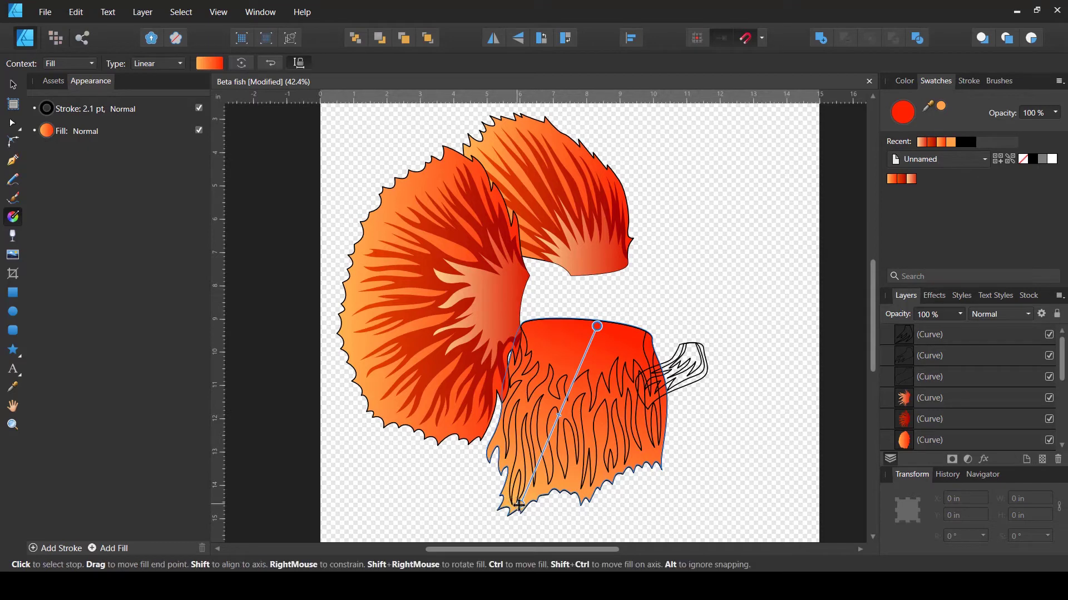
pyautogui.moveTo(520, 504); pyautogui.dragTo(534, 500)
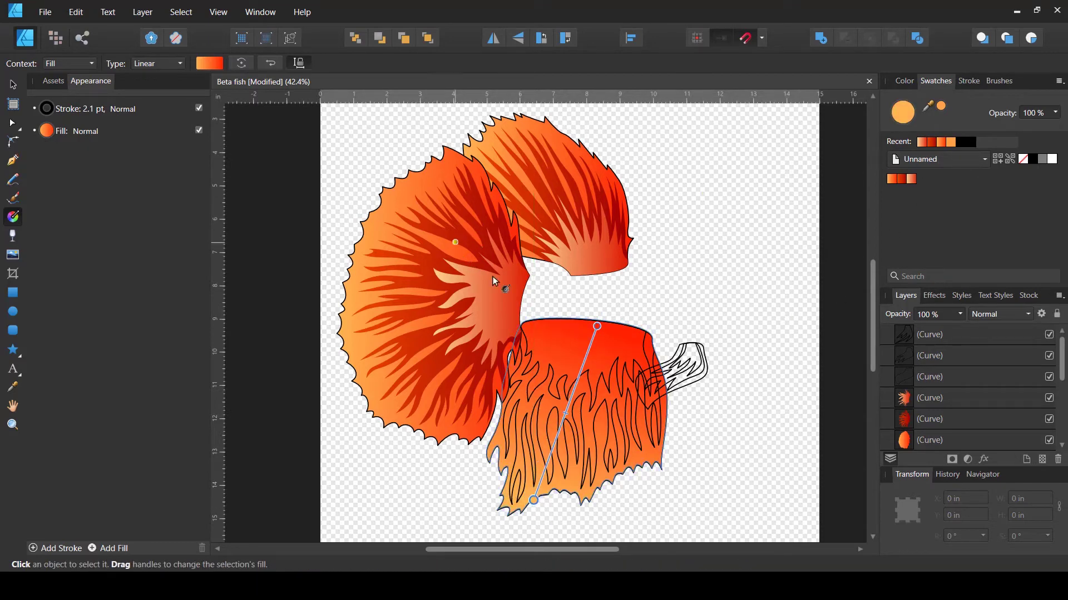
# - Fill the lower fin's middle streak curve with the saved dark red gradient, running from orange-red mid-fin to dark red at the upper edge
pyautogui.click(938, 82)
pyautogui.click(923, 287)
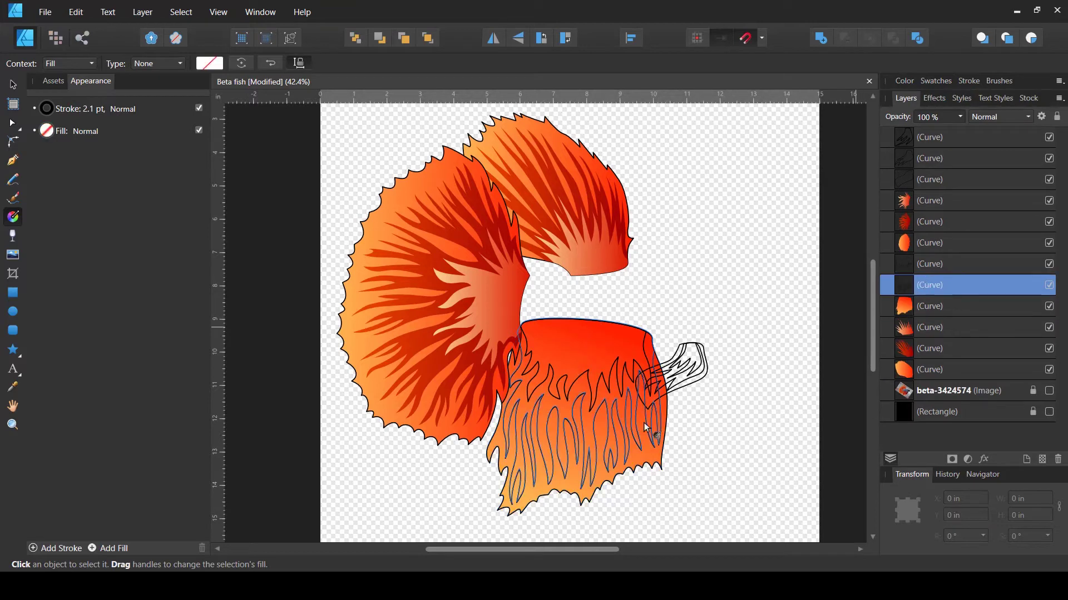
pyautogui.click(939, 82)
pyautogui.click(901, 179)
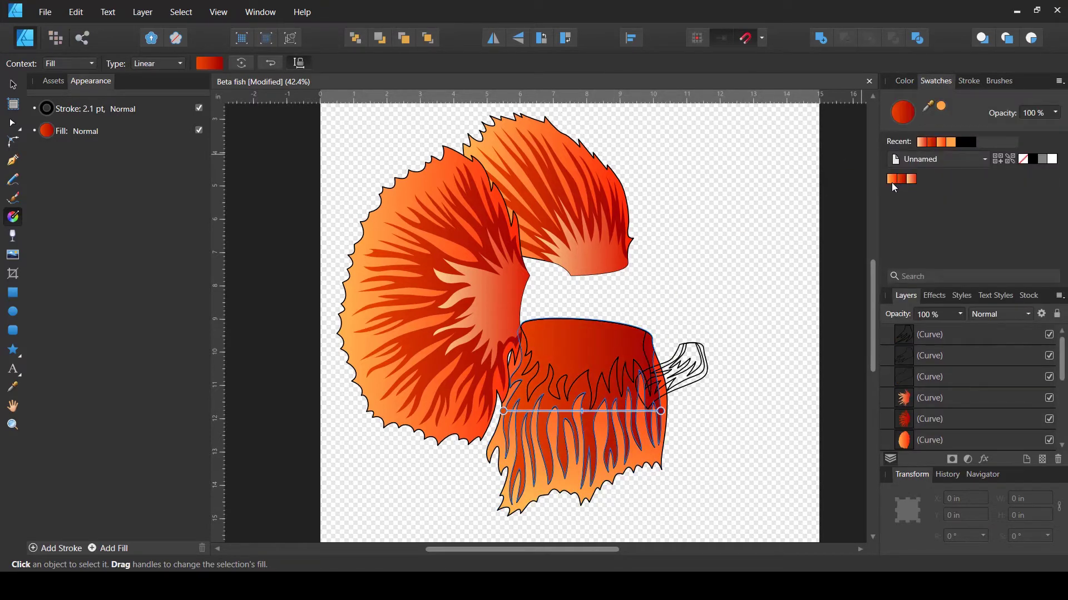
pyautogui.moveTo(503, 412); pyautogui.dragTo(534, 486)
pyautogui.moveTo(661, 411); pyautogui.dragTo(596, 320)
pyautogui.moveTo(535, 483); pyautogui.dragTo(585, 447)
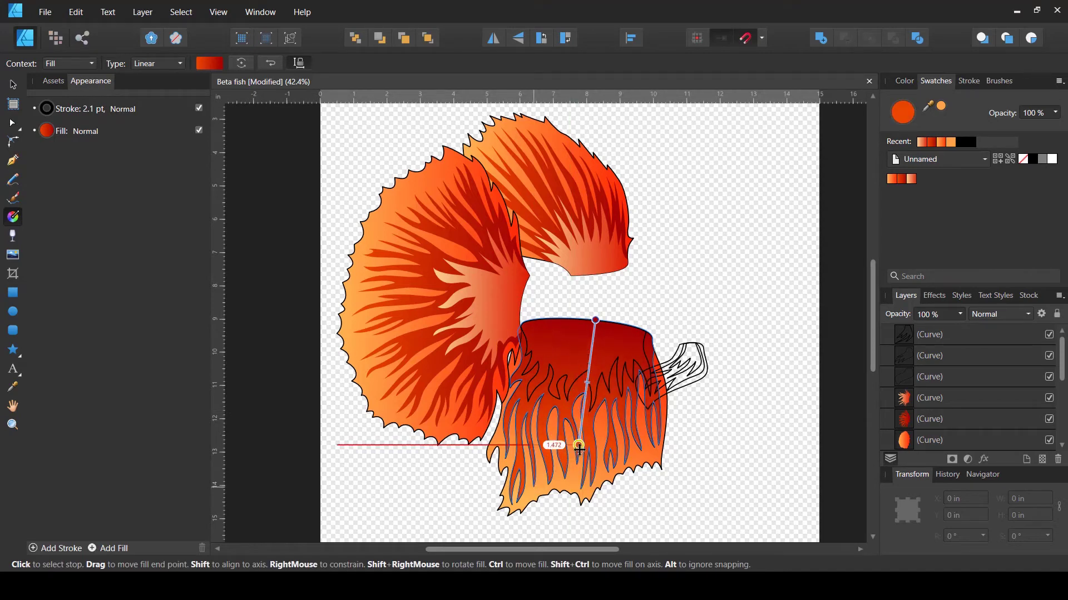
# - Fill the lower fin's inner curve with the saved pale-orange-to-red gradient, running from pale orange at its jagged tips to red at the upper edge
pyautogui.click(911, 376)
pyautogui.click(918, 264)
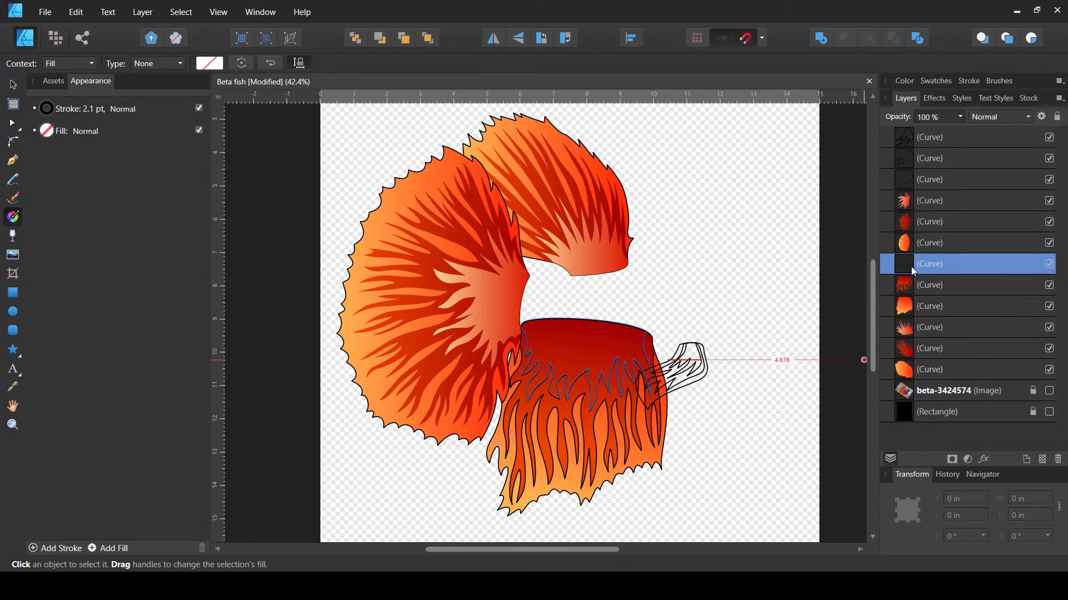
pyautogui.click(940, 83)
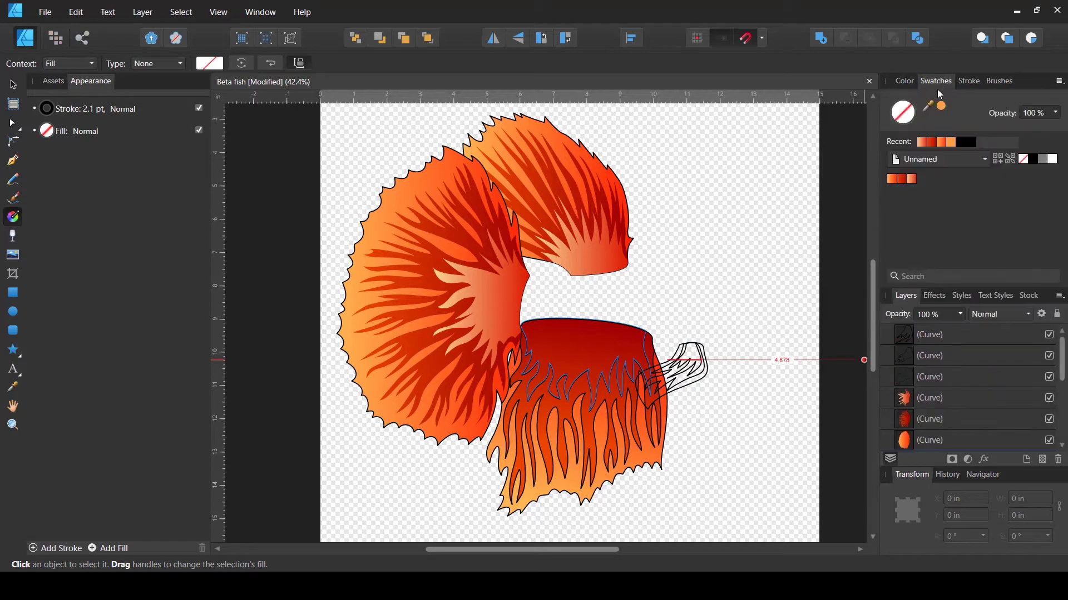
pyautogui.click(912, 179)
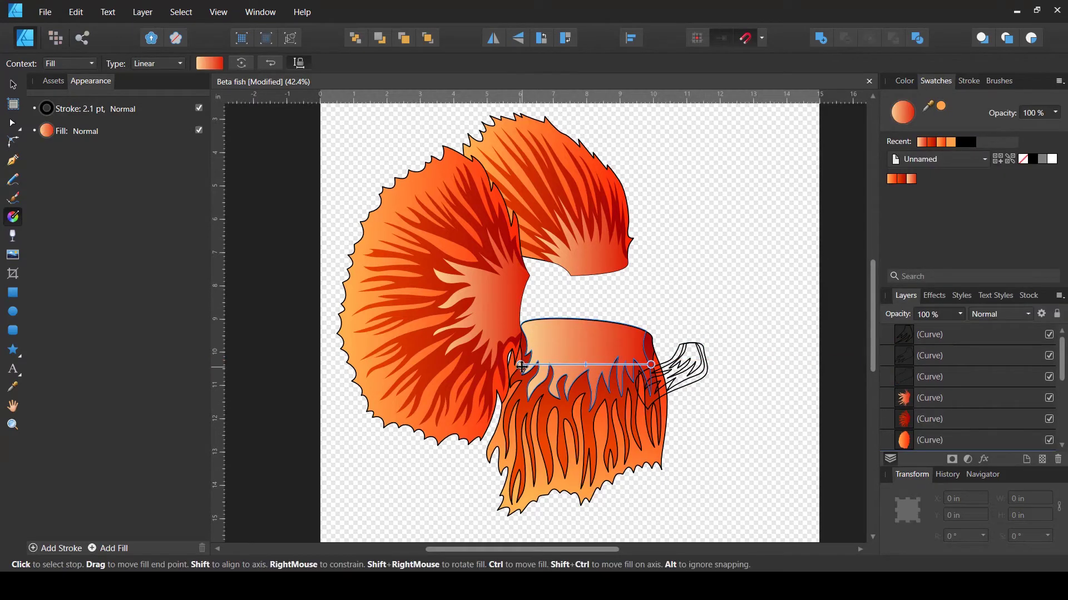
pyautogui.moveTo(526, 368); pyautogui.dragTo(575, 402)
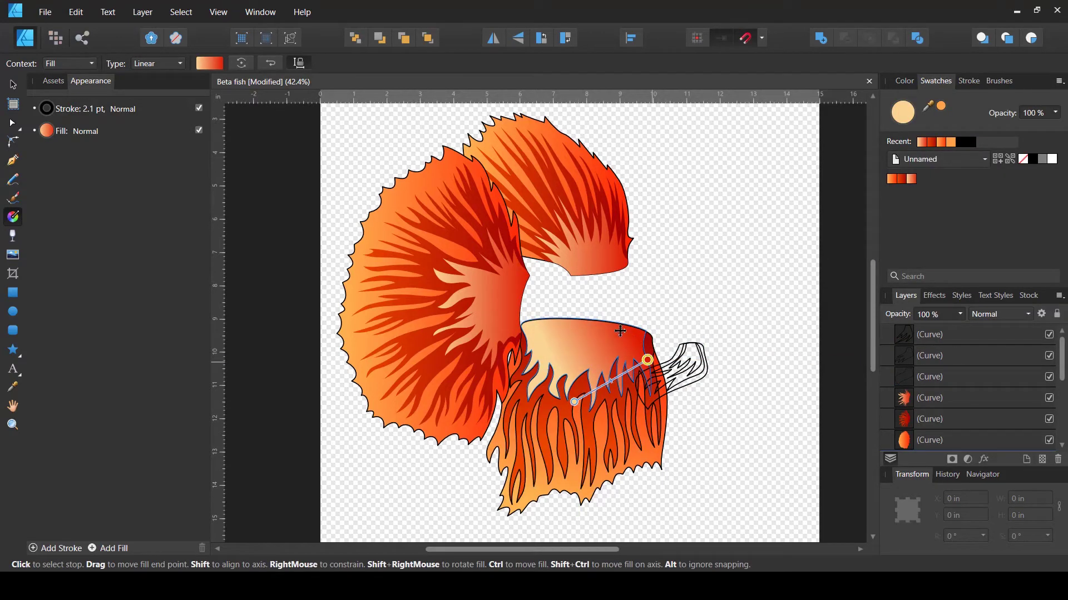
pyautogui.moveTo(651, 365); pyautogui.dragTo(597, 321)
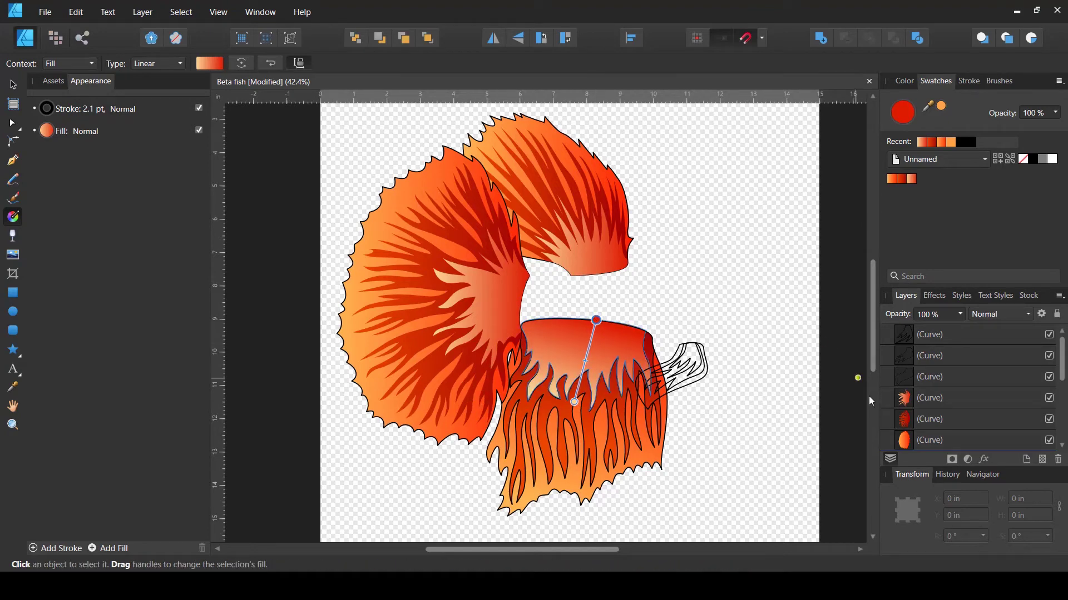
# - Remove the black stroke from the lower fin's inner and middle curves and deselect them
pyautogui.click(944, 85)
pyautogui.click(13, 85)
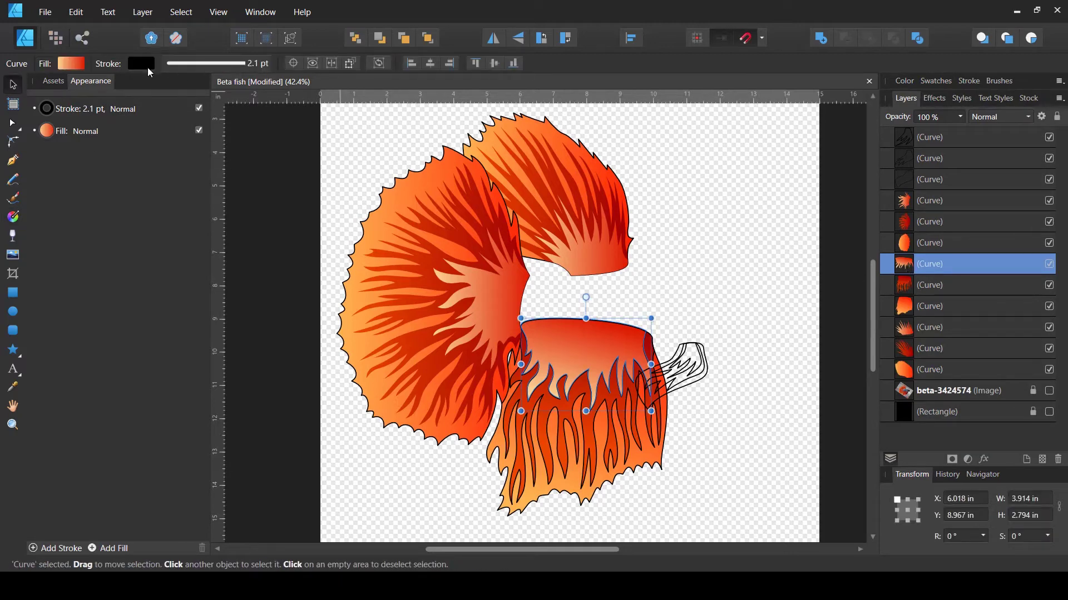
pyautogui.click(143, 63)
pyautogui.click(241, 89)
pyautogui.click(745, 438)
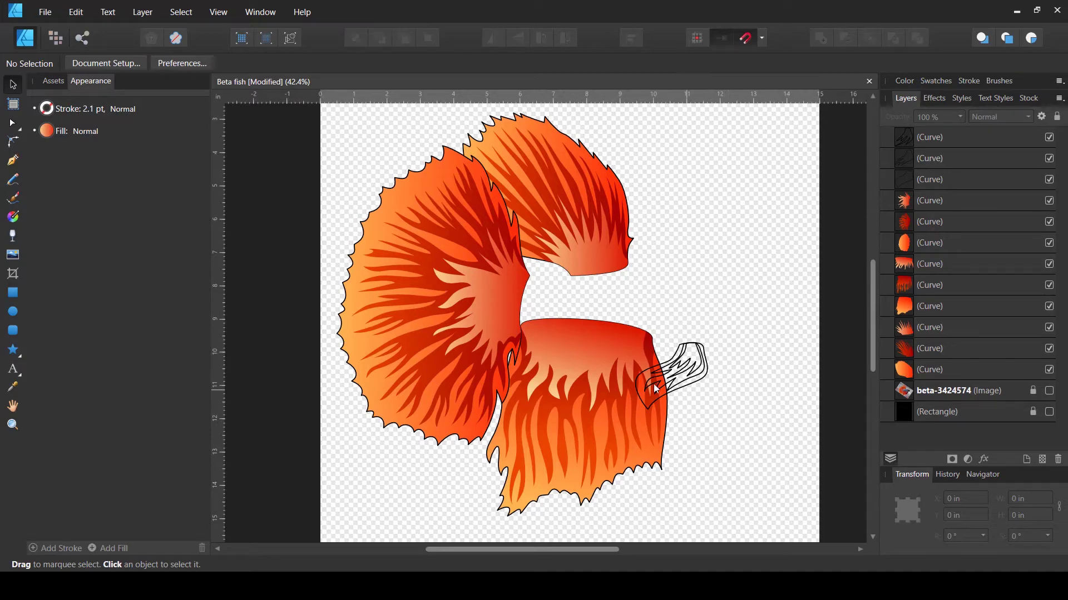
# - Fill the small fin's outline, middle and inner curves with the three saved gradients, leaving a black stroke only on the outline
pyautogui.click(938, 181)
pyautogui.click(937, 82)
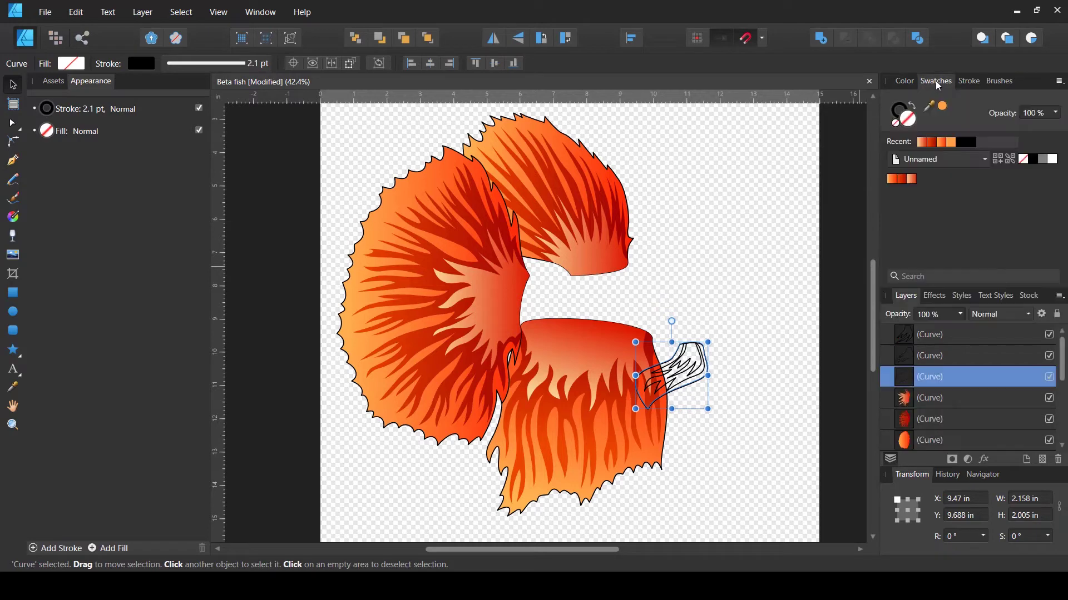
pyautogui.click(896, 185)
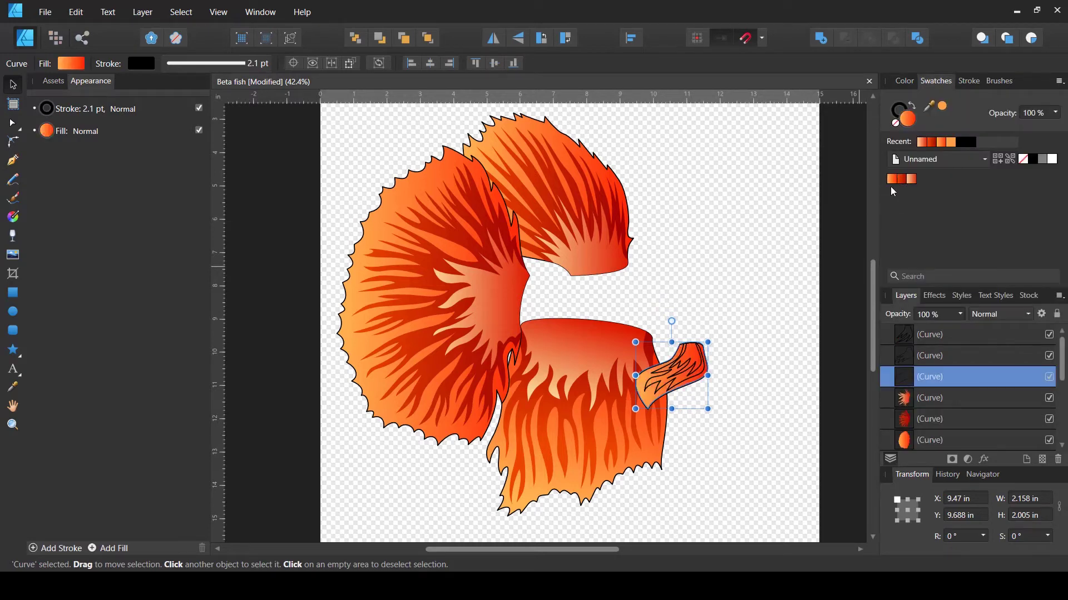
pyautogui.click(936, 81)
pyautogui.click(720, 352)
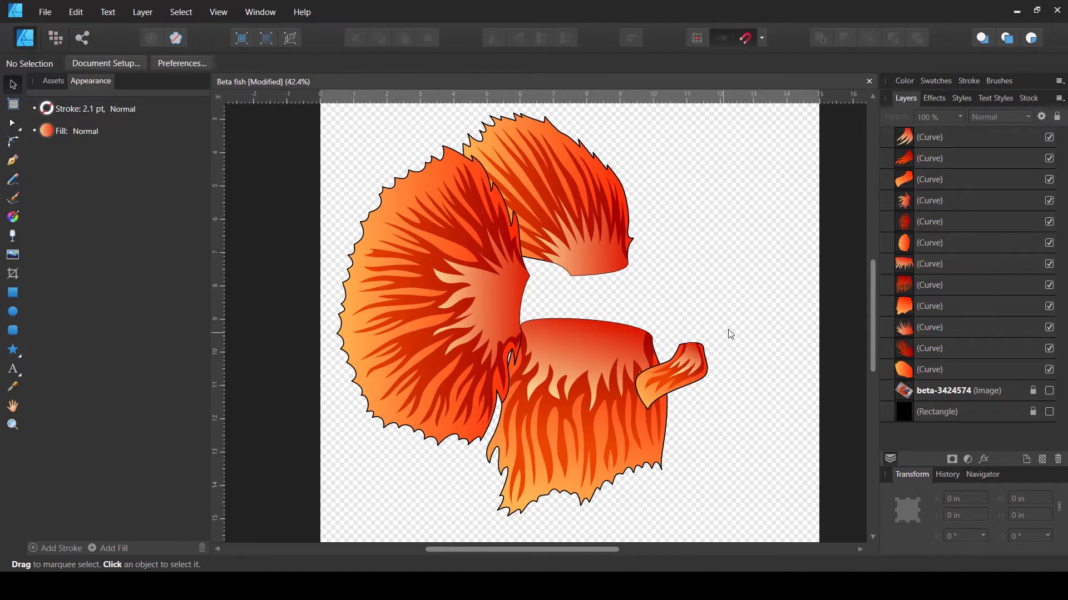
# - Group the small fin's three curves and place the group beneath all other fin curves, just above the reference image layer
pyautogui.moveTo(730, 334); pyautogui.dragTo(692, 384)
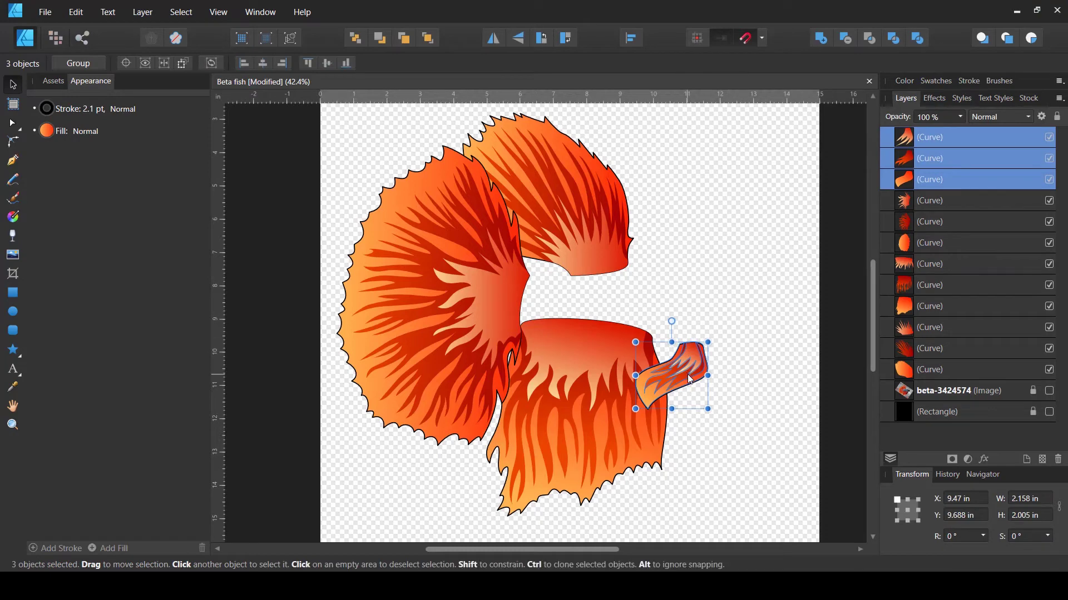
pyautogui.hotkey('ctrl', 'g')
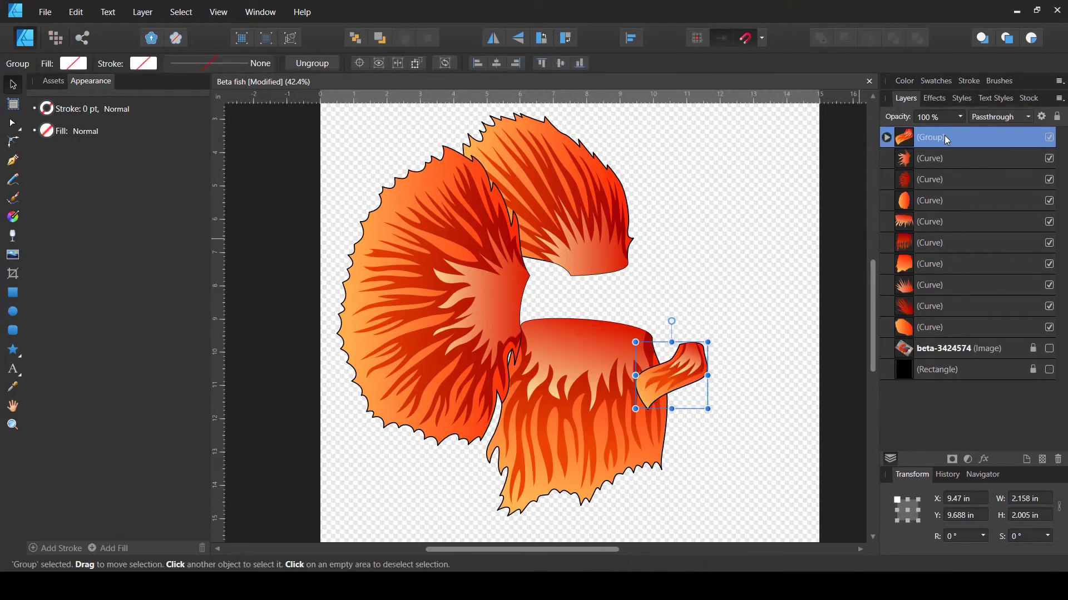
pyautogui.moveTo(946, 136); pyautogui.dragTo(902, 343)
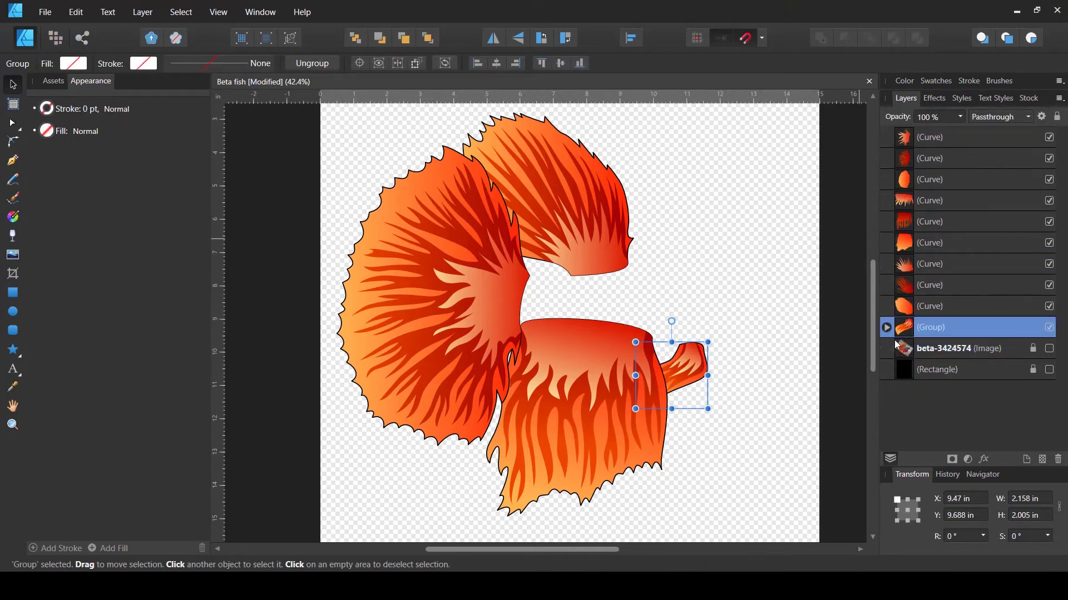
pyautogui.click(732, 465)
# - Group the lower fin's outline and middle curves, the upper fin's curves, and the large tail fin's curves as three separate groups
pyautogui.moveTo(597, 514); pyautogui.dragTo(559, 420)
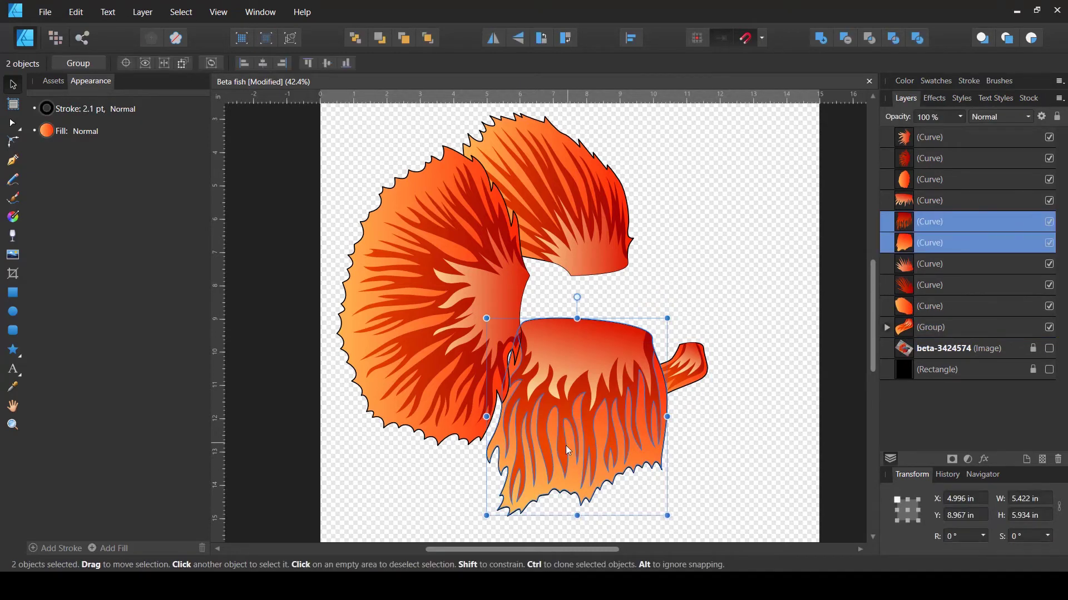
pyautogui.hotkey('ctrl', 'g')
pyautogui.moveTo(656, 171); pyautogui.dragTo(595, 284)
pyautogui.hotkey('ctrl', 'g')
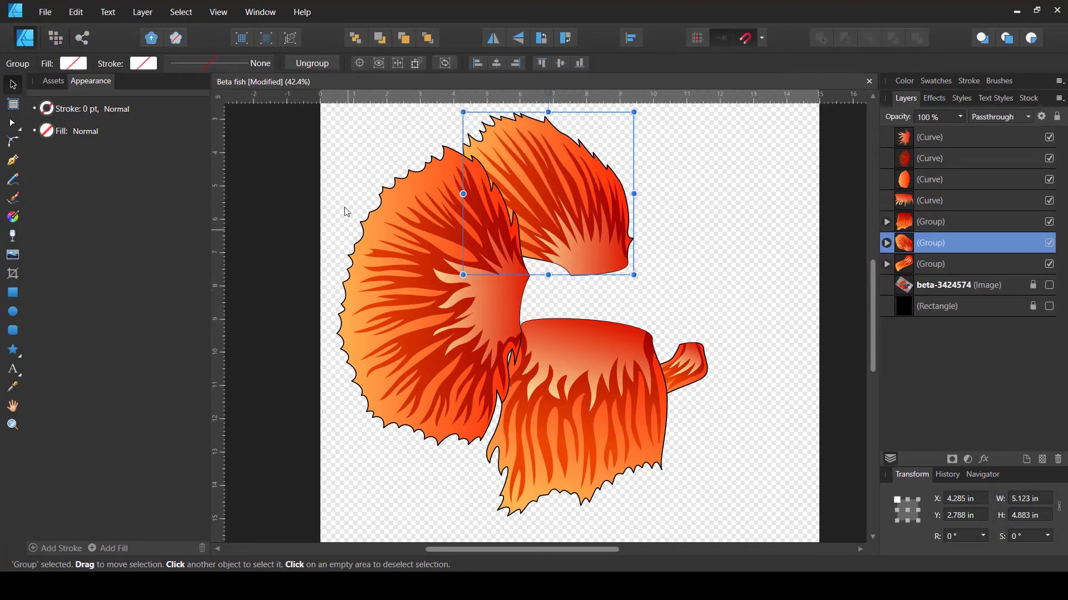
pyautogui.moveTo(340, 190); pyautogui.dragTo(463, 326)
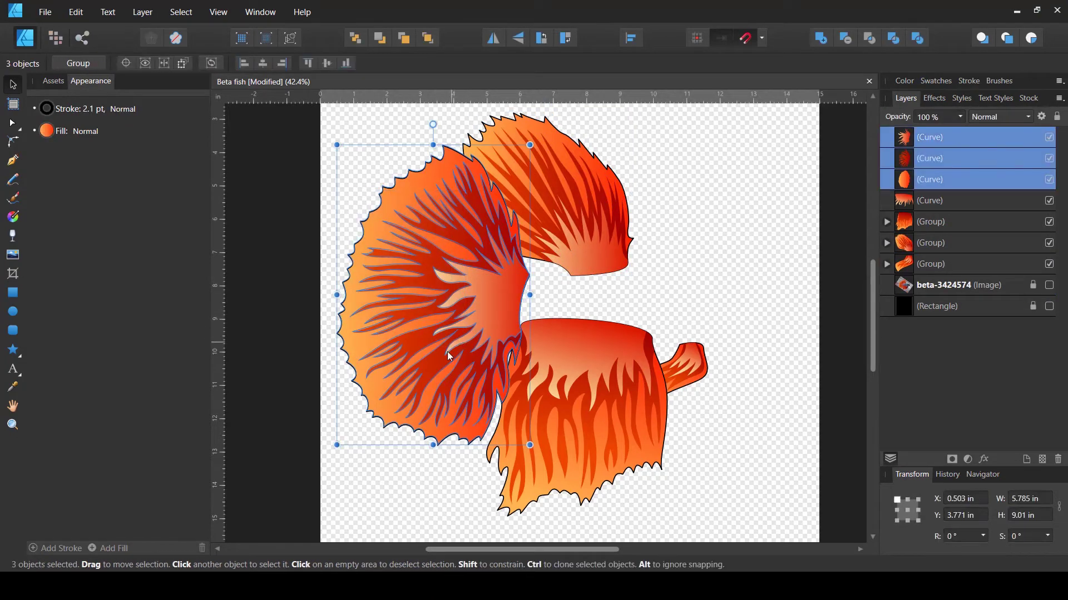
pyautogui.hotkey('ctrl', 'g')
pyautogui.click(757, 296)
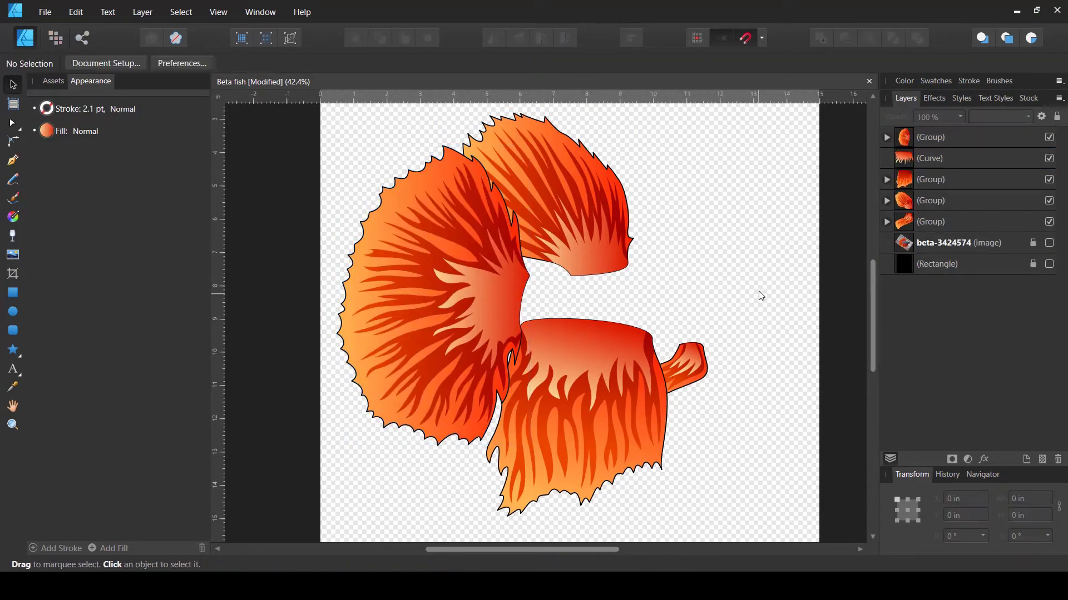
# - Locate the lower fin's ungrouped inner curve, move it into the lower fin's group above its other curves, and deselect
pyautogui.click(909, 160)
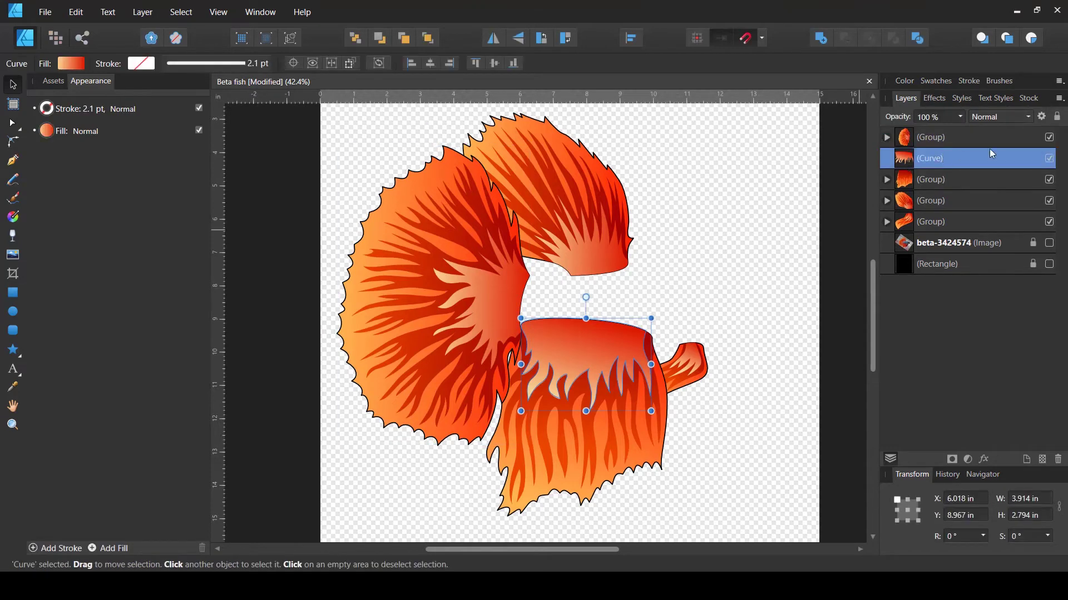
pyautogui.click(1050, 159)
pyautogui.click(1050, 161)
pyautogui.click(1049, 180)
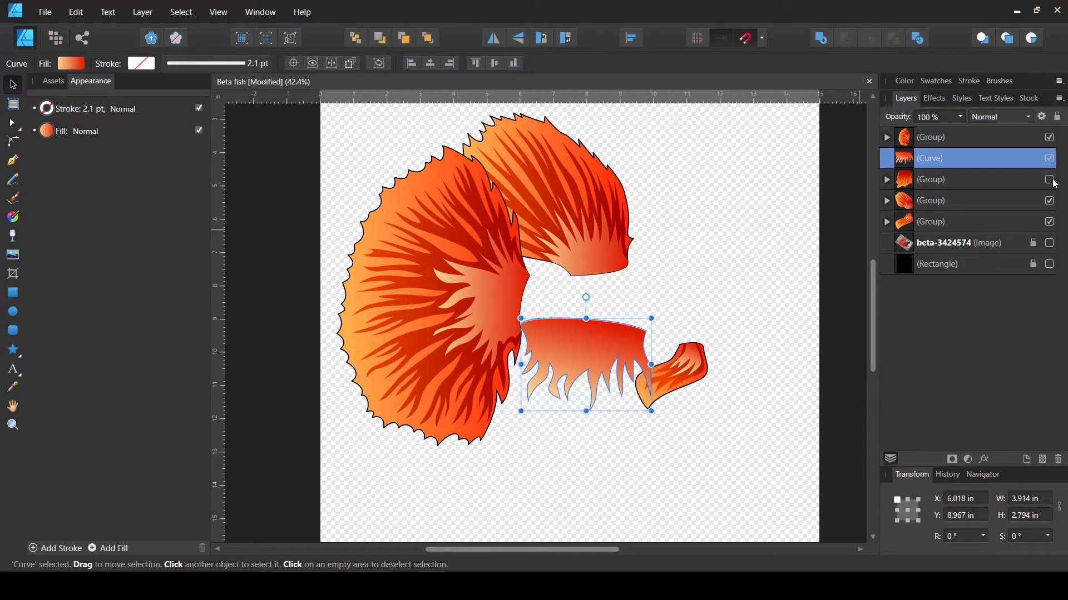
pyautogui.click(1050, 180)
pyautogui.click(895, 181)
pyautogui.click(887, 180)
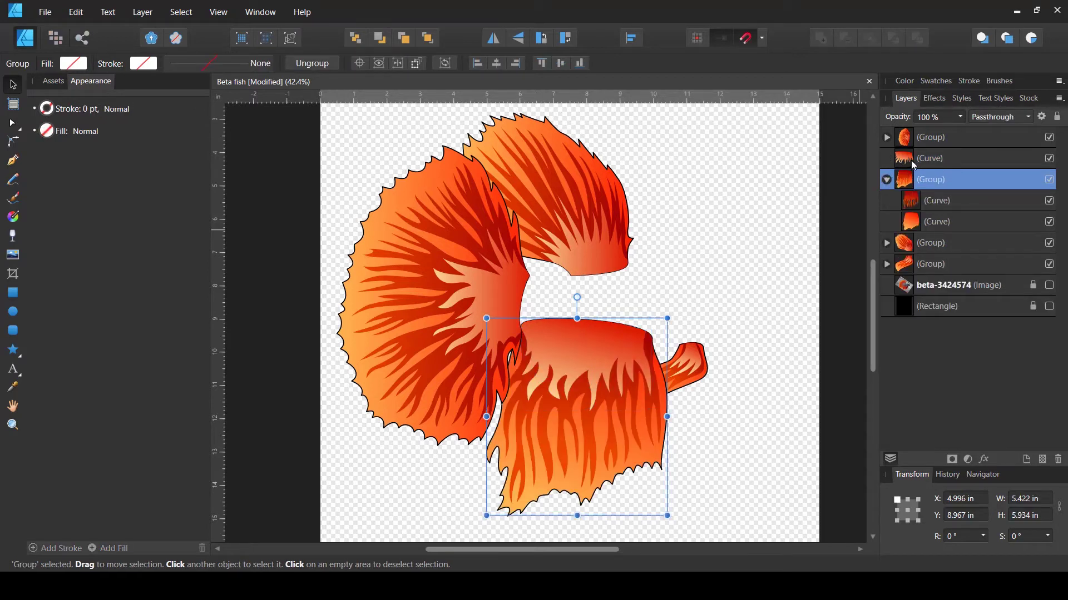
pyautogui.moveTo(918, 180)
pyautogui.mouseDown()
pyautogui.moveTo(919, 190)
pyautogui.moveTo(916, 160)
pyautogui.mouseUp()
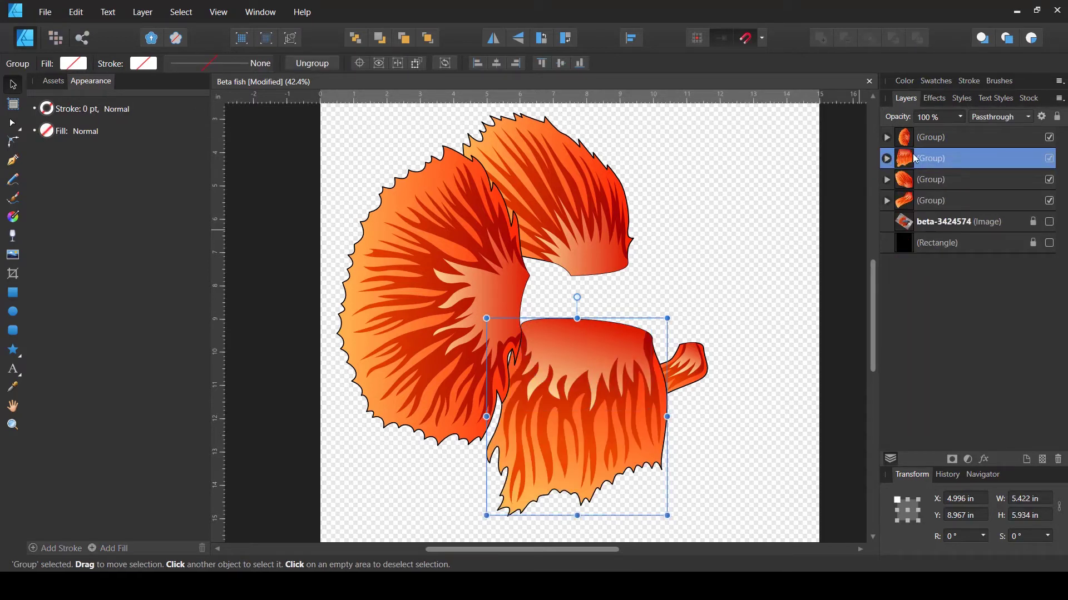
pyautogui.click(778, 295)
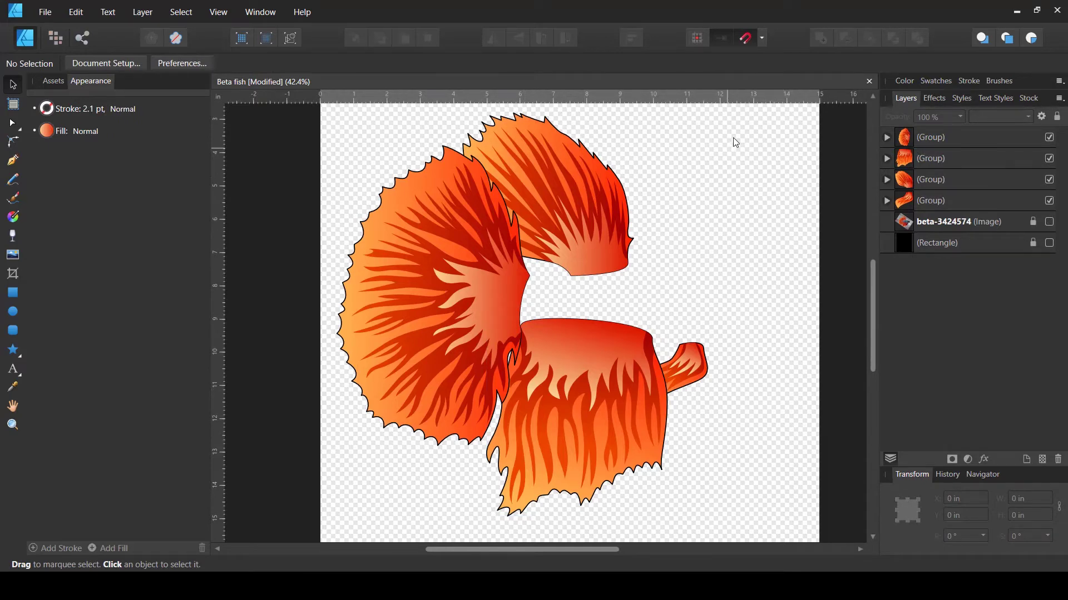
# - Combine the four fin groups into one group and save the document
pyautogui.moveTo(742, 134); pyautogui.dragTo(345, 512)
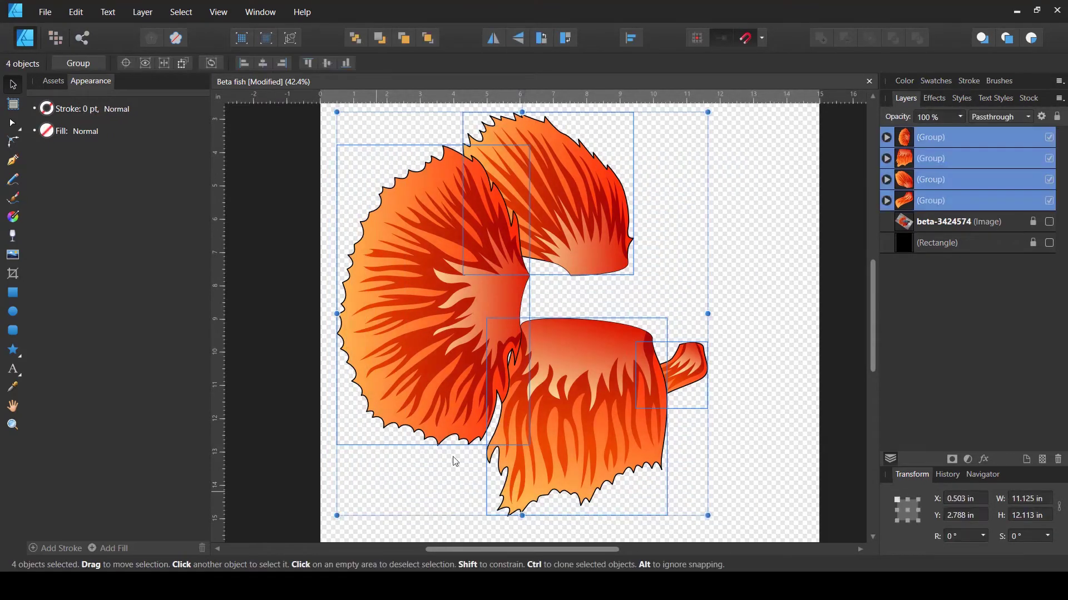
pyautogui.hotkey('ctrl', 'g')
pyautogui.click(770, 311)
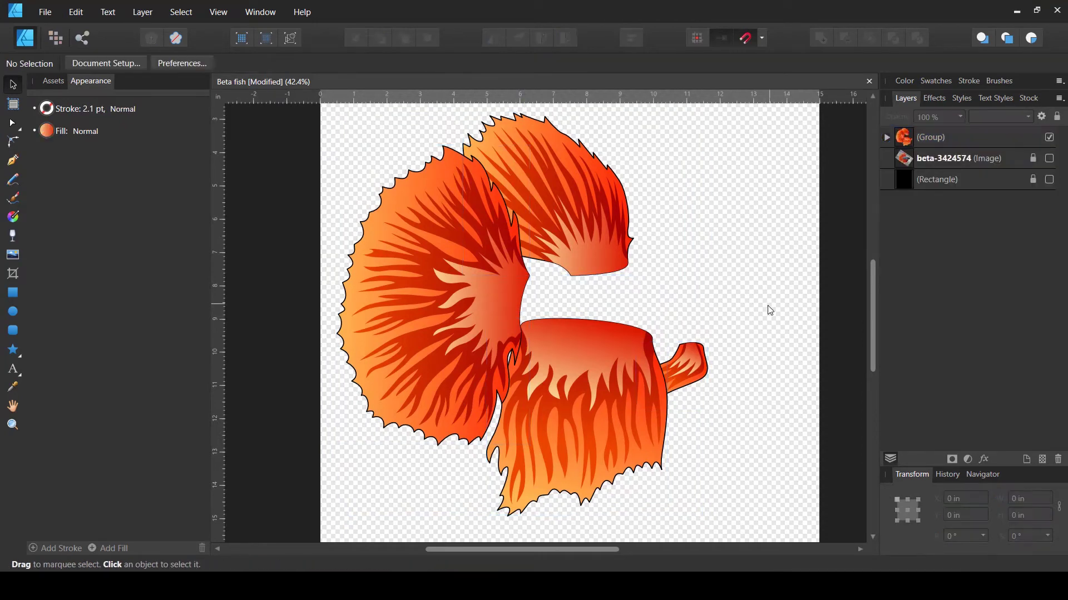
pyautogui.scroll(1, 756, 333)
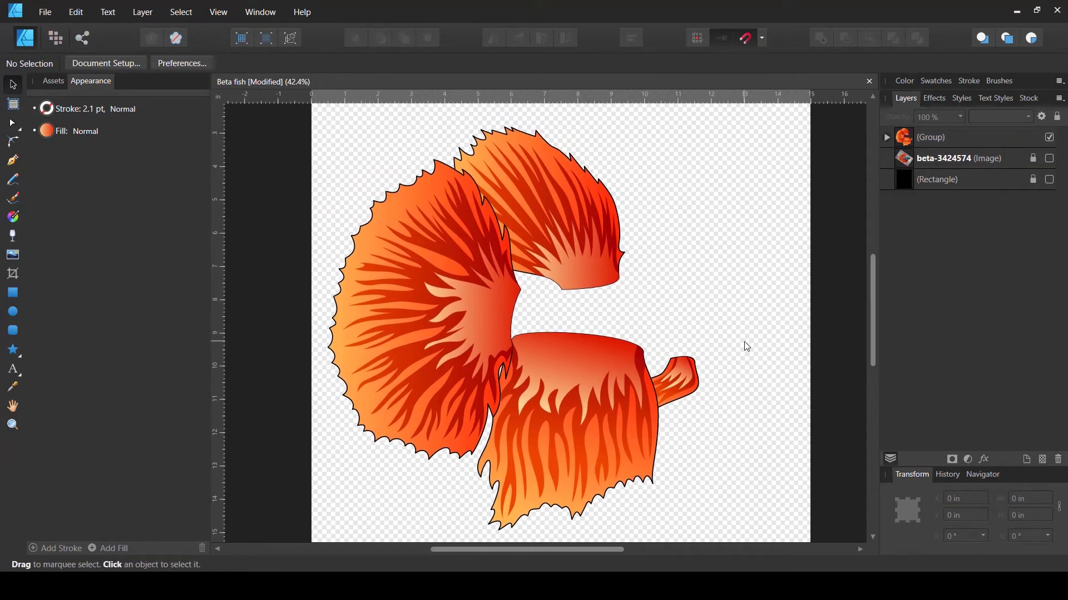
pyautogui.hotkey('ctrl', 's')
# - Hide the combined fins group and show the reference image and the black background rectangle
pyautogui.click(1049, 137)
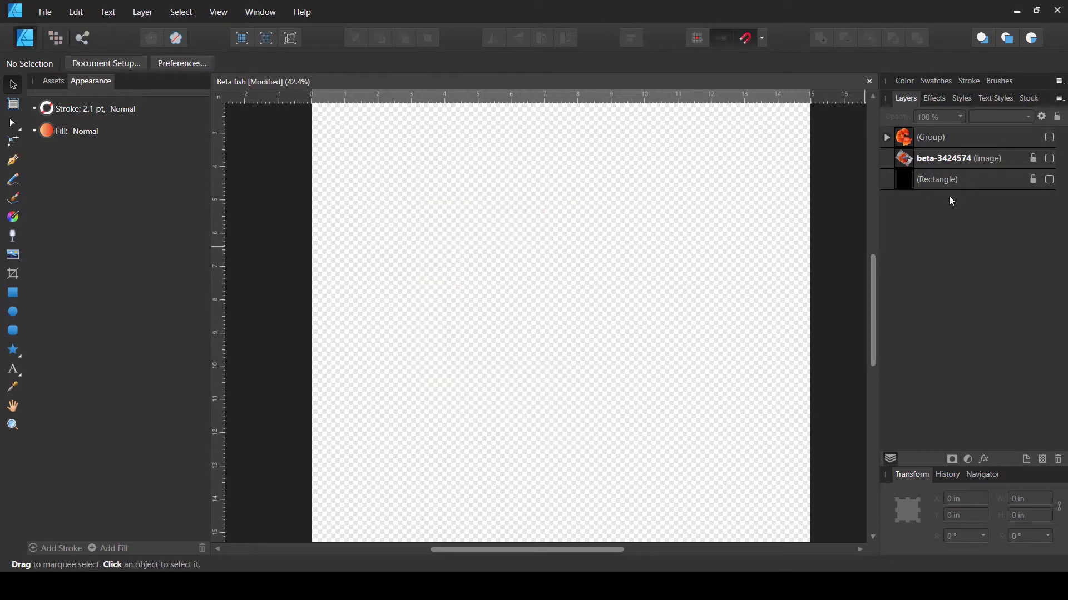
pyautogui.click(1050, 159)
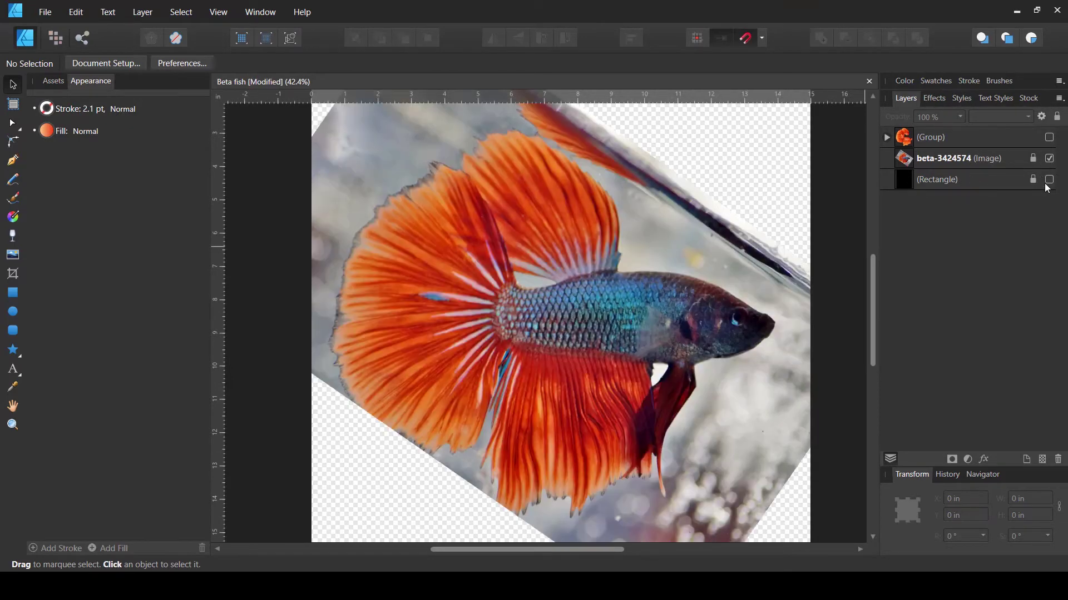
pyautogui.click(1049, 180)
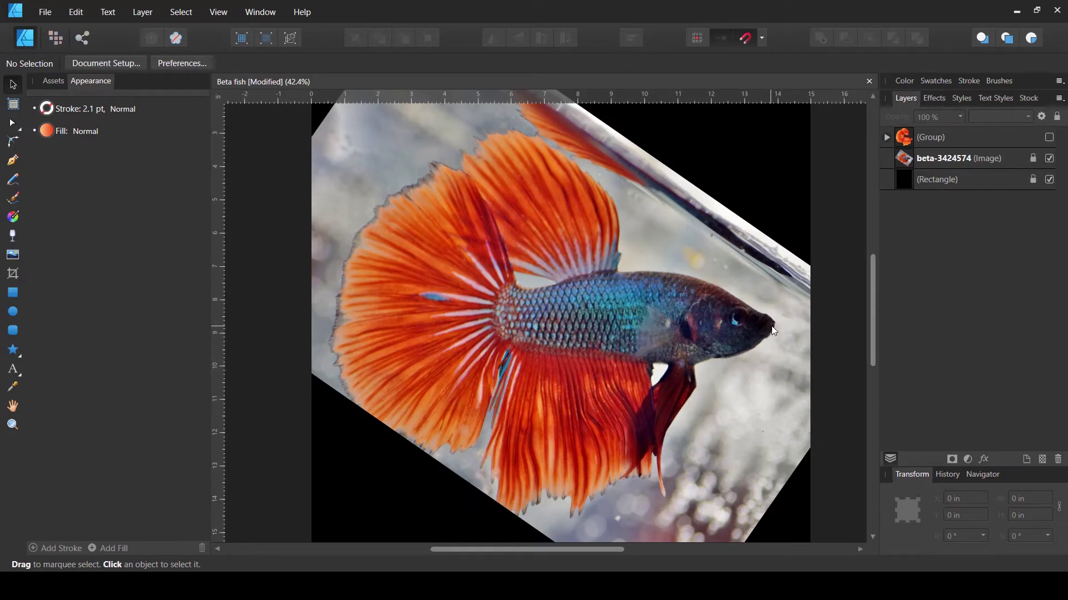
# - Set up the Pen tool with no fill and a black 2.1 pt stroke for tracing the fish's body
pyautogui.scroll(3, 761, 319)
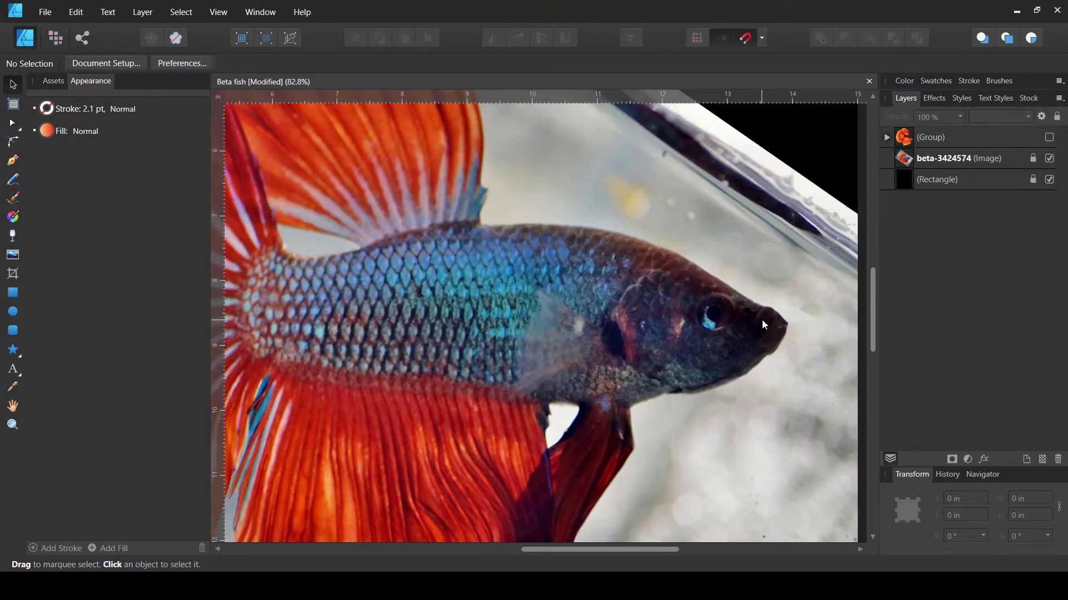
pyautogui.hscroll(-2, 595, 374)
pyautogui.scroll(1, 595, 374)
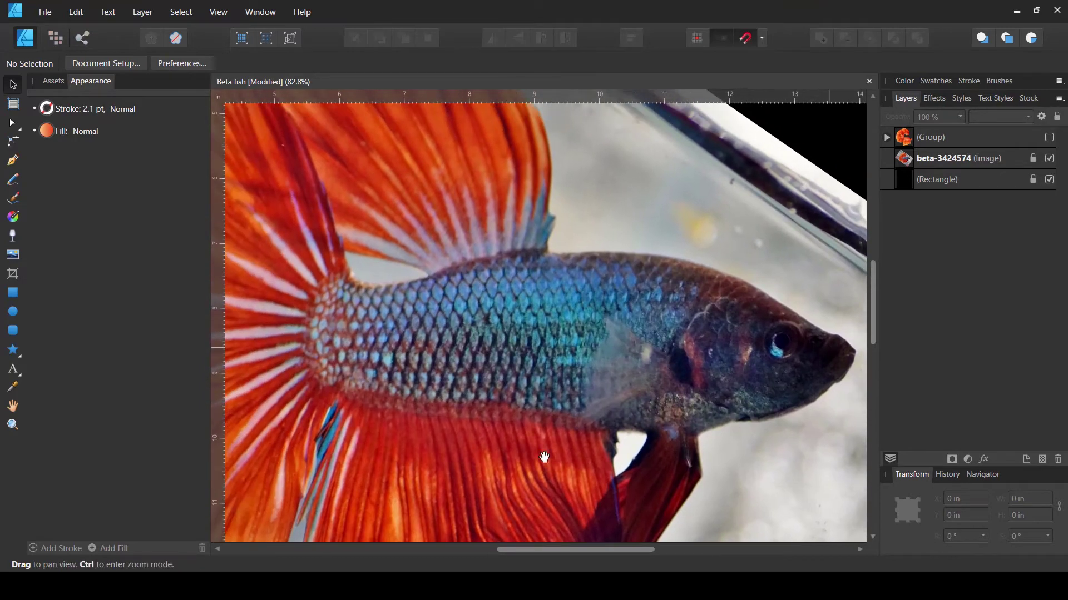
pyautogui.click(13, 160)
pyautogui.click(58, 66)
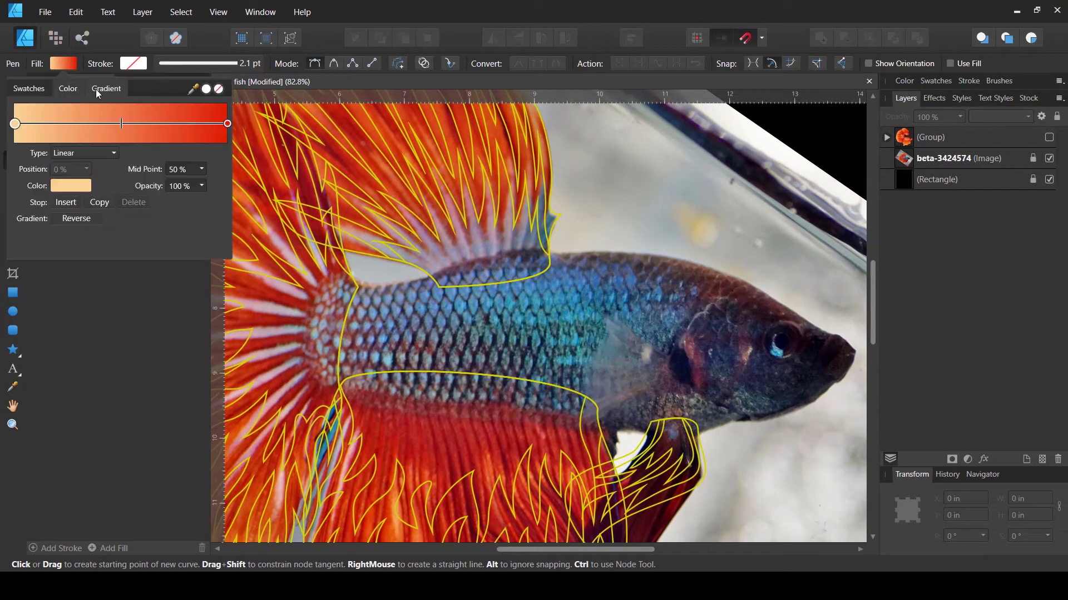
pyautogui.click(210, 90)
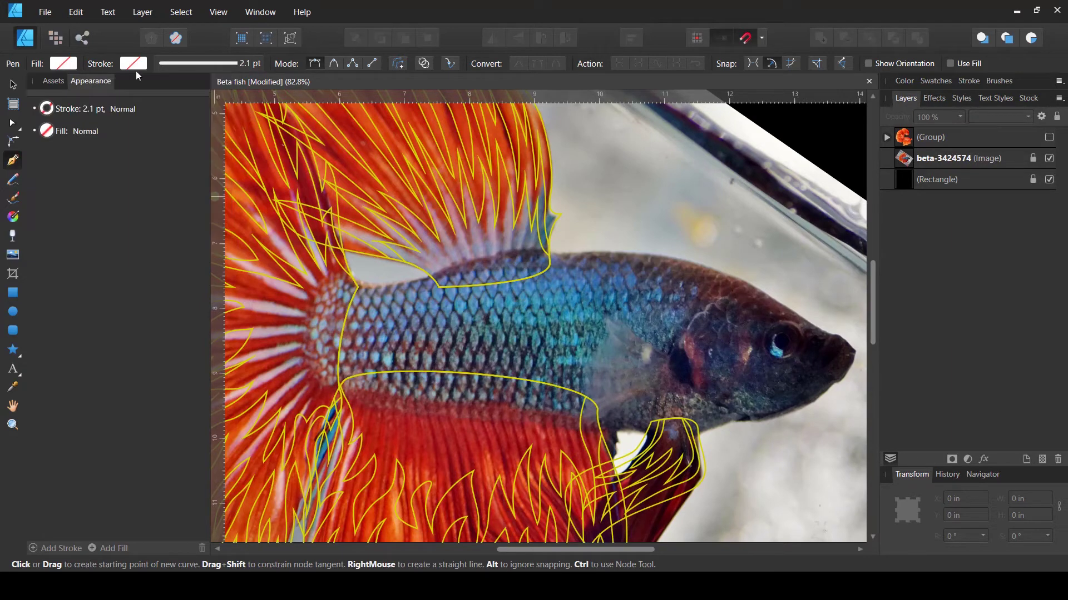
pyautogui.click(137, 67)
pyautogui.click(213, 129)
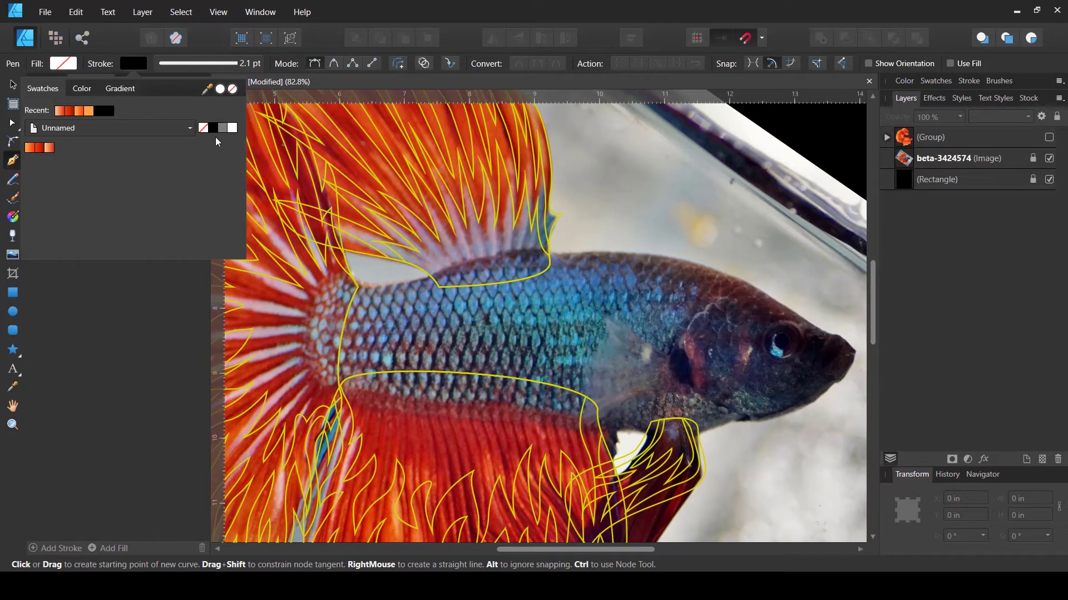
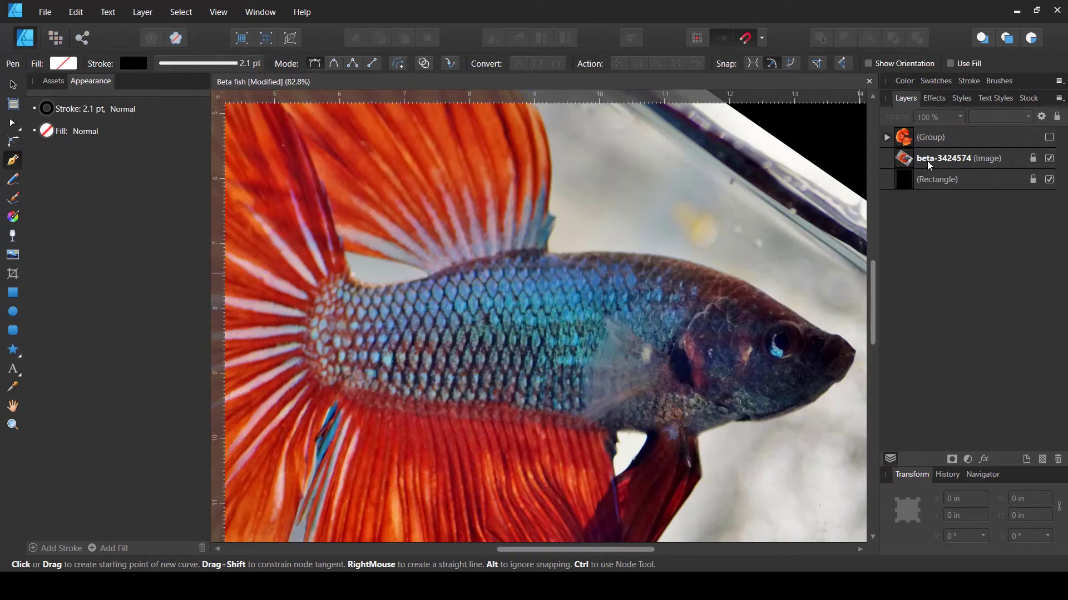
# - Begin the body outline at the tail base and trace it along the fish's back to above the head
pyautogui.keyDown('ctrl'); pyautogui.scroll(1, 525, 307); pyautogui.keyUp('ctrl')
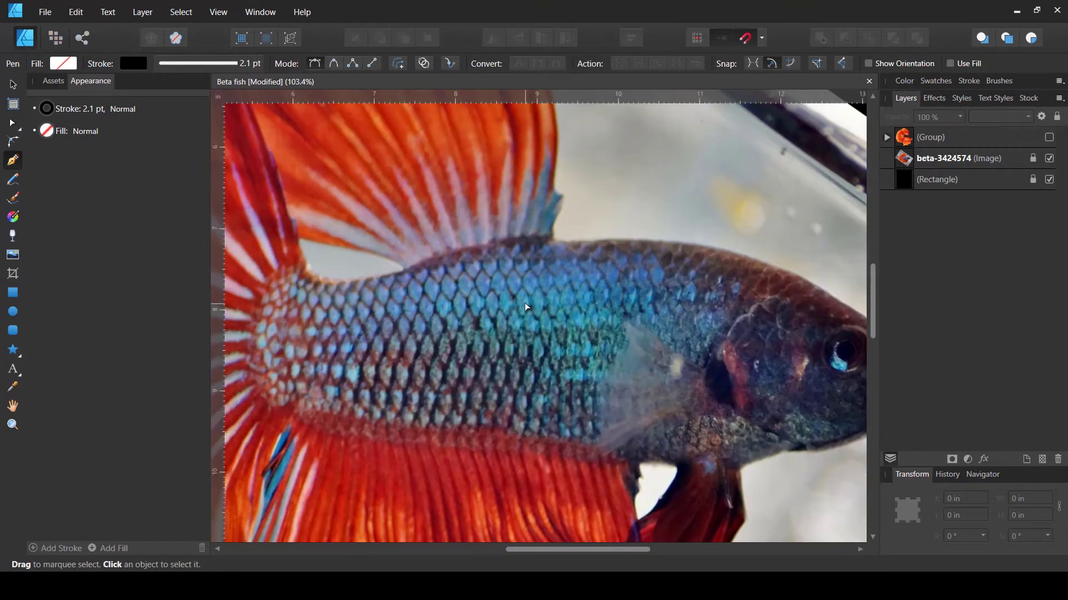
pyautogui.moveTo(299, 261); pyautogui.dragTo(316, 282)
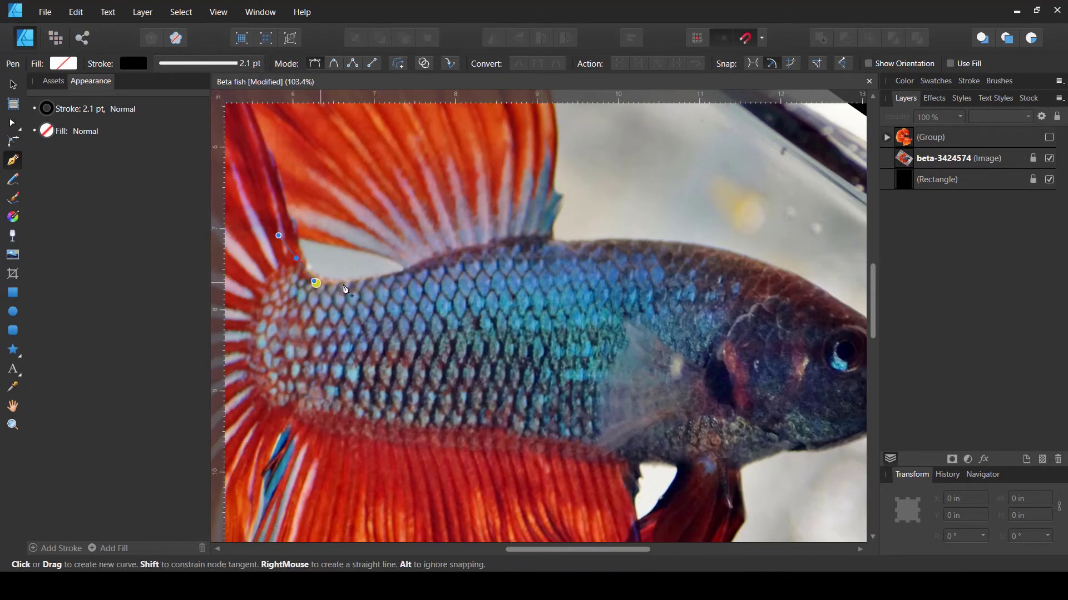
pyautogui.moveTo(396, 270); pyautogui.dragTo(455, 251)
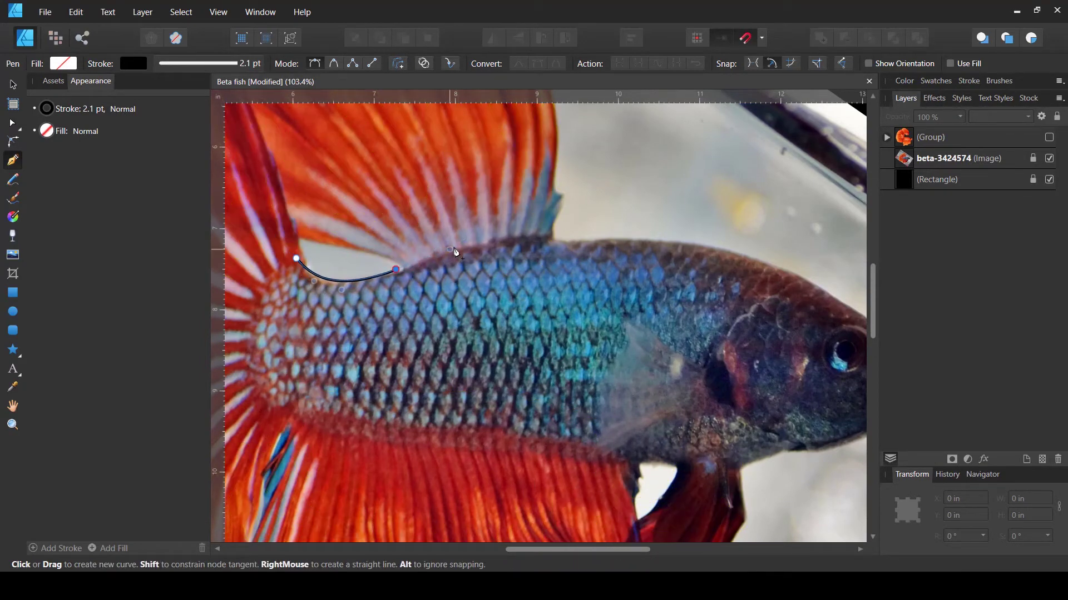
pyautogui.moveTo(562, 235); pyautogui.dragTo(469, 202)
pyautogui.moveTo(606, 231); pyautogui.dragTo(665, 258)
pyautogui.press('space')
pyautogui.moveTo(735, 314); pyautogui.dragTo(673, 289)
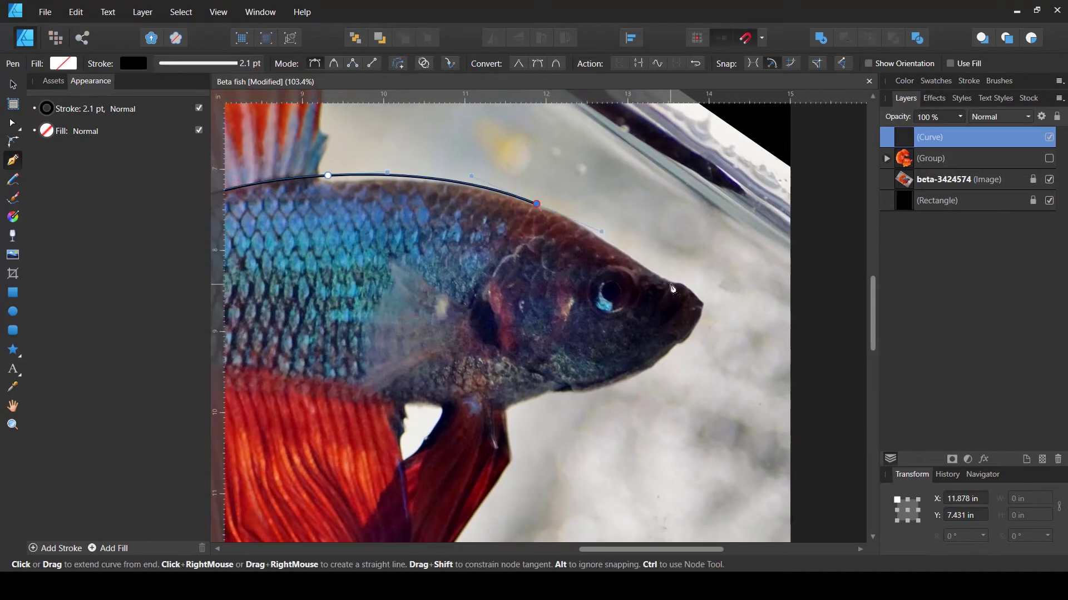
# - Continue the body outline over the forehead, around the snout, and along the lower jaw to the front of the belly
pyautogui.click(671, 280)
pyautogui.click(690, 287)
pyautogui.click(702, 308)
pyautogui.click(684, 341)
pyautogui.click(598, 388)
pyautogui.click(549, 389)
pyautogui.click(445, 402)
pyautogui.moveTo(408, 401); pyautogui.dragTo(537, 392)
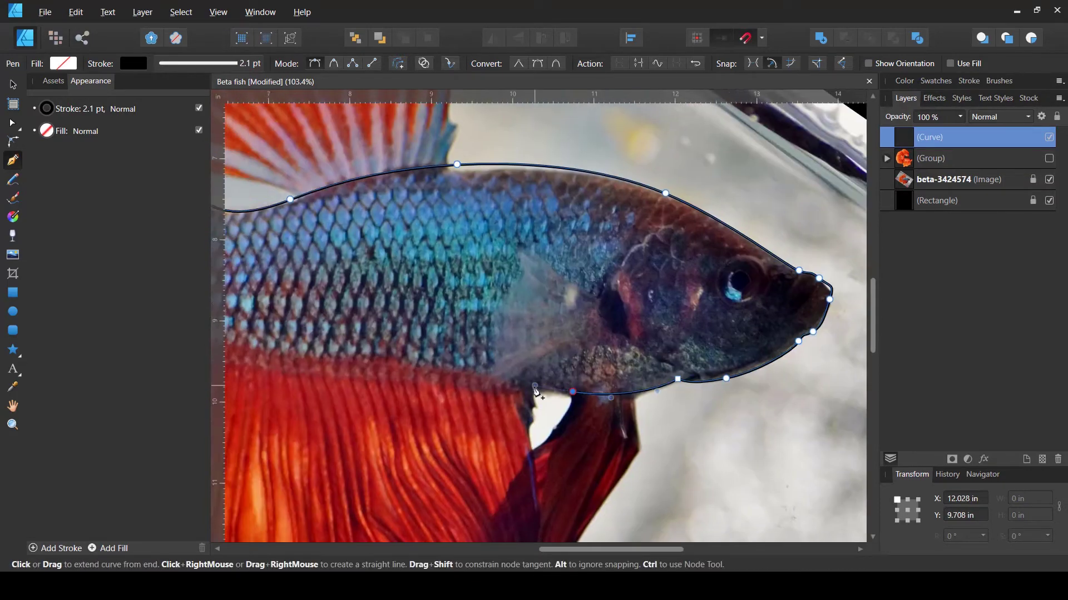
# - Trace the rest of the belly and the scalloped tail base, closing the body outline at its starting node
pyautogui.moveTo(245, 362); pyautogui.dragTo(449, 393)
pyautogui.click(602, 410)
pyautogui.click(393, 376)
pyautogui.click(362, 381)
pyautogui.click(349, 318)
pyautogui.click(354, 273)
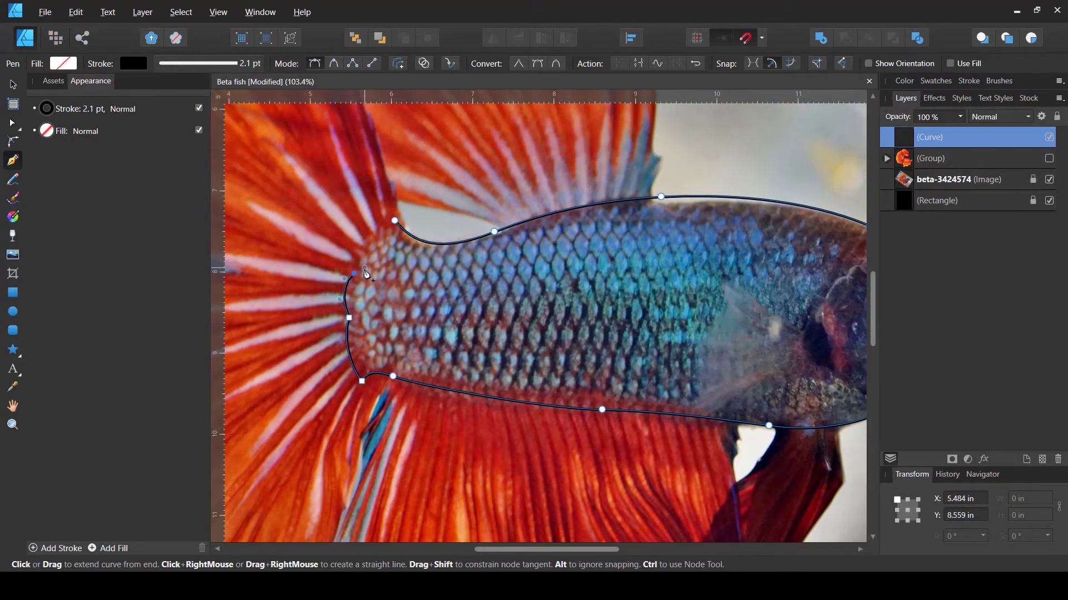
pyautogui.click(367, 274)
pyautogui.click(395, 221)
pyautogui.press('a')
# - Draw an open gill-cover curve from the throat notch in the body outline up behind the cheek, and end the curve
pyautogui.moveTo(575, 345); pyautogui.dragTo(505, 334)
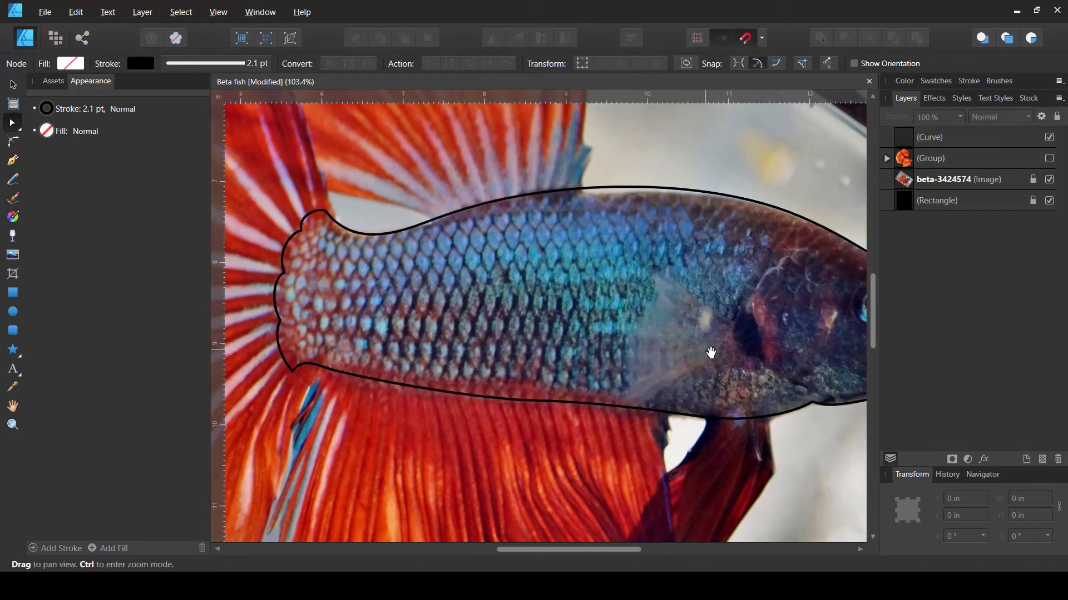
pyautogui.moveTo(706, 353); pyautogui.dragTo(610, 328)
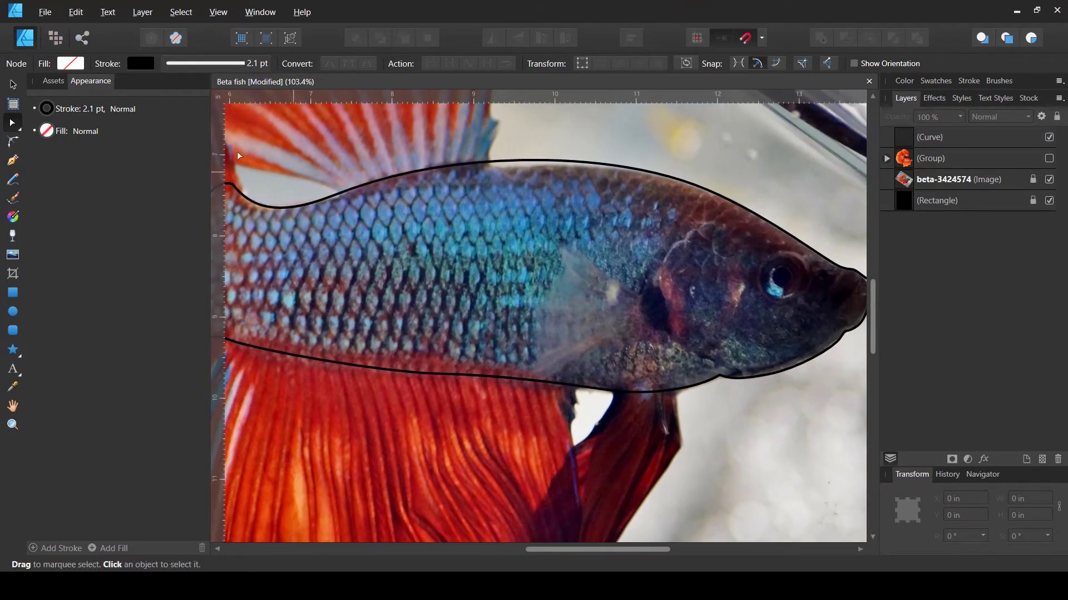
pyautogui.click(17, 164)
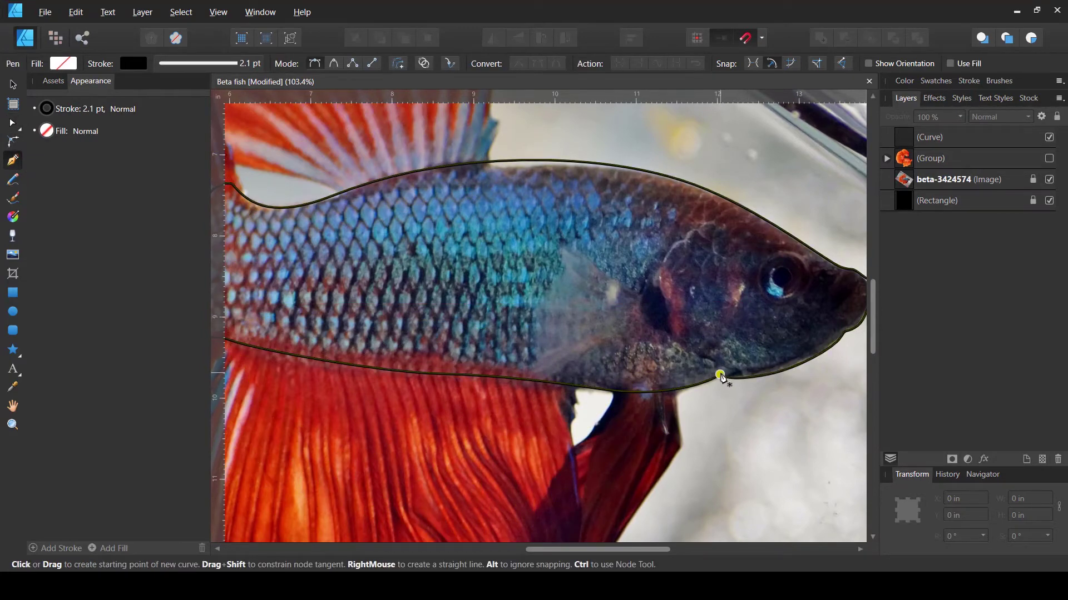
pyautogui.moveTo(720, 375); pyautogui.dragTo(737, 392)
pyautogui.moveTo(661, 331); pyautogui.dragTo(680, 348)
pyautogui.moveTo(667, 252); pyautogui.dragTo(691, 241)
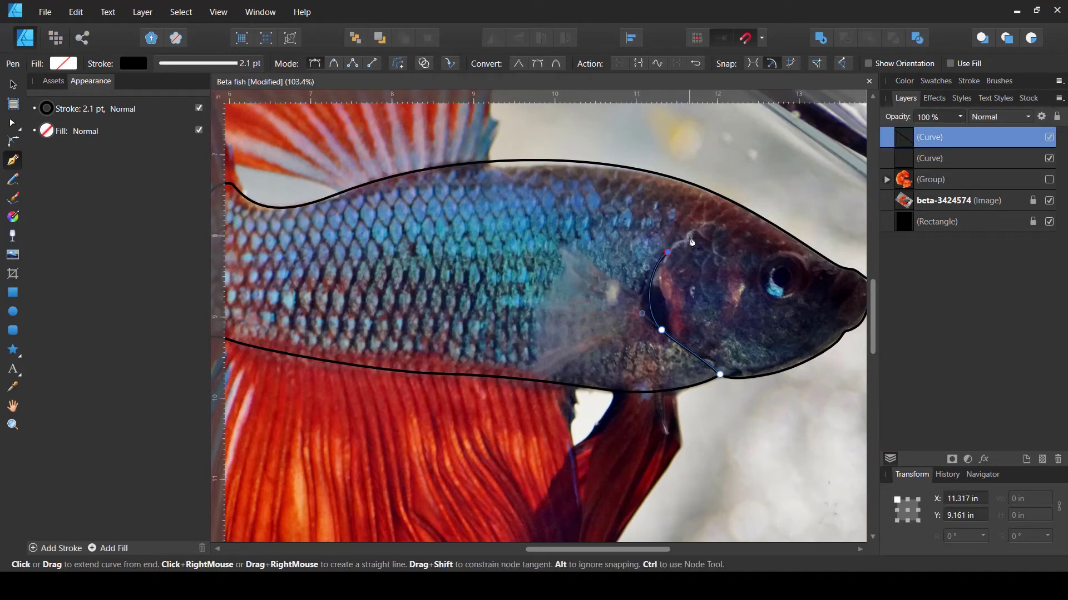
pyautogui.press('Escape')
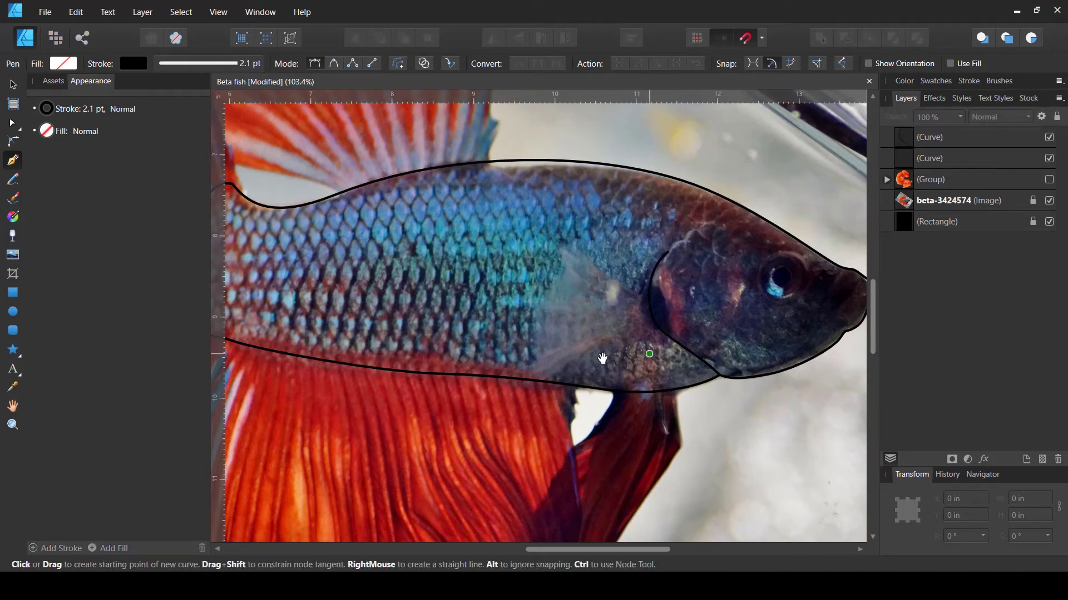
pyautogui.hscroll(-5, 584, 360)
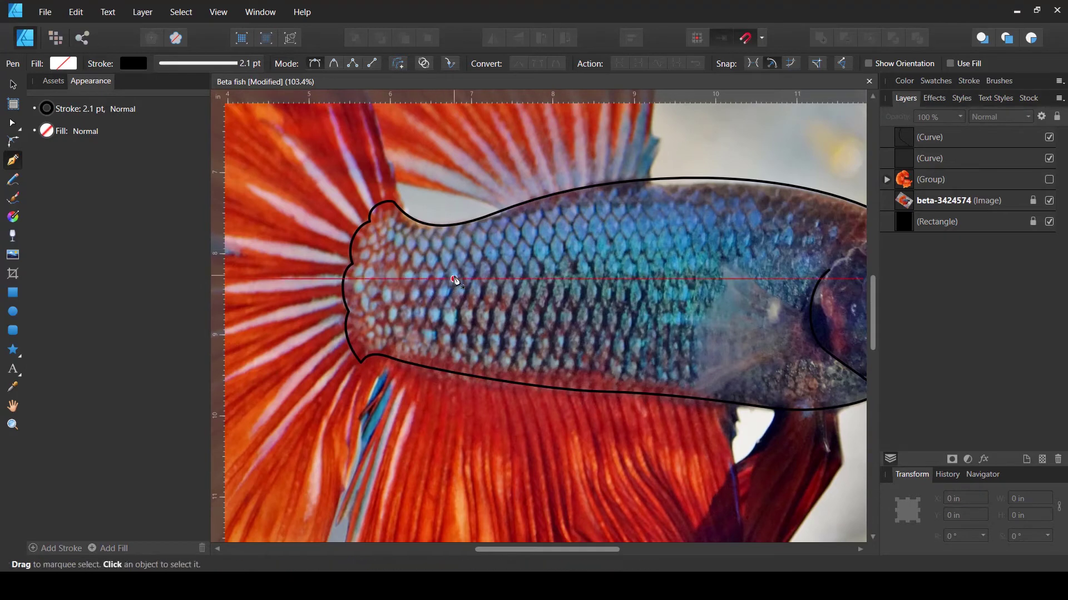
# - Set the Pen tool's stroke width to 1 pt for tracing the scales
pyautogui.scroll(1, 454, 283)
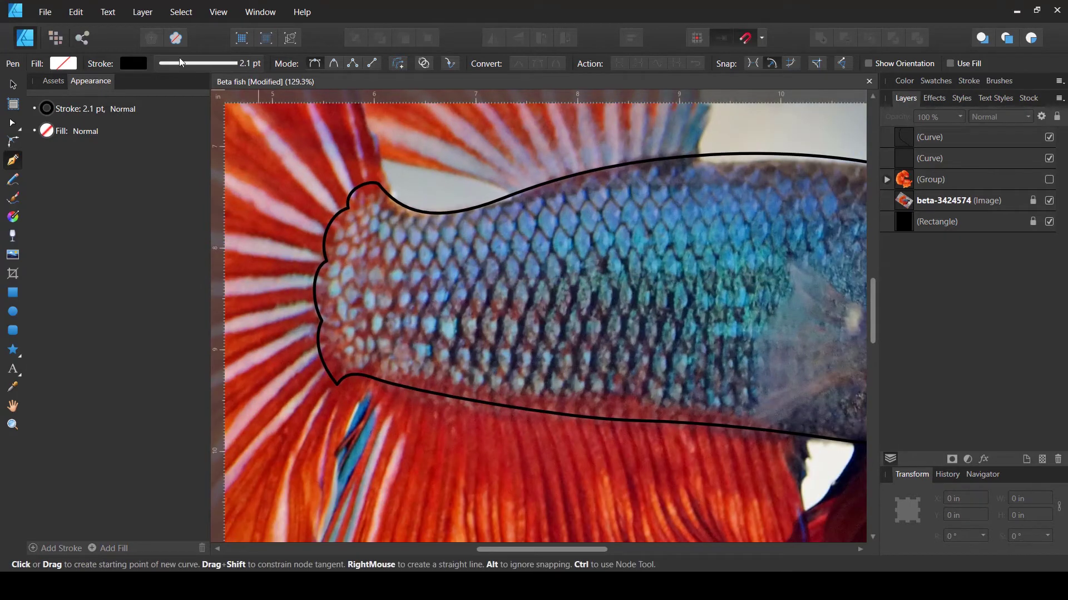
pyautogui.click(205, 65)
pyautogui.moveTo(182, 109); pyautogui.dragTo(179, 113)
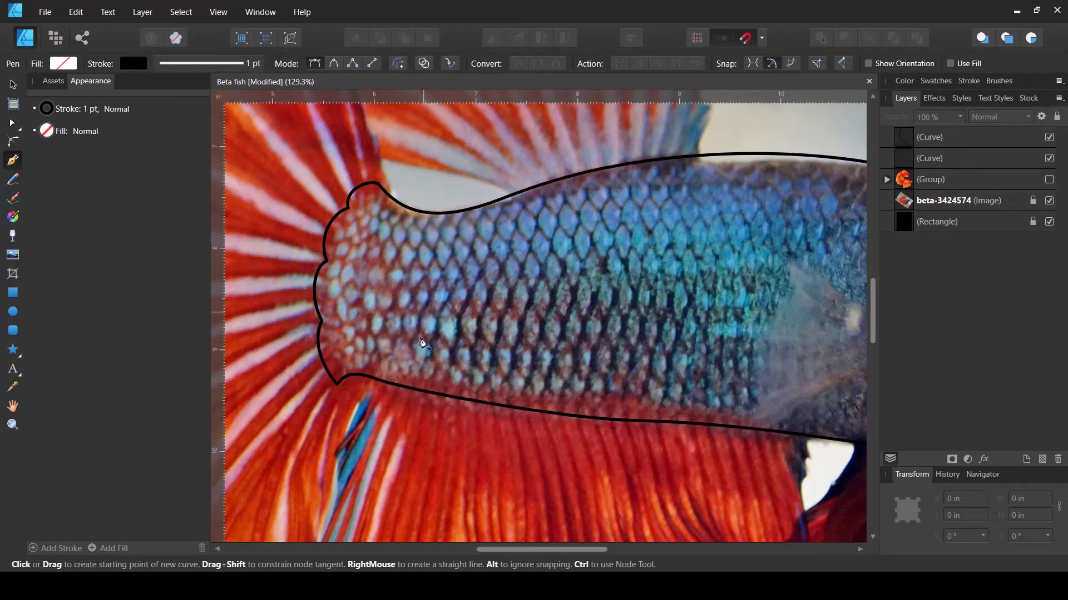
pyautogui.press('ctrl')
pyautogui.scroll(1, 662, 300)
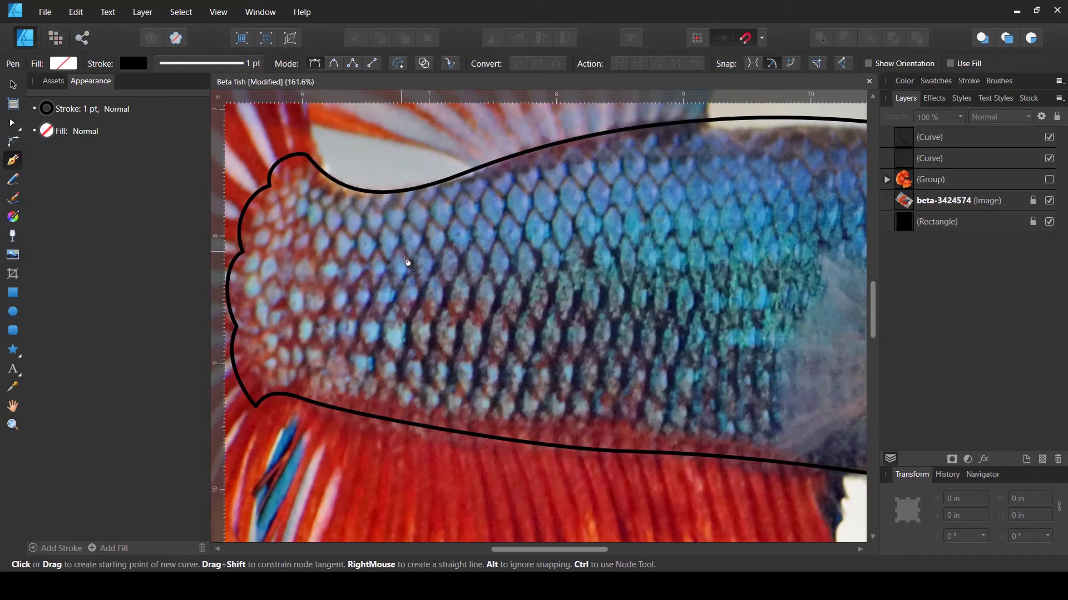
# - Draw a scalloped scale line just inside the tail end of the body, from the upper to the lower outline
pyautogui.moveTo(414, 264); pyautogui.dragTo(654, 278)
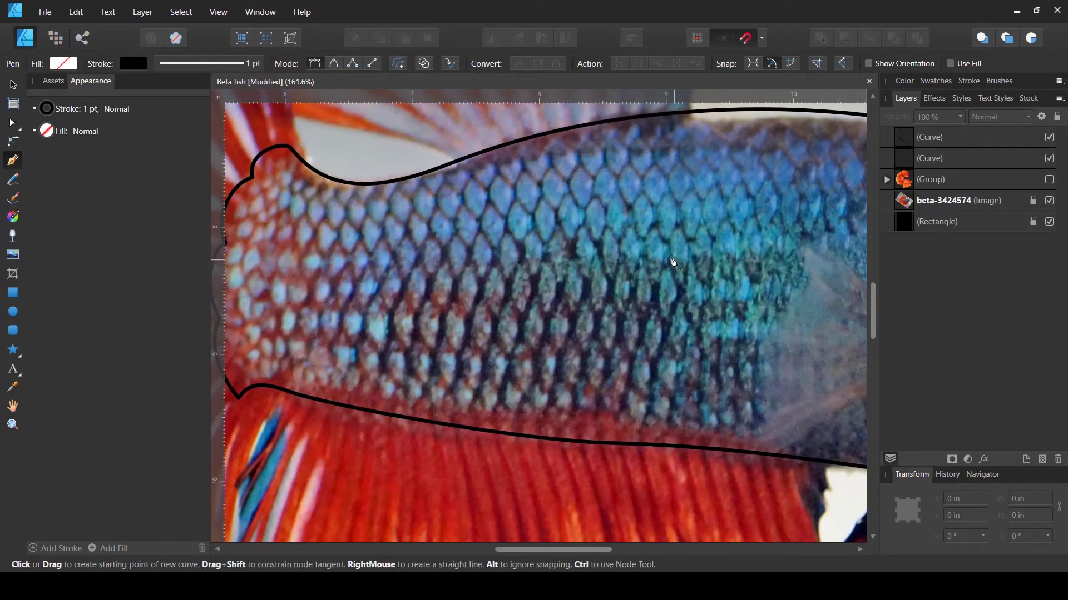
pyautogui.moveTo(689, 272)
pyautogui.mouseDown()
pyautogui.moveTo(615, 291)
pyautogui.moveTo(576, 279)
pyautogui.moveTo(697, 280)
pyautogui.mouseUp()
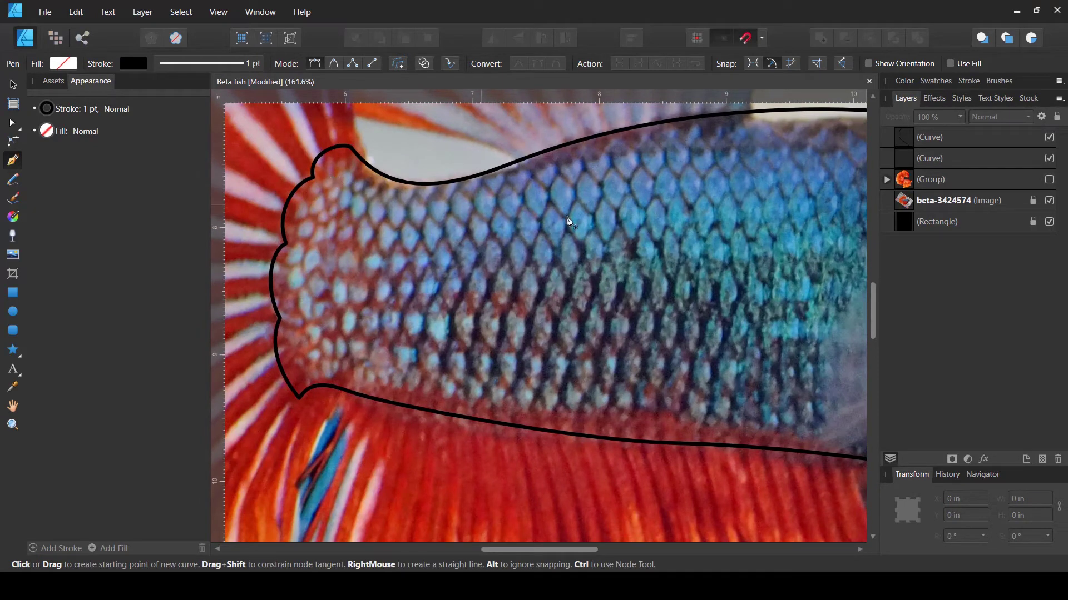
pyautogui.moveTo(753, 298); pyautogui.dragTo(600, 341)
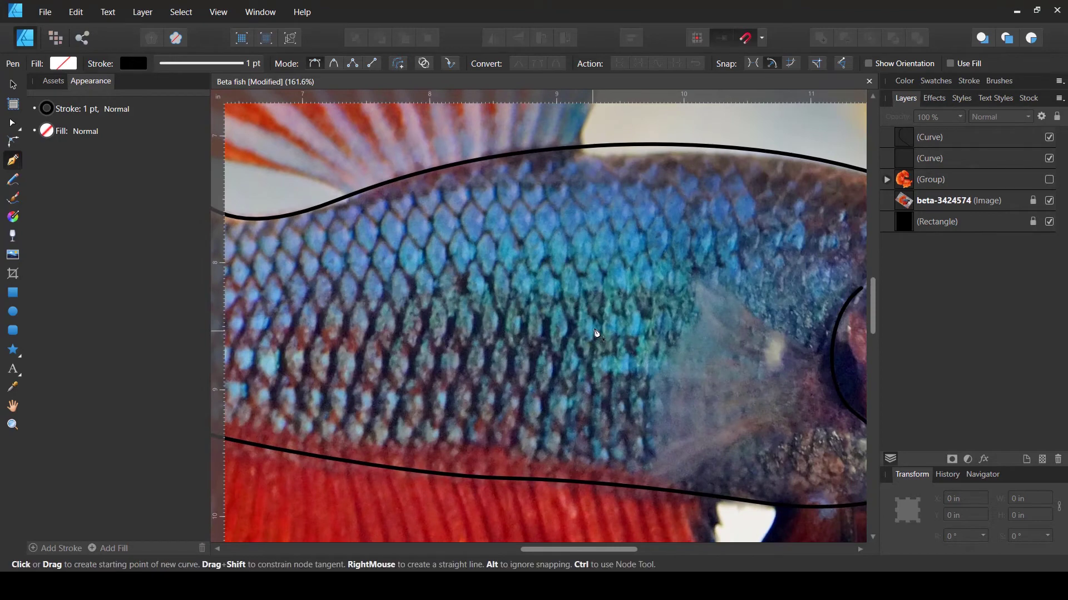
pyautogui.hscroll(-5, 596, 334)
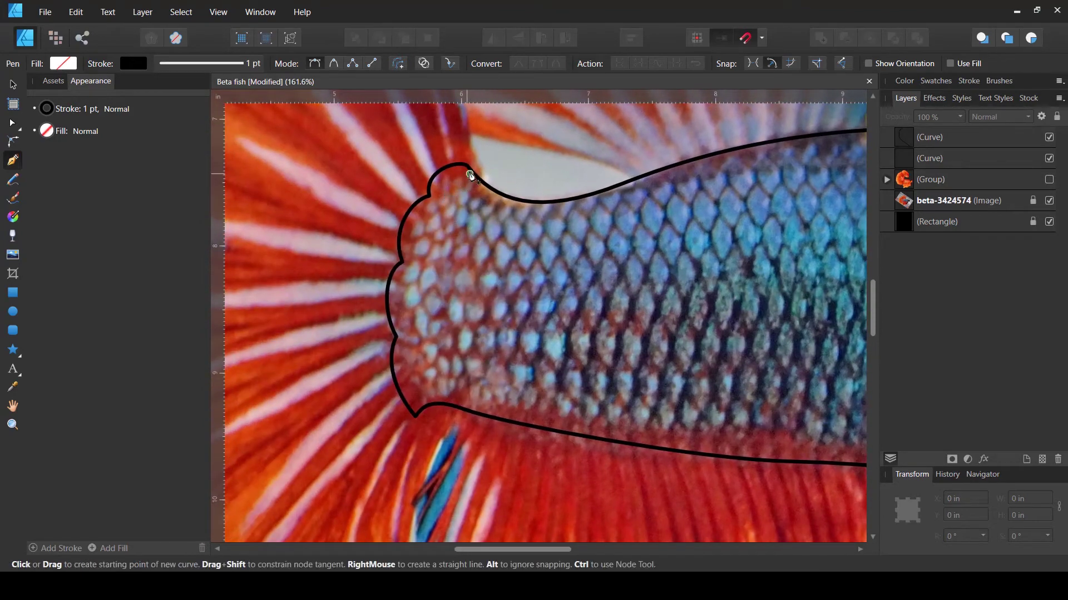
pyautogui.click(465, 175)
pyautogui.moveTo(455, 196); pyautogui.dragTo(401, 365)
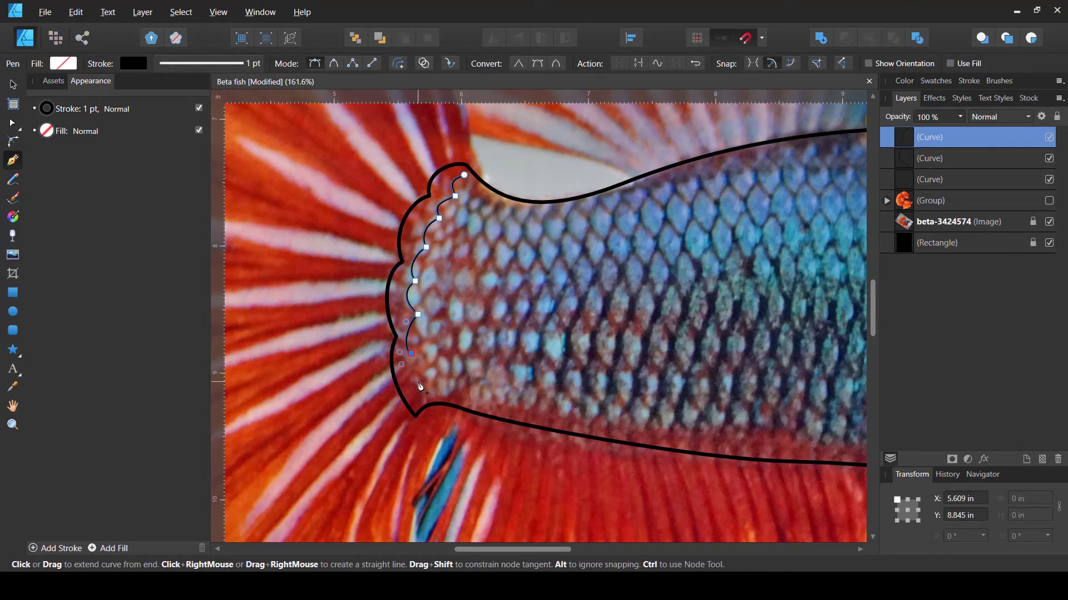
pyautogui.moveTo(422, 399); pyautogui.dragTo(440, 390)
pyautogui.press('Escape')
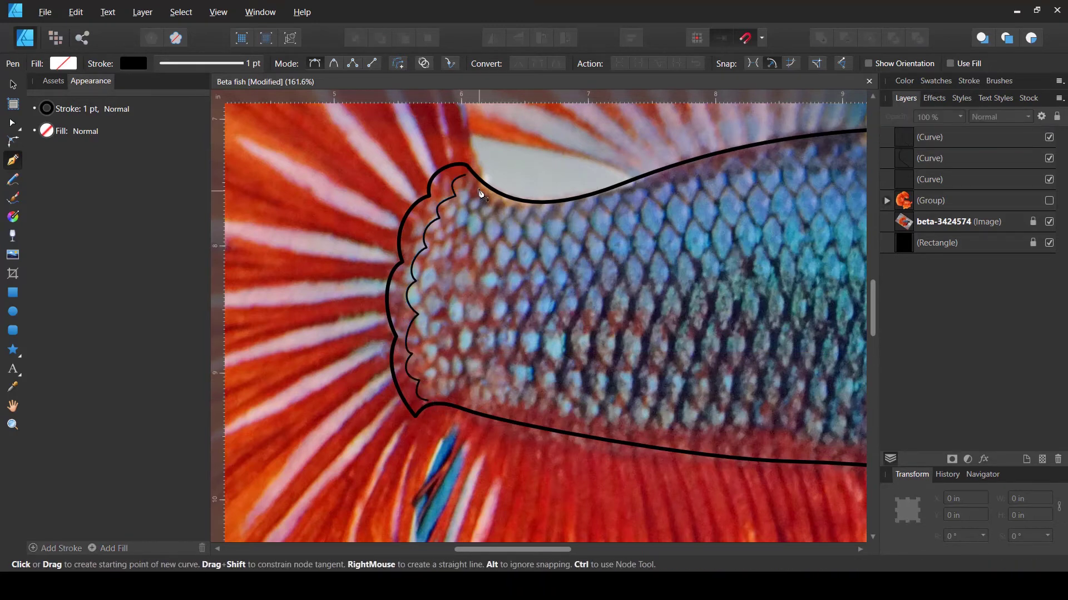
# - Draw a second scalloped scale line beside the first, following the next column of scales towards the head
pyautogui.click(482, 195)
pyautogui.click(452, 278)
pyautogui.click(439, 392)
pyautogui.press('Escape')
# - Trace the third column of scales from the tail with another scalloped open curve
pyautogui.click(493, 213)
pyautogui.click(481, 243)
pyautogui.click(470, 264)
pyautogui.click(464, 291)
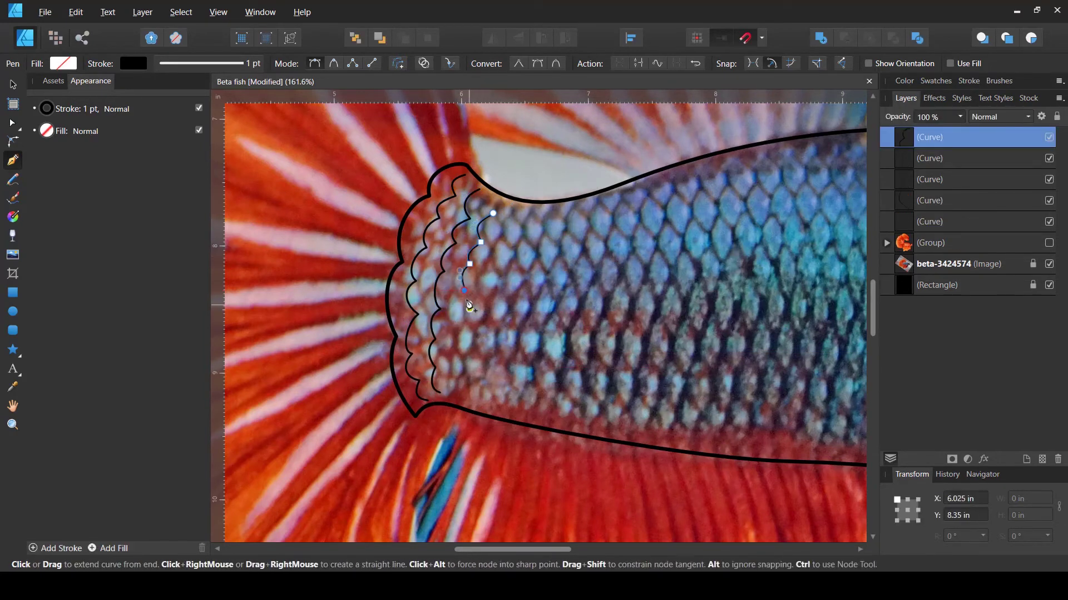
pyautogui.click(460, 392)
pyautogui.press('Escape')
# - Trace the fourth column of scales from the tail, running from the dip in the back to the lower body edge
pyautogui.click(514, 213)
pyautogui.click(509, 247)
pyautogui.click(501, 271)
pyautogui.click(493, 303)
pyautogui.click(486, 332)
pyautogui.click(485, 367)
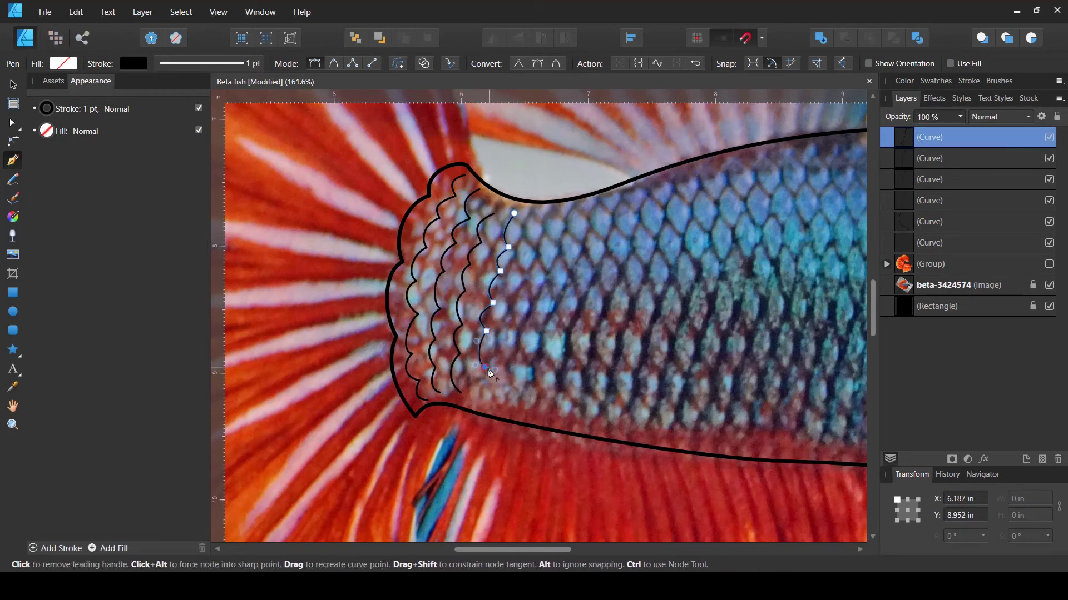
pyautogui.click(485, 392)
pyautogui.press('Escape')
# - Draw the fifth scalloped scale line from the tail, ending near the lower body outline
pyautogui.click(560, 213)
pyautogui.click(544, 247)
pyautogui.click(537, 279)
pyautogui.click(527, 309)
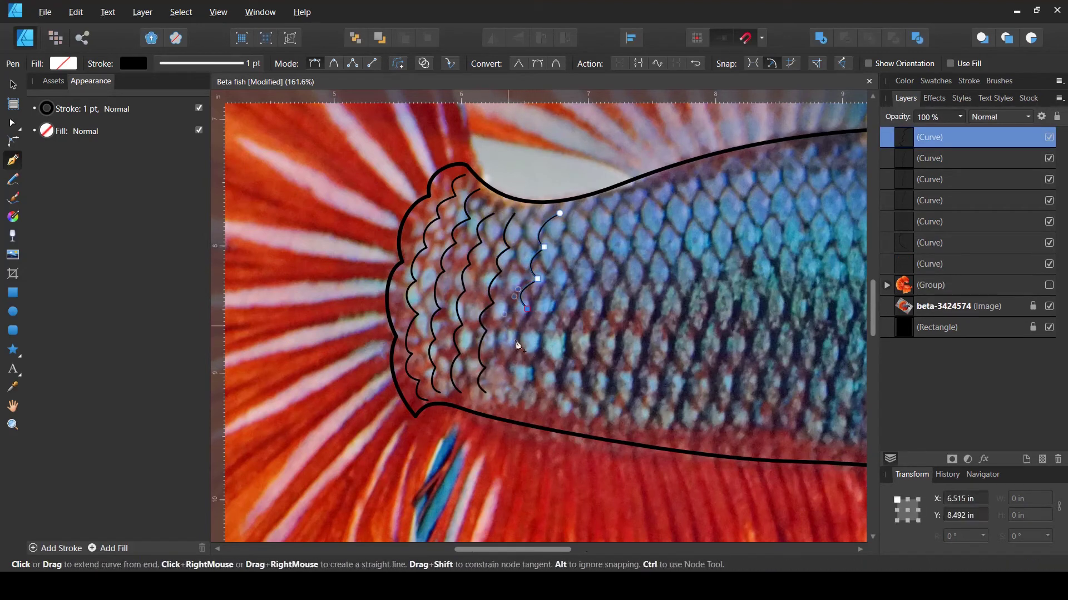
pyautogui.click(519, 408)
# - Duplicate the drawn scale lines and place the copies over the scale columns further towards the middle of the body
pyautogui.press('v')
pyautogui.moveTo(350, 133); pyautogui.dragTo(662, 312)
pyautogui.hotkey('ctrl', 'j')
pyautogui.moveTo(577, 128); pyautogui.dragTo(590, 129)
pyautogui.click(626, 203)
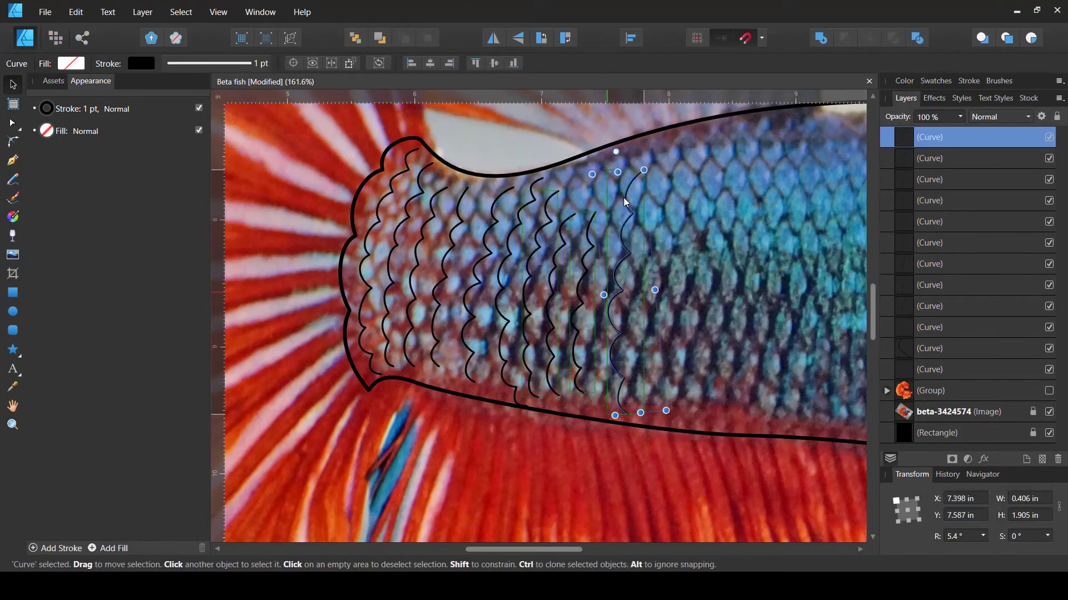
# - Adjust the copied scale lines individually so they fit the photo's scales and the height of the body
pyautogui.click(589, 234)
pyautogui.click(556, 262)
pyautogui.click(529, 339)
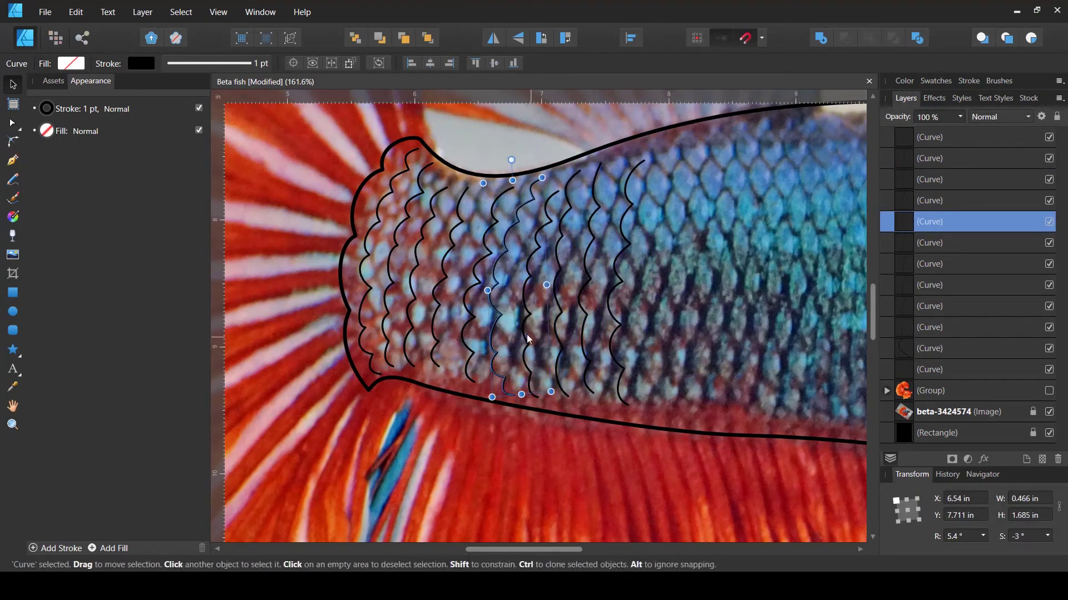
pyautogui.click(548, 311)
pyautogui.click(533, 156)
# - Duplicate more scale lines and place the copies across the middle of the body towards the head
pyautogui.click(767, 357)
pyautogui.moveTo(768, 358); pyautogui.dragTo(574, 312)
pyautogui.hotkey('ctrl', 'j')
pyautogui.moveTo(624, 129); pyautogui.dragTo(532, 199)
pyautogui.click(485, 225)
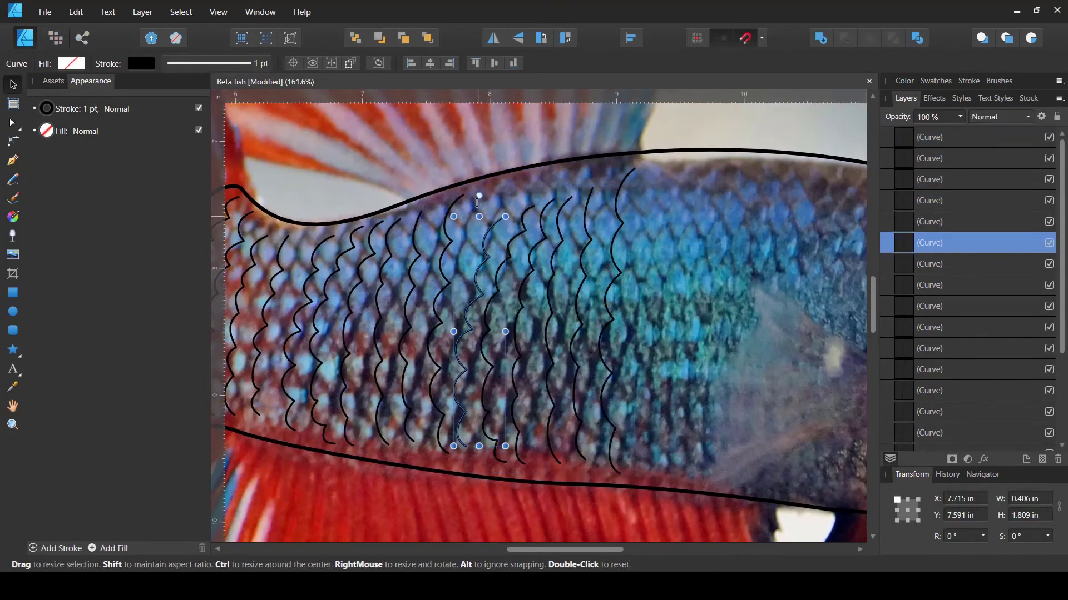
# - Resize and reposition the mid-body copies to span the back and belly outlines, then deselect them
pyautogui.click(531, 215)
pyautogui.click(548, 456)
pyautogui.moveTo(519, 194); pyautogui.dragTo(527, 177)
pyautogui.click(548, 345)
pyautogui.moveTo(579, 233); pyautogui.dragTo(592, 231)
pyautogui.hotkey('ctrl', 'd')
# - Draw a new scalloped scale line with the Pen tool in front of the last copied line, from back to belly
pyautogui.press('p')
pyautogui.hscroll(3, 660, 365)
pyautogui.moveTo(581, 146); pyautogui.dragTo(558, 166)
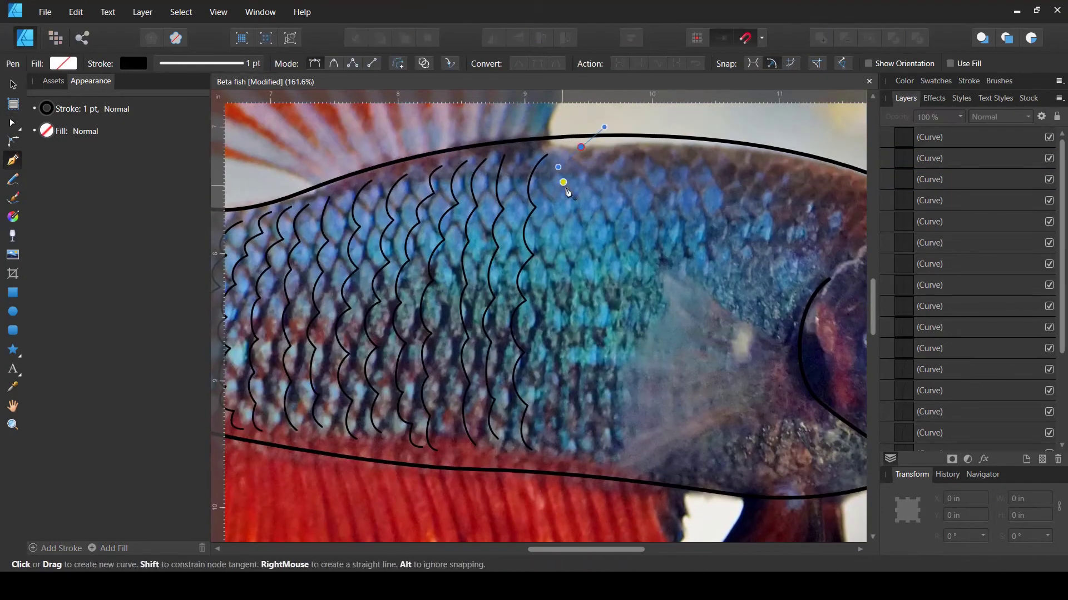
pyautogui.click(559, 281)
pyautogui.click(545, 362)
pyautogui.click(556, 456)
pyautogui.hotkey('ctrl', 'd')
# - Trace the next scale column towards the head, starting just below the highest part of the back outline
pyautogui.click(608, 146)
pyautogui.click(599, 174)
pyautogui.click(599, 221)
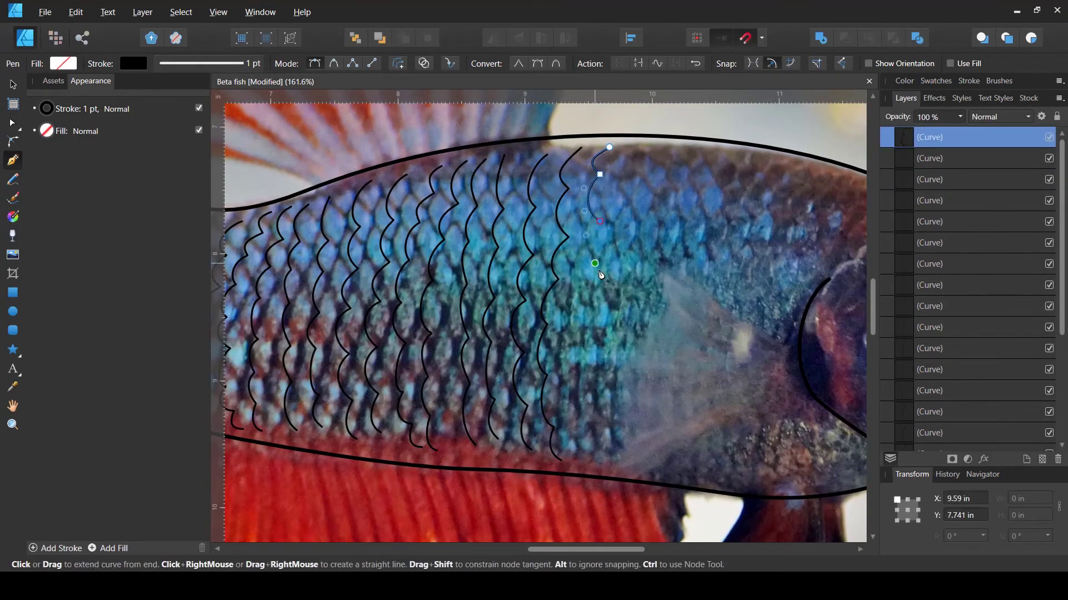
pyautogui.click(591, 273)
pyautogui.click(579, 356)
pyautogui.click(588, 451)
pyautogui.hotkey('ctrl', 'd')
# - Trace the scale column along the rear edge of the pectoral fin down to the belly
pyautogui.click(654, 155)
pyautogui.click(641, 197)
pyautogui.click(634, 241)
pyautogui.click(630, 278)
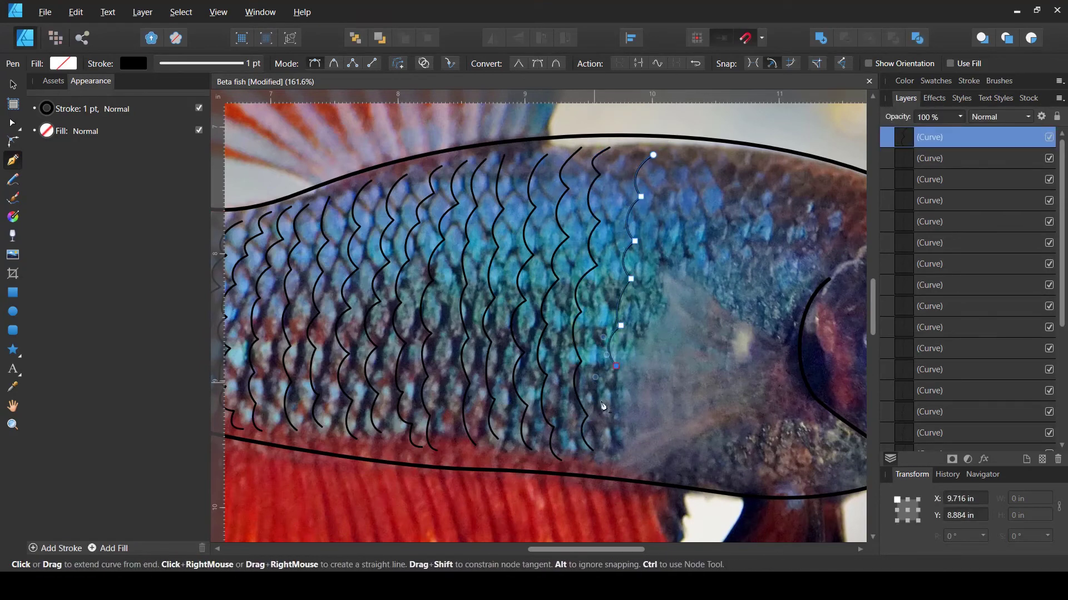
pyautogui.click(604, 411)
pyautogui.click(600, 460)
pyautogui.hotkey('ctrl', 'd')
# - Draw a scalloped scale line from the back across the rear part of the pectoral fin
pyautogui.hscroll(3, 601, 461)
pyautogui.click(574, 151)
pyautogui.click(559, 197)
pyautogui.click(556, 236)
pyautogui.click(551, 283)
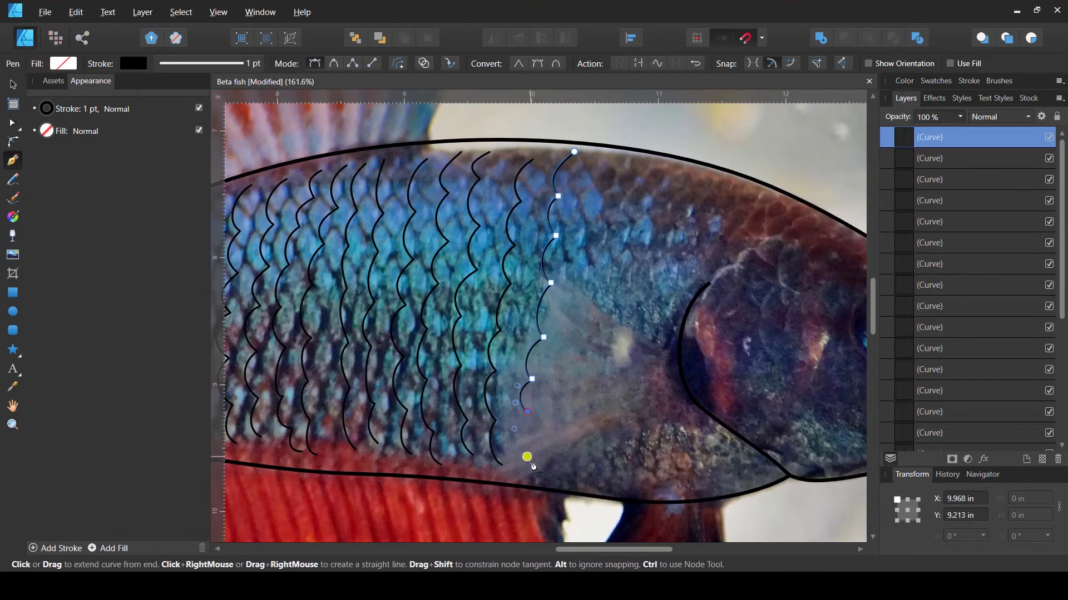
pyautogui.click(526, 457)
pyautogui.hotkey('ctrl', 'd')
# - Draw another scalloped scale line through the middle of the pectoral fin, then deselect it
pyautogui.click(610, 173)
pyautogui.click(587, 267)
pyautogui.click(565, 448)
pyautogui.hotkey('ctrl', 'd')
# - Draw a scalloped scale line through the base of the pectoral fin, from the back to the belly outline
pyautogui.hscroll(3, 565, 448)
pyautogui.click(530, 164)
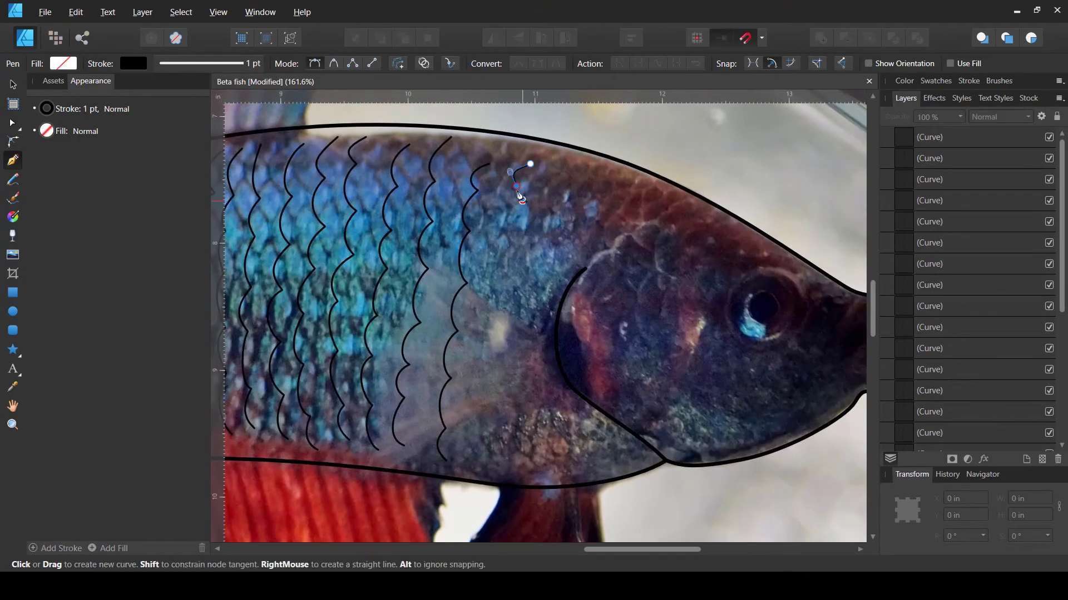
pyautogui.moveTo(520, 195); pyautogui.dragTo(521, 200)
pyautogui.click(510, 227)
pyautogui.click(507, 260)
pyautogui.click(504, 305)
pyautogui.click(495, 360)
pyautogui.click(488, 405)
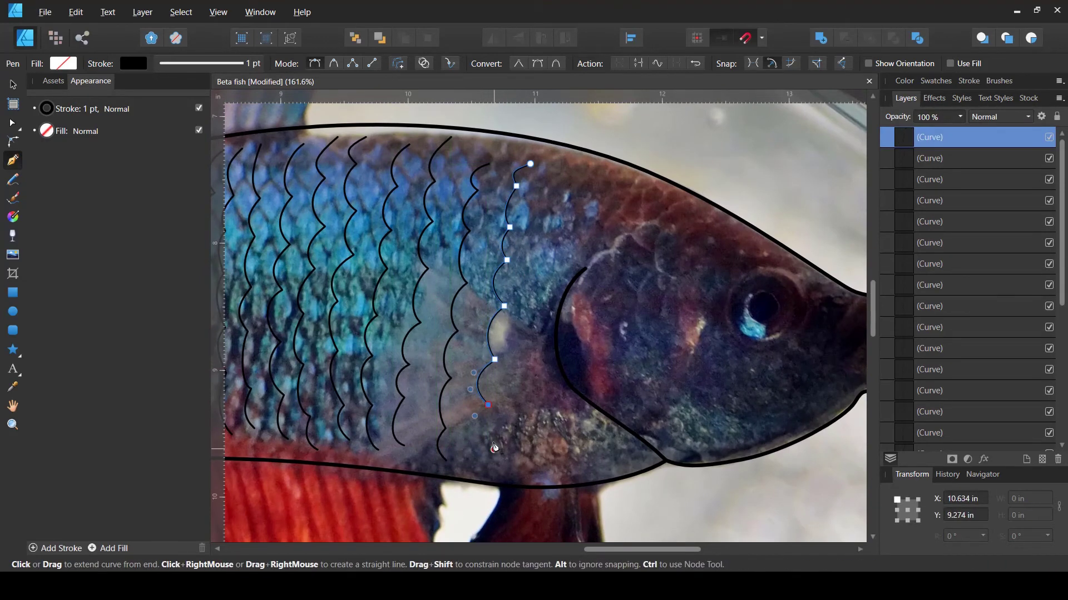
pyautogui.click(490, 472)
pyautogui.hotkey('ctrl', 'd')
# - Draw the last full-height scale line just behind the gill cover curve
pyautogui.click(560, 179)
pyautogui.click(541, 239)
pyautogui.click(526, 301)
pyautogui.click(521, 389)
pyautogui.click(542, 473)
pyautogui.hotkey('ctrl', 'd')
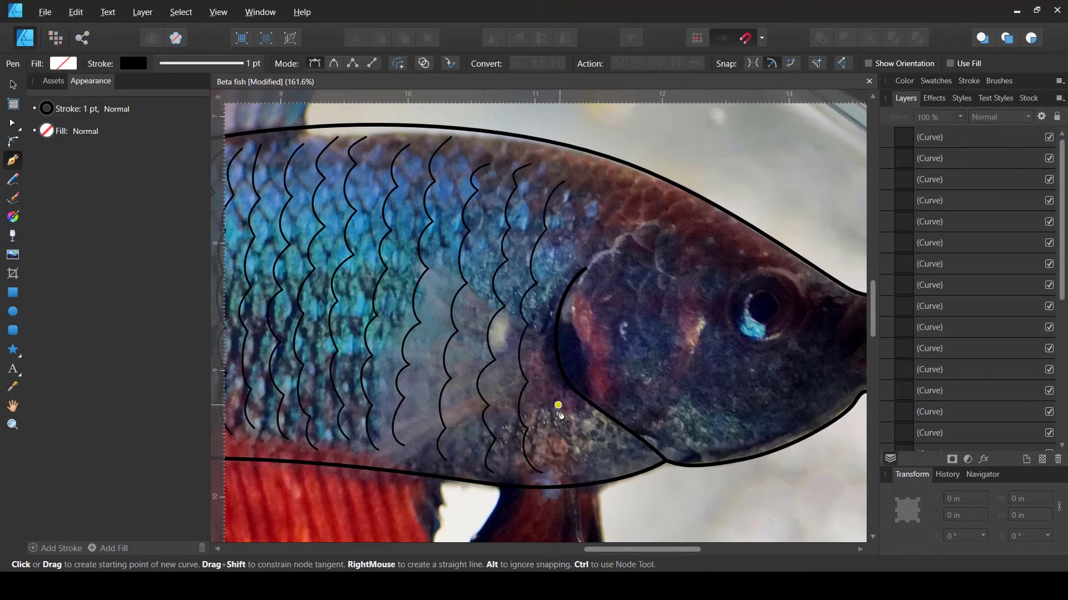
# - Draw short scale lines in the remaining gaps below and above the gill cover curve
pyautogui.click(557, 406)
pyautogui.click(566, 452)
pyautogui.hotkey('ctrl', 'd')
pyautogui.click(571, 179)
pyautogui.hotkey('ctrl', 'd')
pyautogui.click(624, 185)
pyautogui.click(604, 221)
pyautogui.click(593, 255)
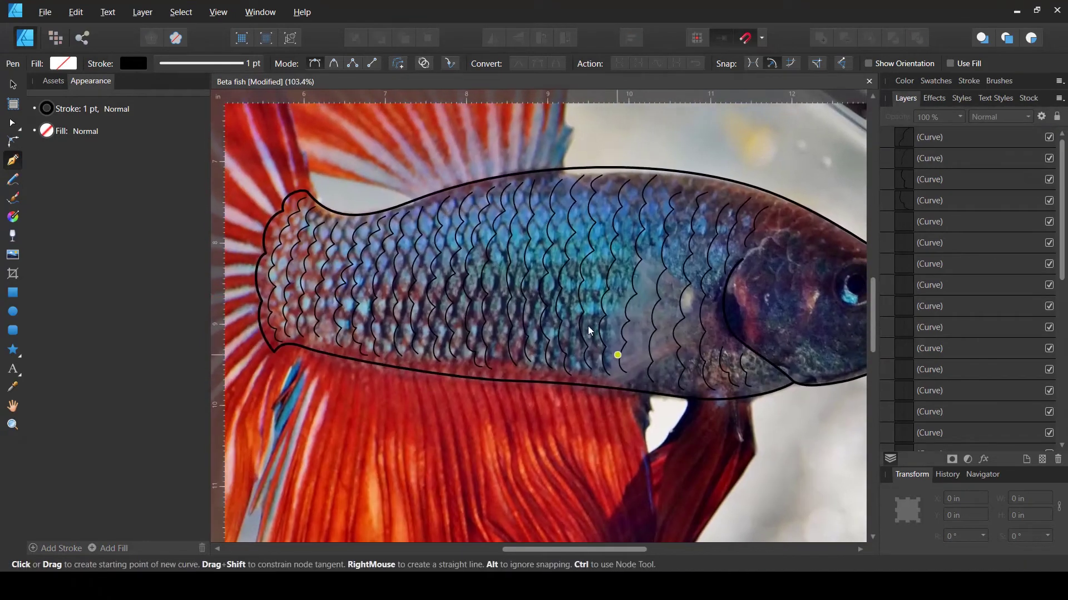
# - Select all the scale curves without the two body outlines and set their stroke width to 1.4 pt
pyautogui.press('v')
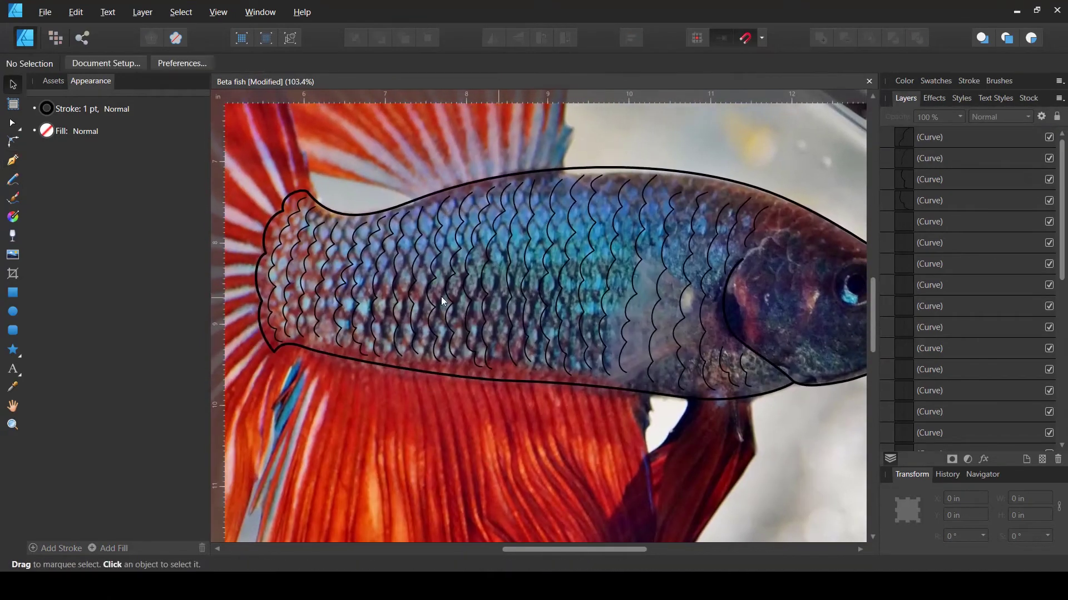
pyautogui.click(949, 144)
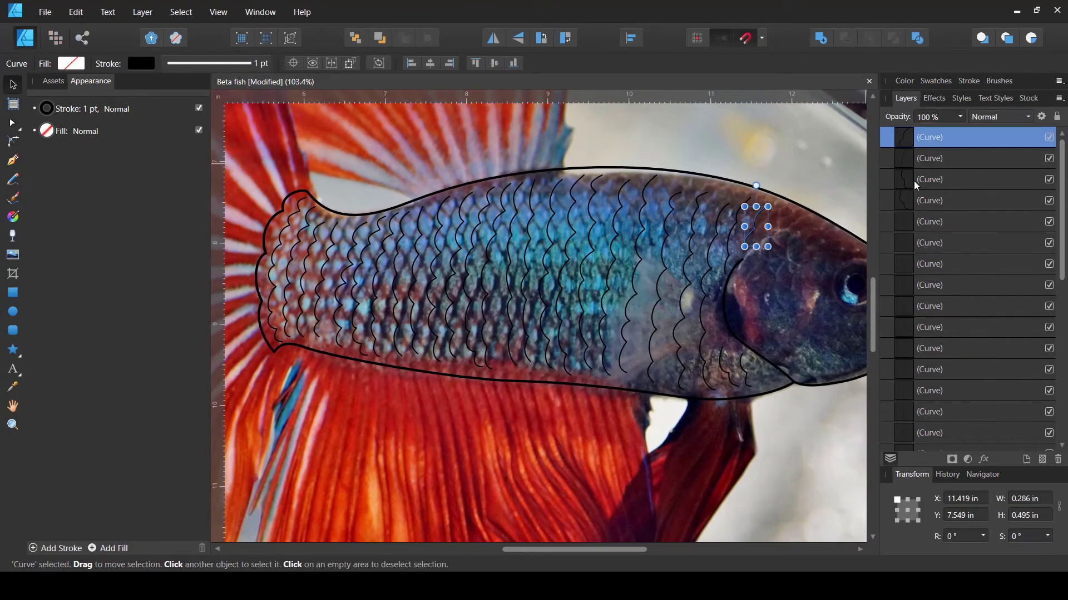
pyautogui.scroll(-5, 966, 348)
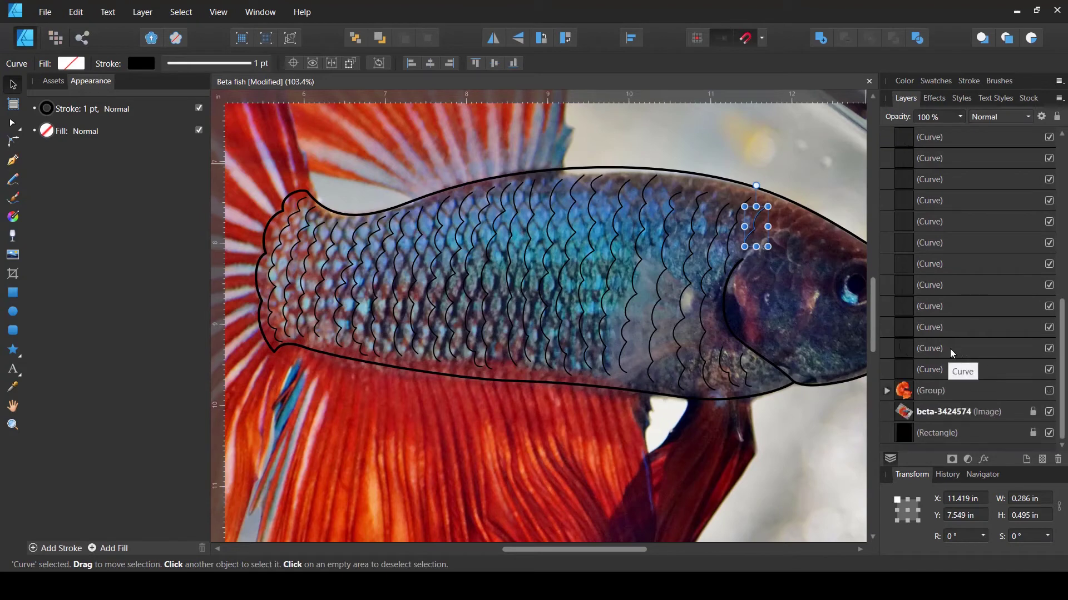
pyautogui.keyDown('shift'); pyautogui.click(947, 329); pyautogui.keyUp('shift')
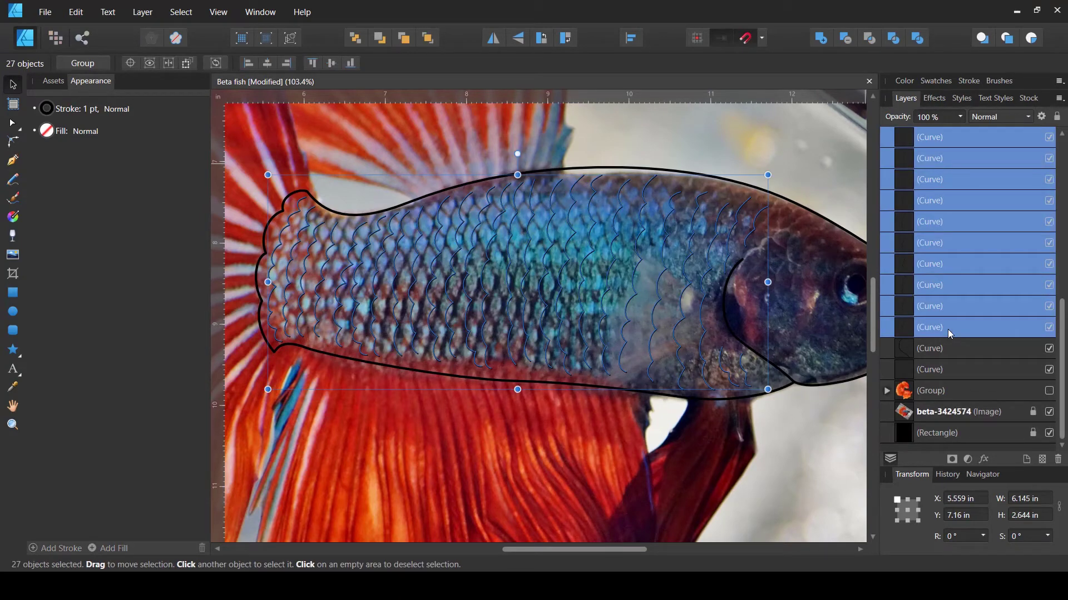
pyautogui.click(49, 114)
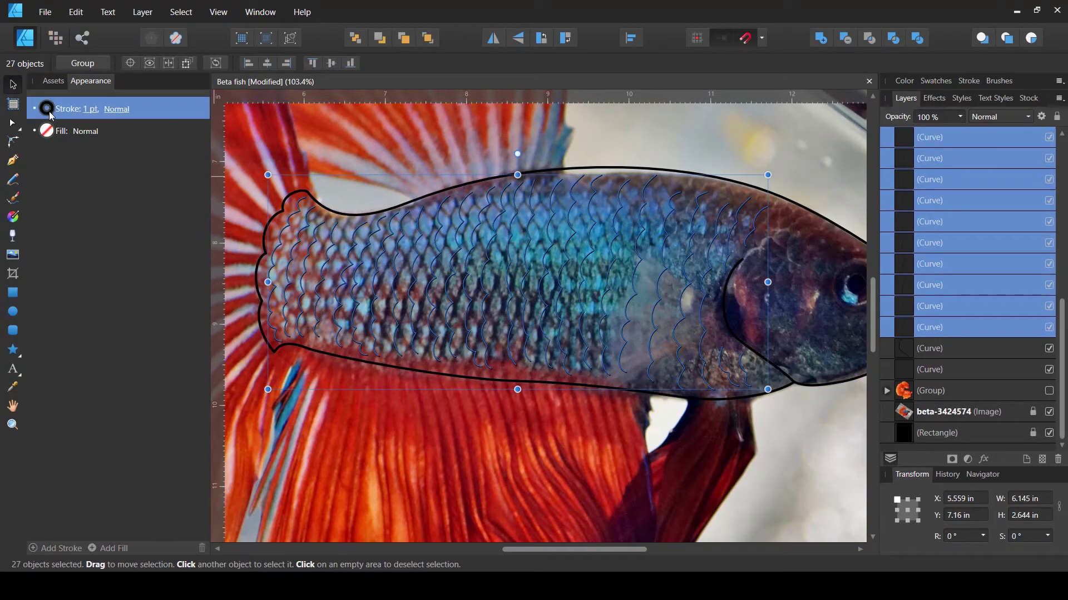
pyautogui.click(51, 112)
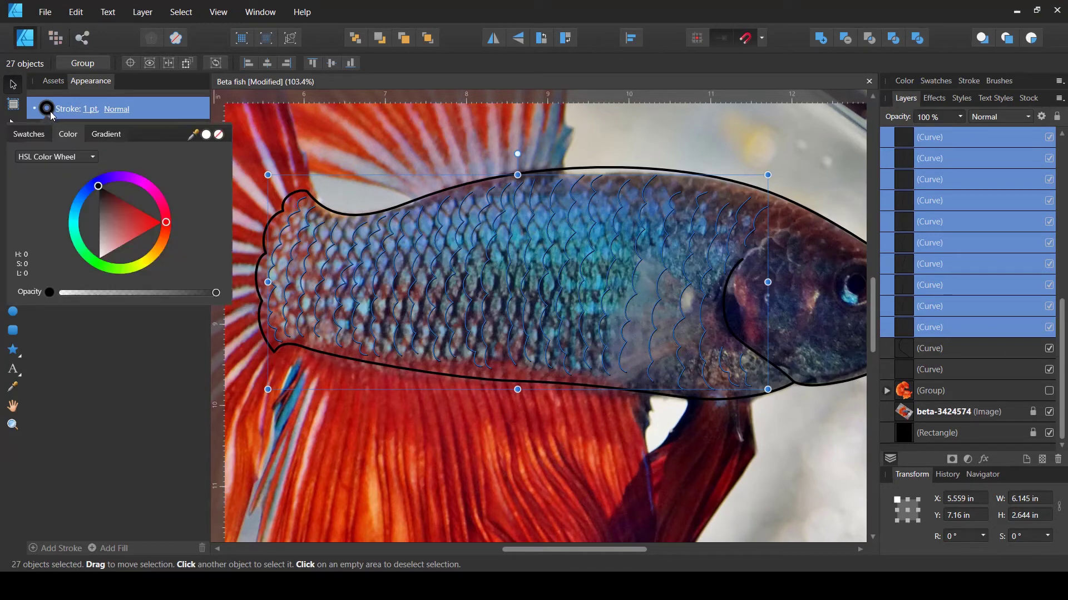
pyautogui.click(88, 113)
pyautogui.click(90, 113)
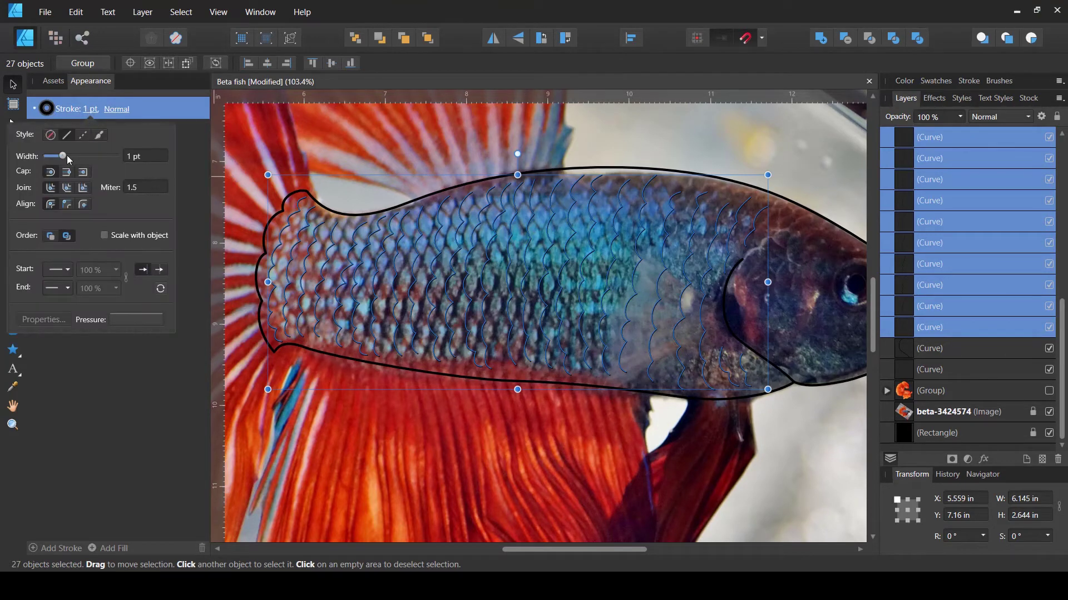
pyautogui.moveTo(66, 155); pyautogui.dragTo(63, 156)
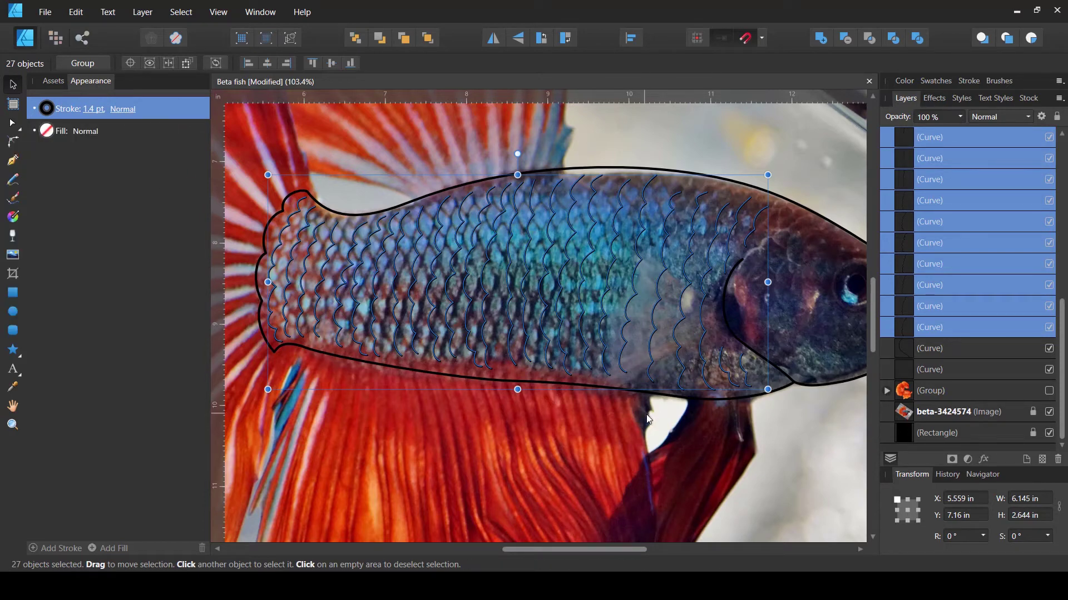
# - Group the selected scale curves and clear the selection
pyautogui.hotkey('ctrl', 'g')
pyautogui.hscroll(5, 694, 444)
pyautogui.click(889, 256)
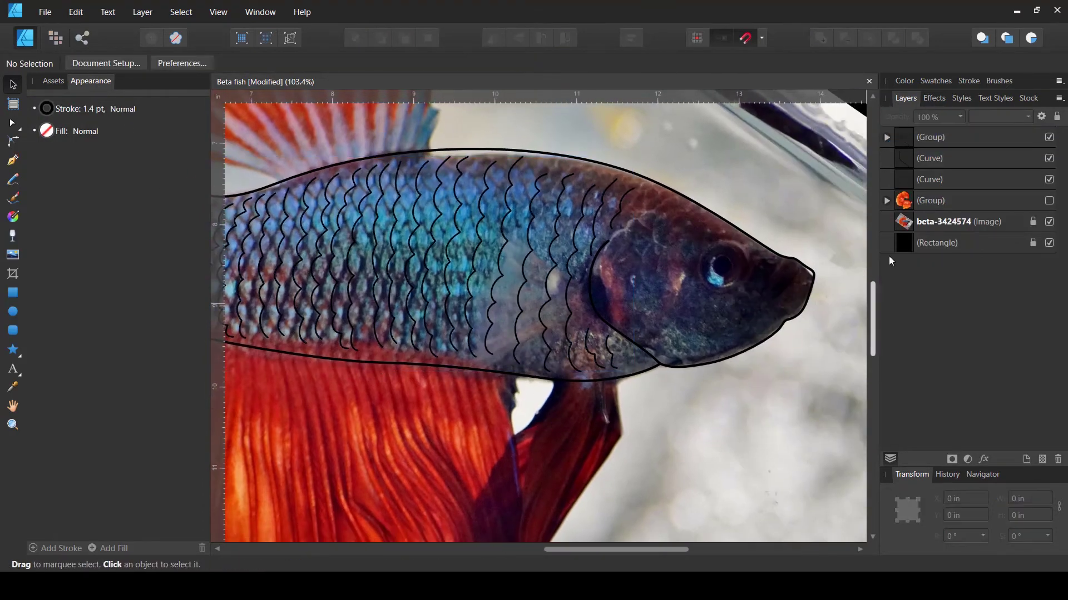
# - Hide the black background rectangle and the beta-3424574 reference photo to check the line art
pyautogui.click(1049, 243)
pyautogui.click(1050, 222)
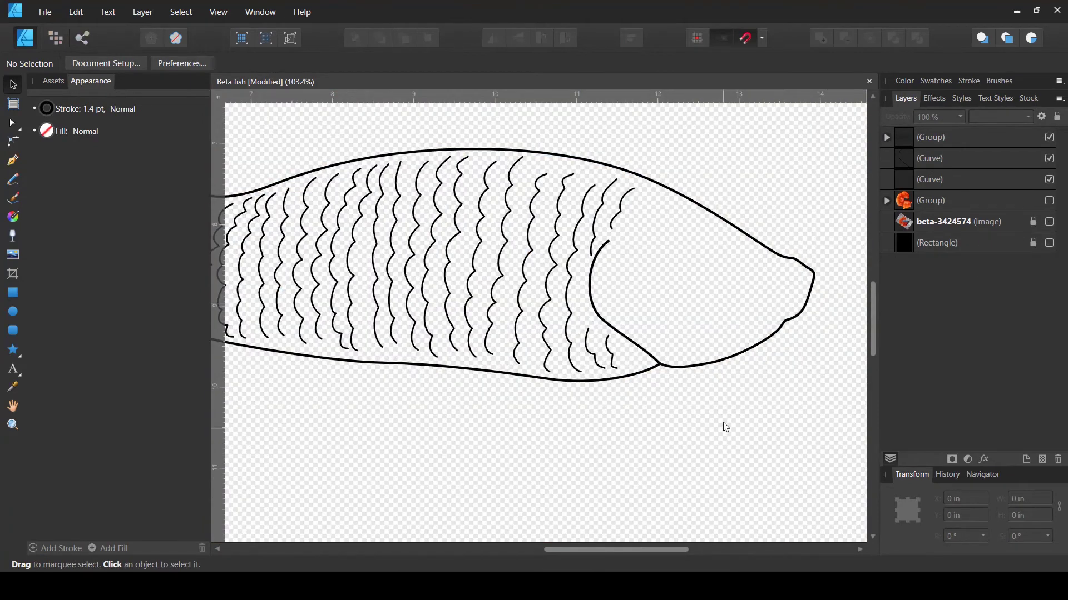
pyautogui.scroll(-4, 729, 403)
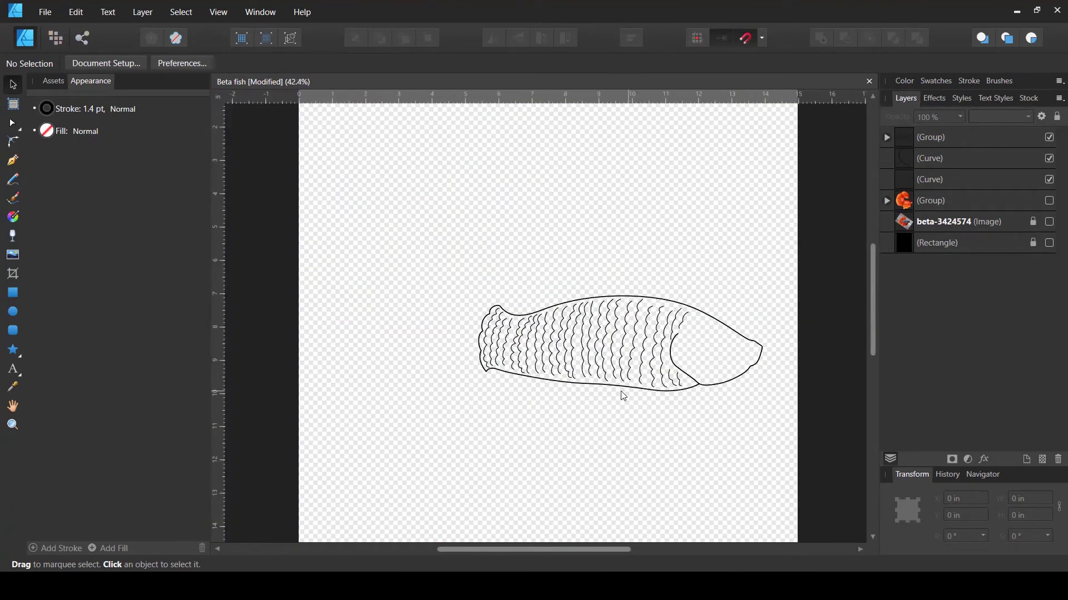
pyautogui.scroll(2, 624, 396)
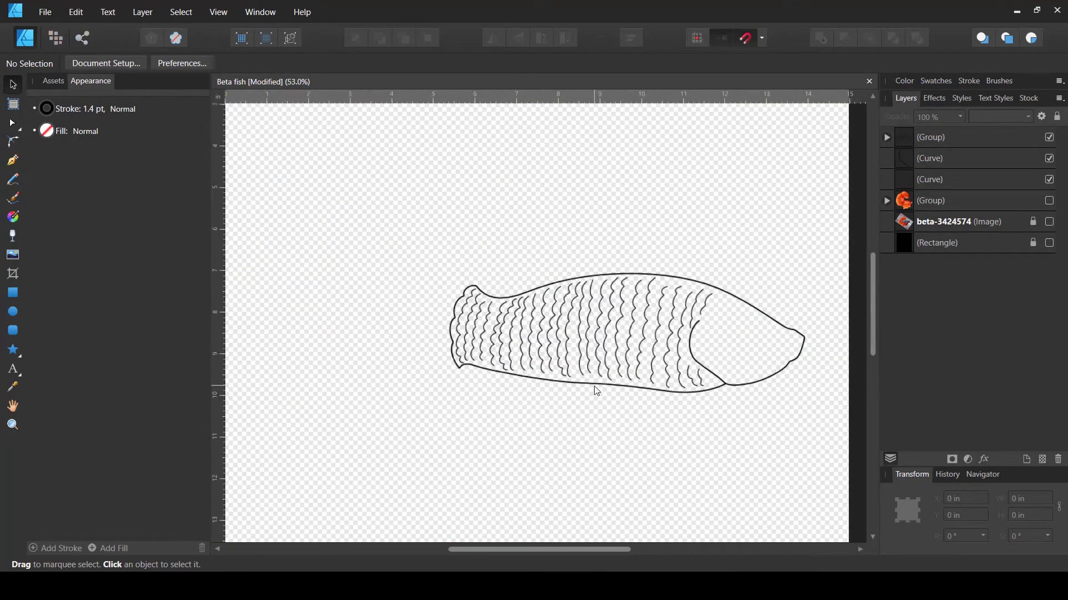
# - Reshape two mid-body scale lines by repositioning their nodes to even out the spacing, and clear the selection
pyautogui.scroll(2, 569, 381)
pyautogui.scroll(2, 567, 378)
pyautogui.doubleClick(564, 374)
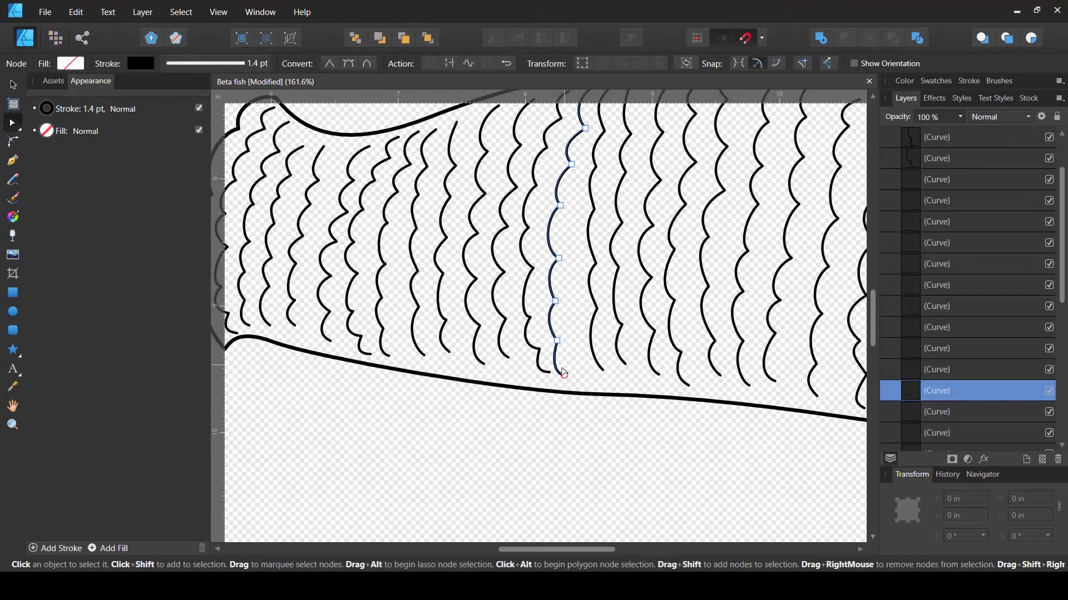
pyautogui.moveTo(563, 372); pyautogui.dragTo(577, 374)
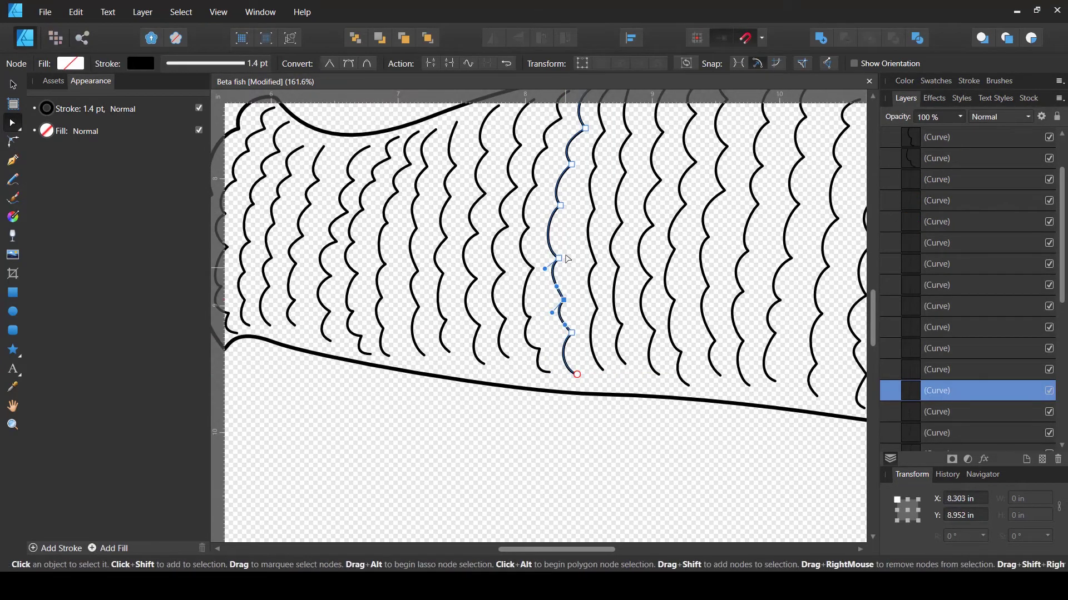
pyautogui.scroll(3, 568, 259)
pyautogui.click(547, 312)
pyautogui.click(582, 289)
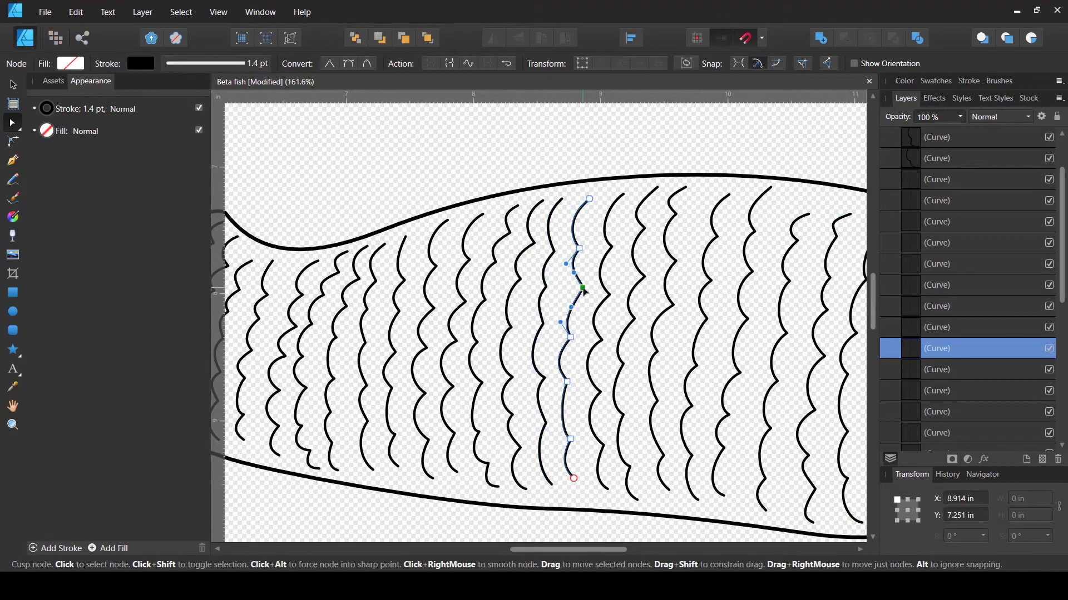
pyautogui.click(549, 311)
pyautogui.scroll(-5, 589, 293)
pyautogui.click(616, 430)
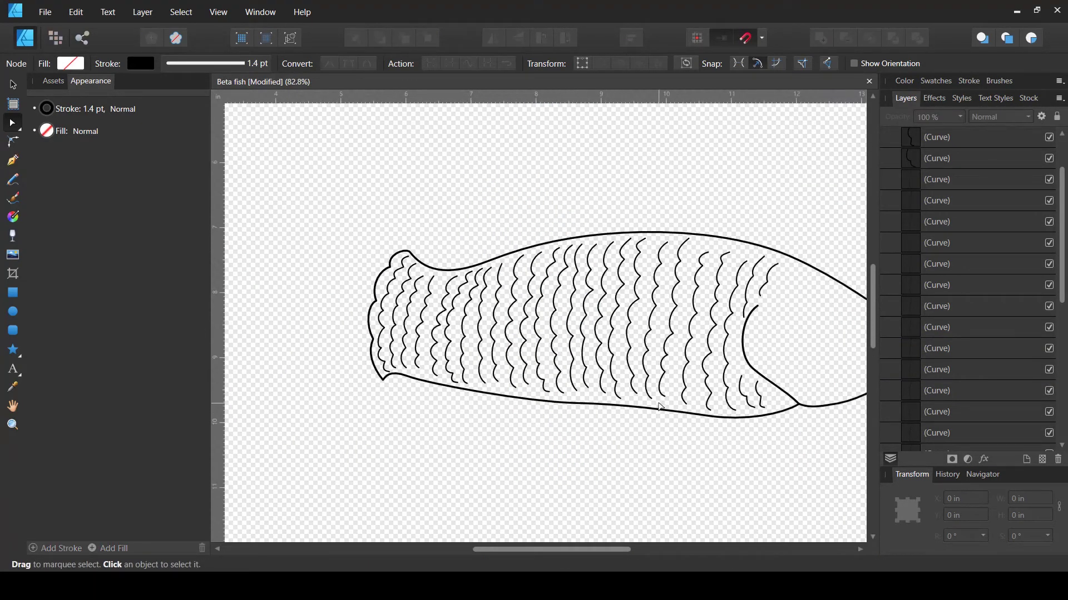
# - Collapse the scale lines group and show the beta-3424574 reference photo again around the fish's head
pyautogui.scroll(1, 726, 399)
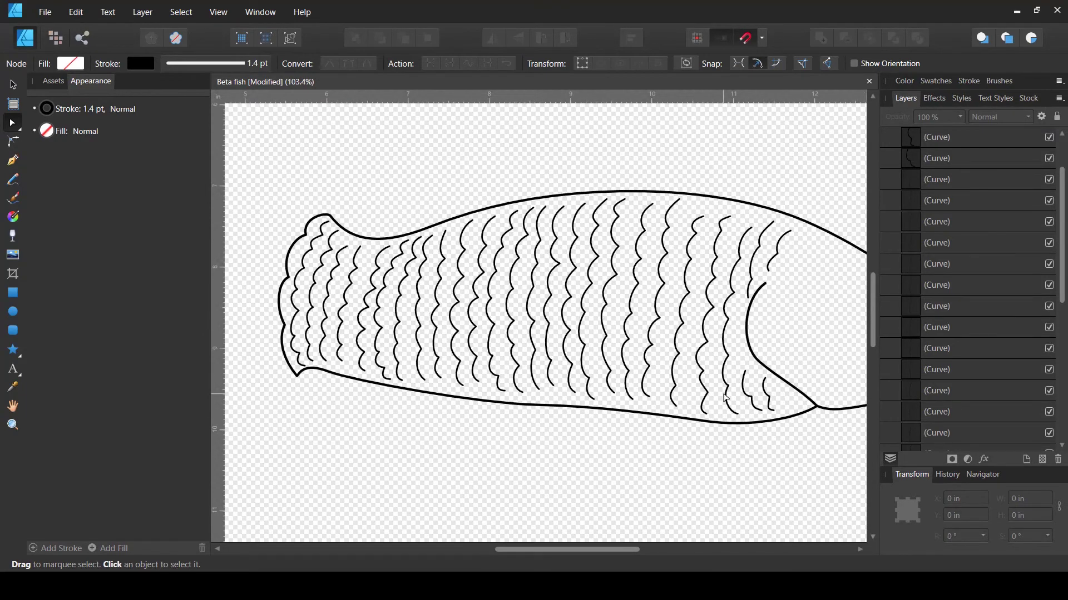
pyautogui.hscroll(5, 725, 399)
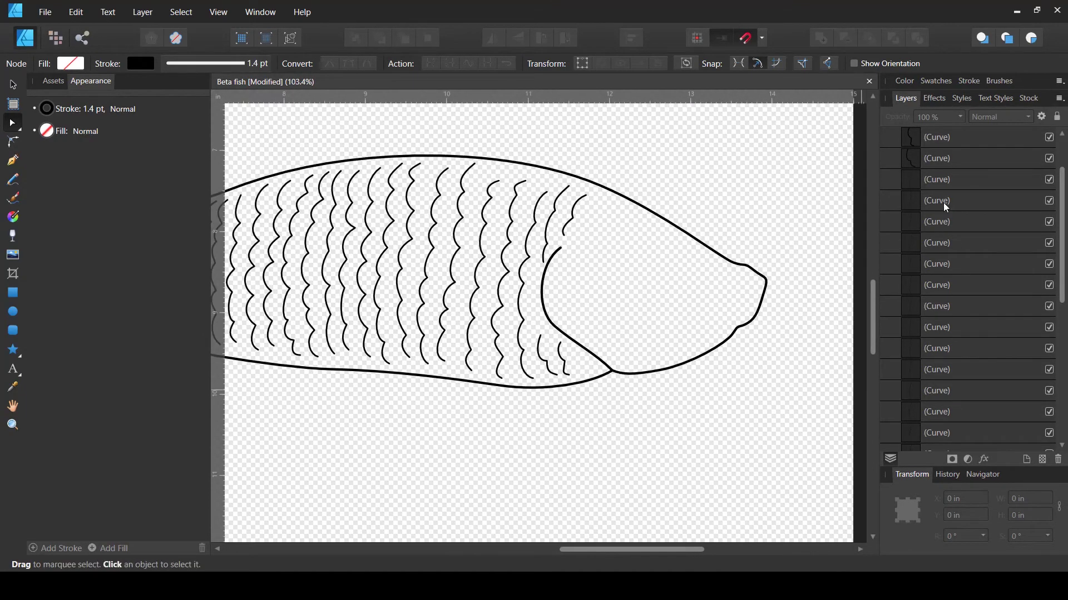
pyautogui.scroll(2, 925, 181)
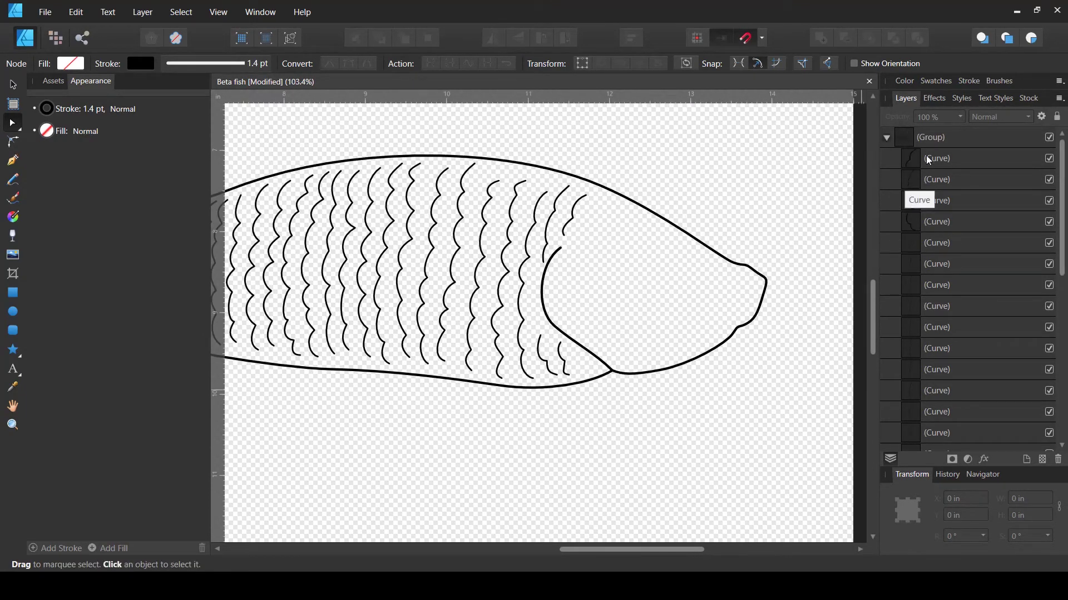
pyautogui.click(887, 139)
pyautogui.click(1050, 221)
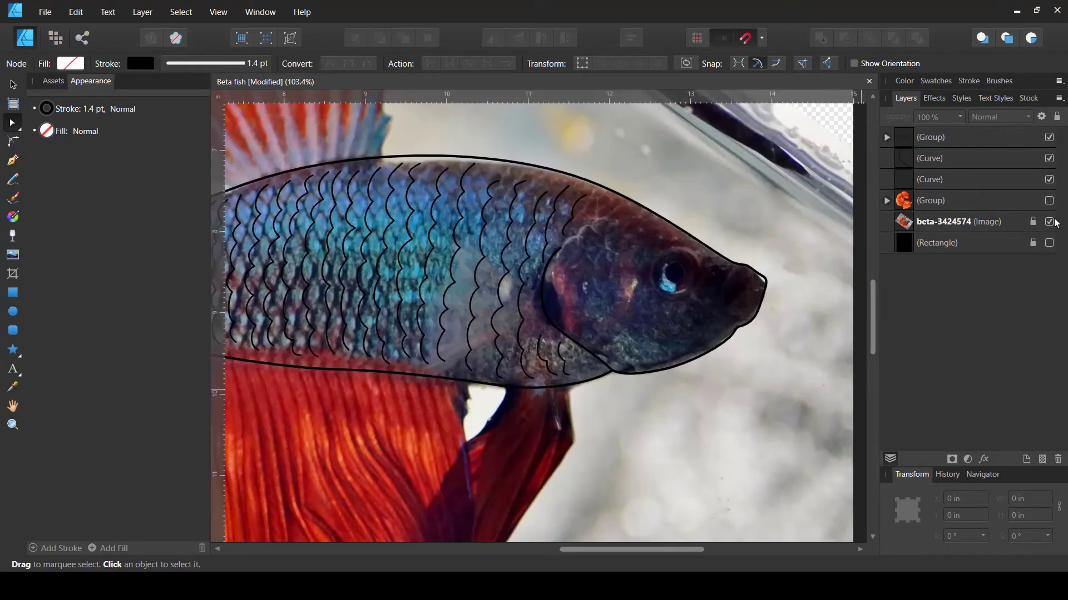
pyautogui.scroll(2, 663, 279)
pyautogui.scroll(2, 723, 278)
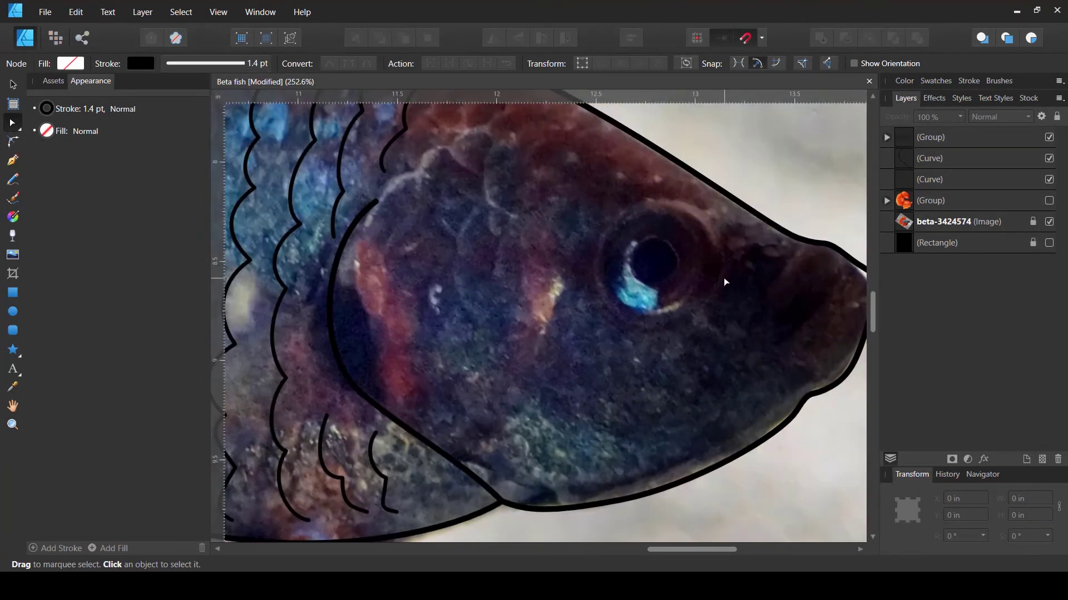
pyautogui.scroll(1, 805, 335)
pyautogui.press('space')
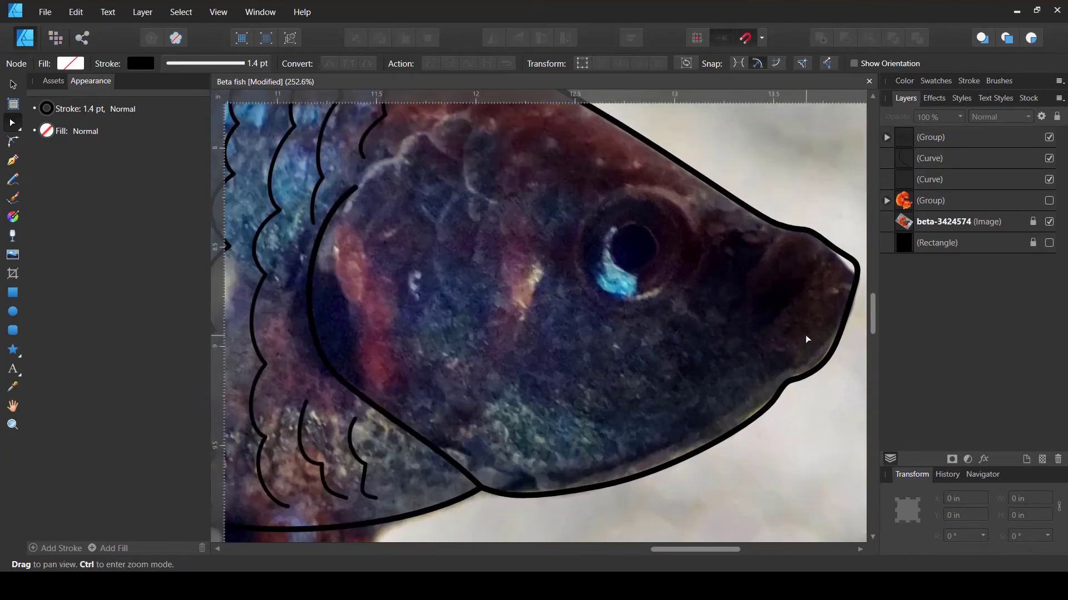
pyautogui.moveTo(718, 392); pyautogui.dragTo(629, 402)
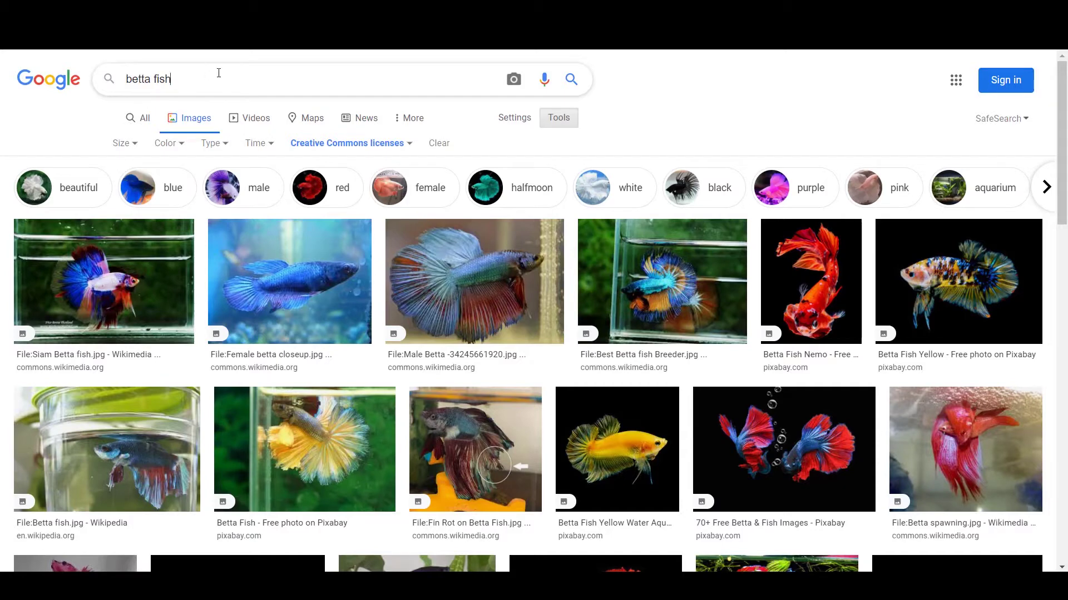
# - Switch to Google Images, search for "betta fish drawing" and preview the "Step 4. How to Draw a Betta Fish" line drawing
pyautogui.write('drawing')
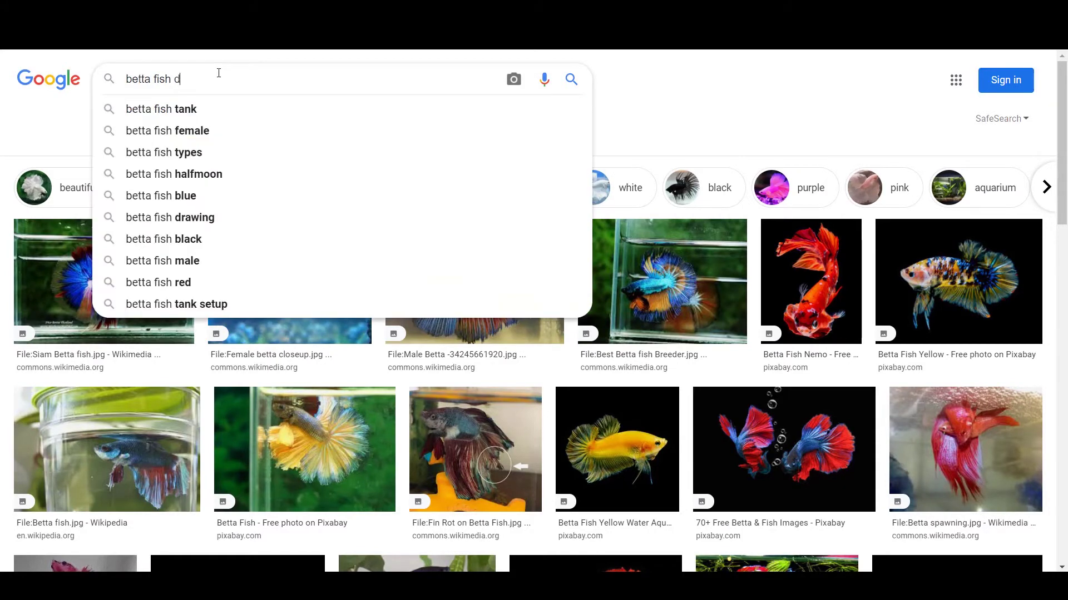
pyautogui.press('Return')
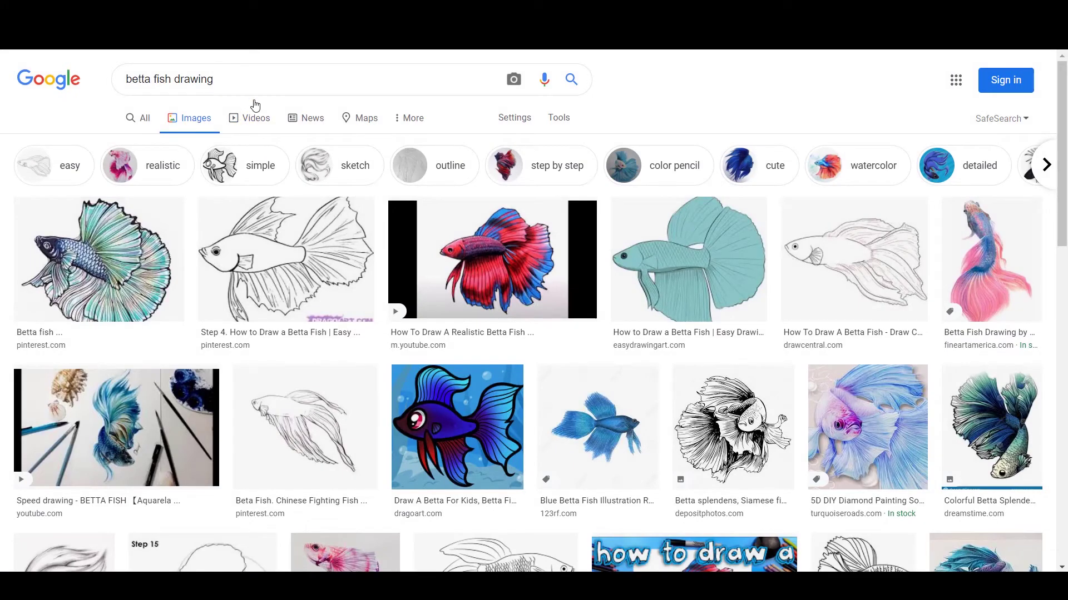
pyautogui.click(236, 257)
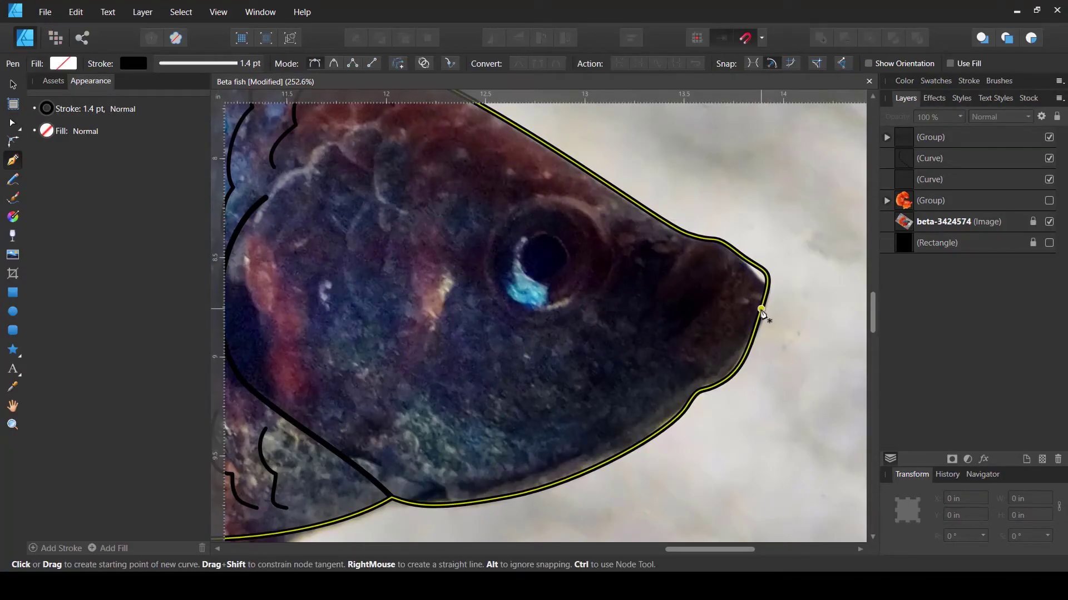
# - Draw a curved mouth line with the Pen tool from the snout outline inward between the lips
pyautogui.click(761, 309)
pyautogui.moveTo(687, 333); pyautogui.dragTo(661, 337)
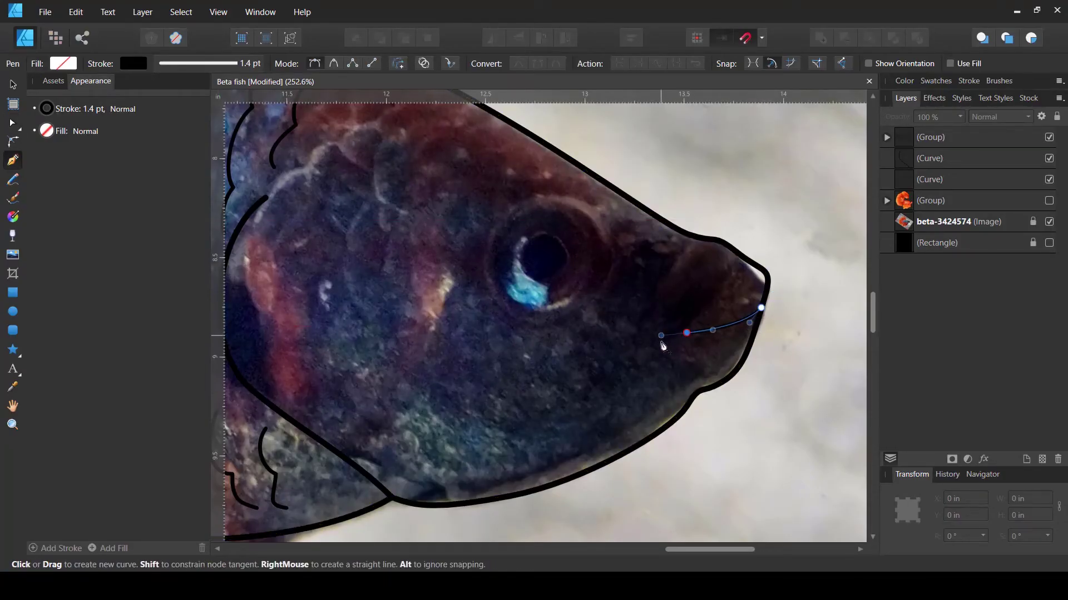
pyautogui.press('Escape')
# - Draw two short lip lines from the notches in the head outline inward, one above and one below the mouth line
pyautogui.moveTo(701, 238); pyautogui.dragTo(683, 247)
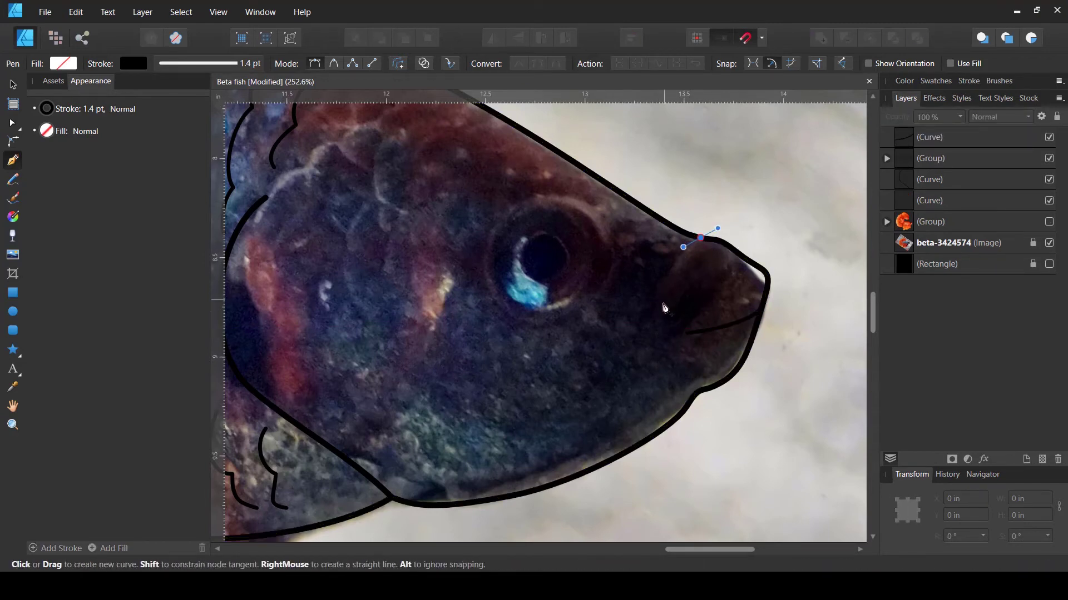
pyautogui.click(664, 306)
pyautogui.press('Escape')
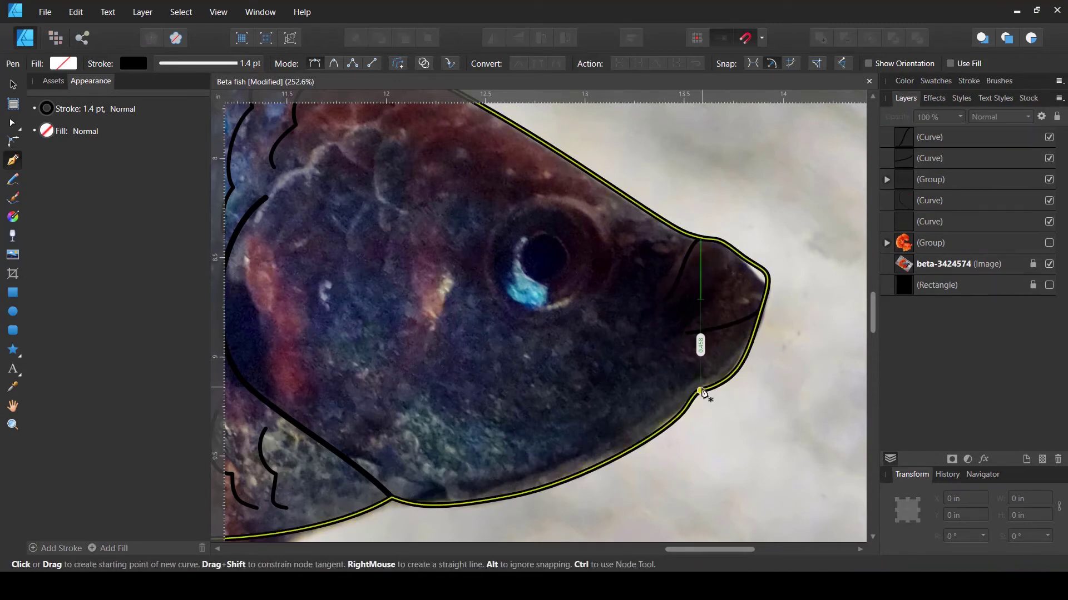
pyautogui.click(702, 392)
pyautogui.click(663, 362)
pyautogui.press('Escape')
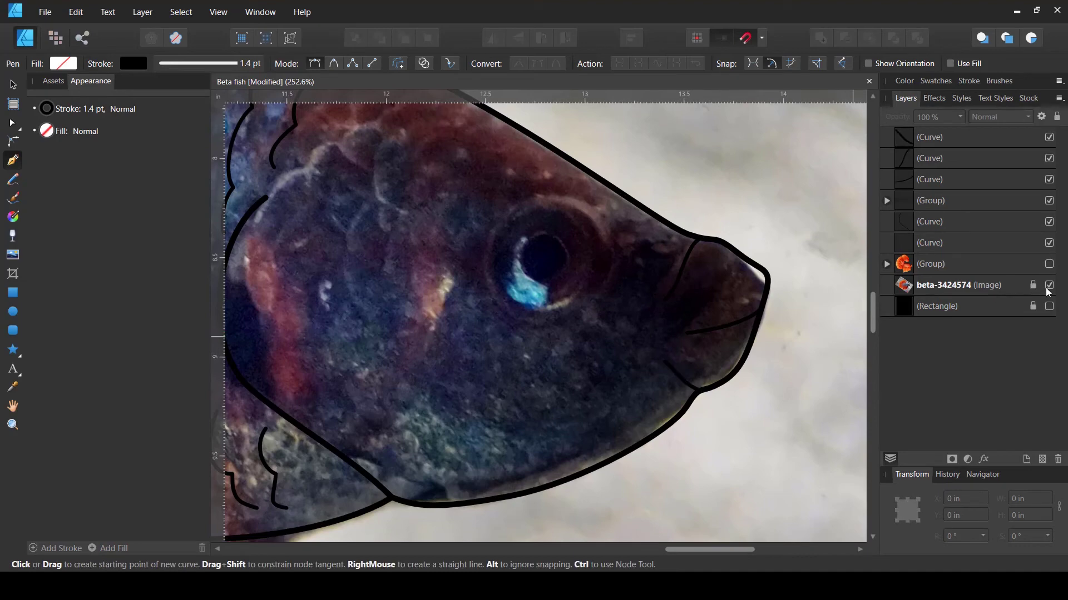
# - Hide the reference photo and move the outer end nodes of the upper lip line and mouth line along the snout outline
pyautogui.click(1049, 285)
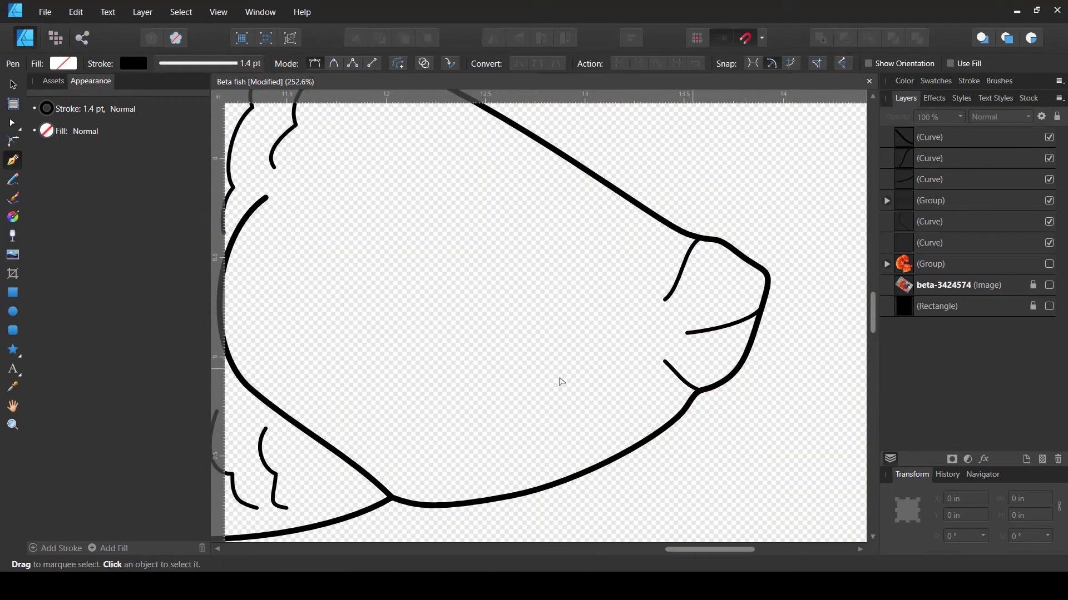
pyautogui.scroll(-3, 562, 382)
pyautogui.hscroll(-3, 517, 395)
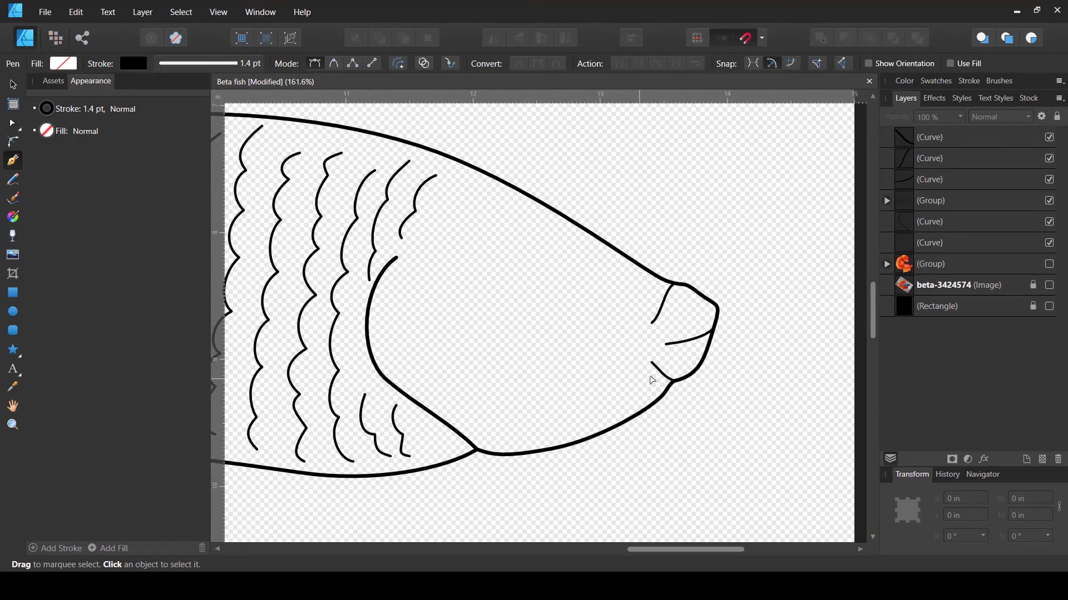
pyautogui.scroll(2, 685, 353)
pyautogui.press('a')
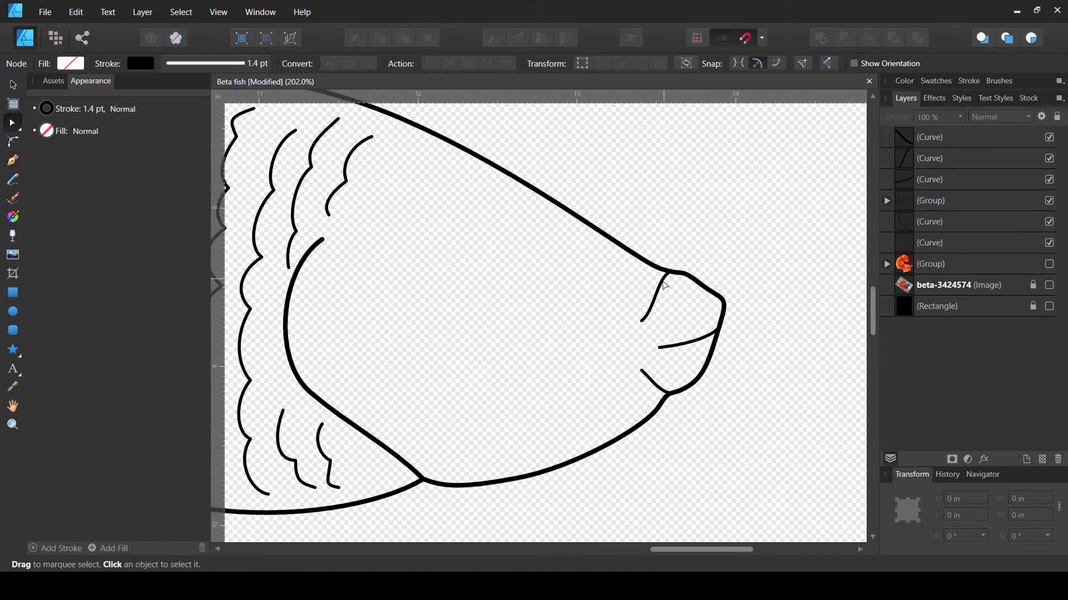
pyautogui.click(663, 287)
pyautogui.moveTo(670, 272)
pyautogui.mouseDown()
pyautogui.moveTo(688, 275)
pyautogui.moveTo(672, 283)
pyautogui.mouseUp()
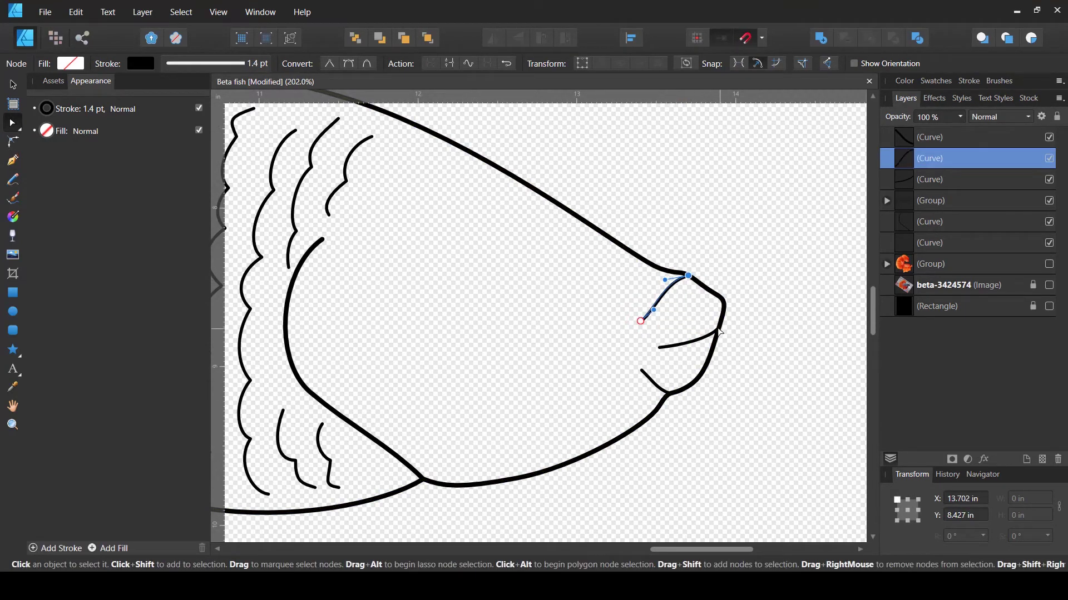
pyautogui.click(718, 328)
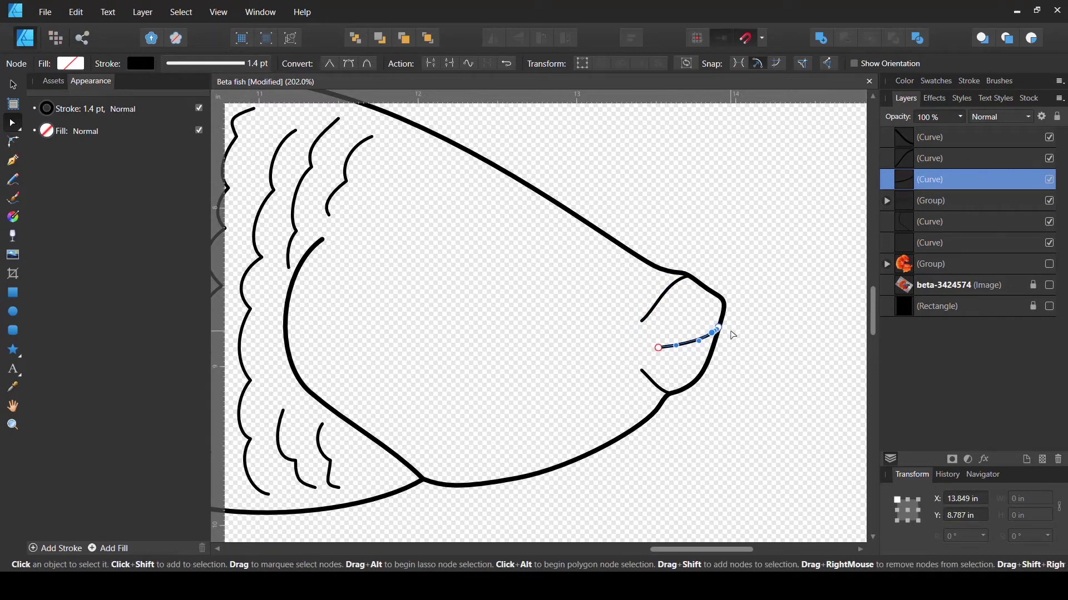
pyautogui.moveTo(718, 328); pyautogui.dragTo(720, 321)
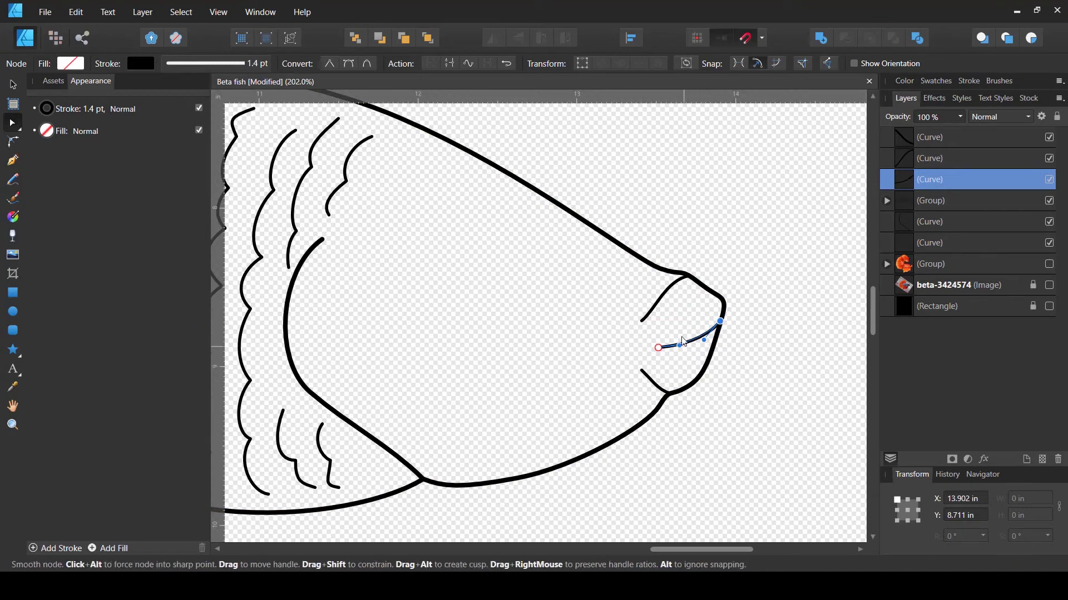
# - Set the mouth line's stroke width to 2 pt and clear the selection
pyautogui.press('v')
pyautogui.click(680, 334)
pyautogui.click(680, 342)
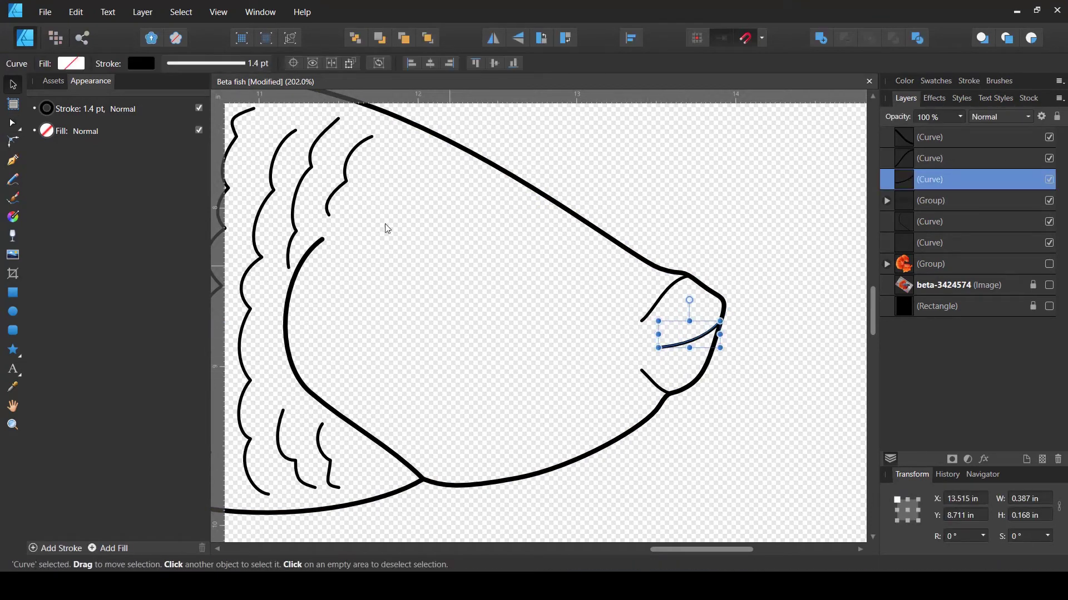
pyautogui.click(142, 62)
pyautogui.click(215, 63)
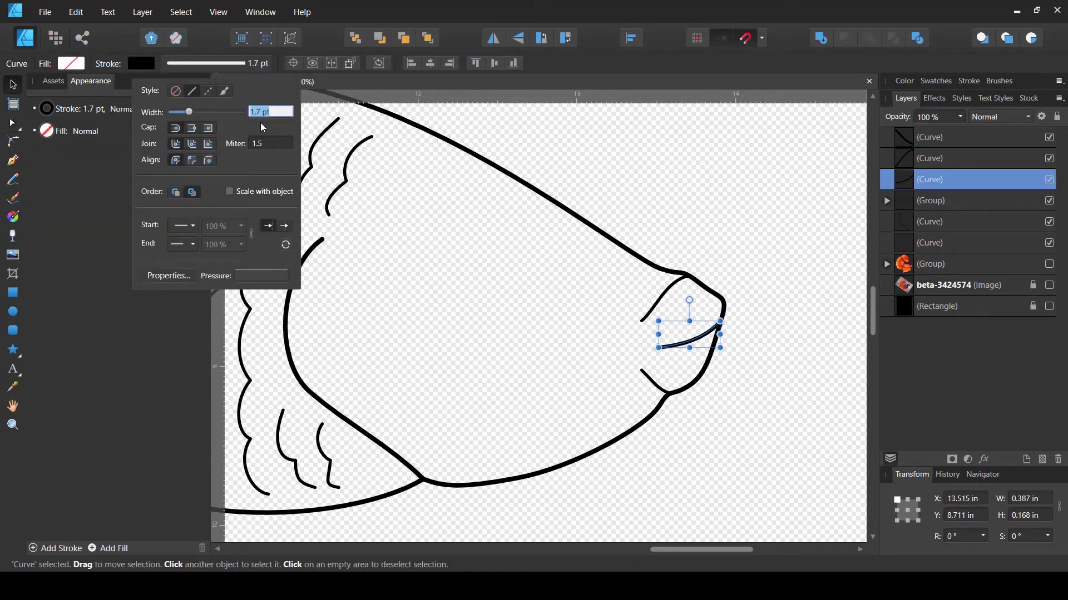
pyautogui.write('2')
pyautogui.press('Return')
pyautogui.click(537, 335)
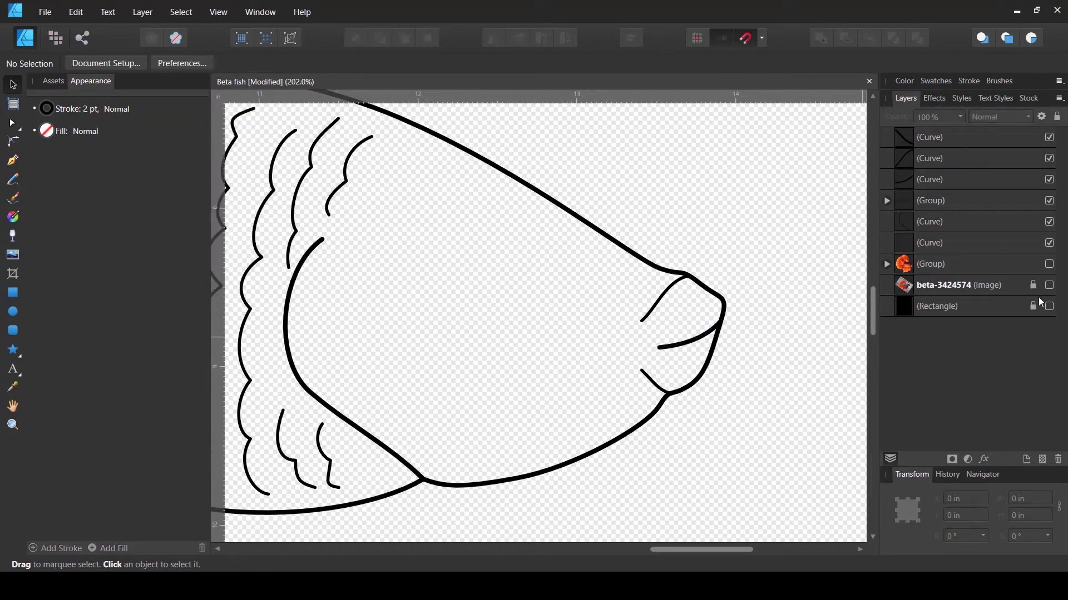
# - Show the beta-3424574 reference photo behind the head line art again
pyautogui.click(1048, 286)
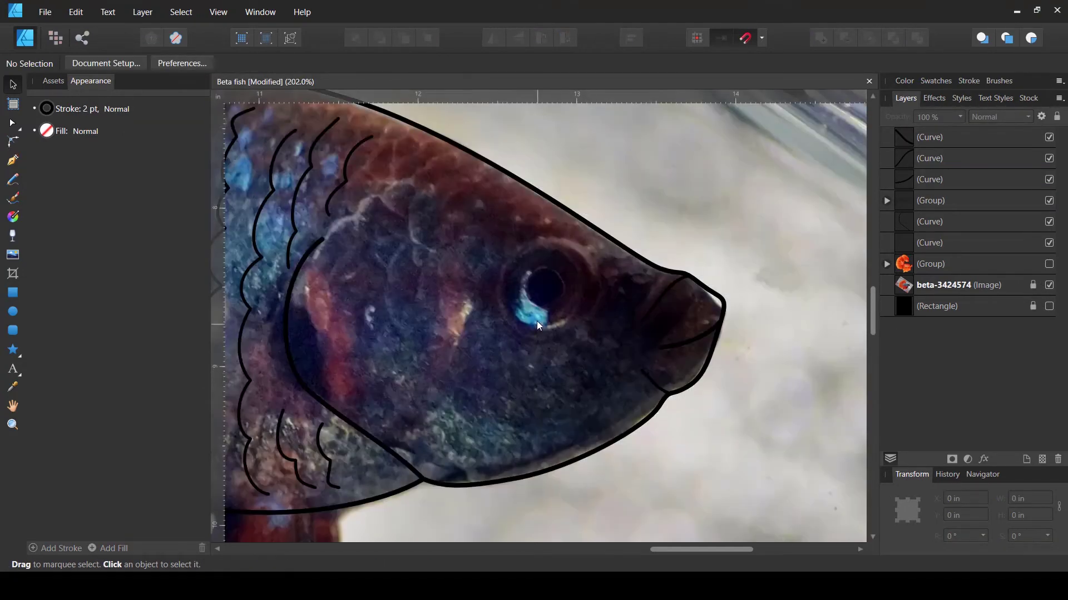
pyautogui.hscroll(-2, 556, 350)
pyautogui.scroll(1, 556, 350)
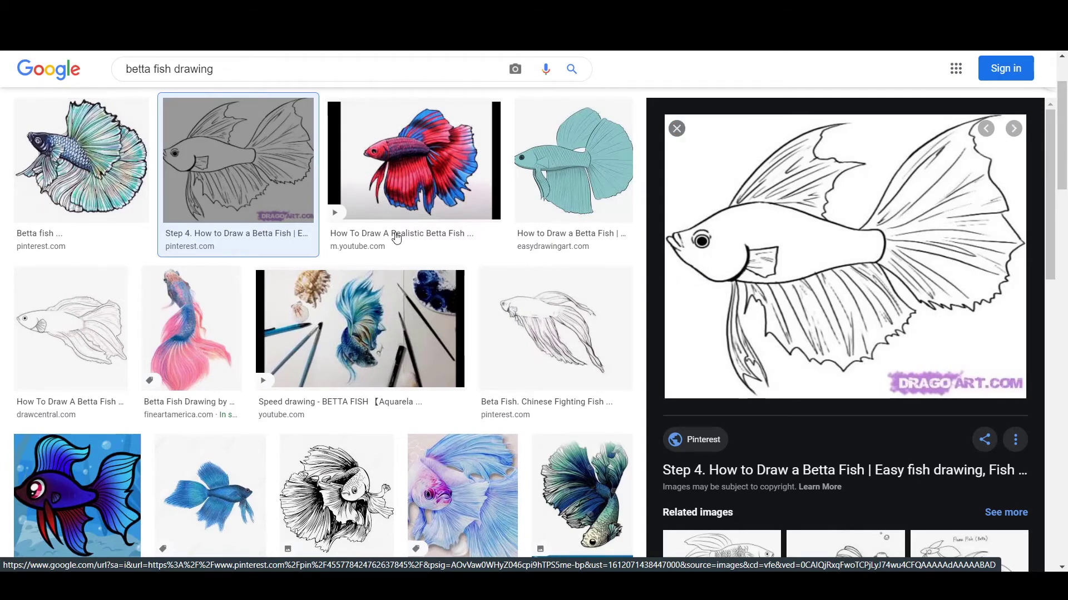
# - Examine the betta fish drawing results, including the Easy Drawing Art and Step 4 drawings, for how the eye and head are drawn
pyautogui.click(564, 176)
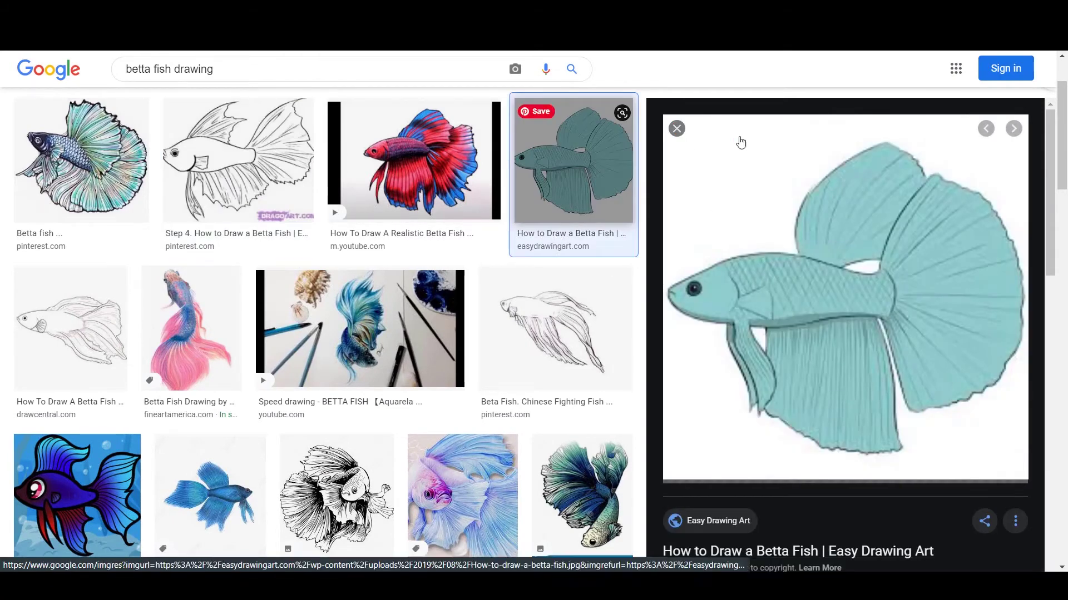
pyautogui.click(676, 129)
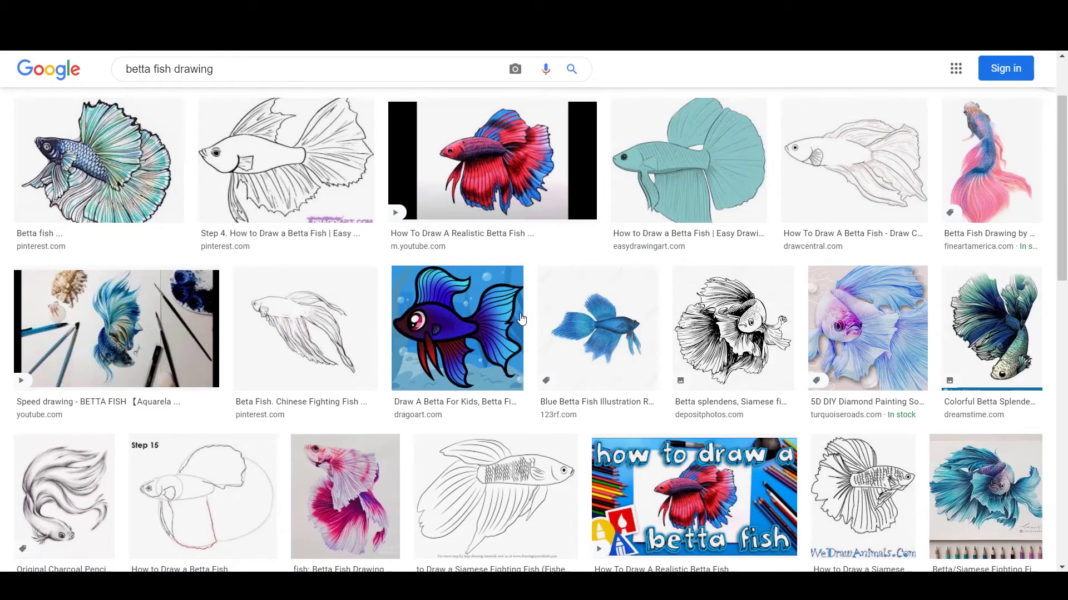
pyautogui.scroll(-5, 521, 318)
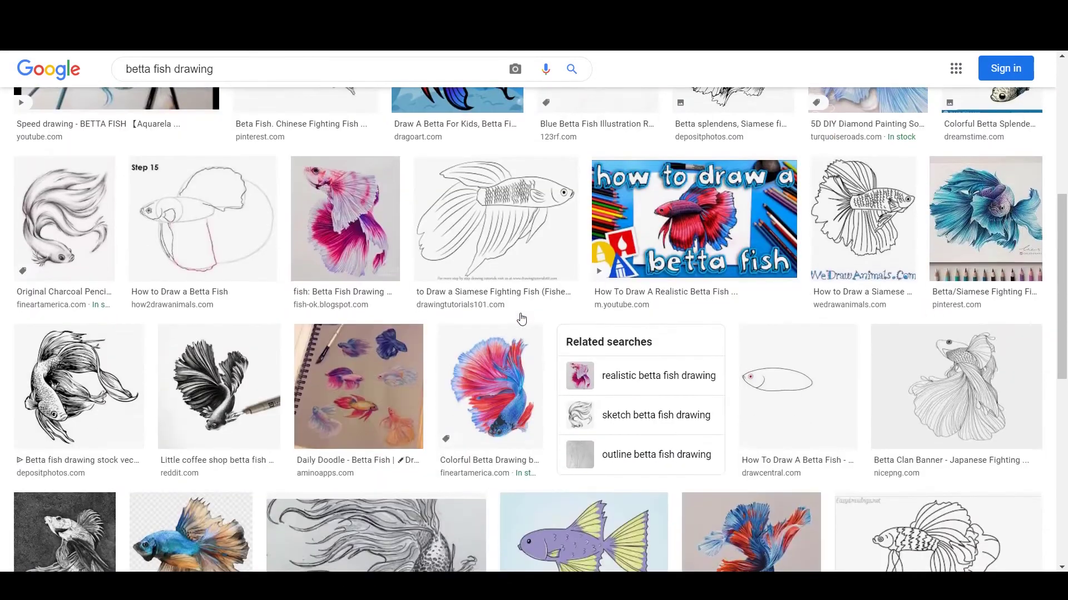
pyautogui.scroll(-5, 521, 319)
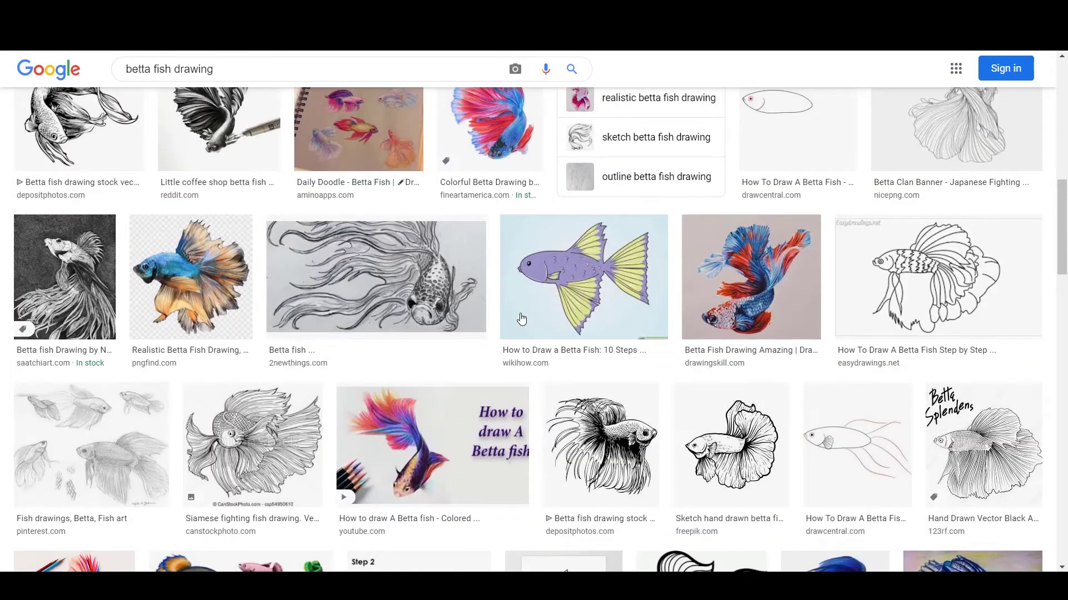
pyautogui.scroll(-3, 521, 318)
pyautogui.scroll(-3, 521, 318)
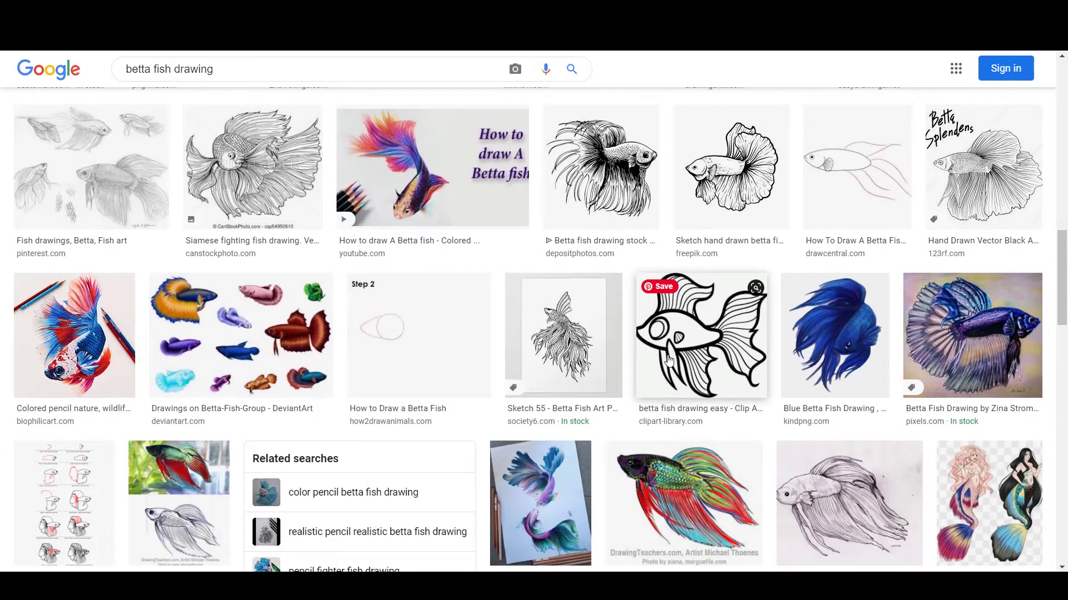
pyautogui.scroll(6, 767, 178)
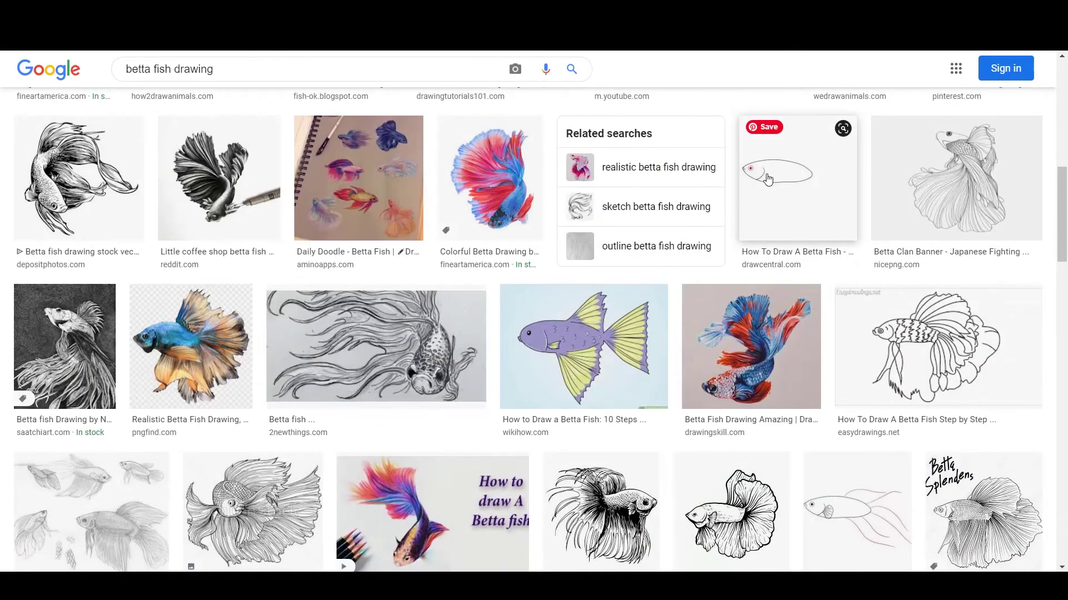
pyautogui.scroll(8, 767, 178)
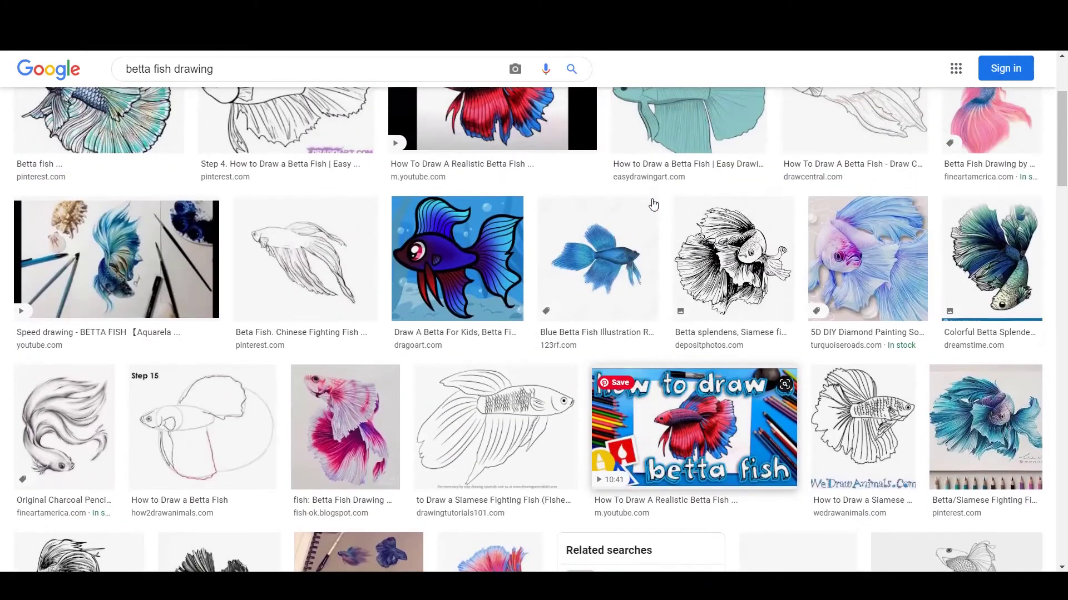
pyautogui.scroll(3, 654, 205)
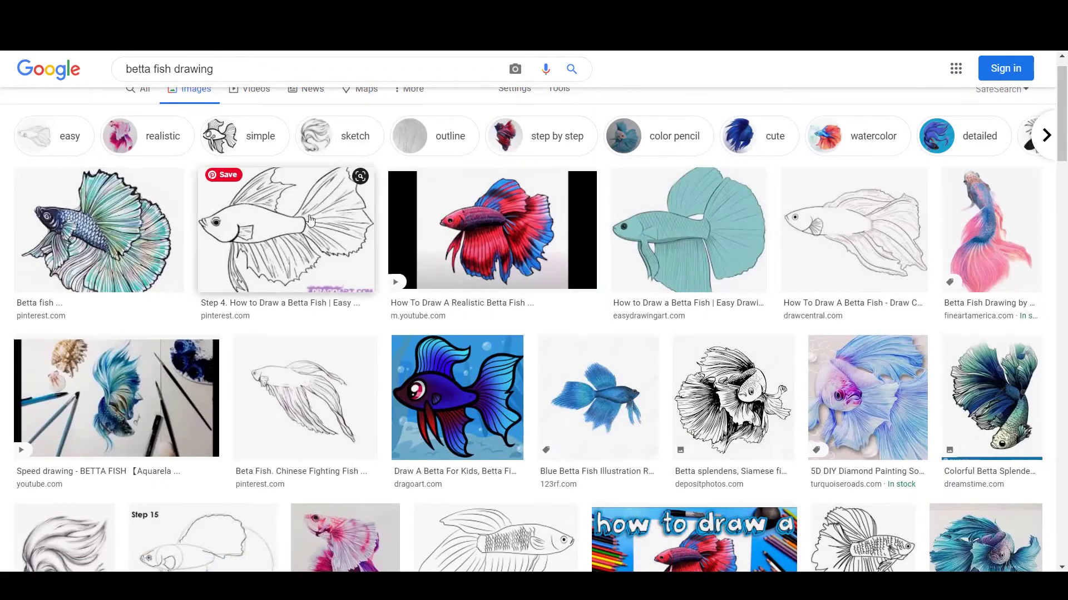
pyautogui.click(250, 227)
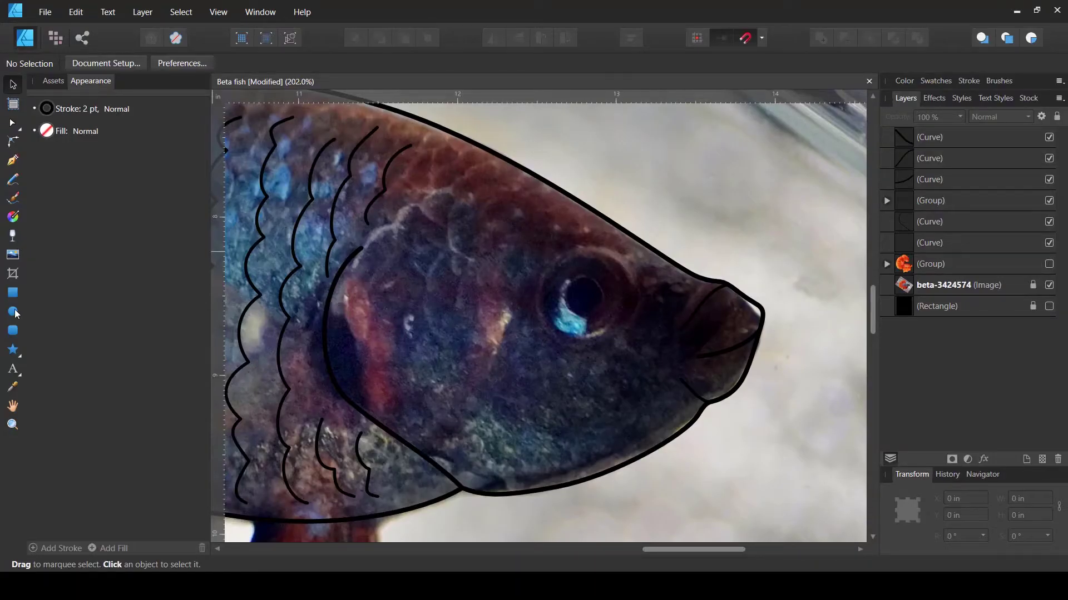
# - In Affinity Designer, draw an unfilled ellipse about 0.57 by 0.56 in with a 2 pt black stroke around the fish's eye
pyautogui.click(12, 311)
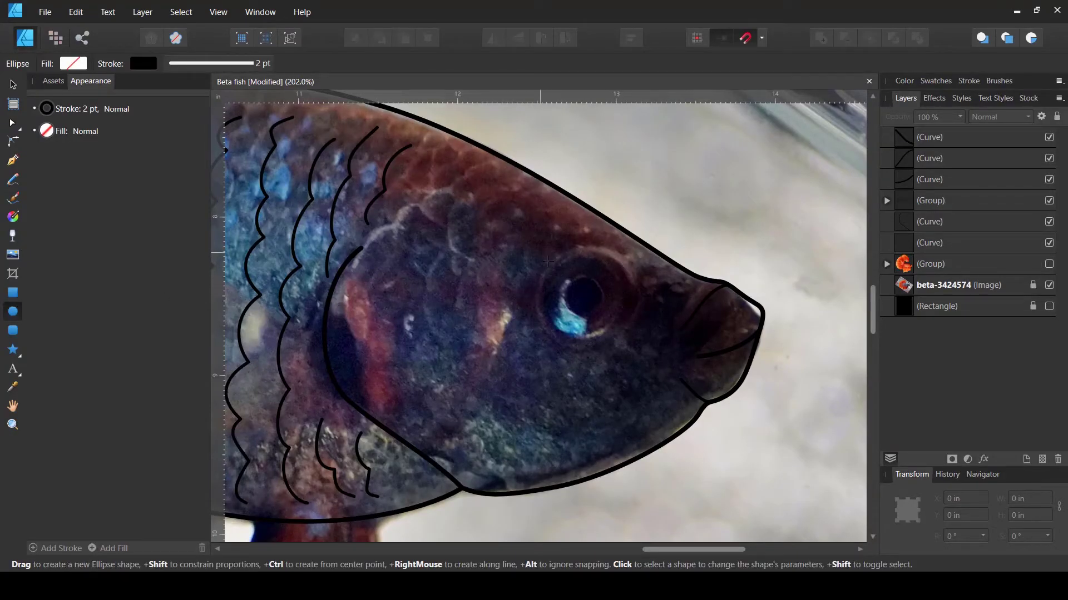
pyautogui.moveTo(541, 255); pyautogui.dragTo(631, 343)
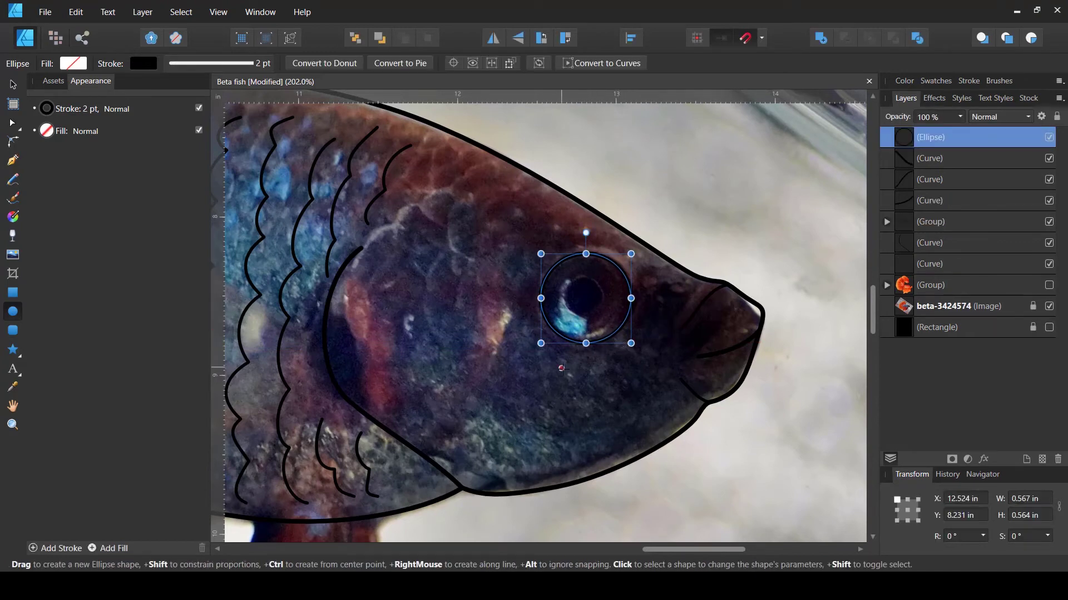
pyautogui.press('v')
pyautogui.click(575, 378)
# - Duplicate the eye ellipse and shrink the copy about its centre to about 0.33 in wide, matching the pupil
pyautogui.click(590, 343)
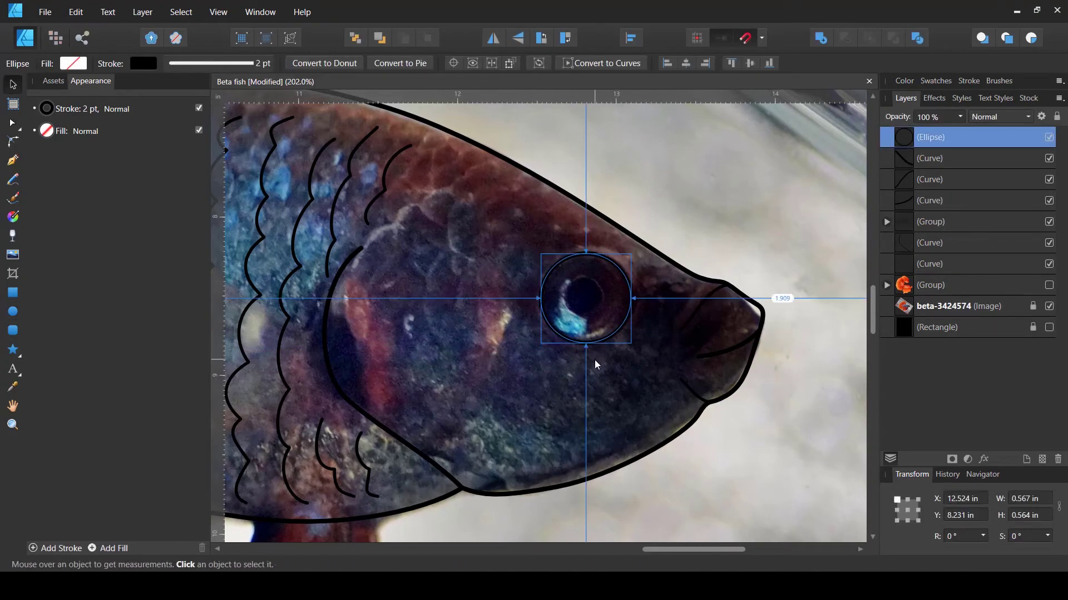
pyautogui.hotkey('ctrl', 'j')
pyautogui.moveTo(631, 299); pyautogui.dragTo(612, 299)
pyautogui.click(591, 375)
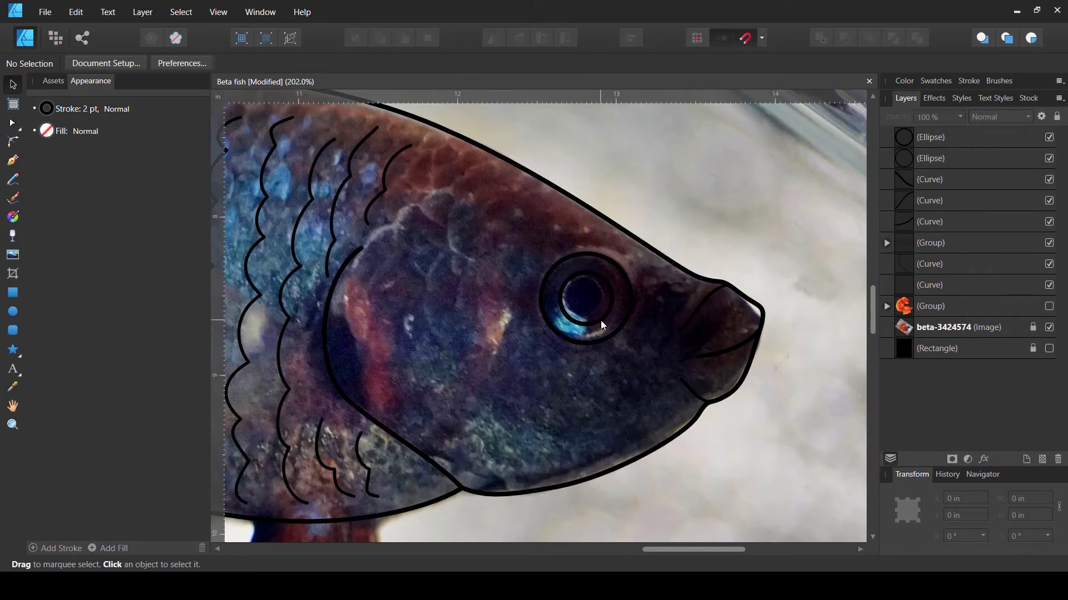
# - Remove the inner eye ellipse's stroke and fill it with solid black
pyautogui.click(601, 320)
pyautogui.click(144, 63)
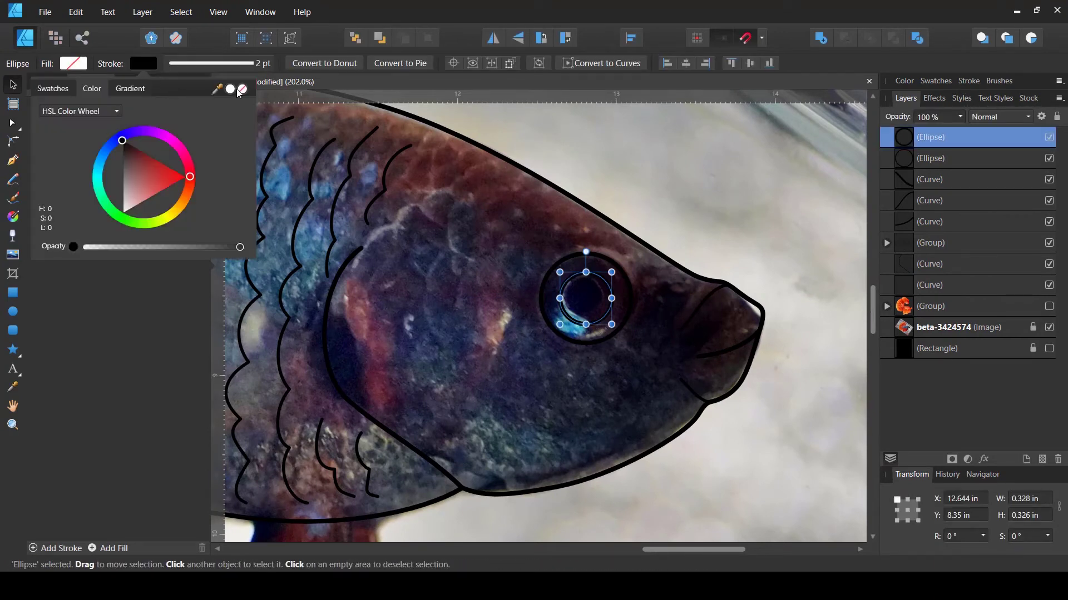
pyautogui.click(243, 89)
pyautogui.click(75, 67)
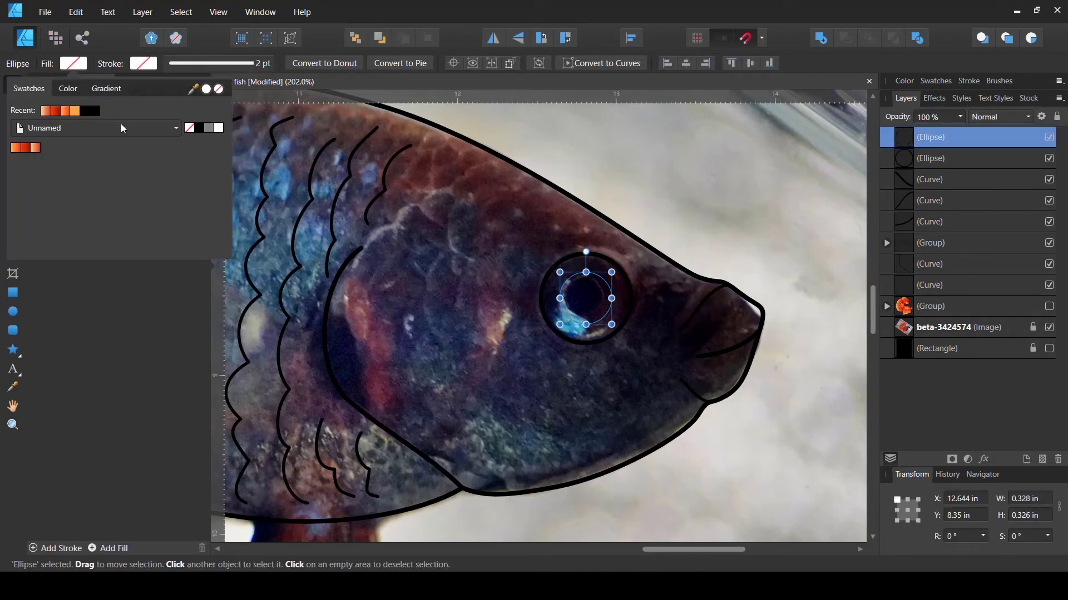
pyautogui.click(199, 128)
pyautogui.click(531, 356)
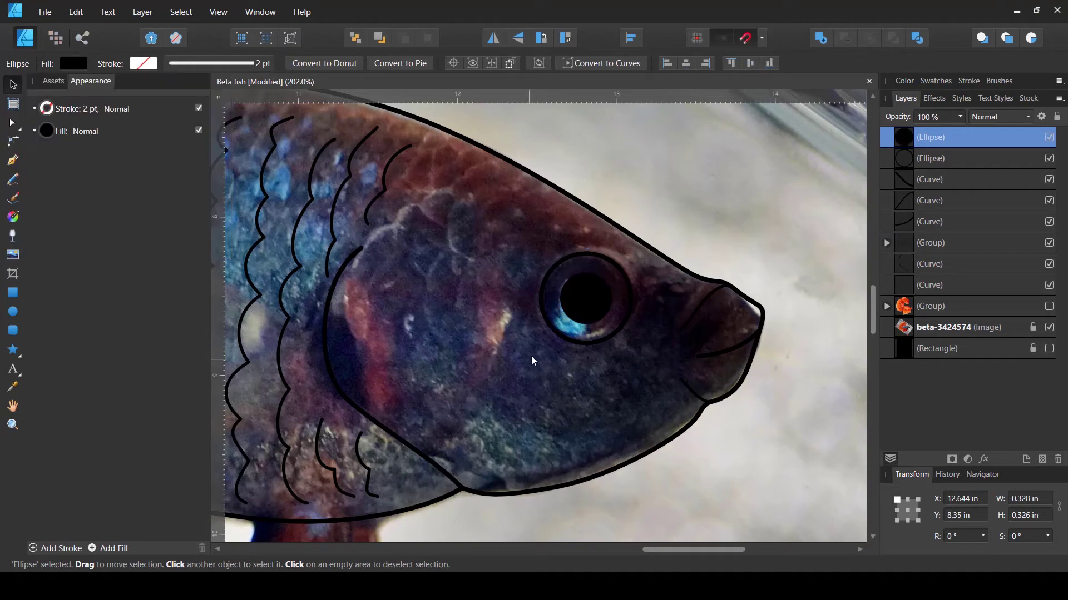
# - Make a white highlight about 0.085 in wide at the pupil's upper right from a shrunken duplicate of the black ellipse
pyautogui.click(589, 299)
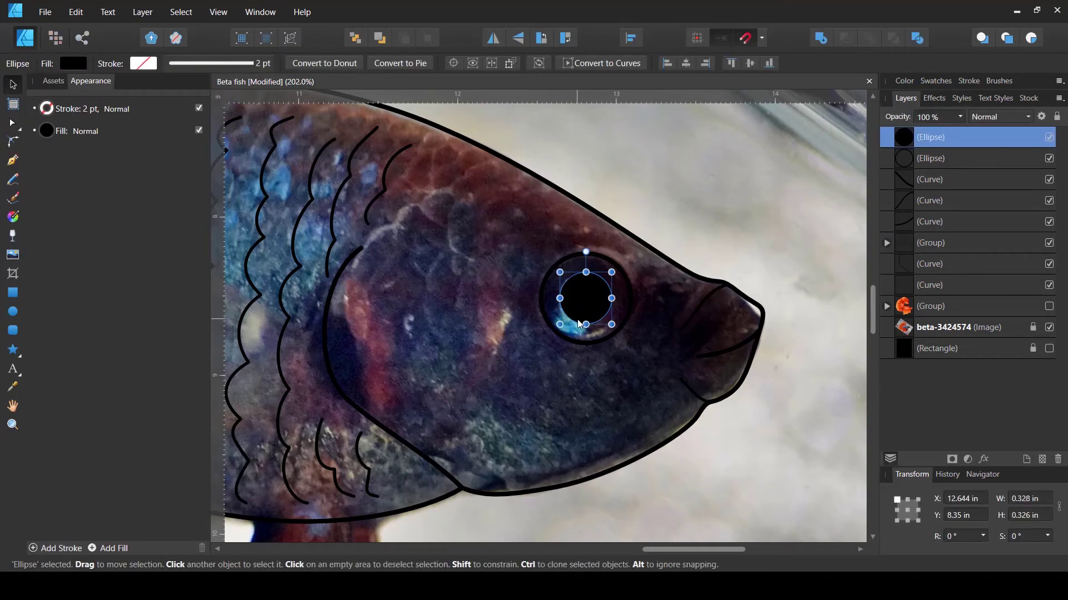
pyautogui.hotkey('ctrl', 'j')
pyautogui.moveTo(562, 325); pyautogui.dragTo(606, 277)
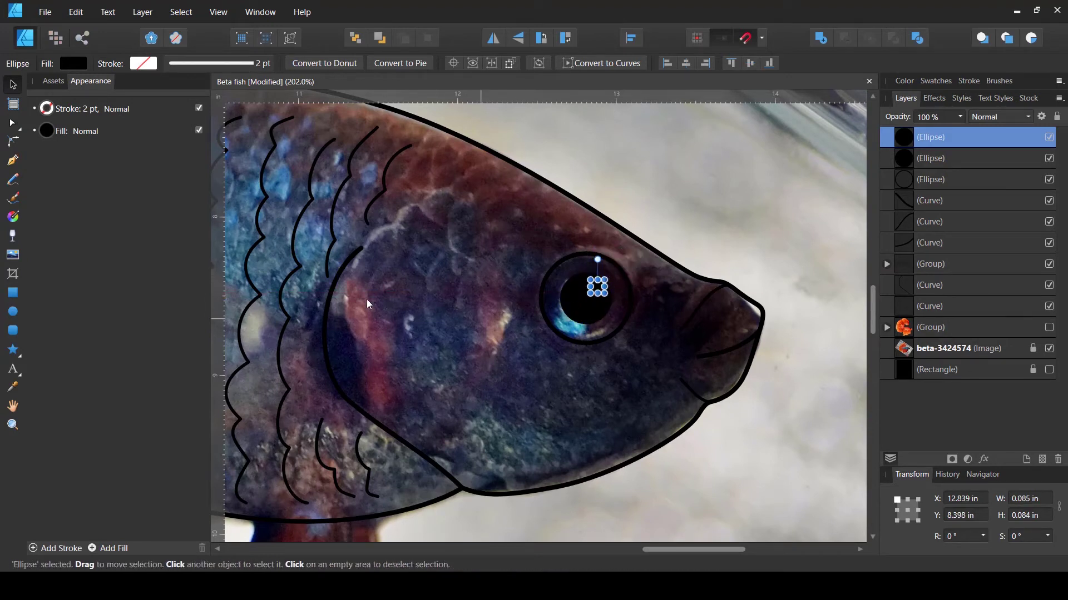
pyautogui.click(75, 65)
pyautogui.click(145, 162)
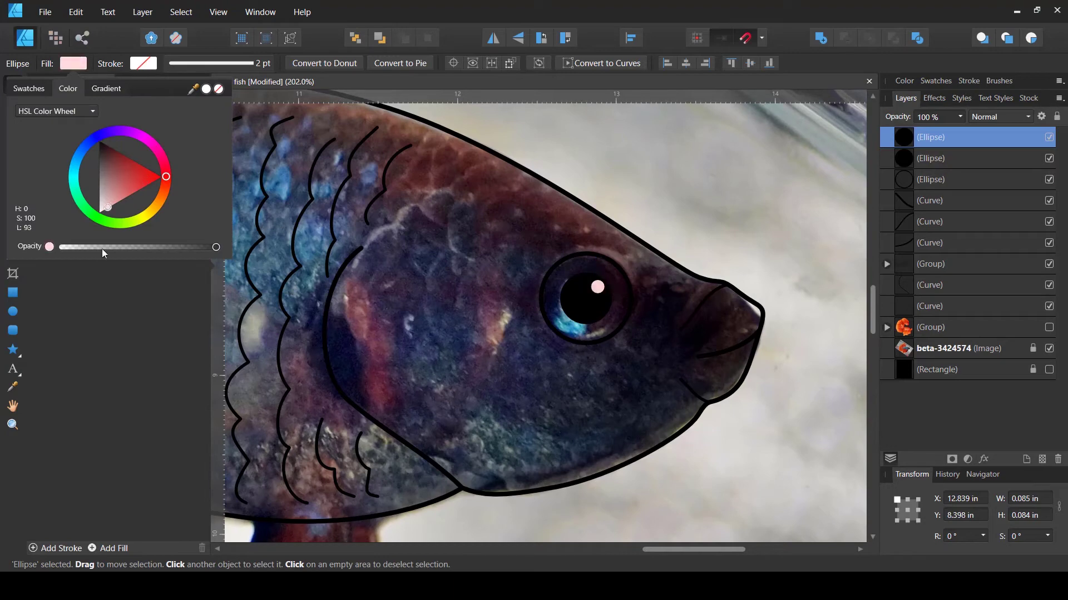
pyautogui.click(694, 421)
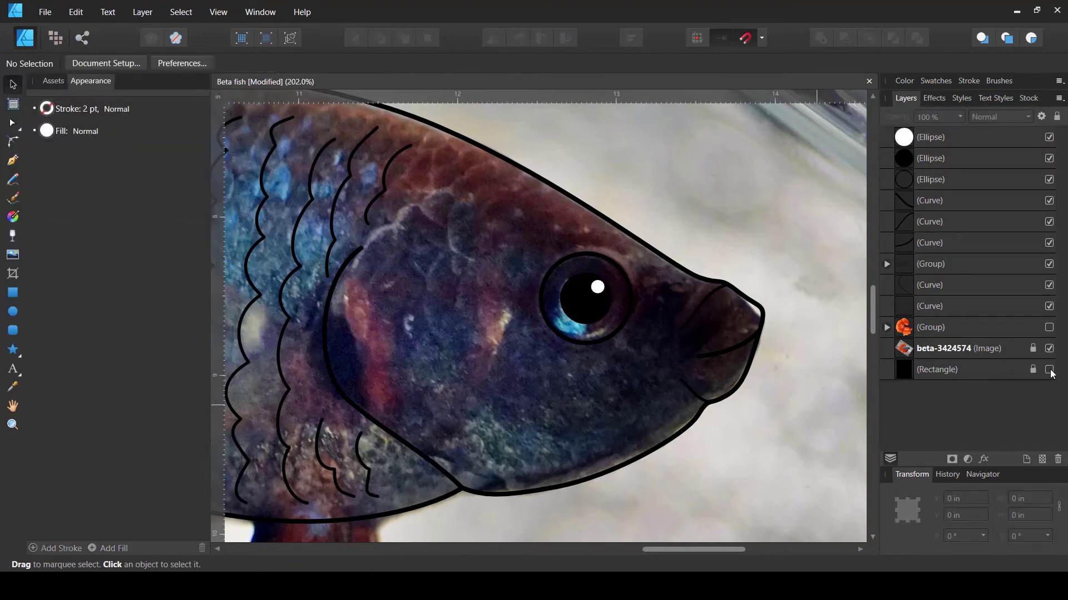
# - Hide the beta-3424574 reference photo and fill the outer eye ellipse with white
pyautogui.click(1049, 348)
pyautogui.hotkey('ctrl', '0')
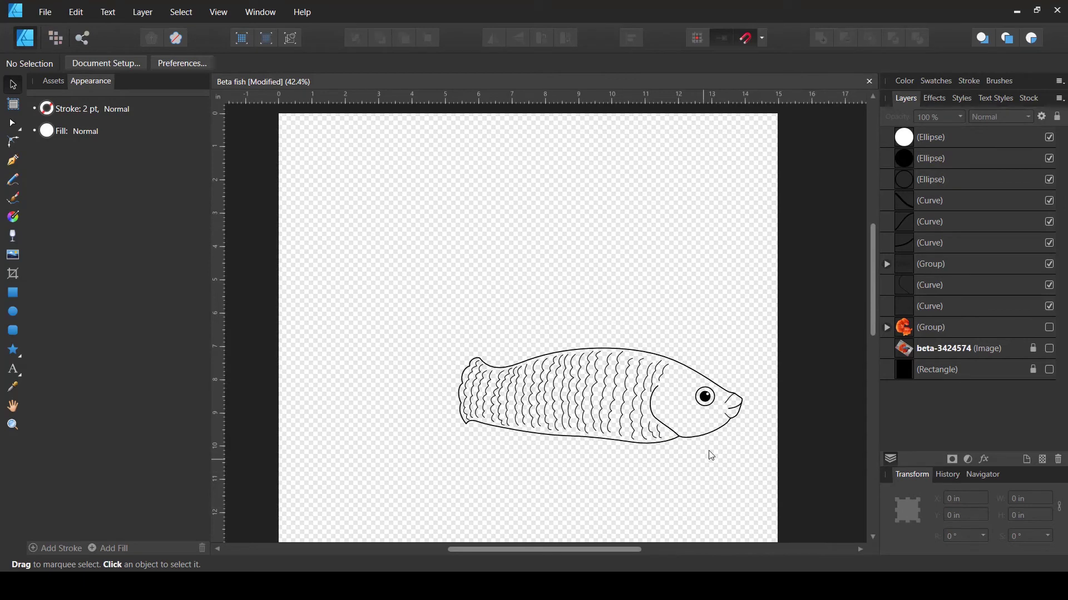
pyautogui.scroll(2, 707, 449)
pyautogui.scroll(3, 723, 448)
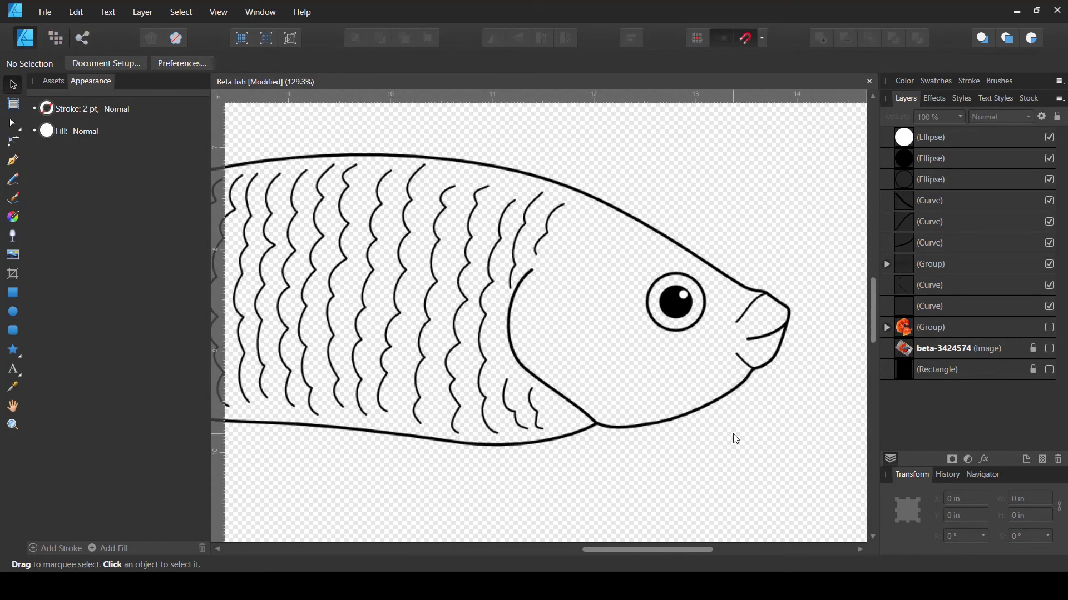
pyautogui.scroll(2, 706, 330)
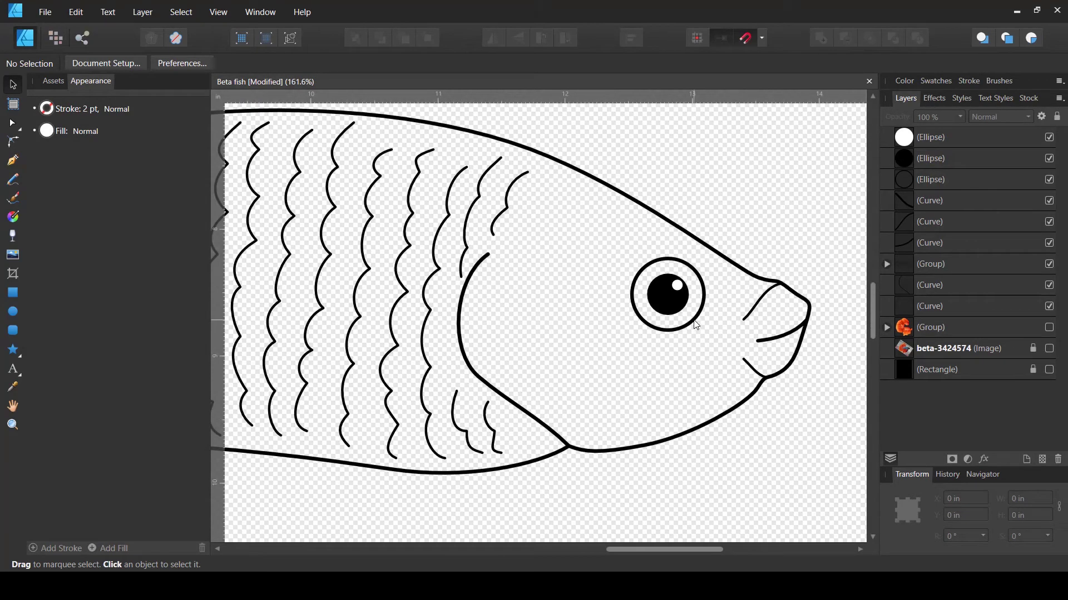
pyautogui.click(697, 324)
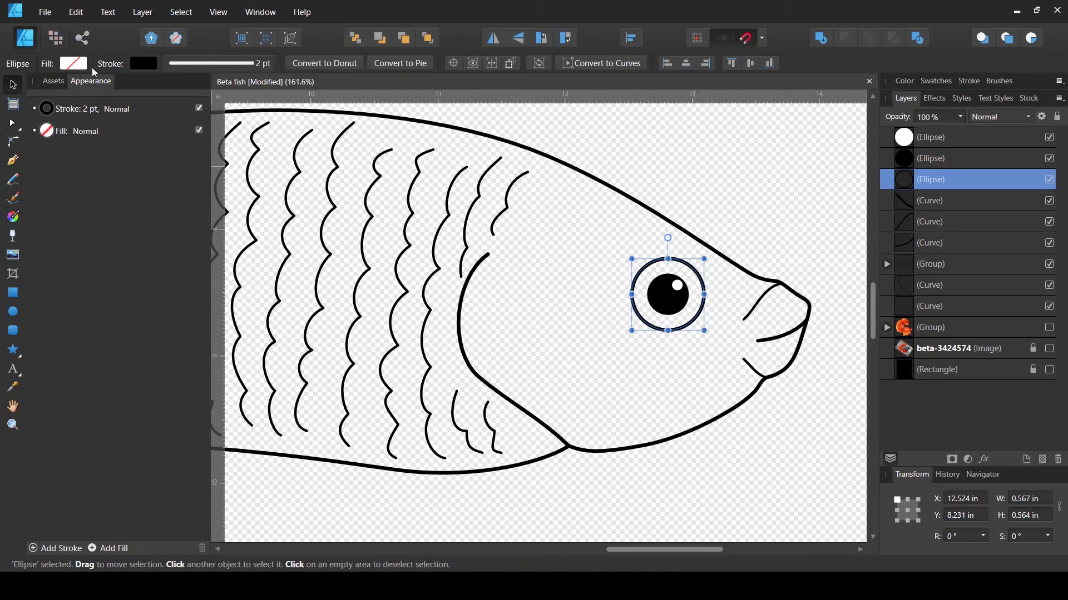
pyautogui.click(73, 63)
pyautogui.click(45, 111)
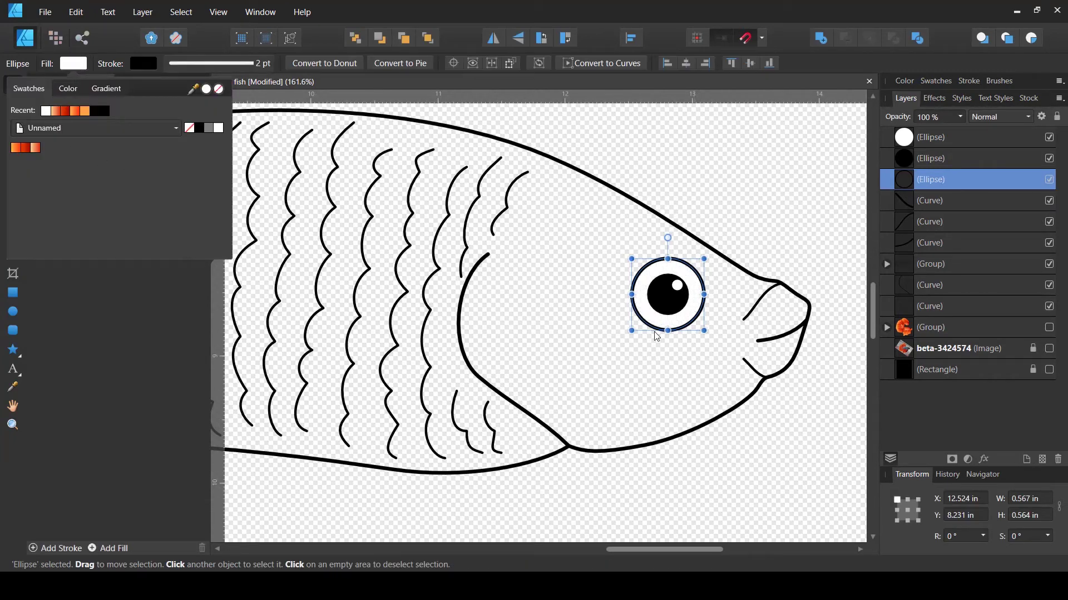
pyautogui.click(703, 361)
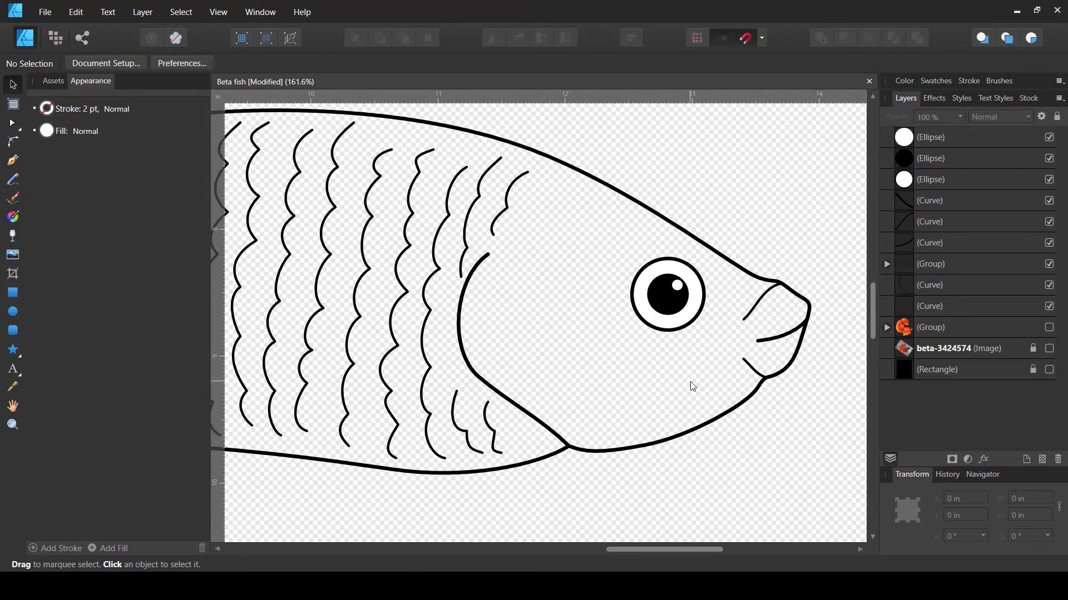
# - Return to Affinity Designer from the reference photo and fill the fish body outline with the recent orange-to-red gradient swatch
pyautogui.scroll(-5, 692, 386)
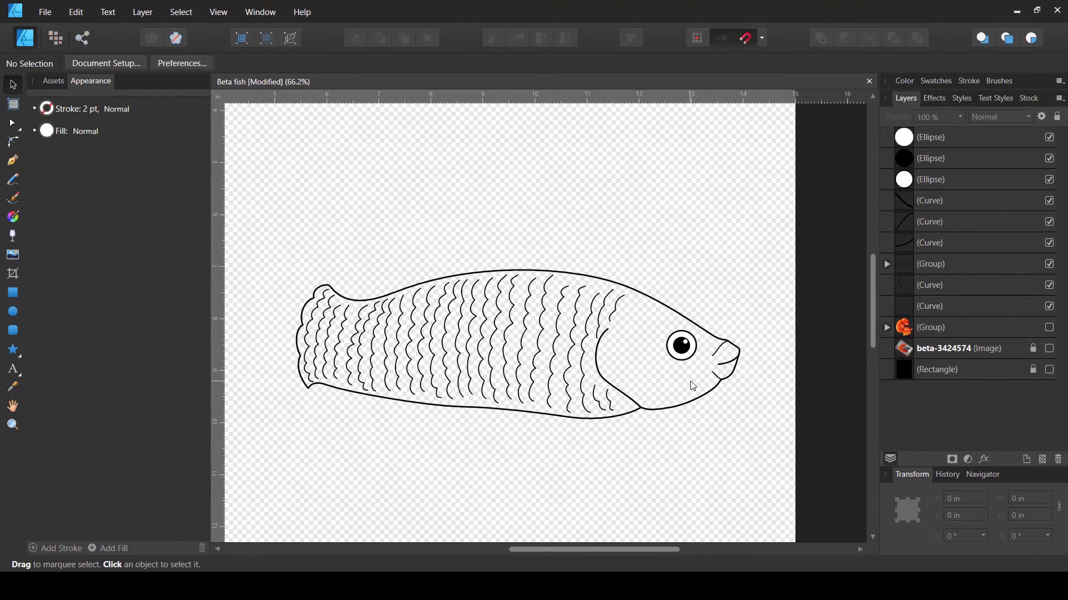
pyautogui.scroll(1, 576, 375)
pyautogui.scroll(-1, 624, 369)
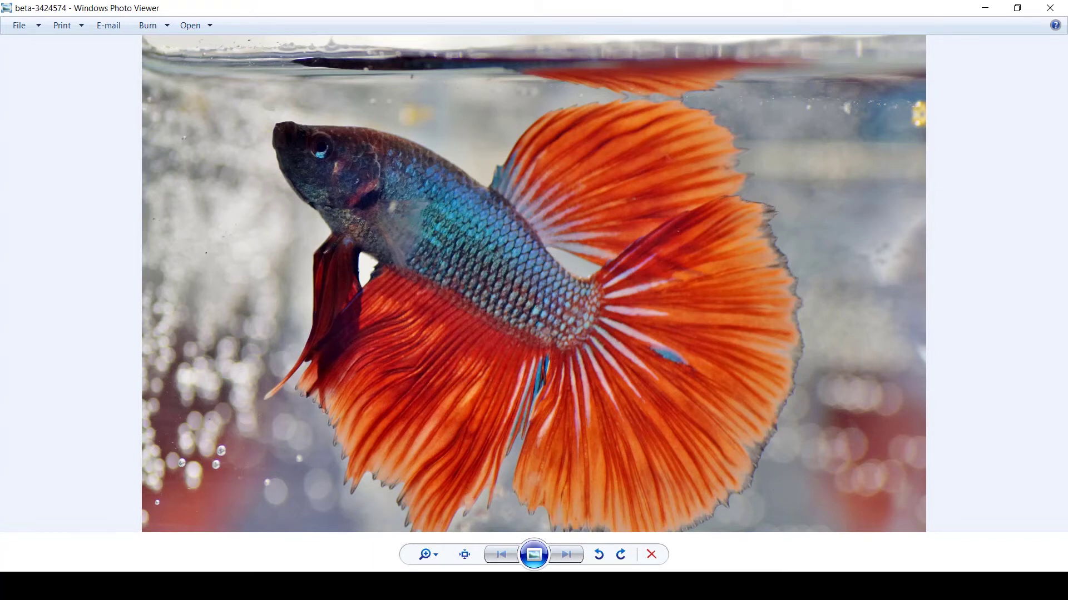
pyautogui.click(464, 584)
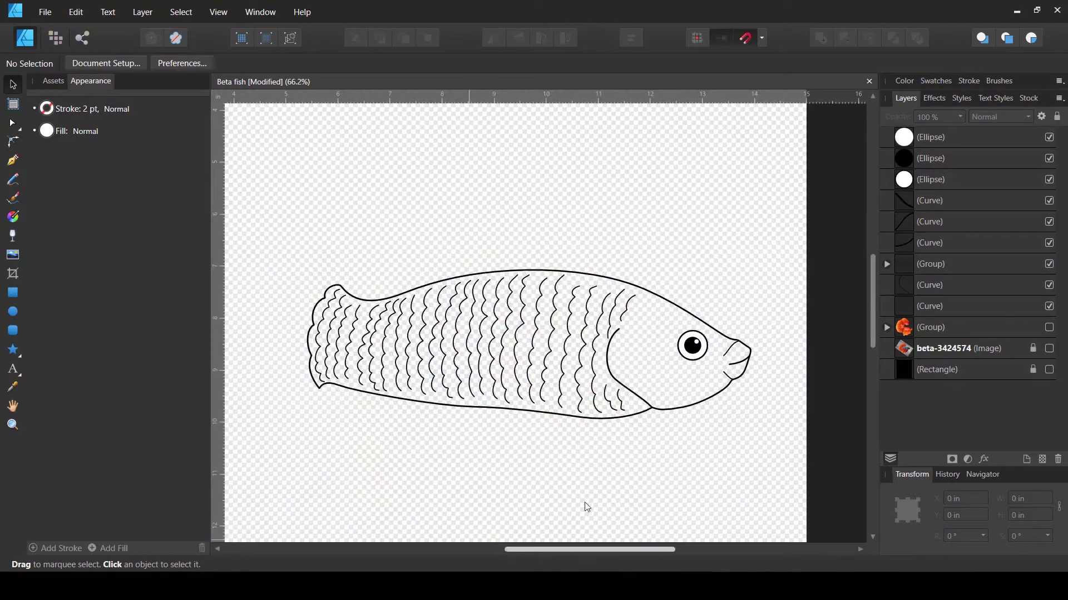
pyautogui.click(677, 309)
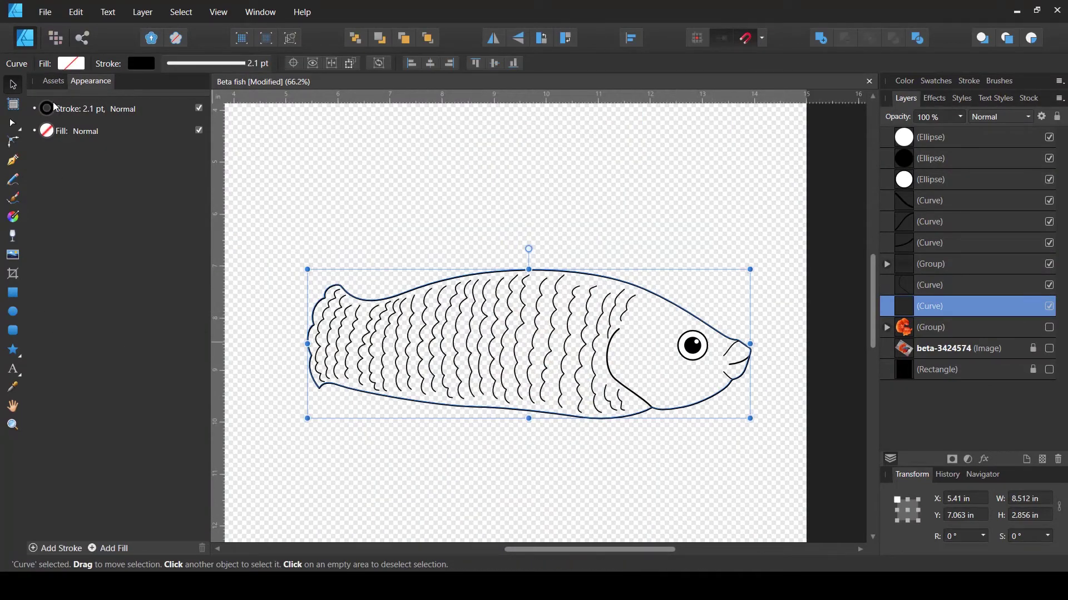
pyautogui.click(71, 63)
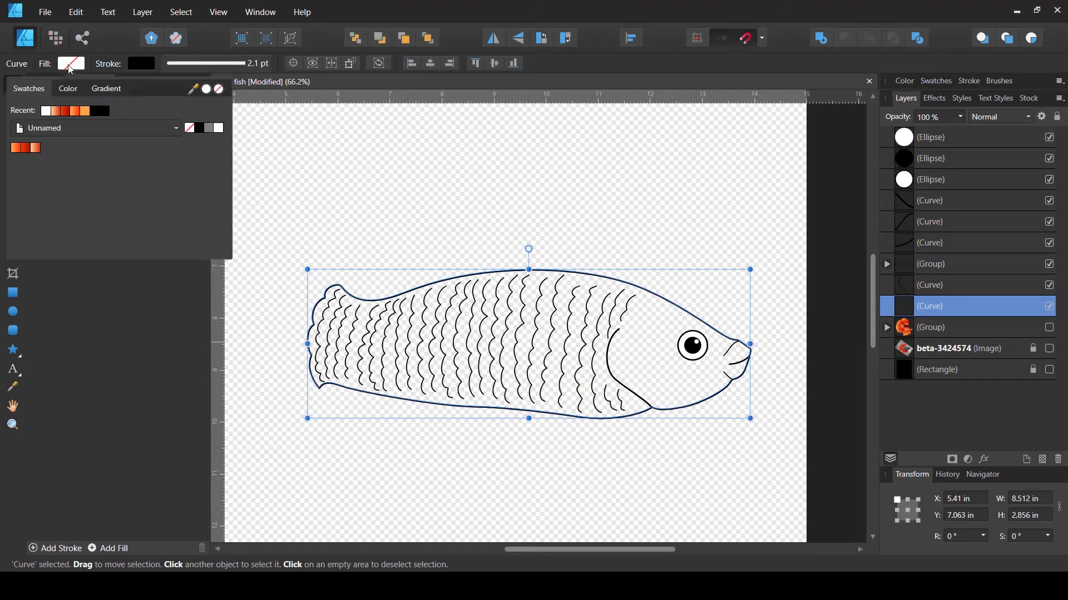
pyautogui.click(76, 111)
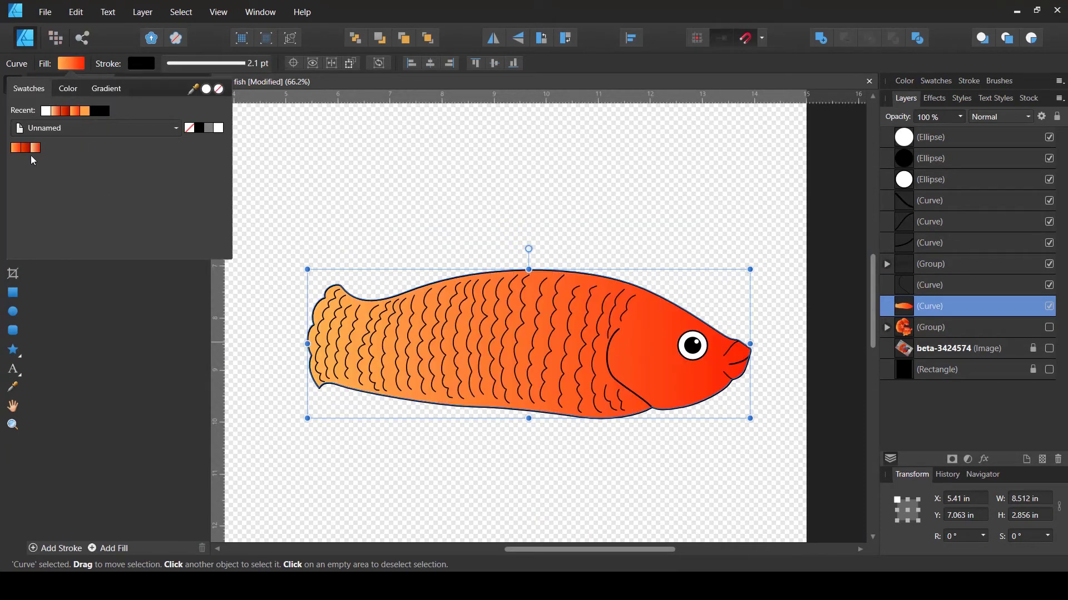
# - Change the tail-end stop of the fish body's gradient fill from orange to purple, HSL 269, 100, 66
pyautogui.click(99, 87)
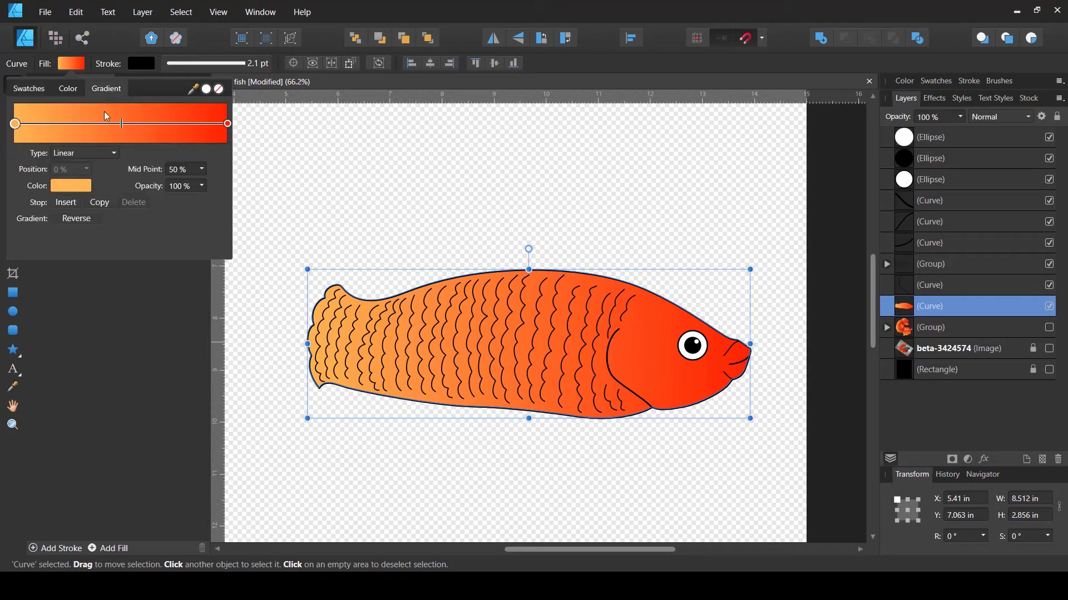
pyautogui.click(62, 186)
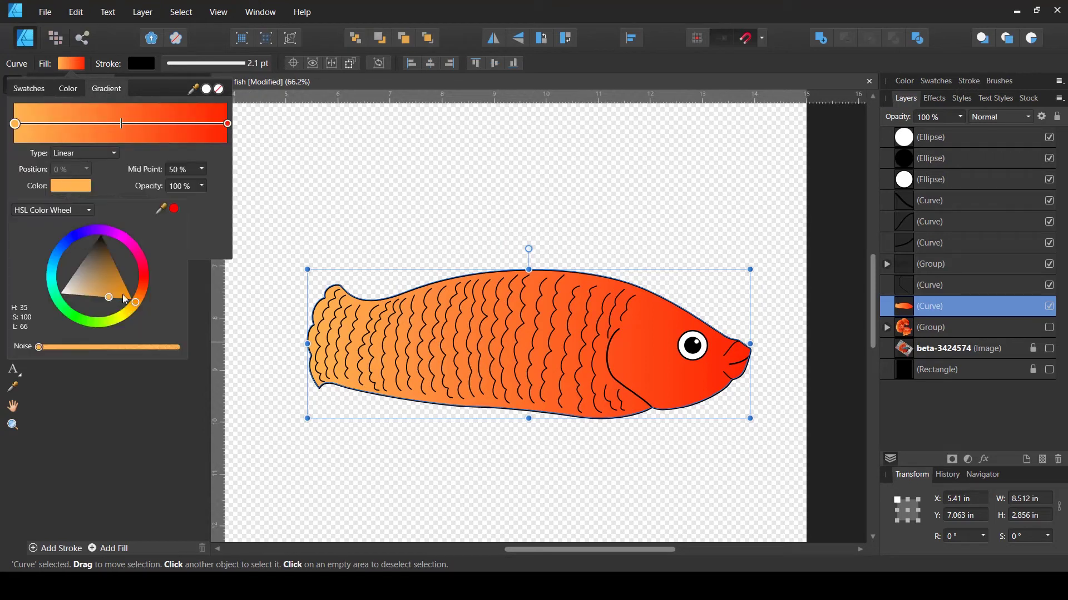
pyautogui.moveTo(136, 300); pyautogui.dragTo(95, 230)
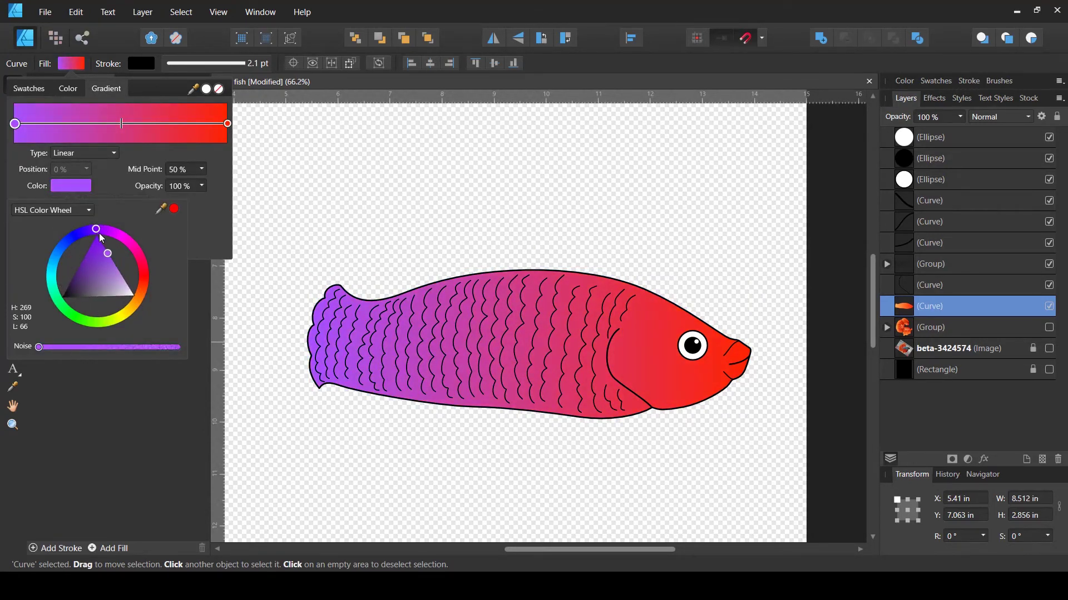
pyautogui.click(228, 124)
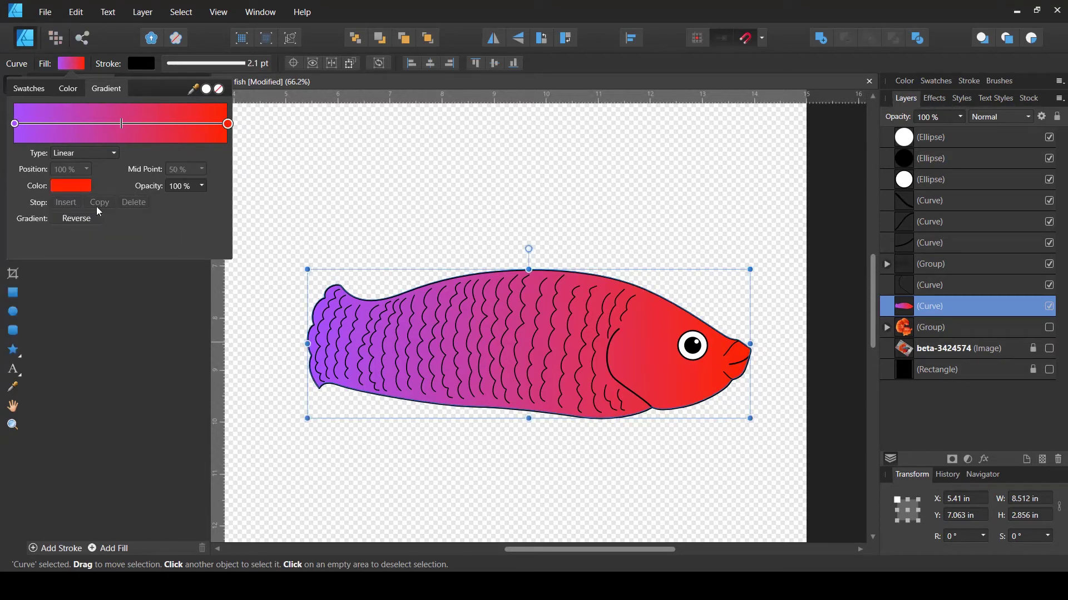
# - Show the fins group behind the body again and view the whole fish
pyautogui.click(1053, 333)
pyautogui.click(1049, 328)
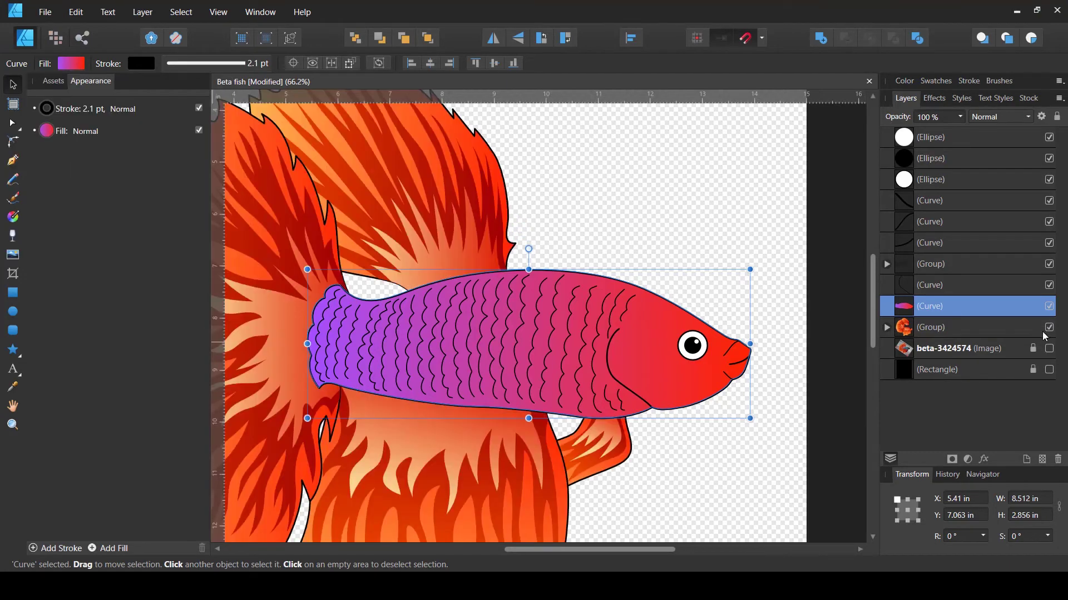
pyautogui.scroll(-3, 745, 367)
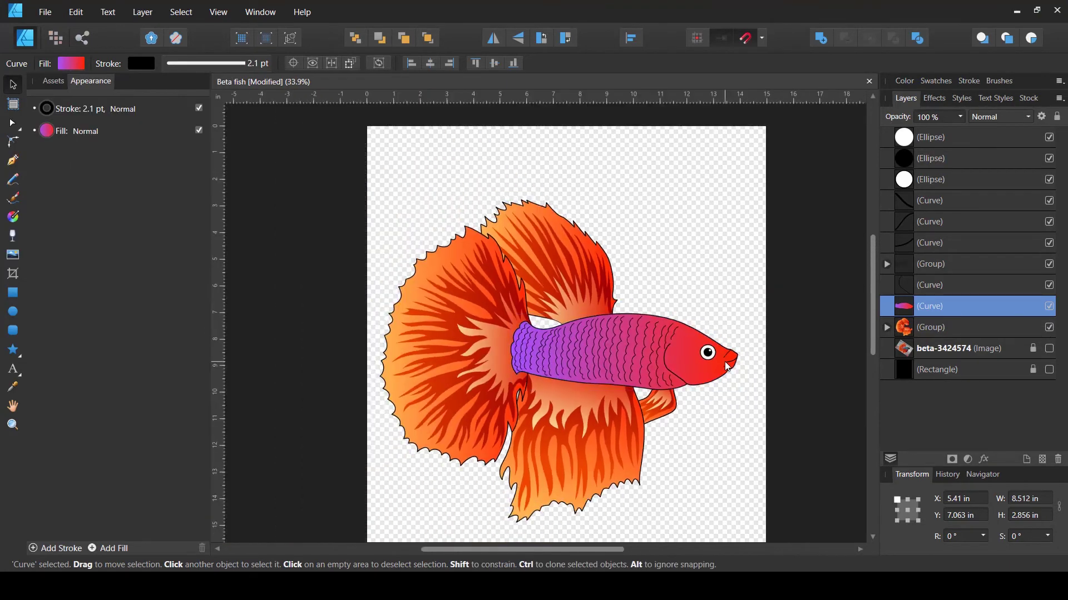
pyautogui.press('alt')
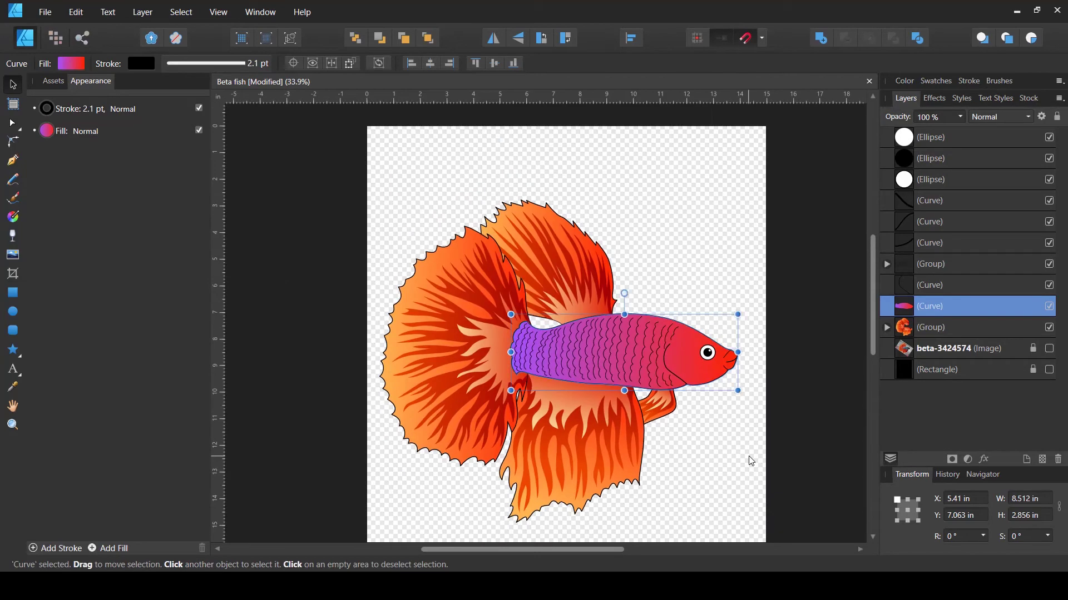
pyautogui.click(920, 328)
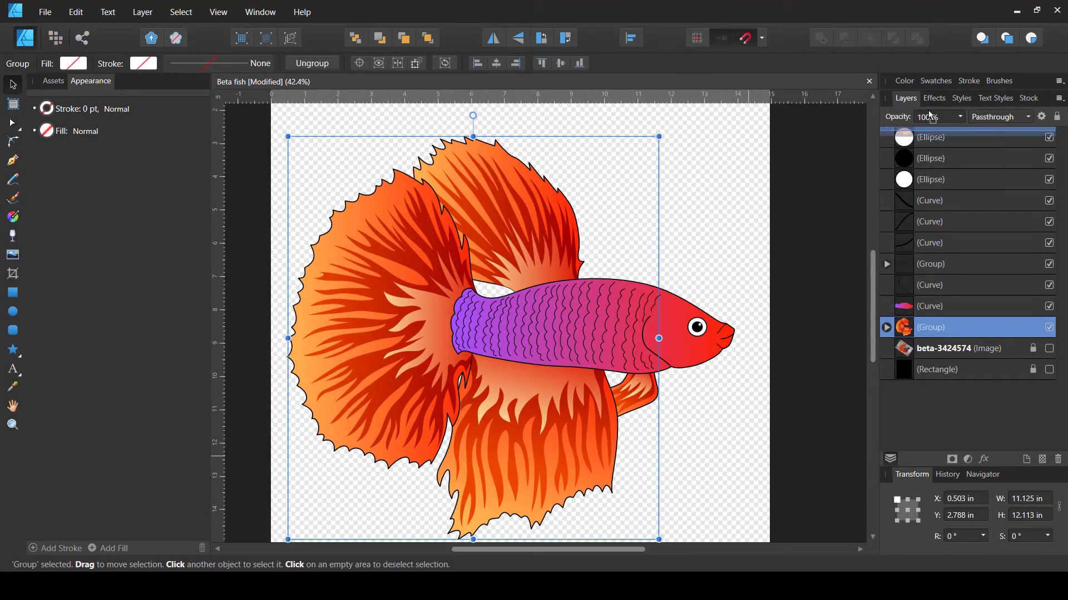
pyautogui.hotkey('ctrl', 'shift', 'h')
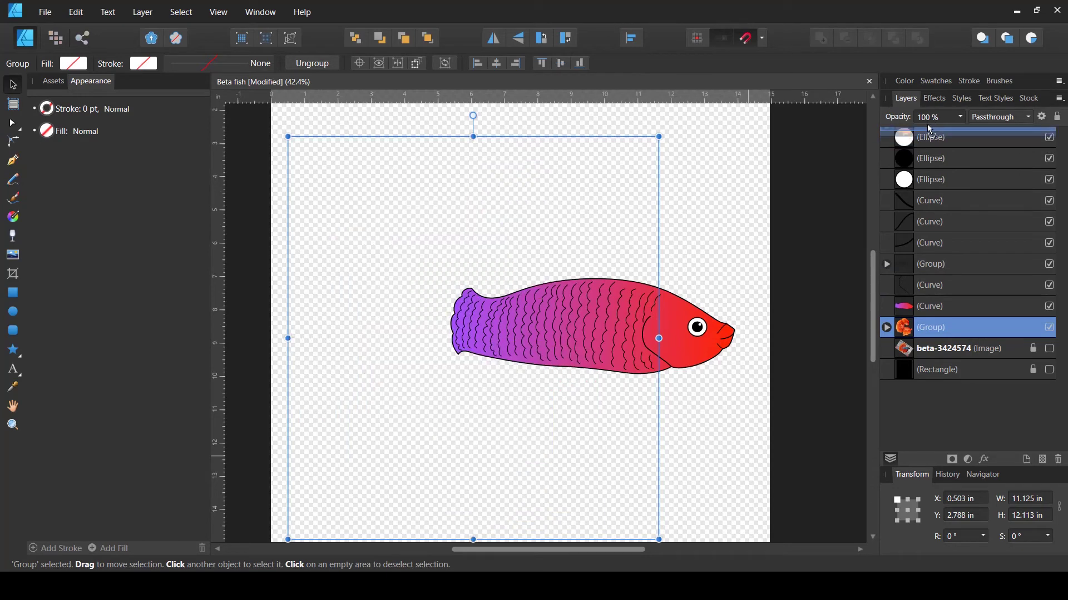
pyautogui.moveTo(929, 125)
pyautogui.mouseDown()
pyautogui.moveTo(916, 328)
pyautogui.moveTo(796, 405)
pyautogui.mouseUp()
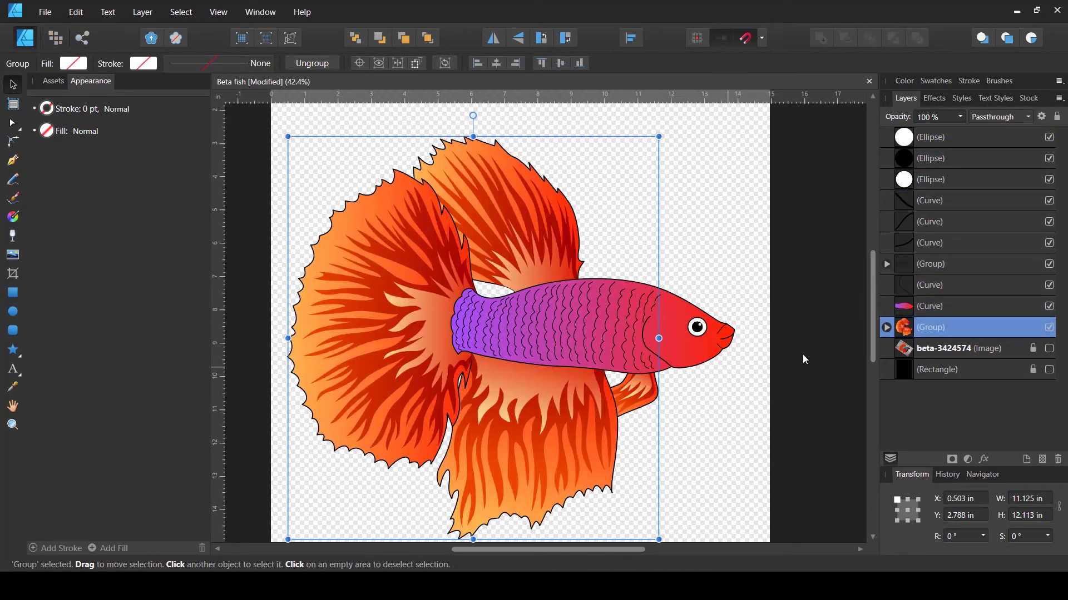
# - Add a colour stop at 48% to the gradient fill of the body curve
pyautogui.click(910, 312)
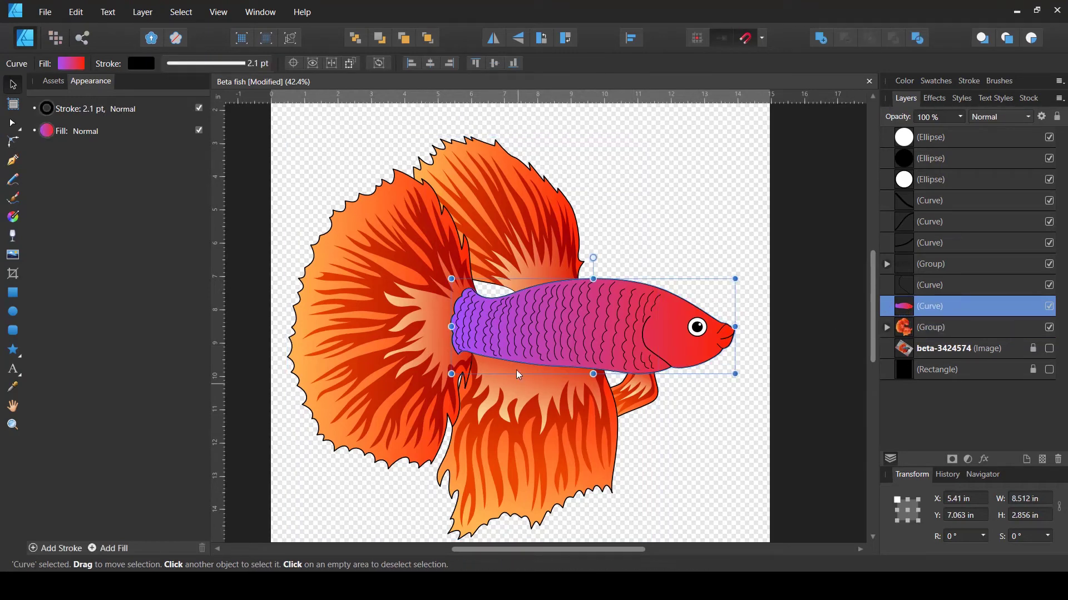
pyautogui.click(72, 63)
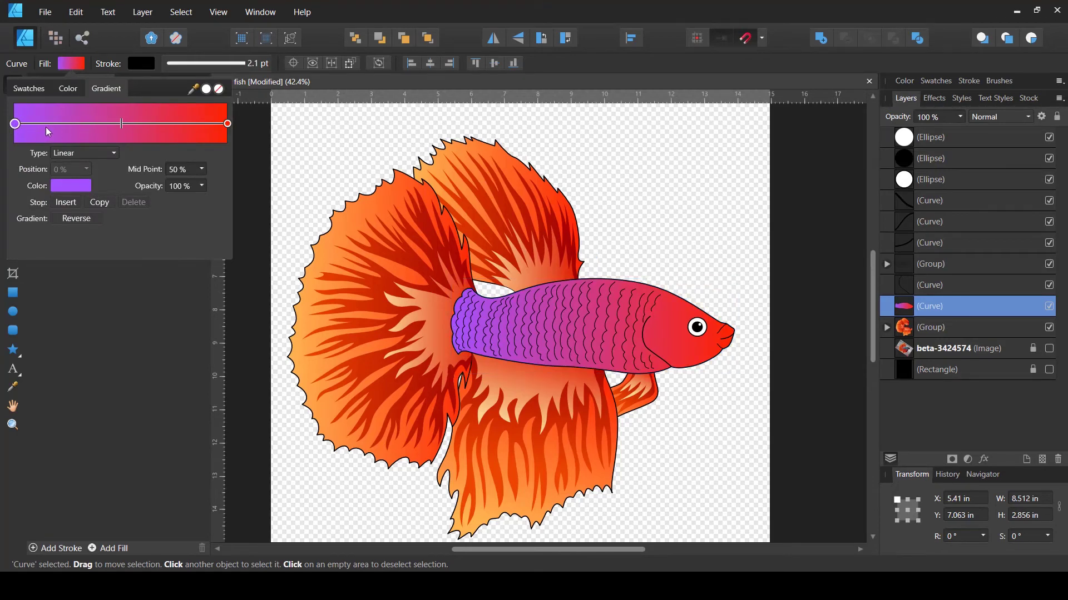
pyautogui.click(96, 130)
pyautogui.moveTo(98, 131); pyautogui.dragTo(118, 131)
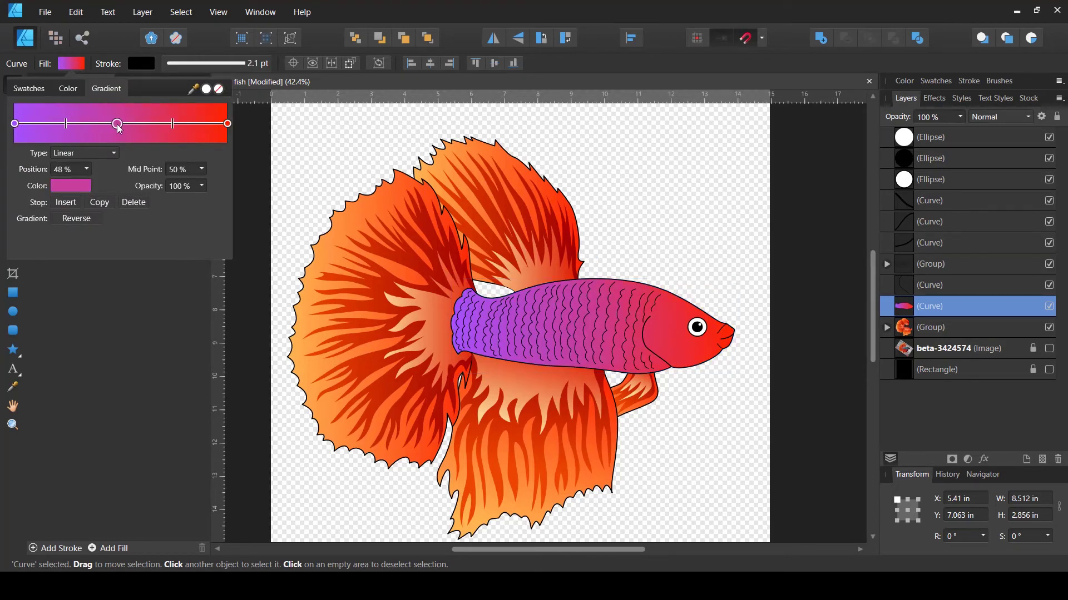
# - Set the body gradient's tail-end stop to bright orange, HSL 20, 100, 50
pyautogui.click(15, 125)
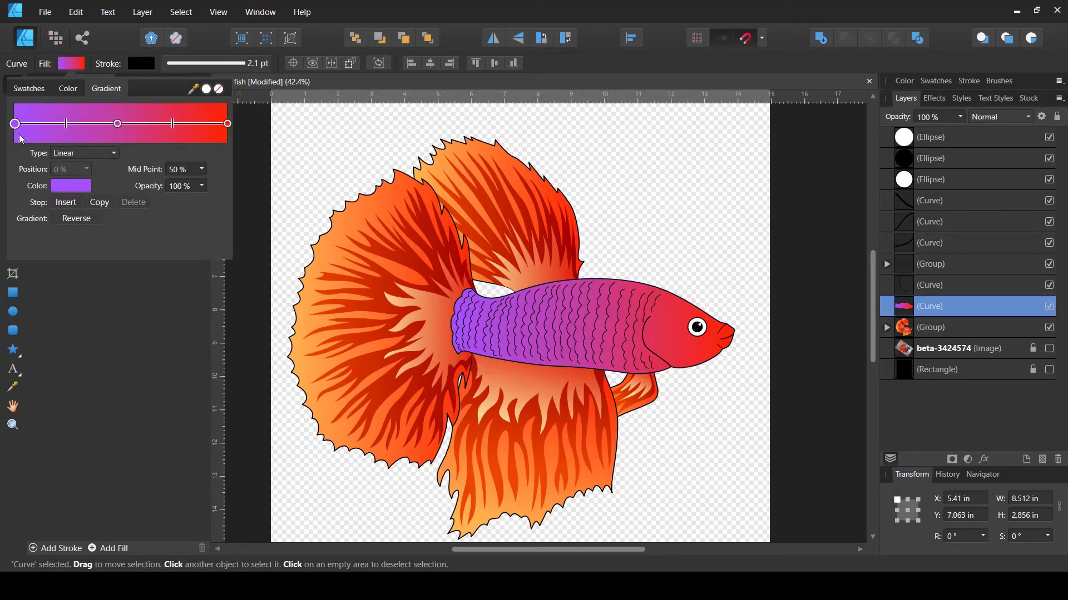
pyautogui.click(71, 192)
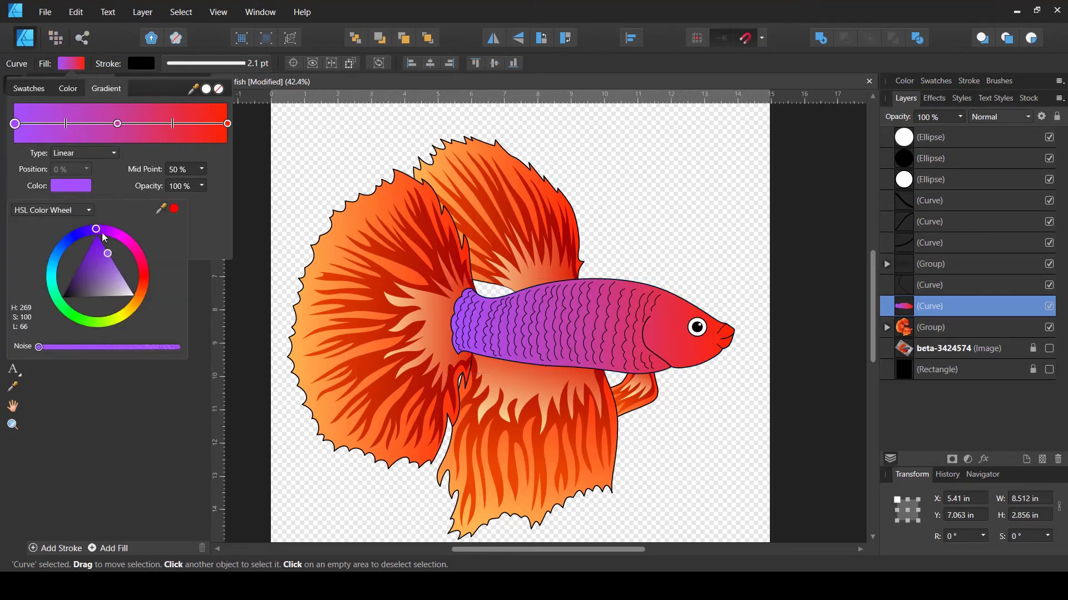
pyautogui.moveTo(96, 230); pyautogui.dragTo(133, 246)
pyautogui.moveTo(134, 286); pyautogui.dragTo(139, 313)
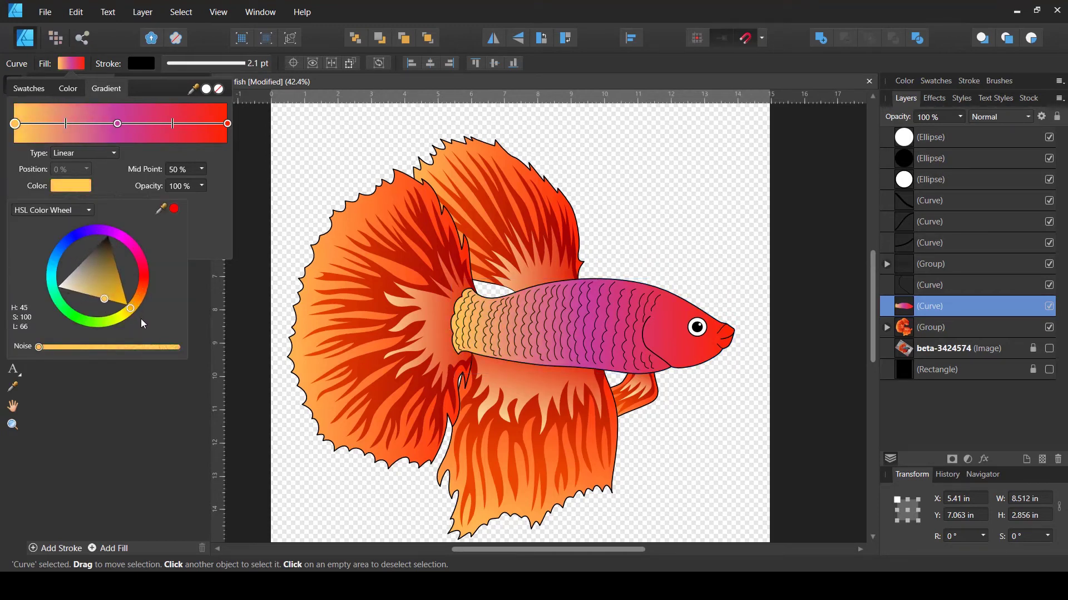
pyautogui.moveTo(118, 310); pyautogui.dragTo(147, 298)
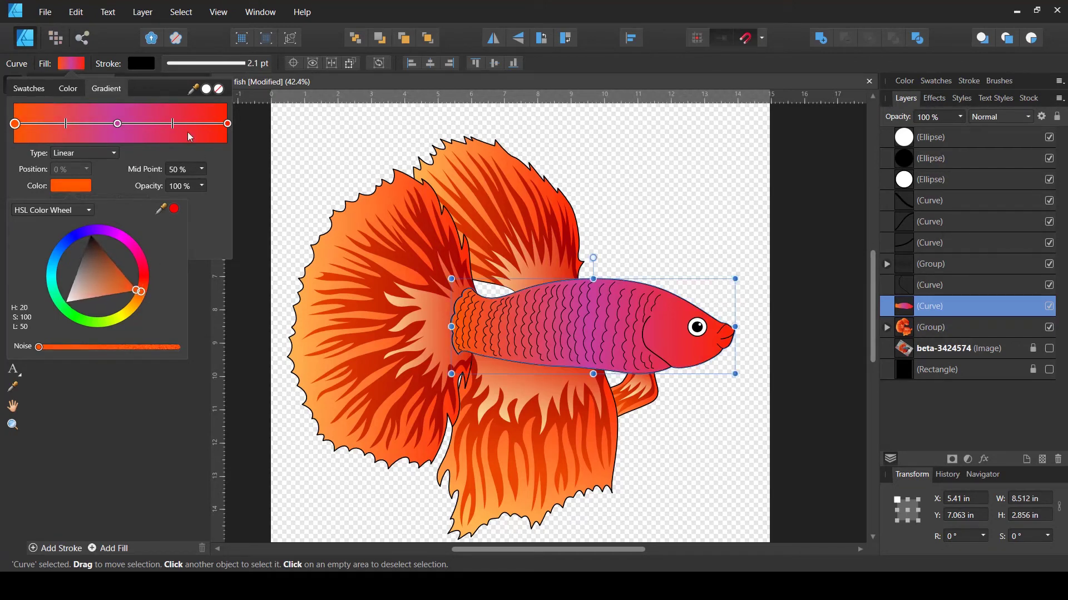
# - Set the body gradient's head-end stop to blue-violet, HSL 255, 100, 50, and deselect the body
pyautogui.click(227, 125)
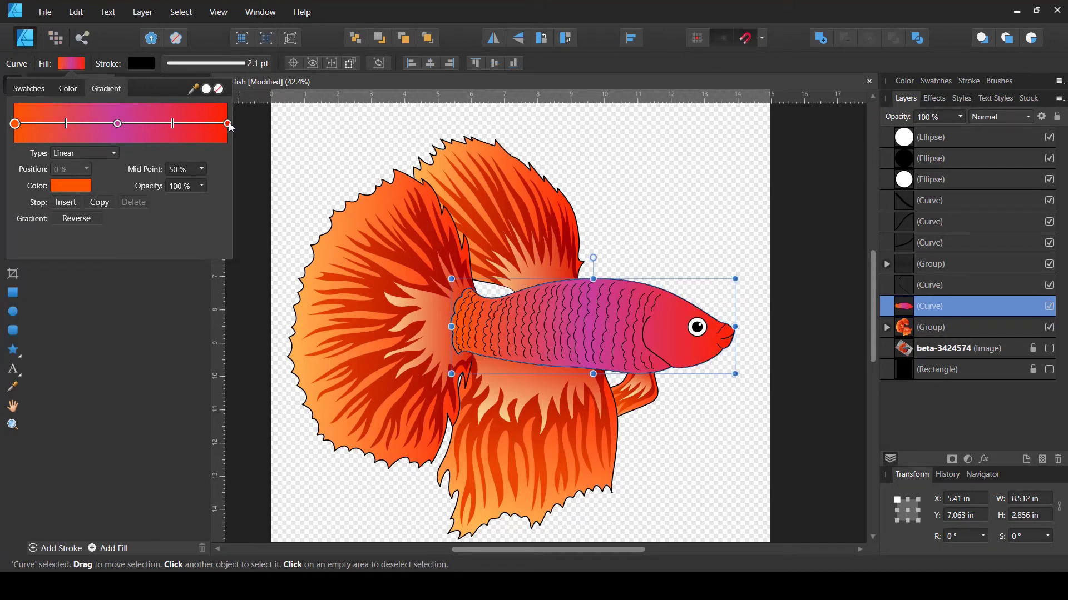
pyautogui.click(83, 190)
pyautogui.moveTo(142, 283)
pyautogui.mouseDown()
pyautogui.moveTo(135, 245)
pyautogui.moveTo(87, 209)
pyautogui.moveTo(99, 238)
pyautogui.moveTo(54, 239)
pyautogui.moveTo(27, 272)
pyautogui.moveTo(75, 267)
pyautogui.moveTo(60, 276)
pyautogui.moveTo(82, 262)
pyautogui.moveTo(63, 277)
pyautogui.moveTo(80, 264)
pyautogui.moveTo(70, 272)
pyautogui.moveTo(53, 260)
pyautogui.moveTo(78, 263)
pyautogui.moveTo(56, 280)
pyautogui.moveTo(49, 266)
pyautogui.moveTo(84, 233)
pyautogui.mouseUp()
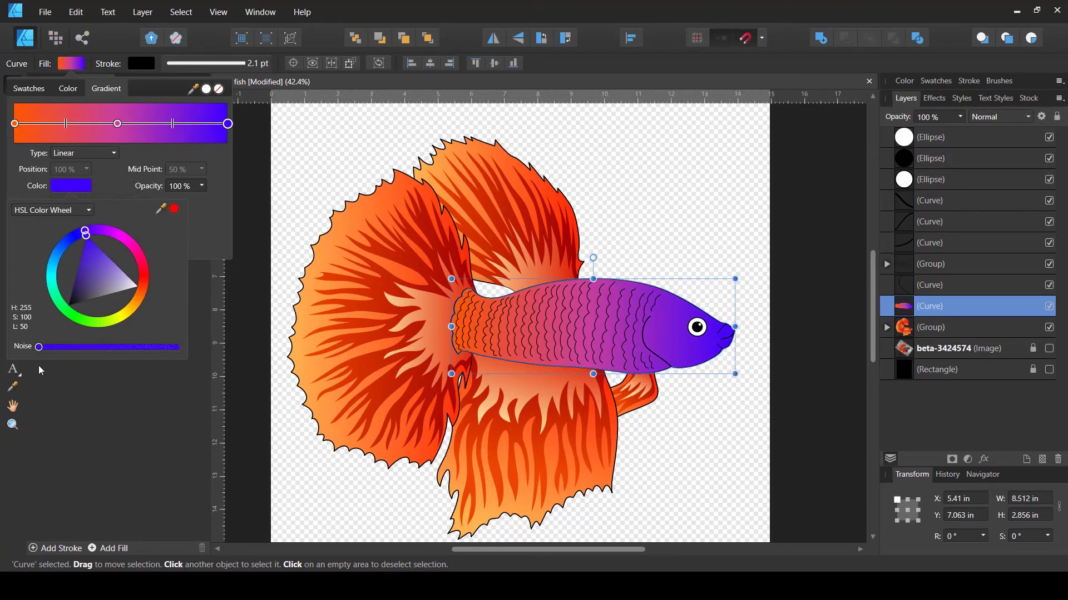
pyautogui.click(681, 471)
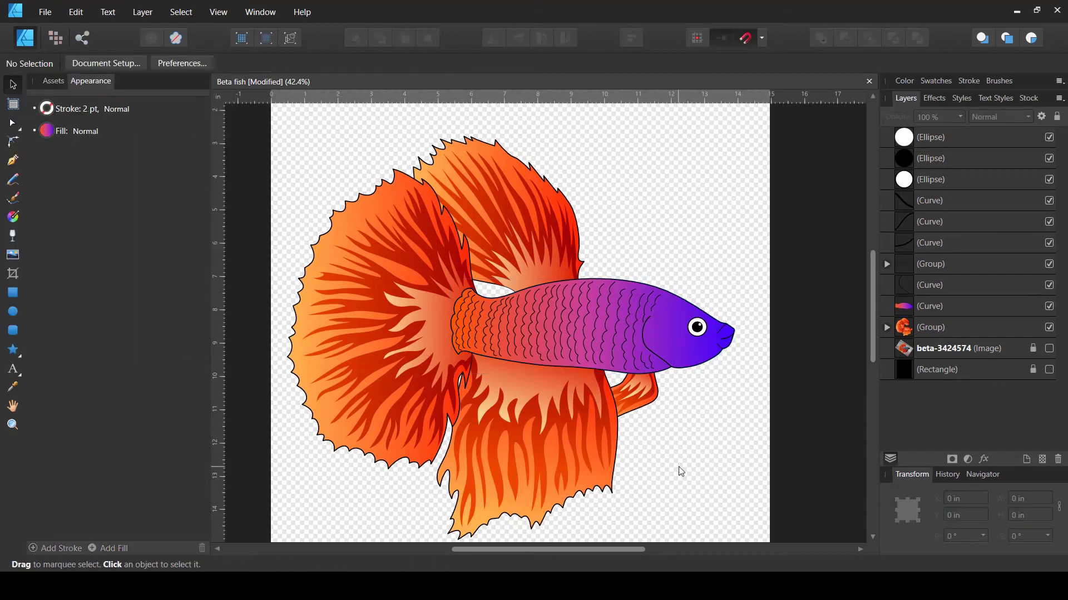
# - Expand the fins group and move the small fin under the belly slightly towards the tail, to about X 9.12 in, Y 9.71 in
pyautogui.scroll(-3, 681, 472)
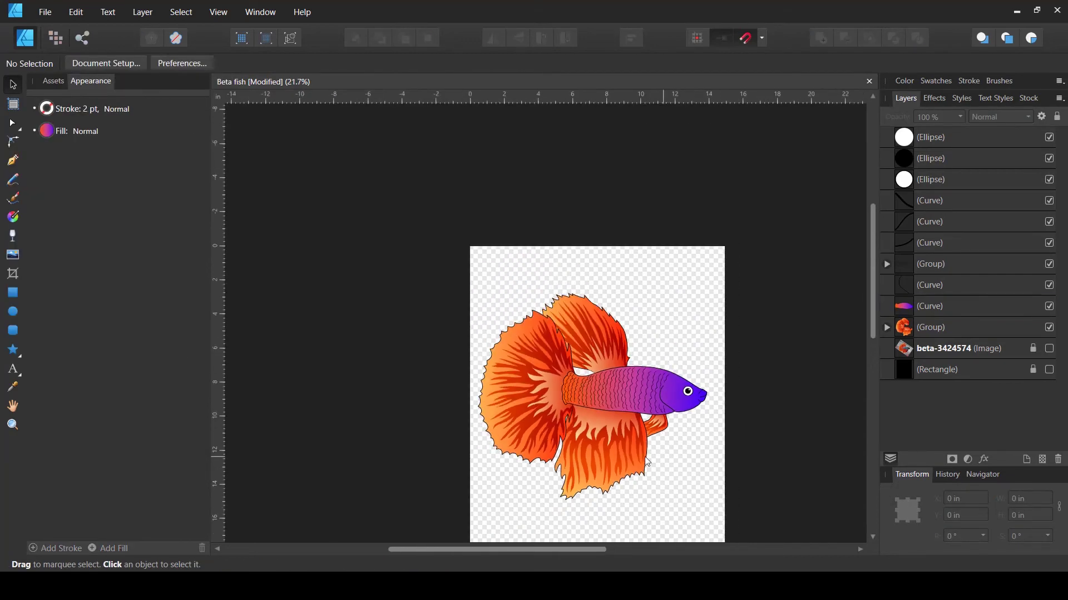
pyautogui.scroll(1, 619, 422)
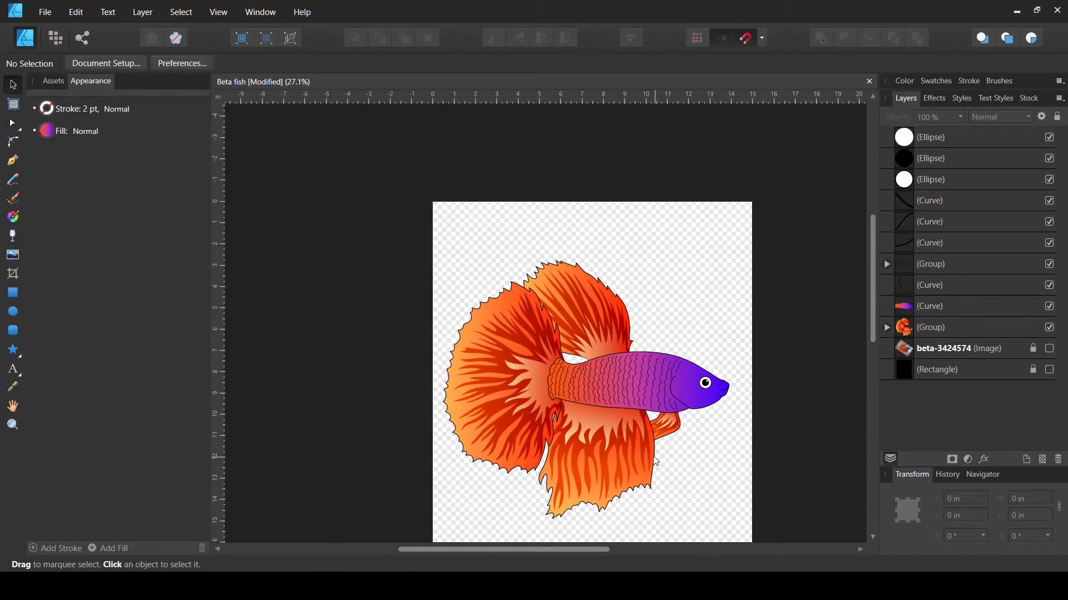
pyautogui.scroll(3, 650, 455)
pyautogui.scroll(-3, 548, 430)
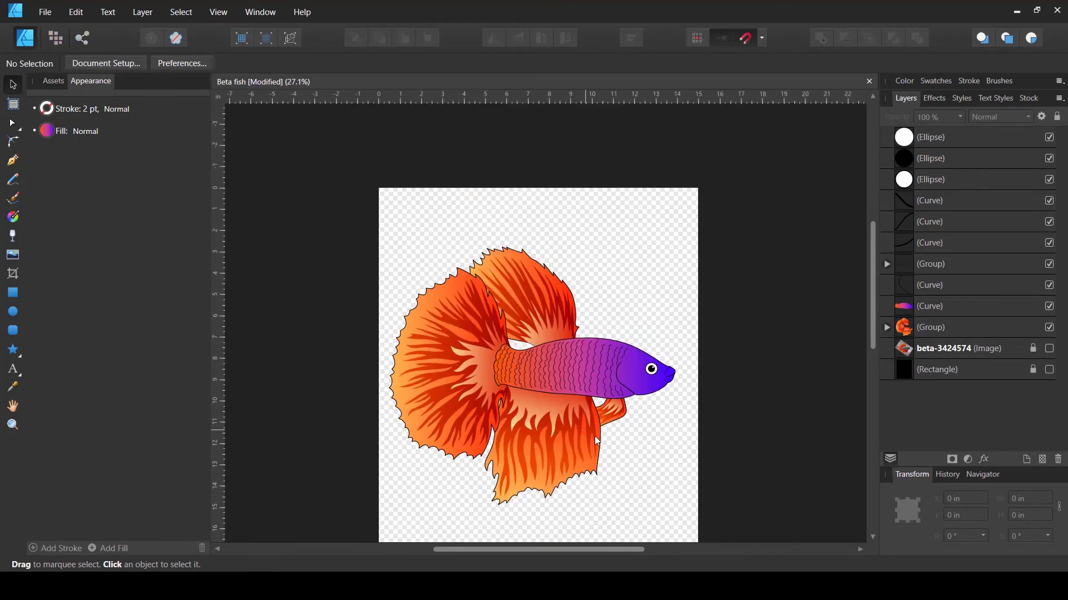
pyautogui.scroll(2, 600, 435)
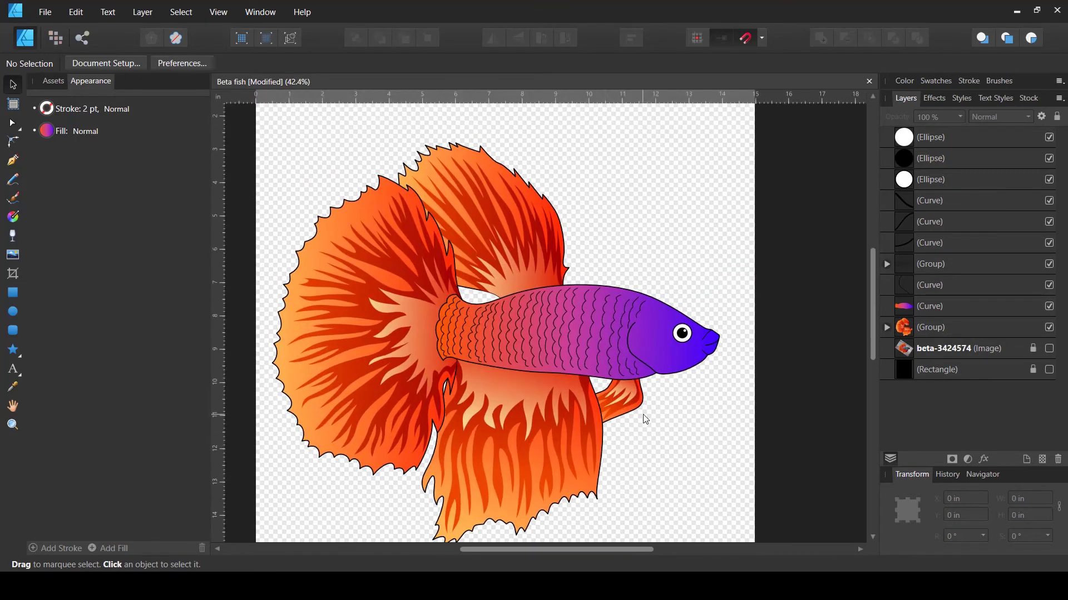
pyautogui.scroll(1, 645, 419)
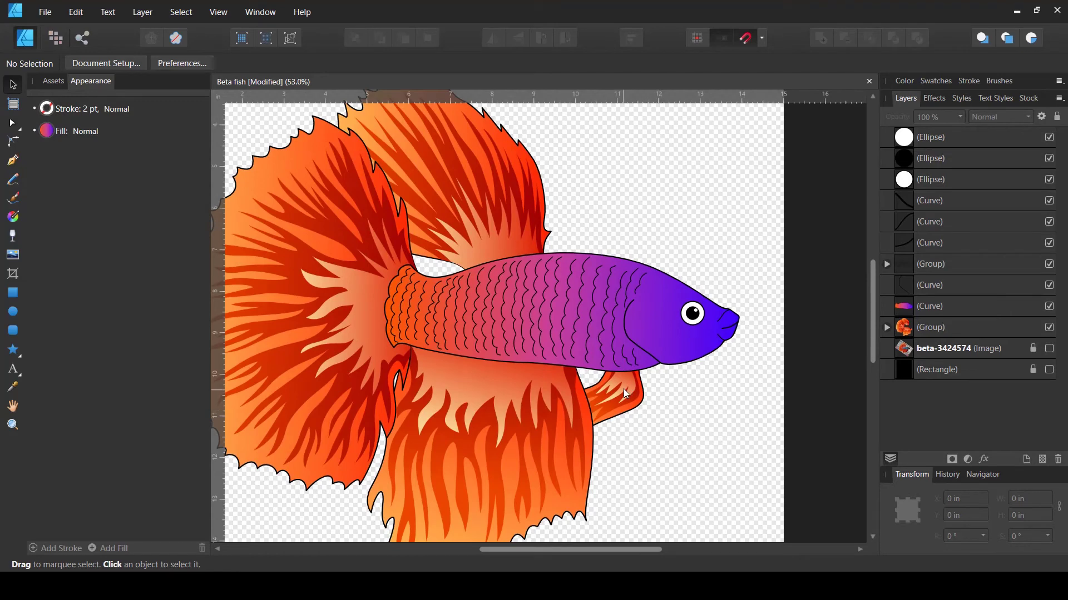
pyautogui.click(625, 393)
pyautogui.click(887, 327)
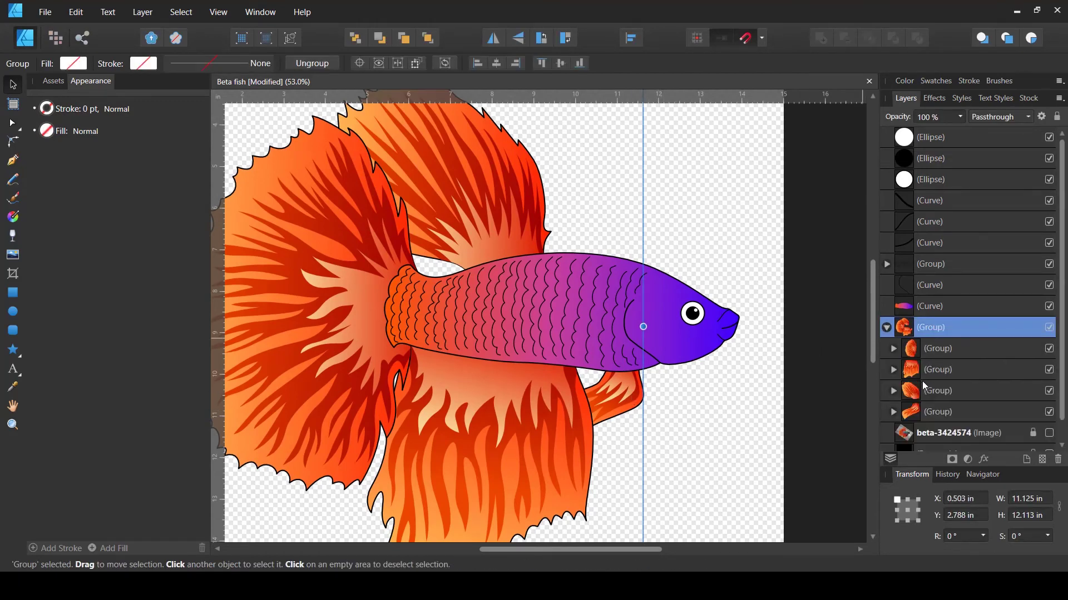
pyautogui.click(917, 411)
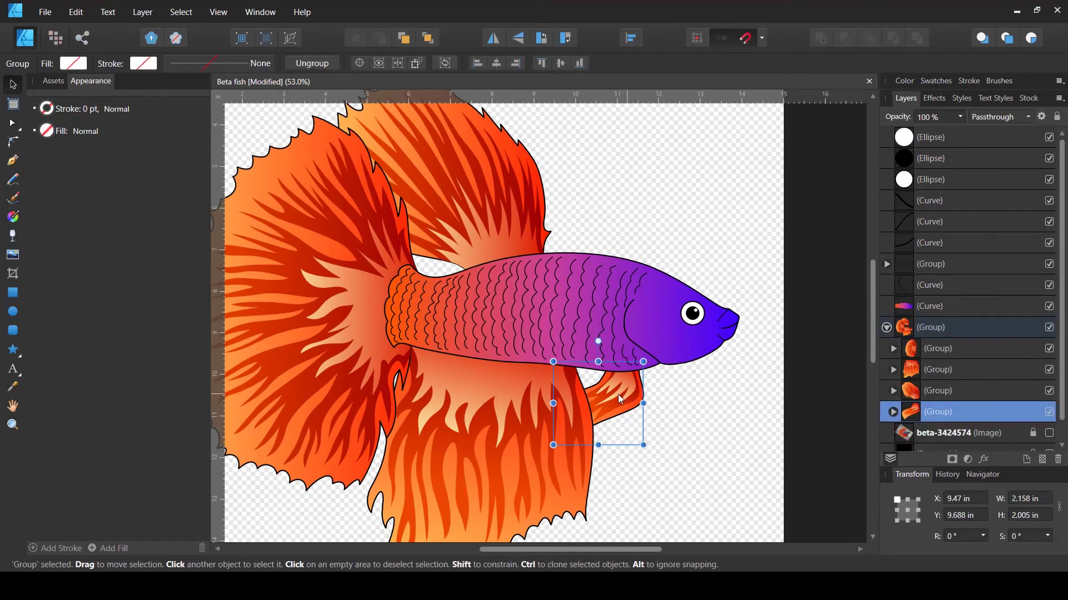
pyautogui.moveTo(619, 395); pyautogui.dragTo(612, 394)
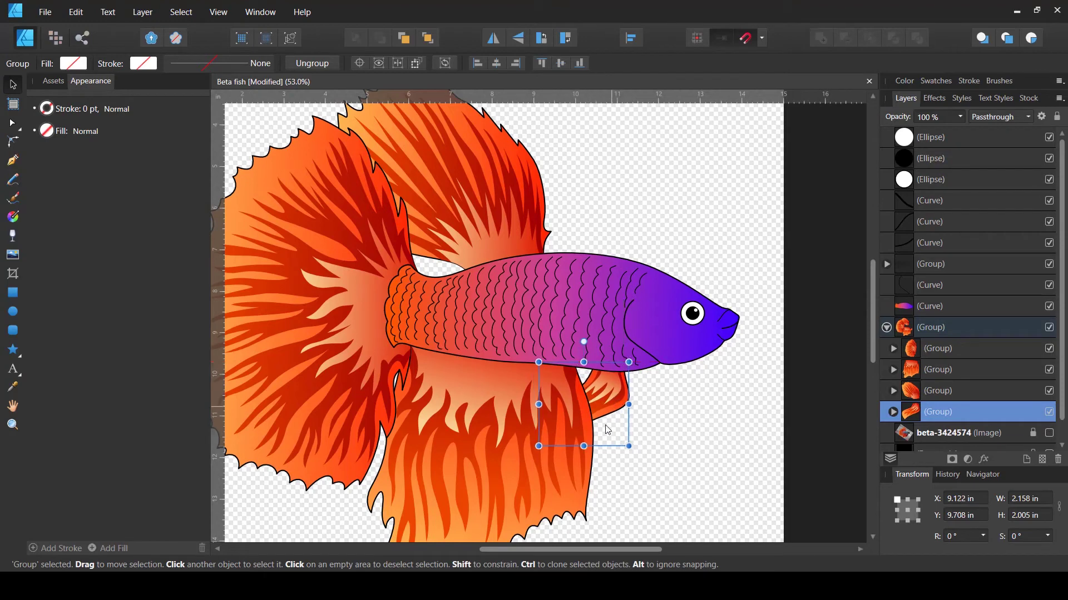
# - Rotate the large lower fin group to about -5.1° and nudge it into place under the body
pyautogui.click(927, 368)
pyautogui.scroll(-3, 591, 473)
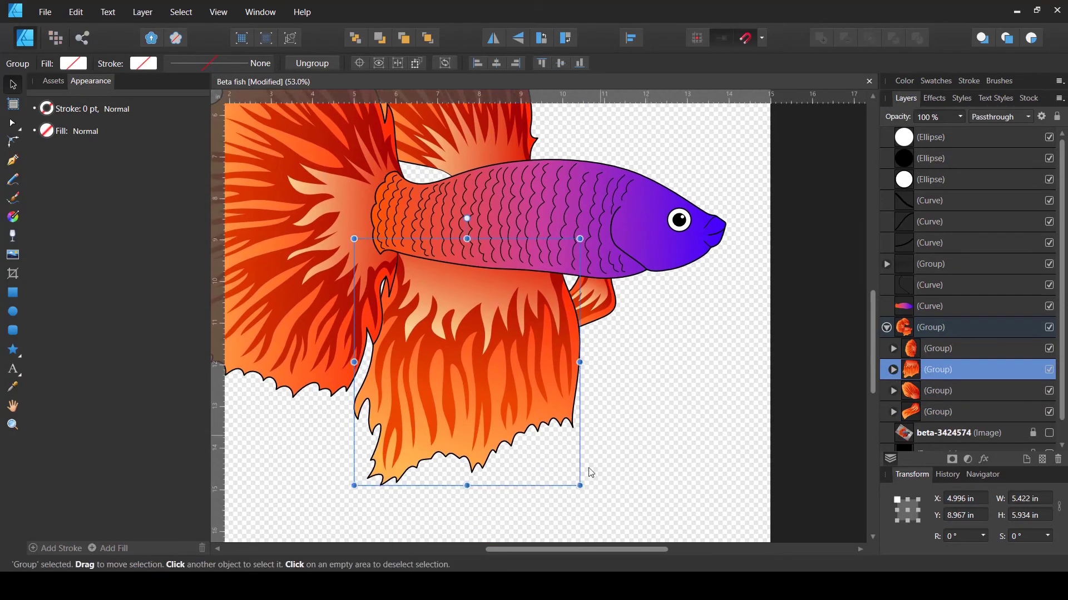
pyautogui.moveTo(586, 497); pyautogui.dragTo(562, 502)
pyautogui.moveTo(480, 403); pyautogui.dragTo(484, 400)
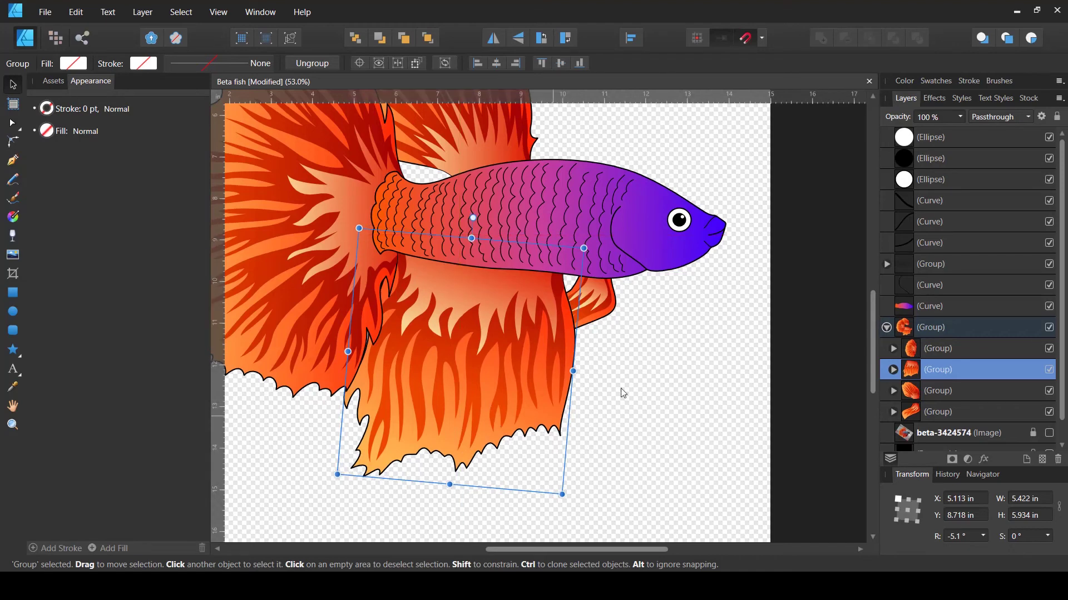
# - Move the tail fin group slightly up and away from the body, to about X 0.19 in, Y 3.47 in
pyautogui.scroll(-3, 711, 358)
pyautogui.scroll(1, 679, 297)
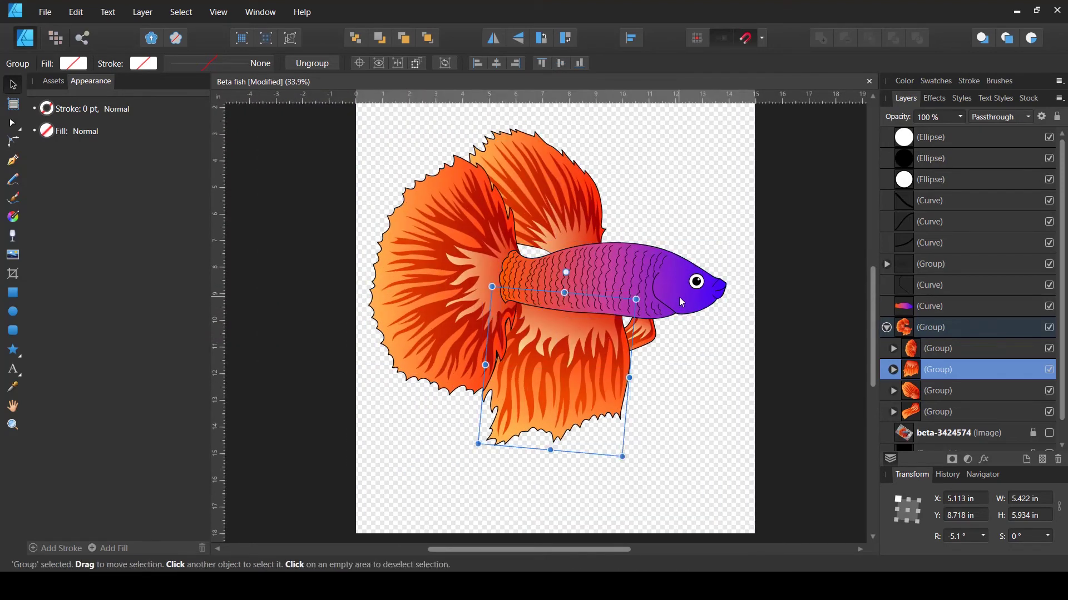
pyautogui.click(917, 351)
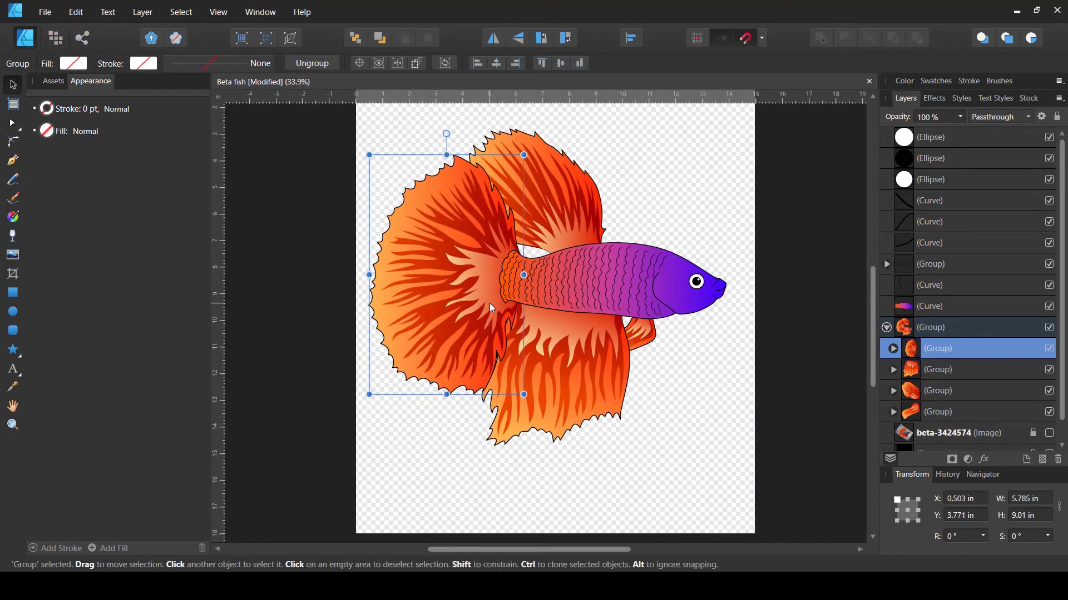
pyautogui.scroll(1, 491, 307)
pyautogui.moveTo(483, 325); pyautogui.dragTo(473, 313)
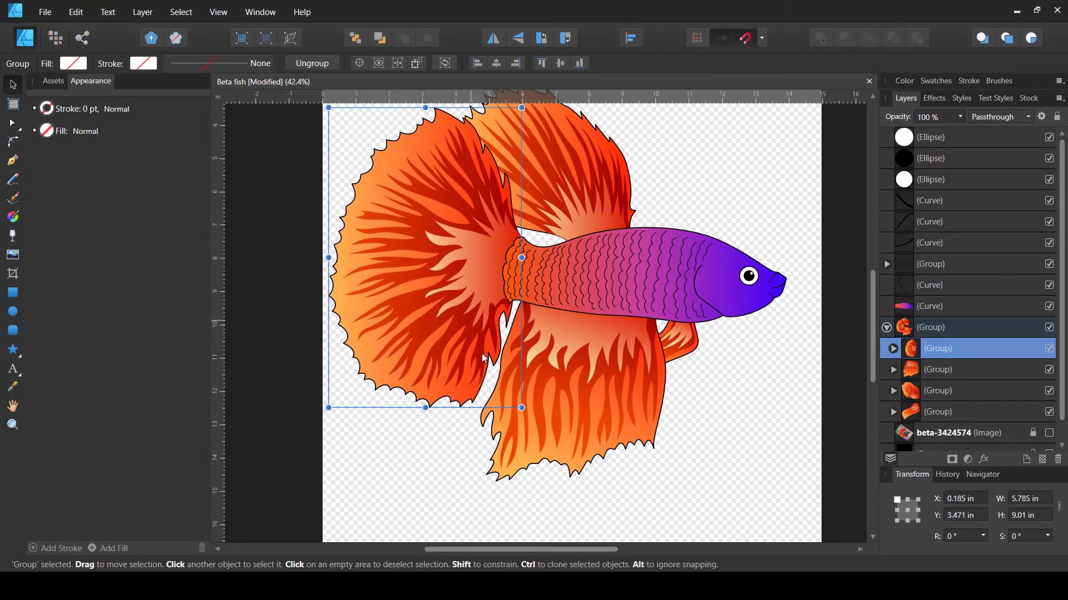
# - Shift the rotated lower fin group towards the tail fin, to about X 4.70 in, Y 8.63 in
pyautogui.click(918, 392)
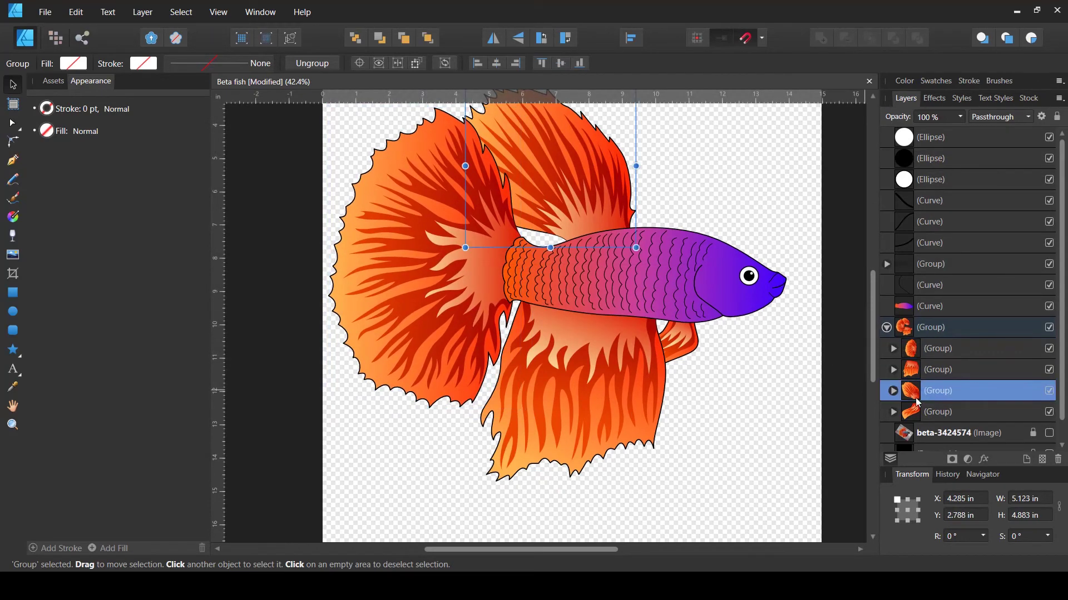
pyautogui.click(927, 371)
pyautogui.moveTo(586, 380); pyautogui.dragTo(572, 378)
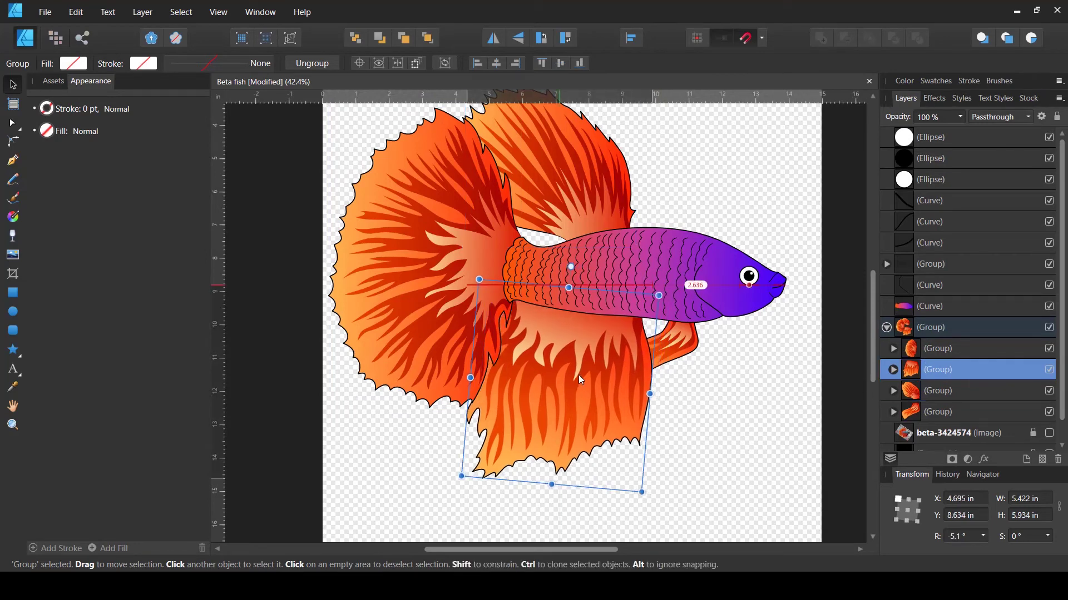
# - Rotate the large lower fin group to -18.5° and position it under the body at about X 5.49 in, Y 7.74 in
pyautogui.moveTo(649, 500); pyautogui.dragTo(615, 509)
pyautogui.moveTo(582, 411); pyautogui.dragTo(581, 407)
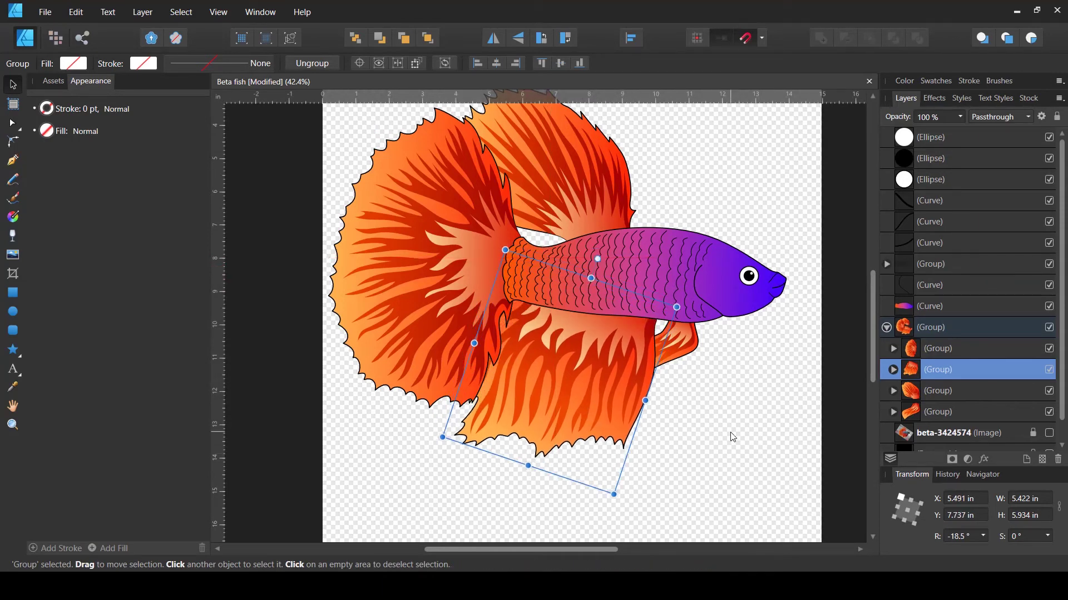
pyautogui.scroll(-2, 733, 438)
pyautogui.scroll(2, 733, 437)
pyautogui.scroll(1, 733, 437)
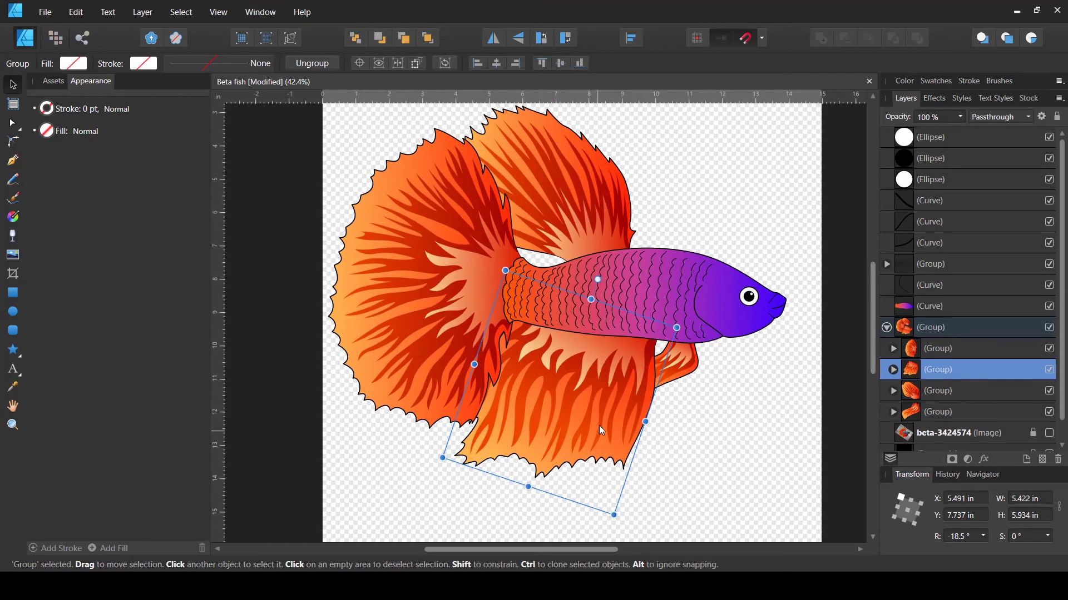
# - Enlarge the upper fin group to about 5.44 × 5.19 in and shift it to about X 3.97 in, Y 2.42 in
pyautogui.click(935, 393)
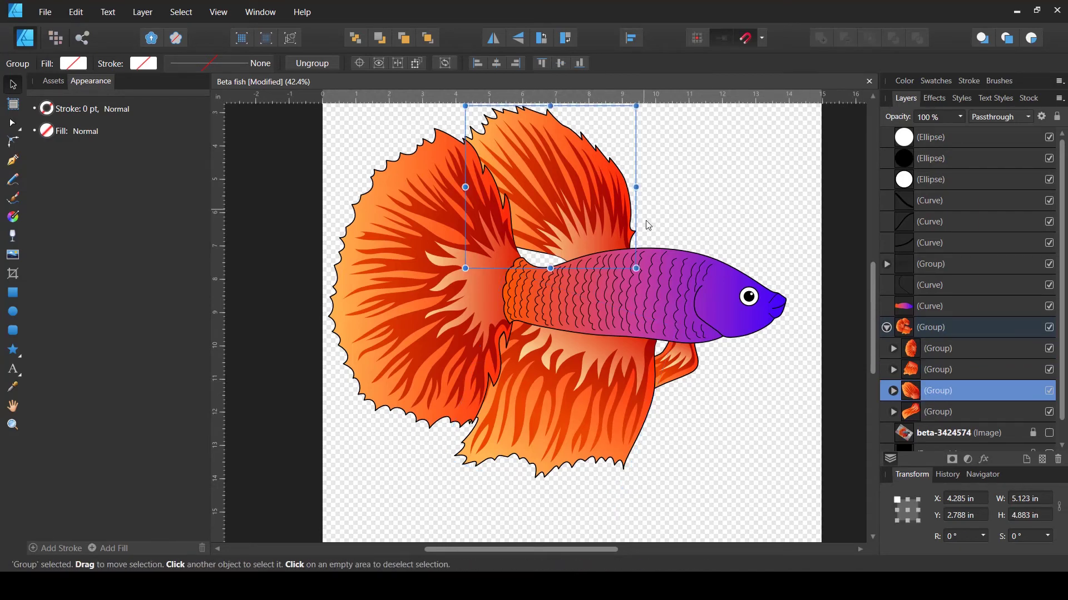
pyautogui.press('space')
pyautogui.moveTo(591, 228); pyautogui.dragTo(598, 327)
pyautogui.moveTo(472, 206)
pyautogui.mouseDown()
pyautogui.moveTo(452, 186)
pyautogui.moveTo(477, 209)
pyautogui.moveTo(445, 197)
pyautogui.moveTo(473, 214)
pyautogui.moveTo(456, 208)
pyautogui.mouseUp()
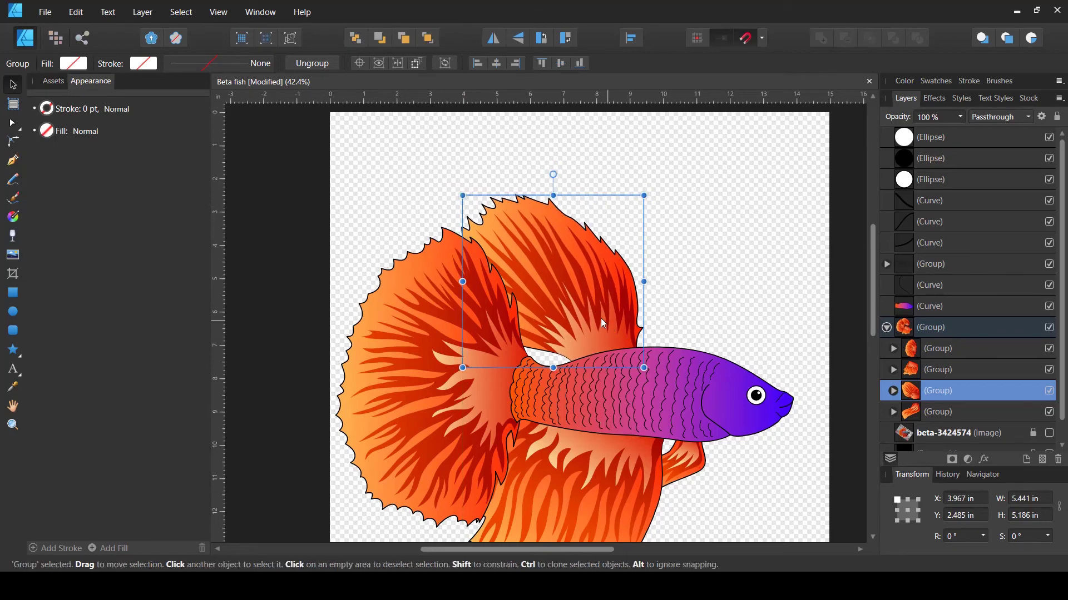
pyautogui.moveTo(603, 320); pyautogui.dragTo(614, 319)
pyautogui.click(681, 313)
pyautogui.scroll(-1, 681, 312)
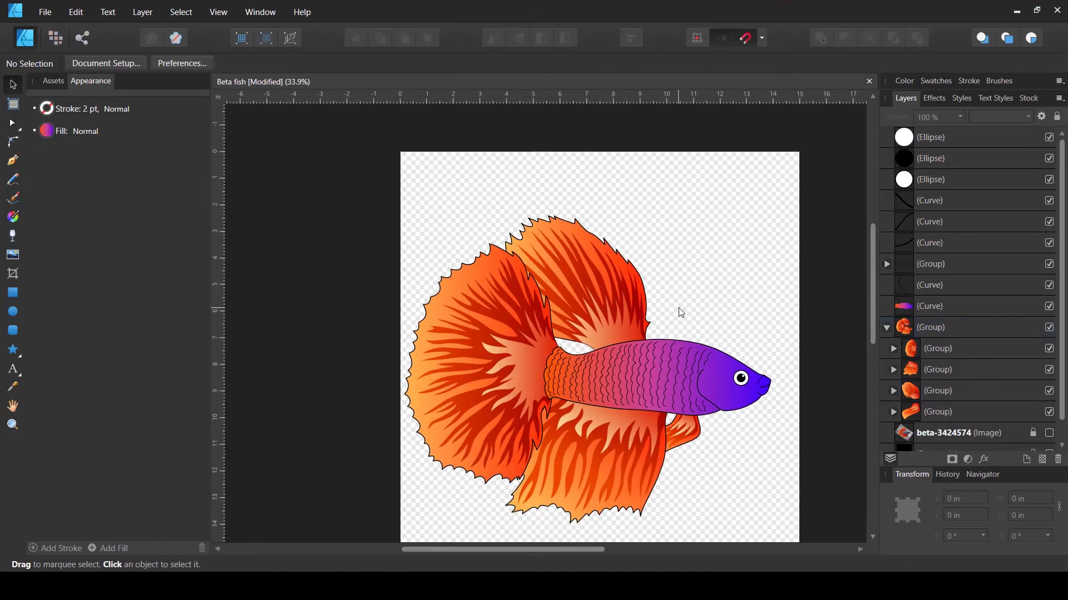
pyautogui.scroll(1, 605, 463)
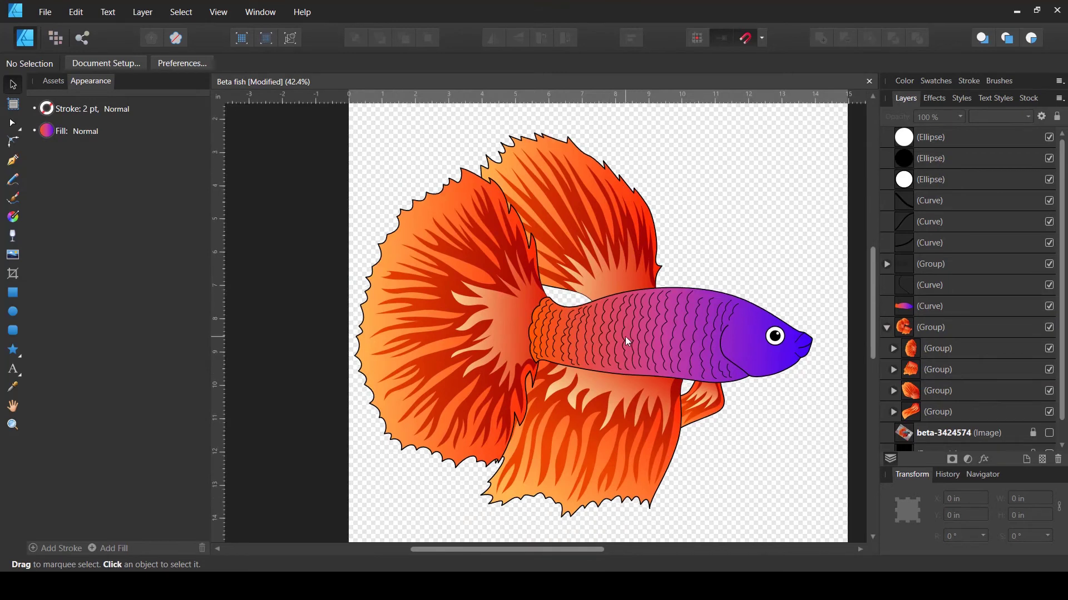
pyautogui.scroll(-1, 625, 336)
# - Hide the large lower fin group, duplicate the upper fin group, flip the copy vertically and place it beneath the body
pyautogui.click(1046, 370)
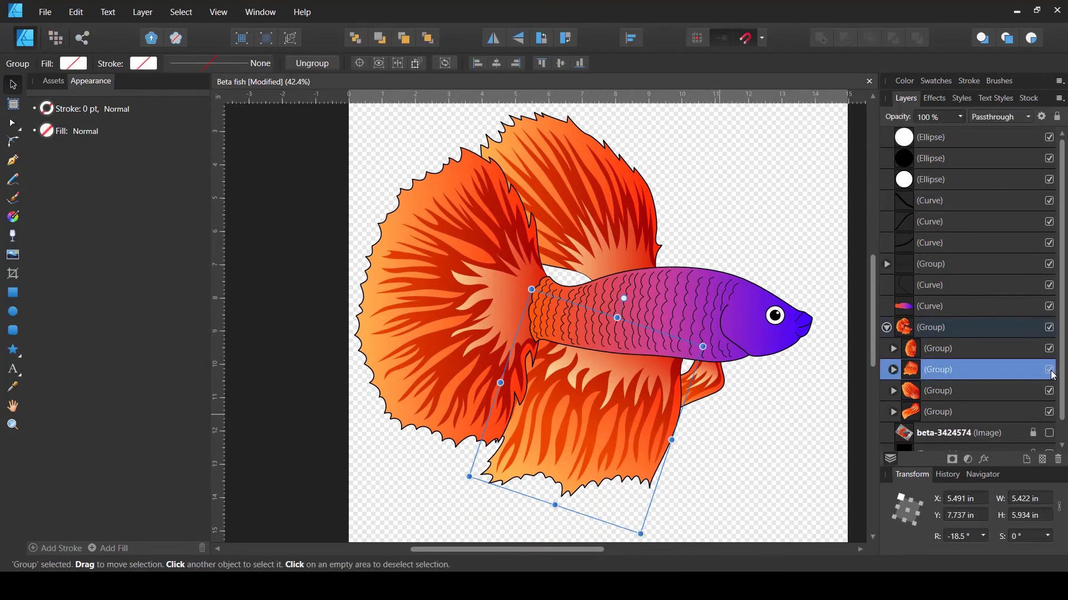
pyautogui.click(1049, 370)
pyautogui.click(952, 398)
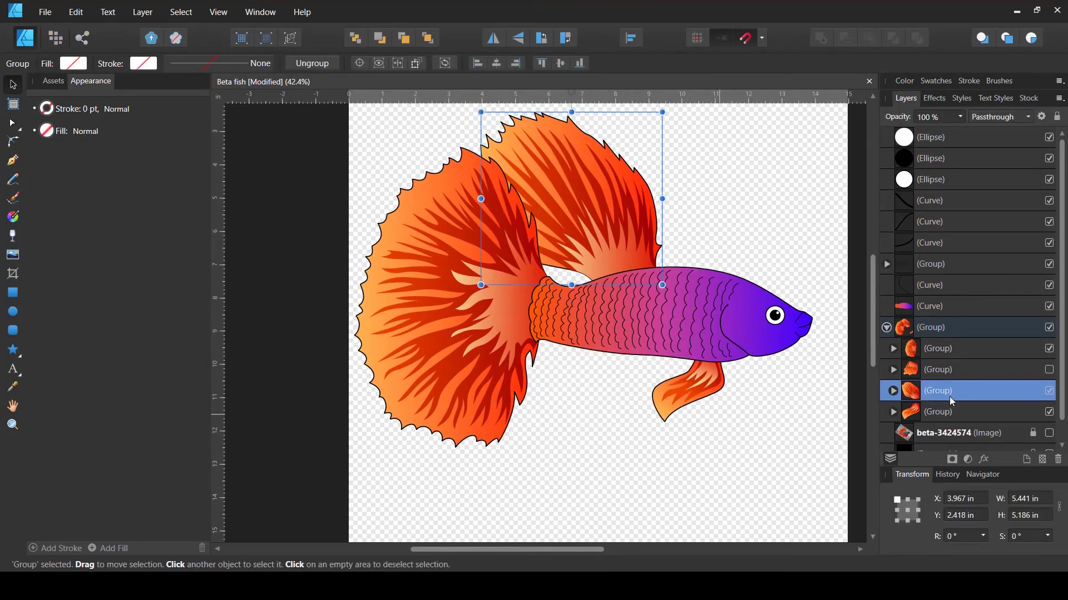
pyautogui.hotkey('ctrl', 'j')
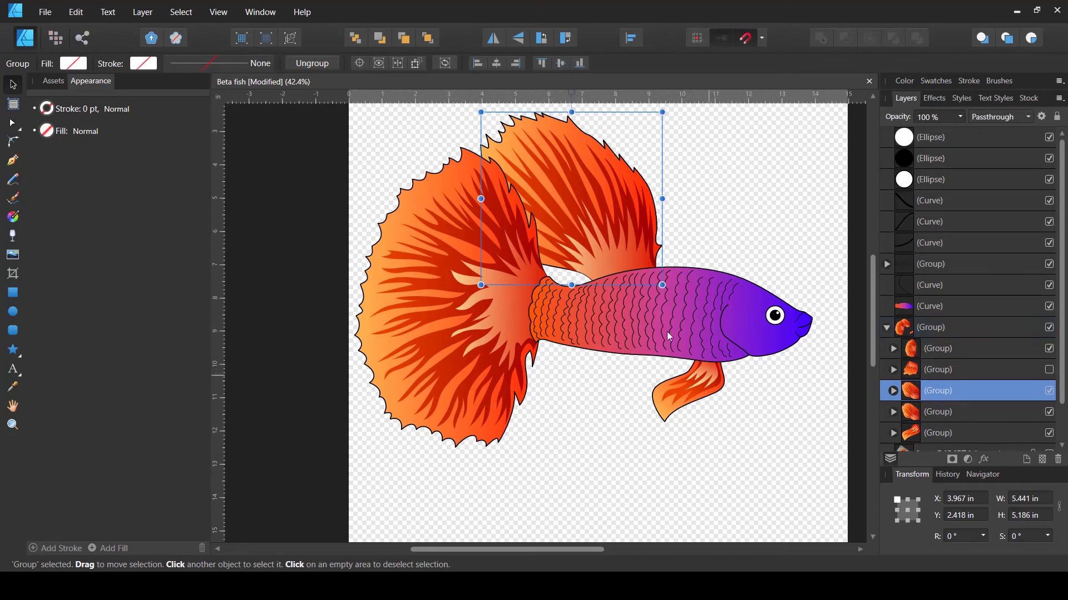
pyautogui.click(519, 39)
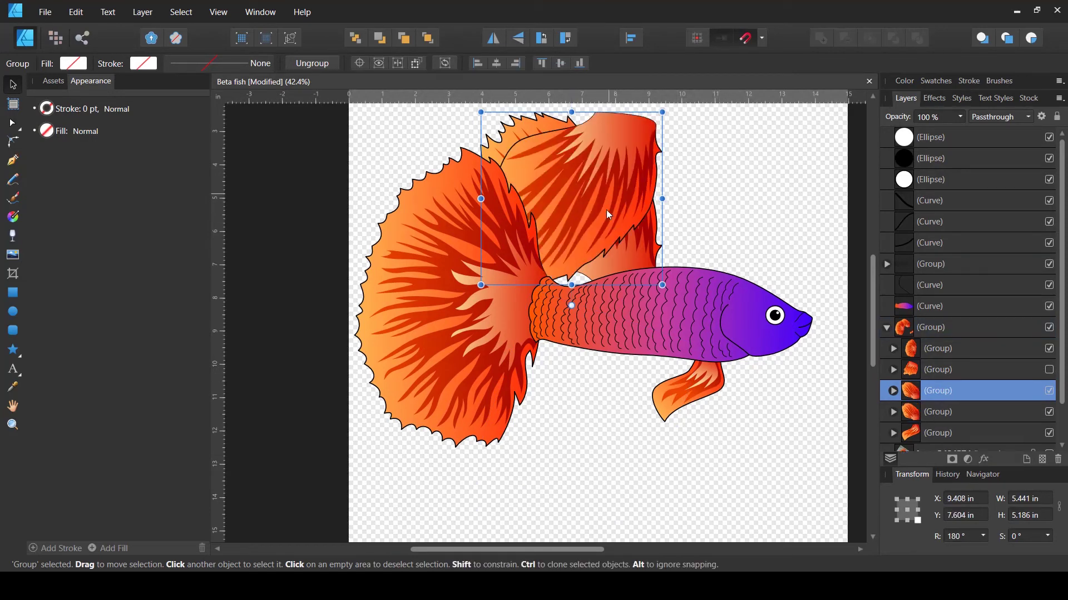
pyautogui.moveTo(615, 236); pyautogui.dragTo(611, 416)
pyautogui.click(759, 466)
pyautogui.scroll(-2, 521, 435)
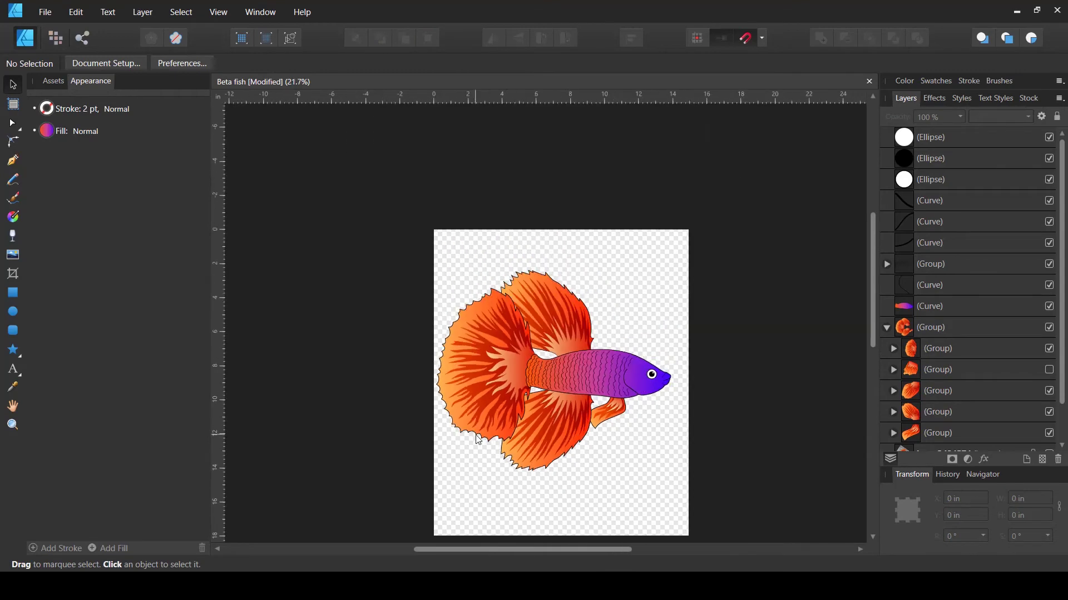
pyautogui.scroll(1, 508, 489)
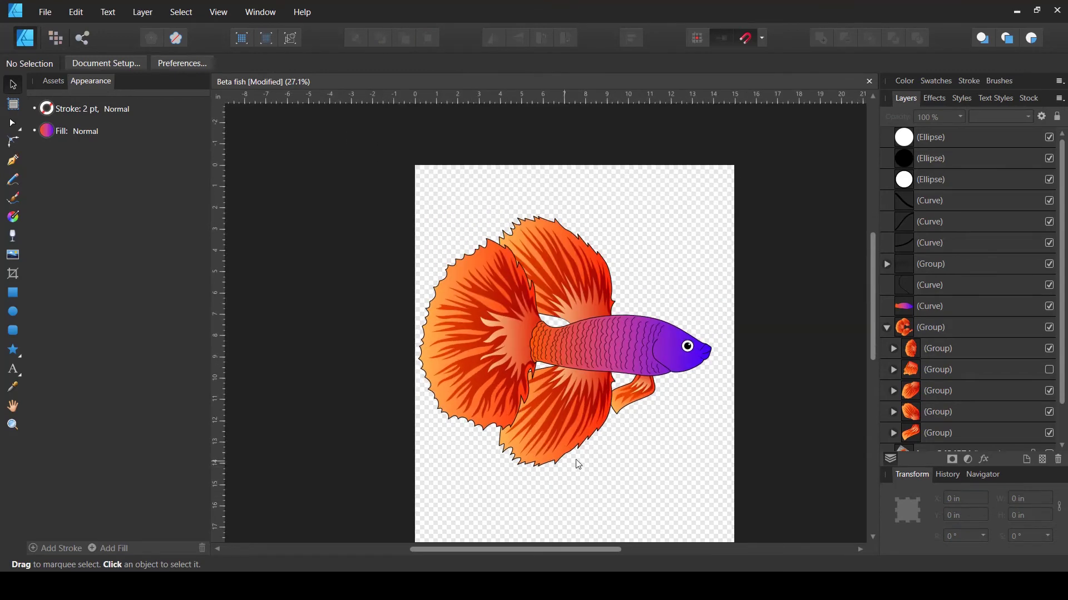
# - Compare the two lower fin versions by switching their visibility, leaving the original fin shown and the flipped duplicate hidden
pyautogui.click(959, 392)
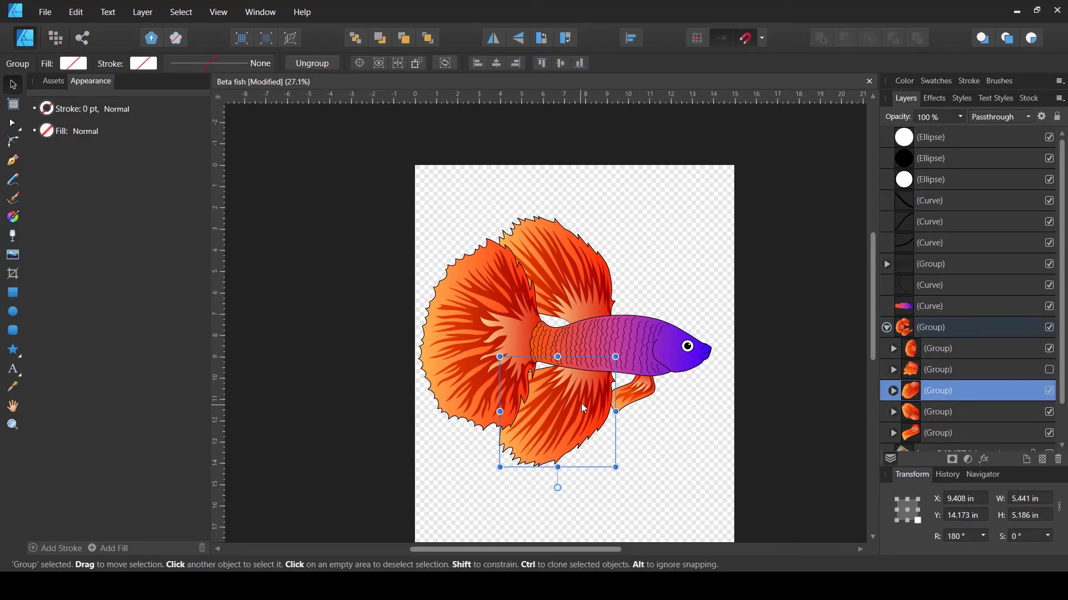
pyautogui.click(1048, 391)
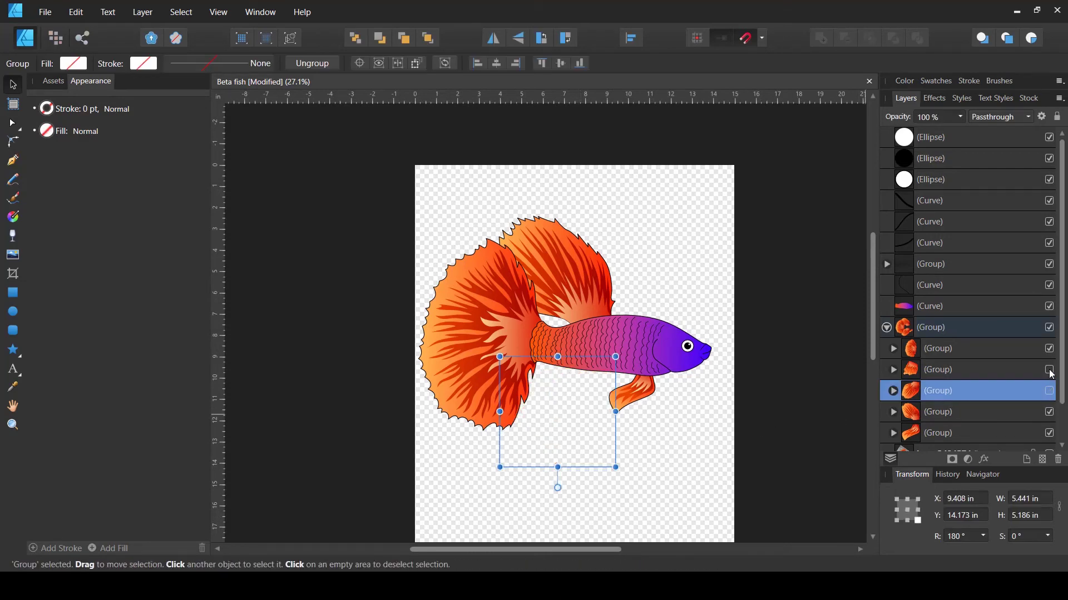
pyautogui.click(1048, 370)
pyautogui.click(749, 472)
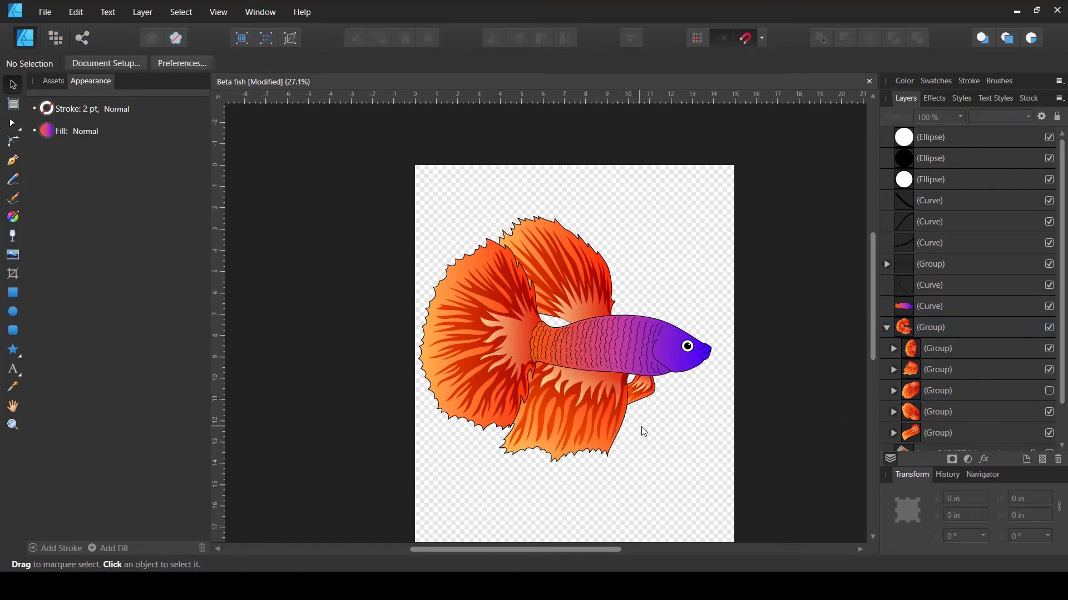
pyautogui.click(1049, 371)
pyautogui.click(1049, 392)
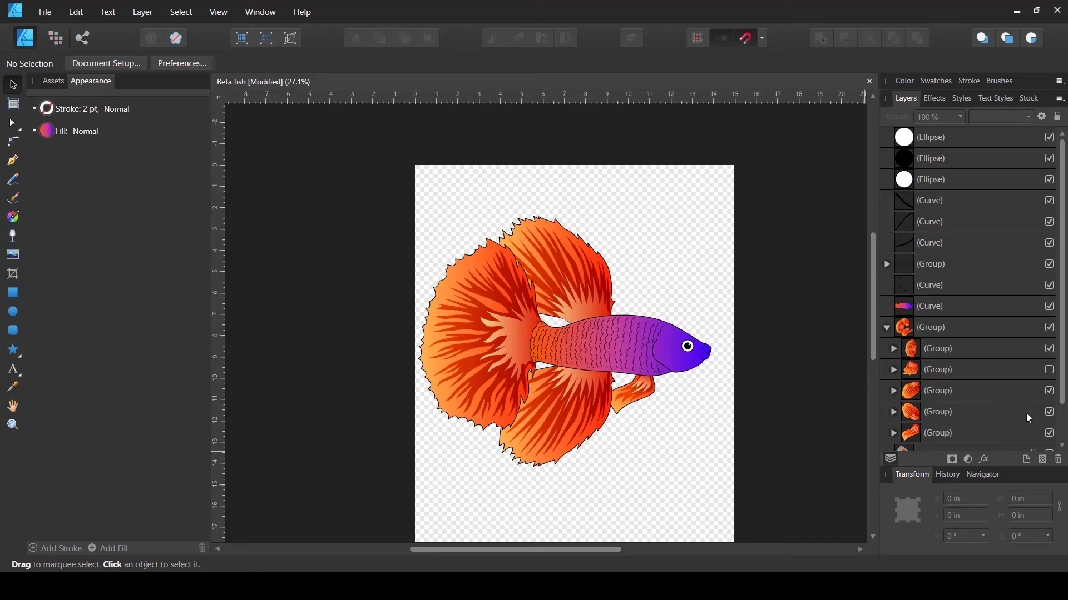
pyautogui.click(1049, 391)
pyautogui.click(1049, 370)
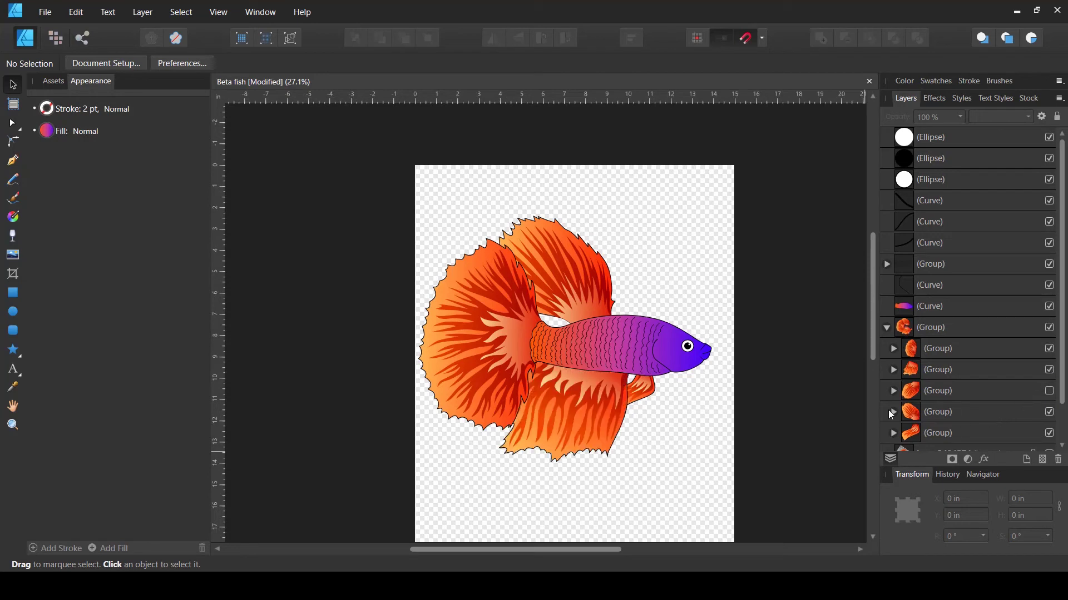
# - Recolour the head-end stop of the fish body's linear gradient fill to golden yellow
pyautogui.click(611, 350)
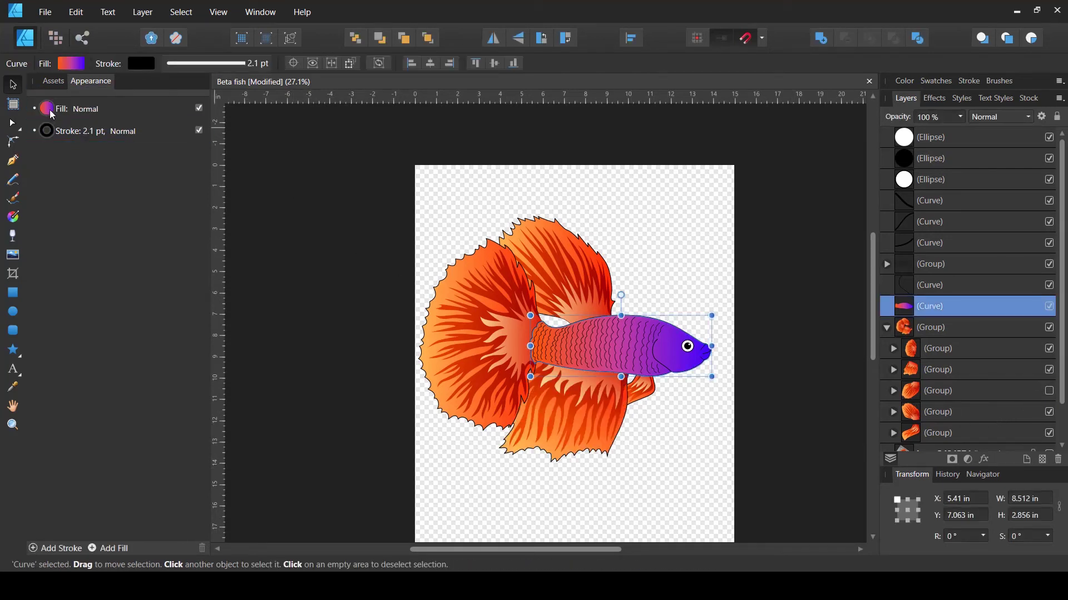
pyautogui.moveTo(50, 111); pyautogui.dragTo(50, 135)
pyautogui.click(50, 135)
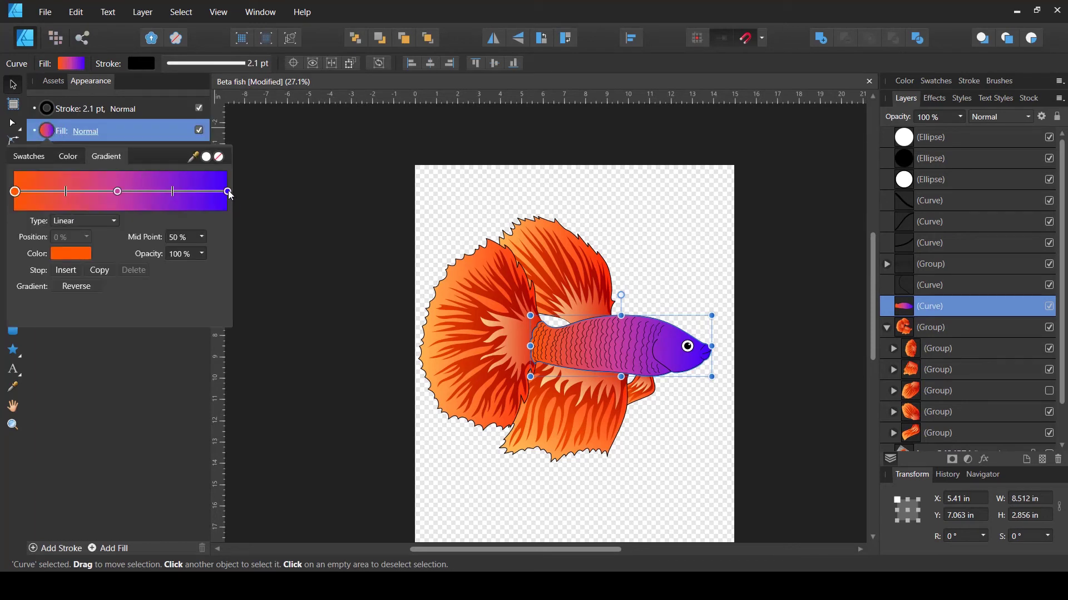
pyautogui.click(228, 192)
pyautogui.click(83, 254)
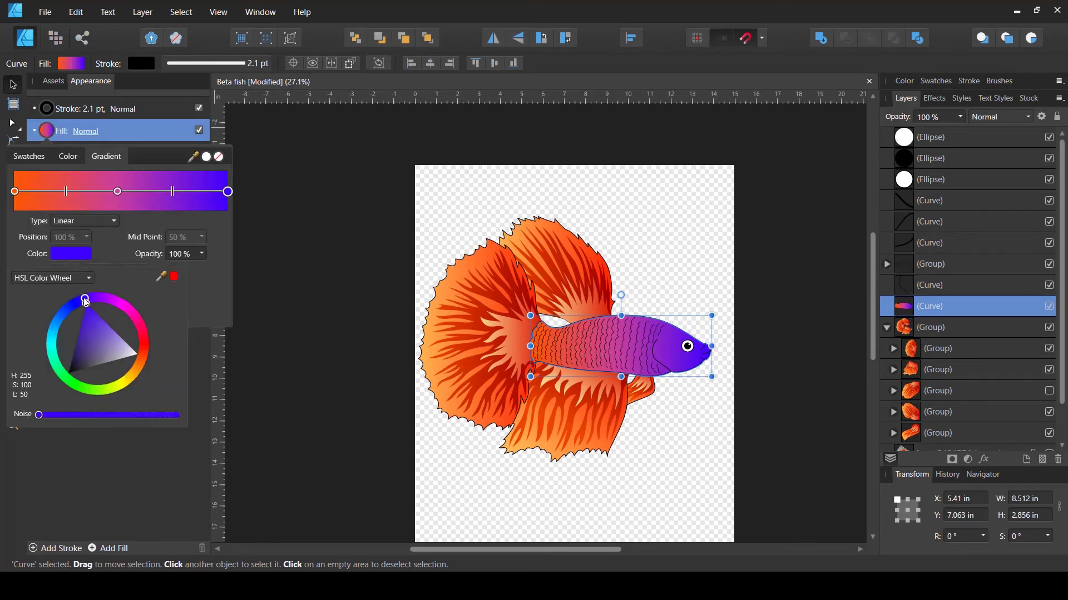
pyautogui.moveTo(85, 301); pyautogui.dragTo(169, 445)
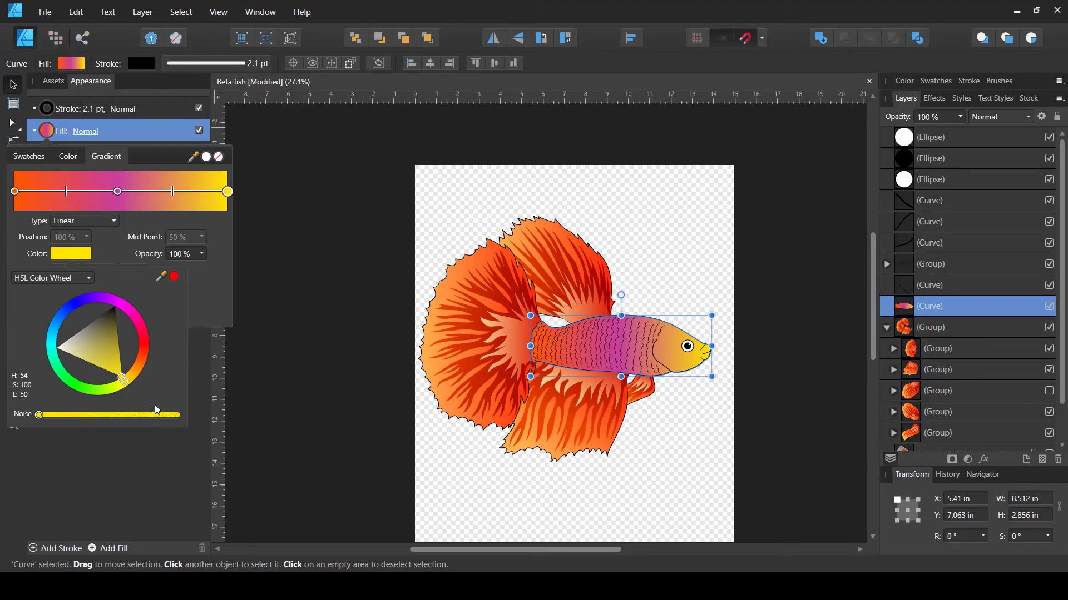
pyautogui.moveTo(155, 406); pyautogui.dragTo(135, 387)
pyautogui.click(476, 508)
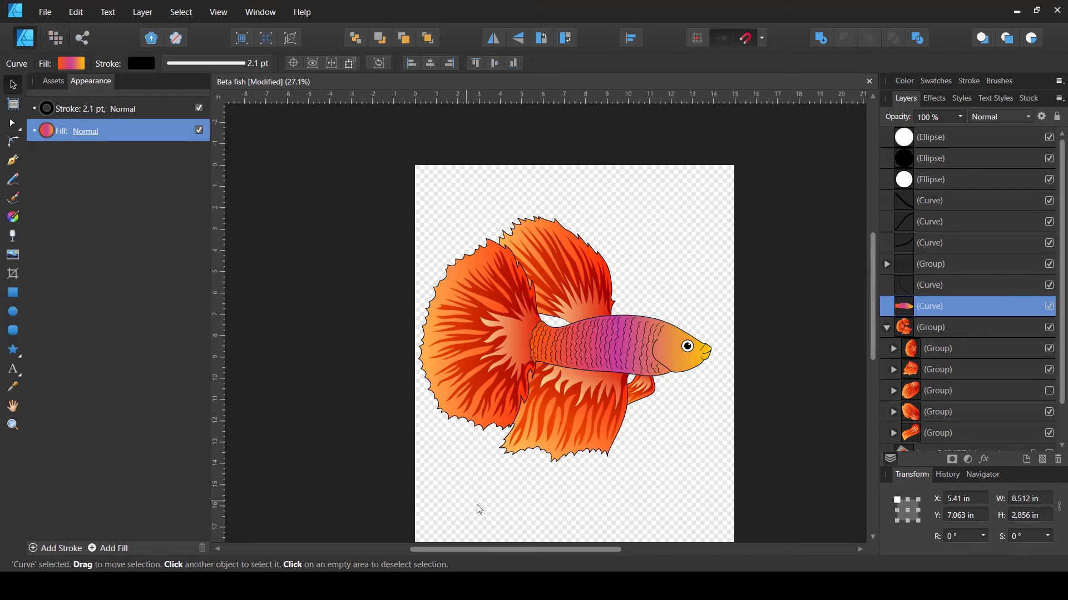
pyautogui.click(682, 393)
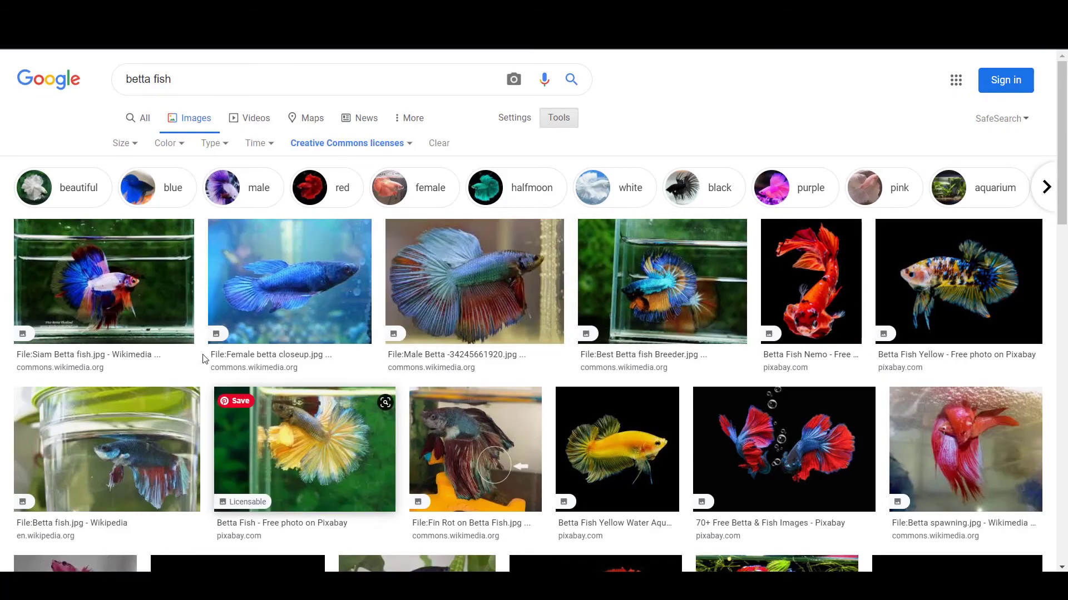
# - Switch to the Google Images results for "betta fish" and examine the Creative Commons photos for other colour variations
pyautogui.click(148, 294)
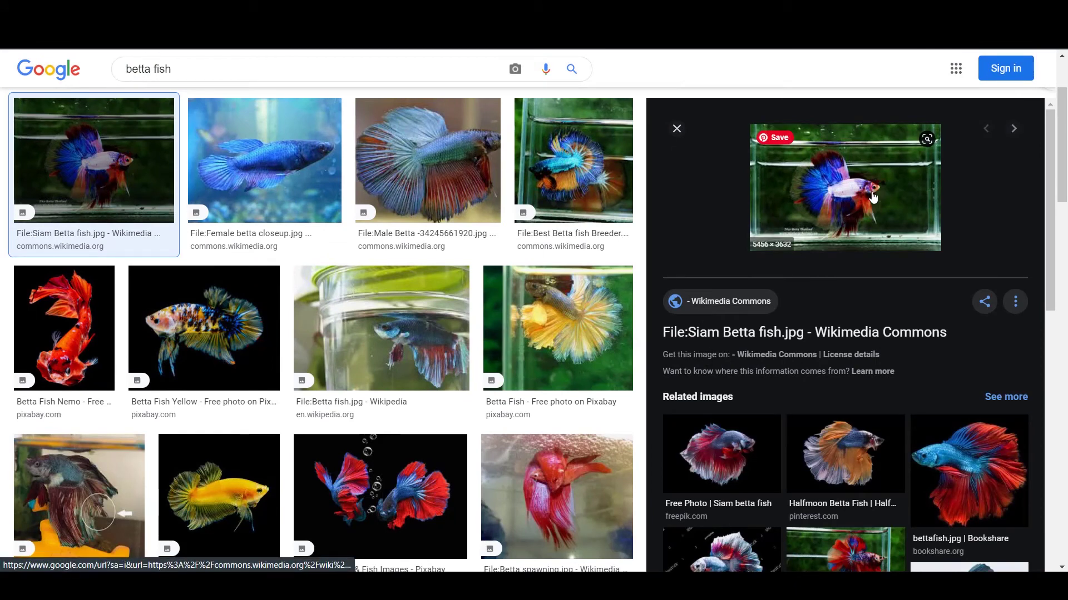
pyautogui.click(676, 131)
pyautogui.scroll(-3, 820, 330)
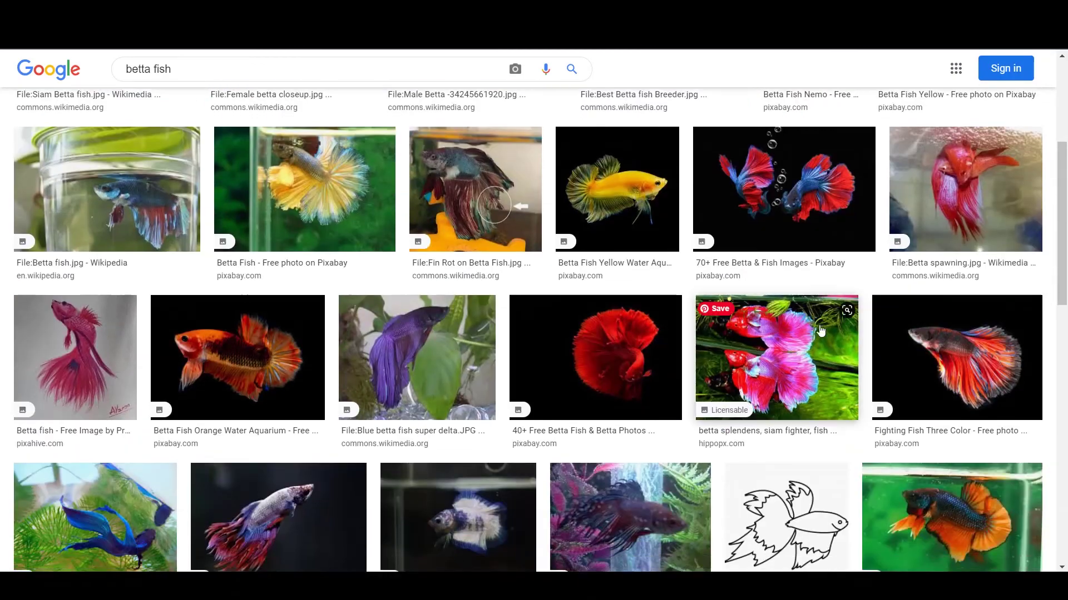
pyautogui.scroll(-5, 821, 330)
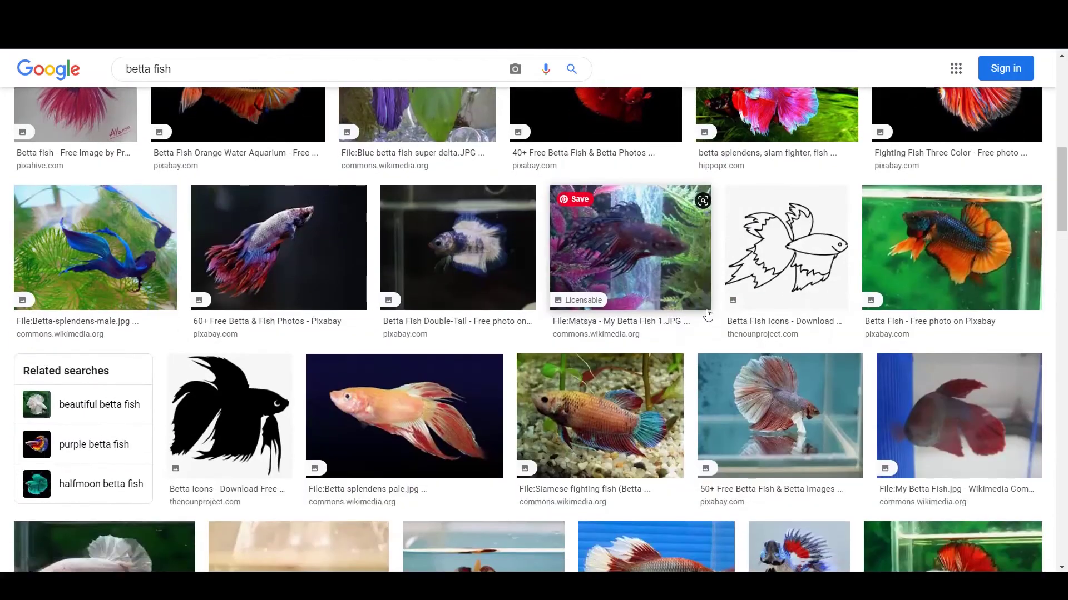
pyautogui.scroll(-5, 708, 315)
pyautogui.scroll(-4, 707, 315)
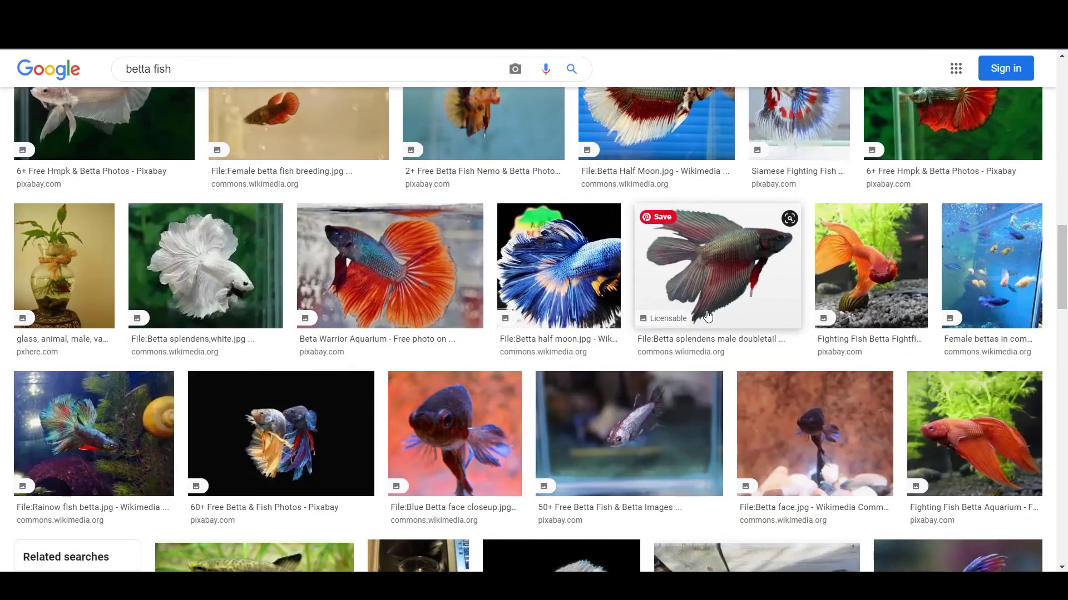
pyautogui.scroll(-6, 707, 315)
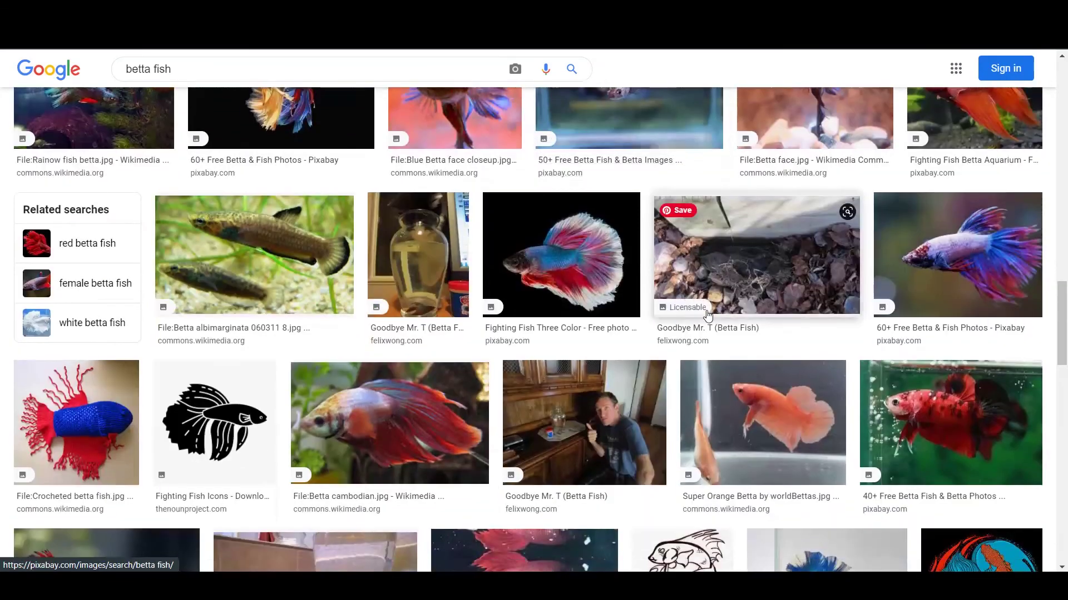
pyautogui.scroll(-4, 708, 316)
pyautogui.scroll(16, 691, 317)
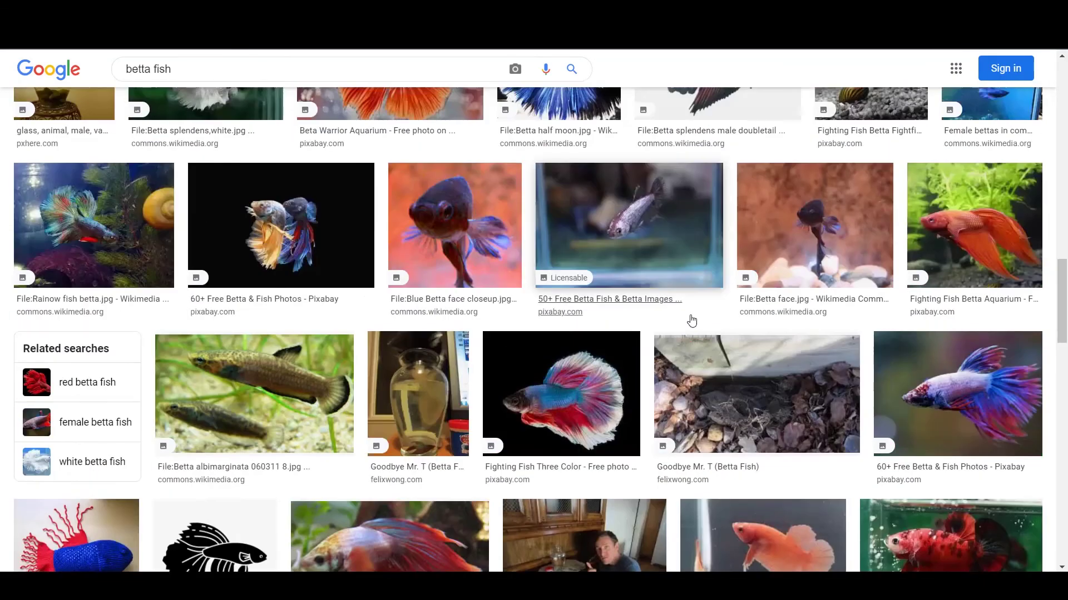
pyautogui.scroll(10, 660, 299)
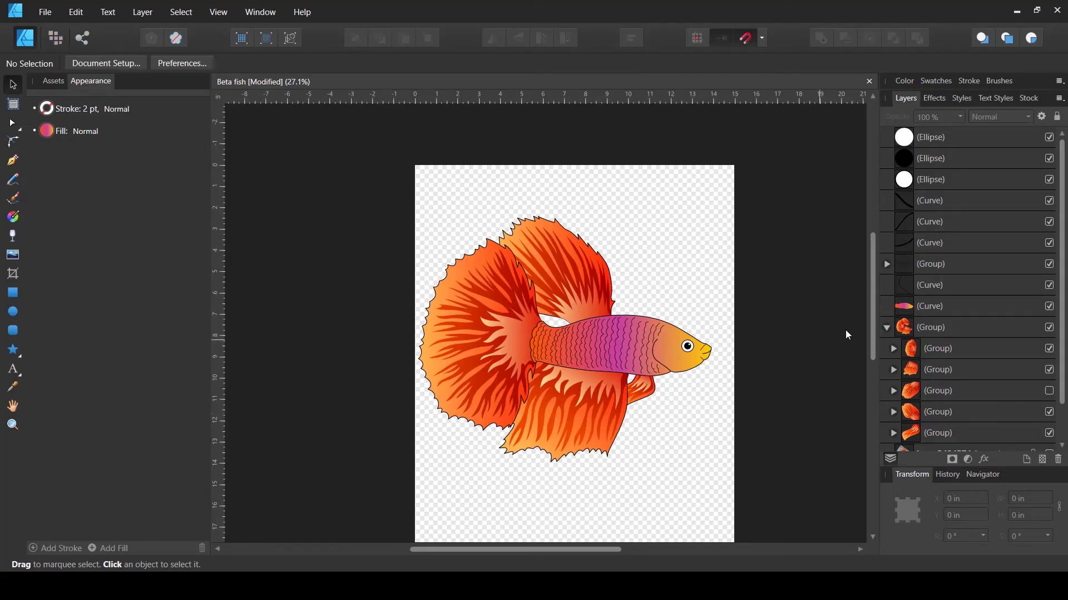
# - Switch back to Affinity Designer and group all the parts of the fish into a single group
pyautogui.click(883, 323)
pyautogui.click(732, 414)
pyautogui.moveTo(747, 172); pyautogui.dragTo(344, 532)
pyautogui.hotkey('ctrl', 'g')
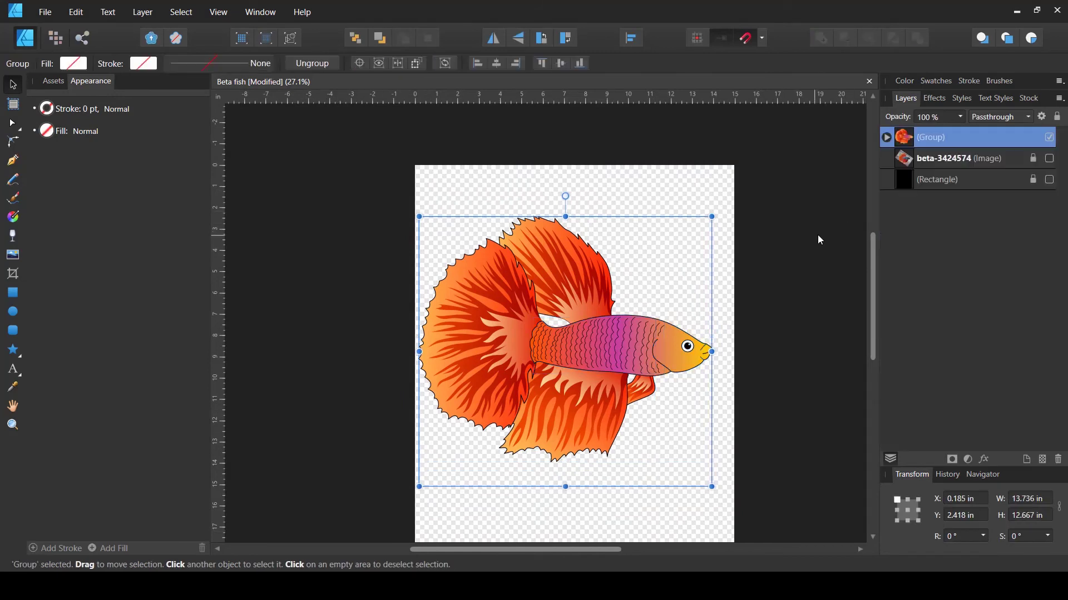
pyautogui.click(817, 235)
# - Delete the locked beta-3424574 reference image and save the document
pyautogui.click(934, 161)
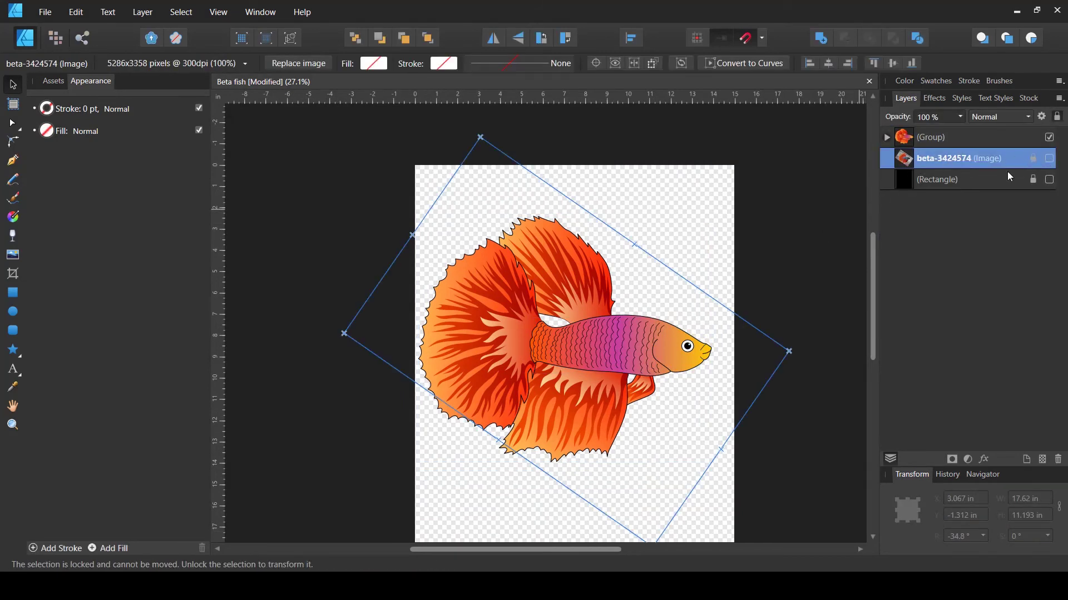
pyautogui.click(1059, 462)
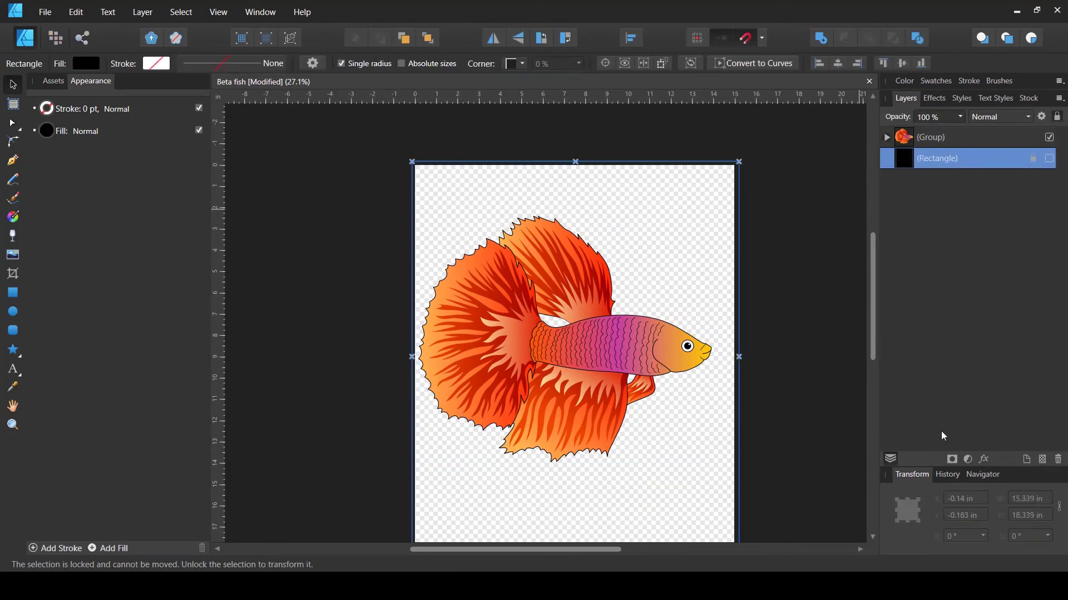
pyautogui.click(763, 245)
pyautogui.hotkey('ctrl', 's')
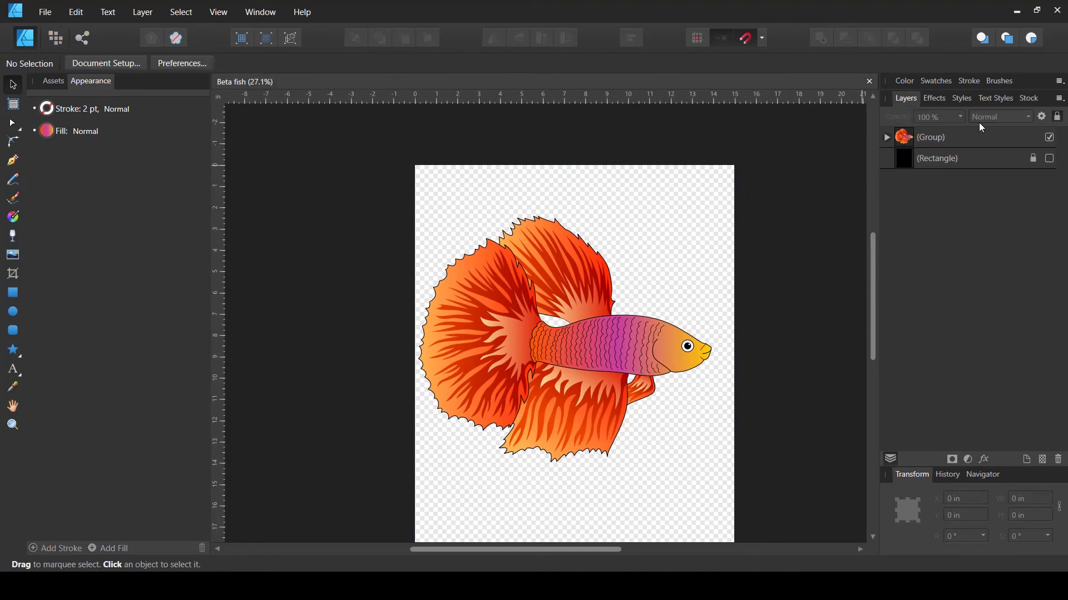
# - Duplicate the fish group, hide the original, and shrink the visible copy to about 10.49 × 9.67 in, placed near the page's horizontal centre
pyautogui.click(966, 140)
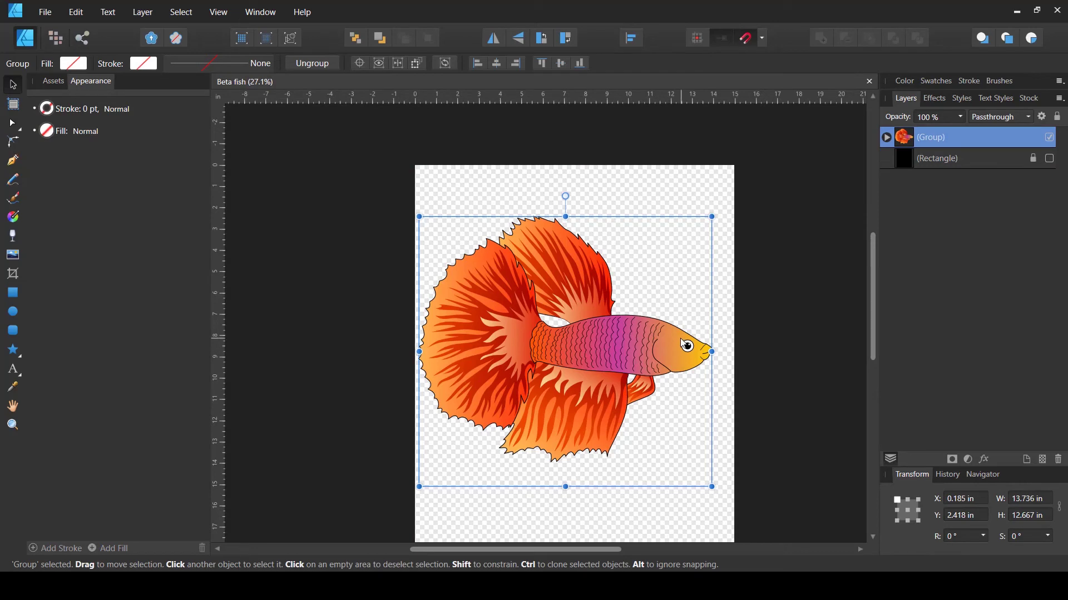
pyautogui.hotkey('ctrl', 'j')
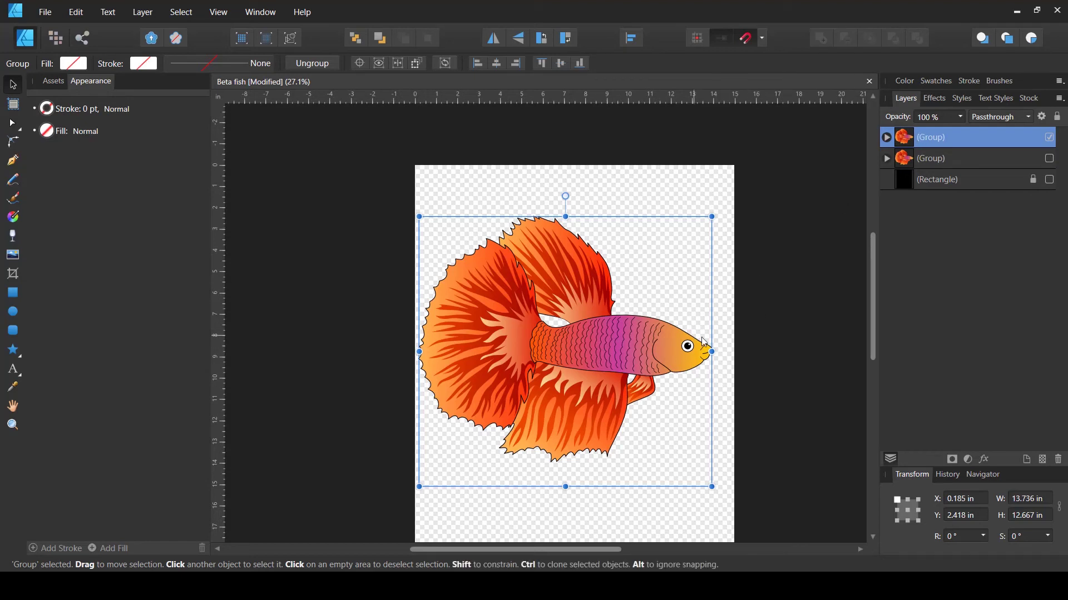
pyautogui.moveTo(713, 216); pyautogui.dragTo(656, 273)
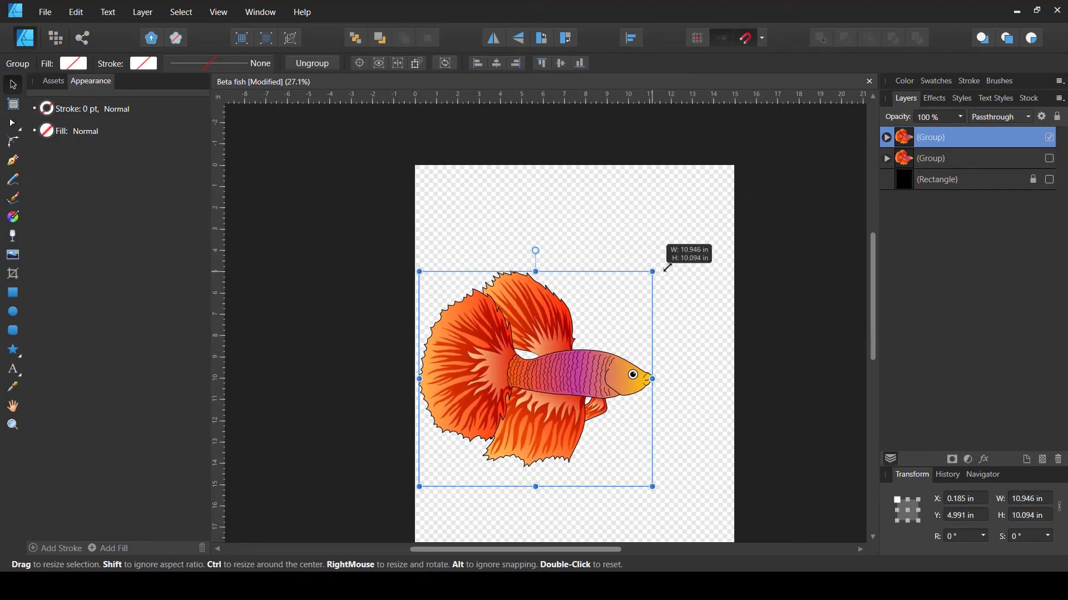
pyautogui.moveTo(569, 376); pyautogui.dragTo(603, 352)
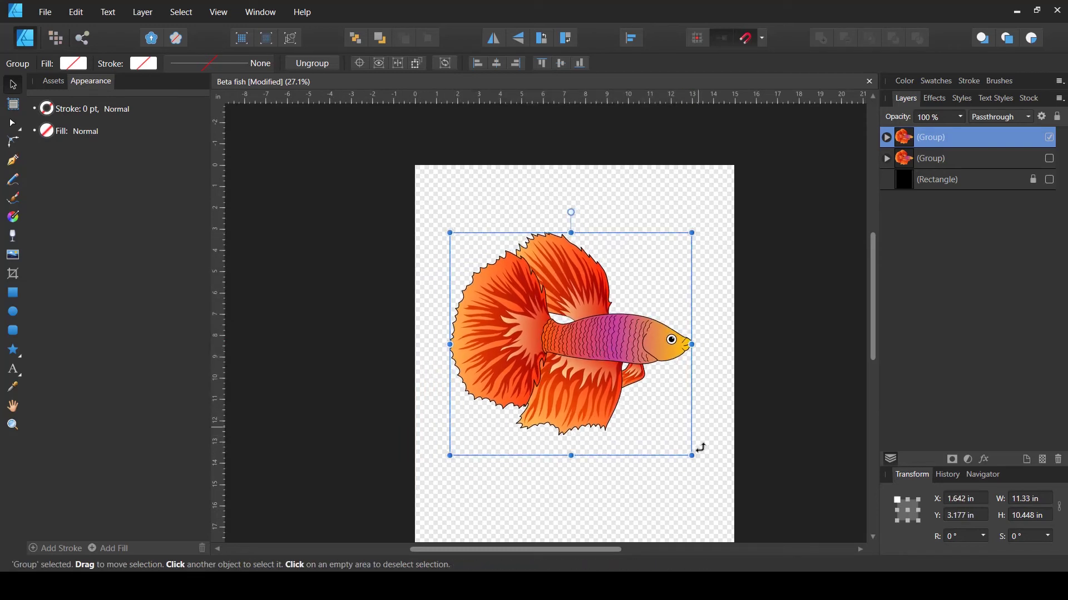
pyautogui.moveTo(692, 456); pyautogui.dragTo(675, 440)
pyautogui.moveTo(602, 360)
pyautogui.mouseDown()
pyautogui.moveTo(612, 346)
pyautogui.moveTo(612, 359)
pyautogui.mouseUp()
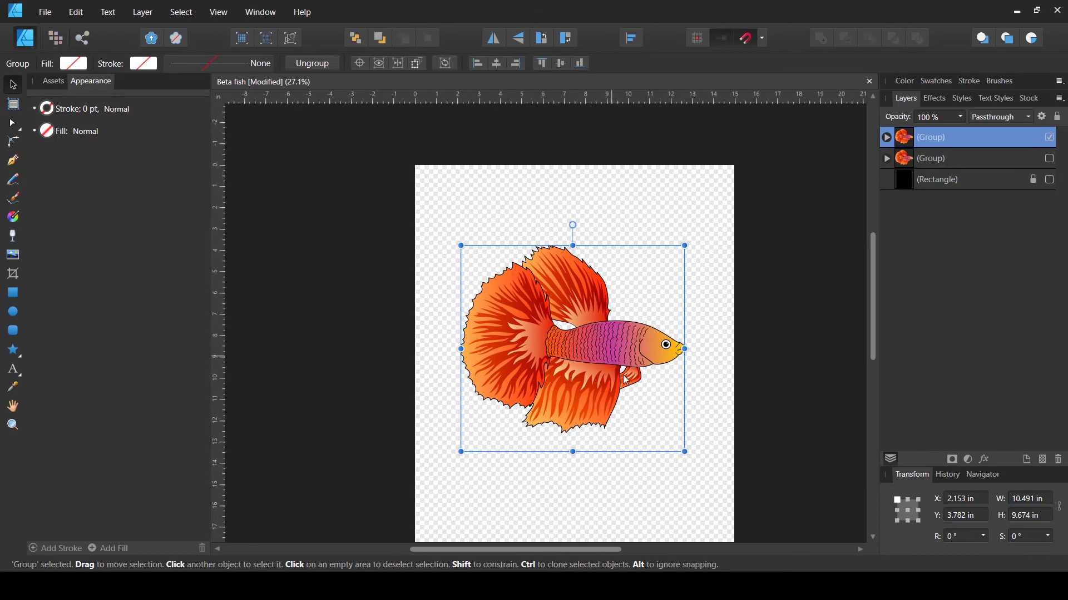
# - Show the locked black background rectangle behind the fish and save the document
pyautogui.click(775, 414)
pyautogui.moveTo(775, 414); pyautogui.dragTo(724, 382)
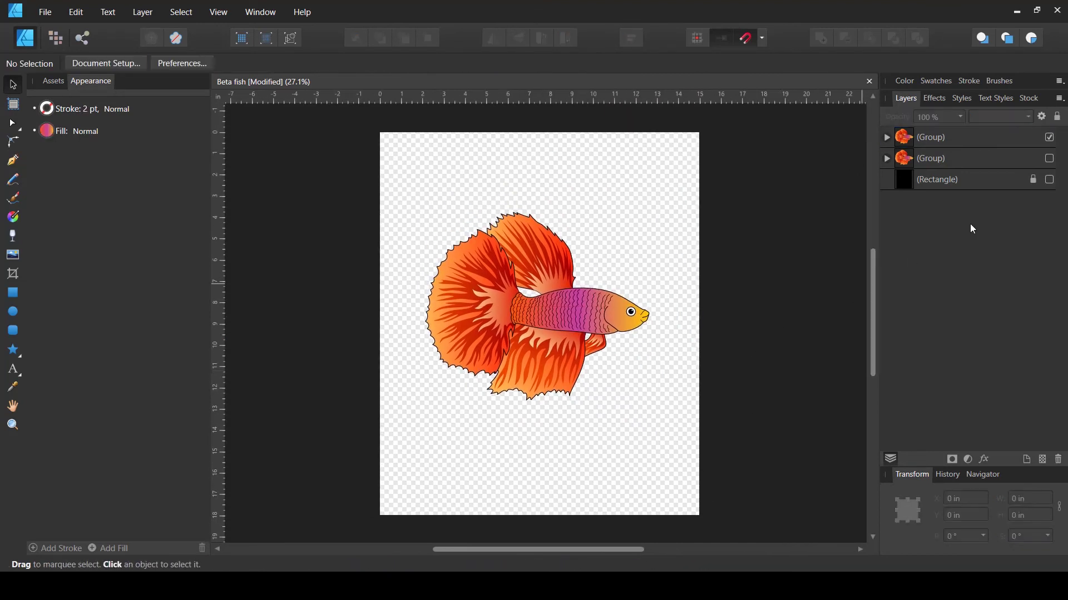
pyautogui.click(1050, 181)
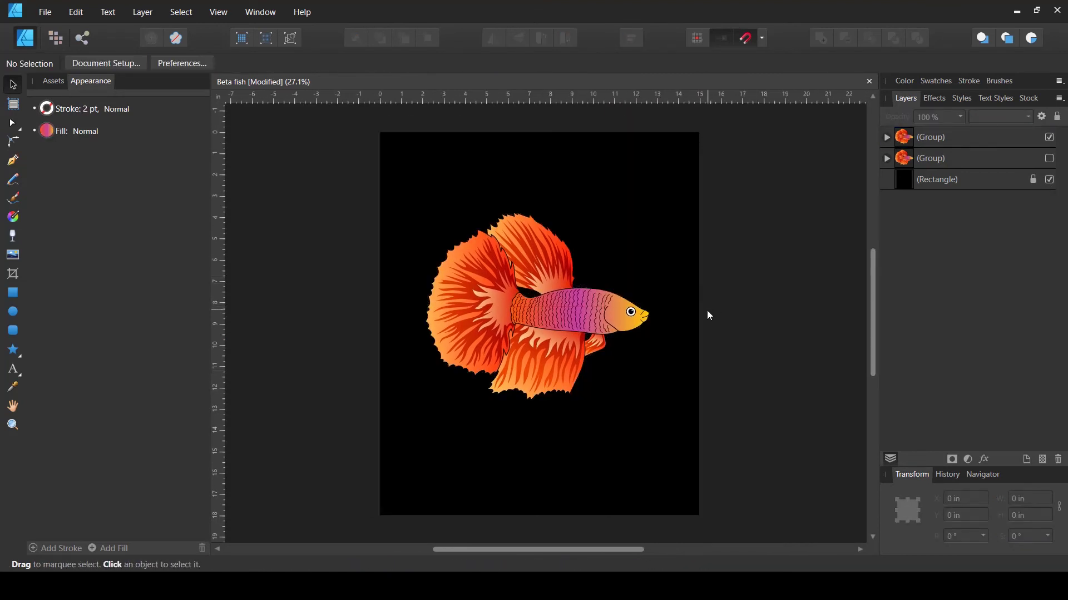
pyautogui.hotkey('ctrl', 's')
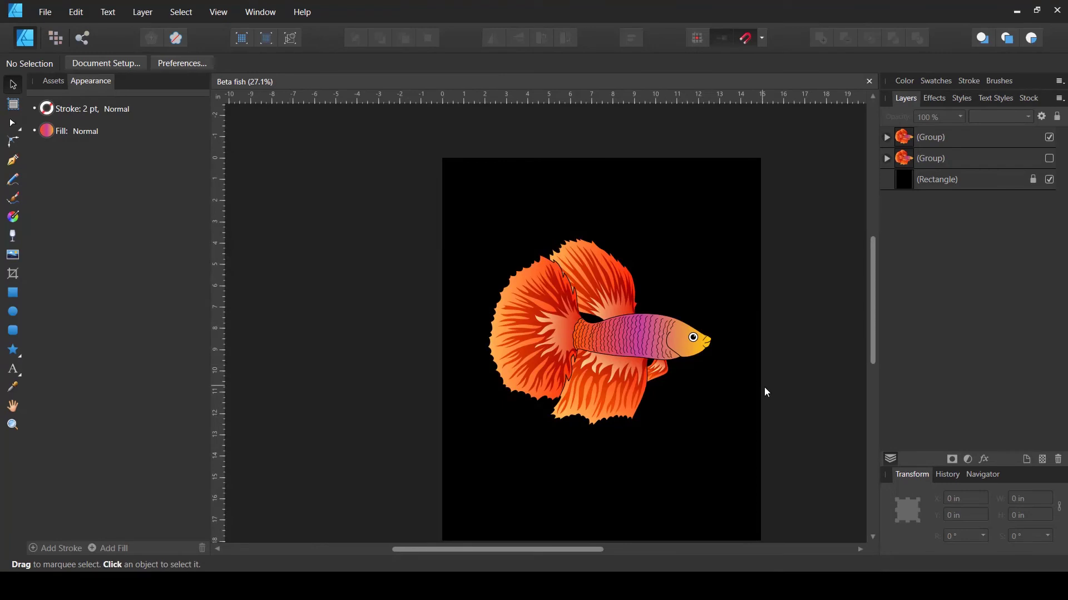
# - Draw an ellipse about 14.55 × 11.11 in around the fish and centre it horizontally on the page
pyautogui.scroll(-1, 709, 335)
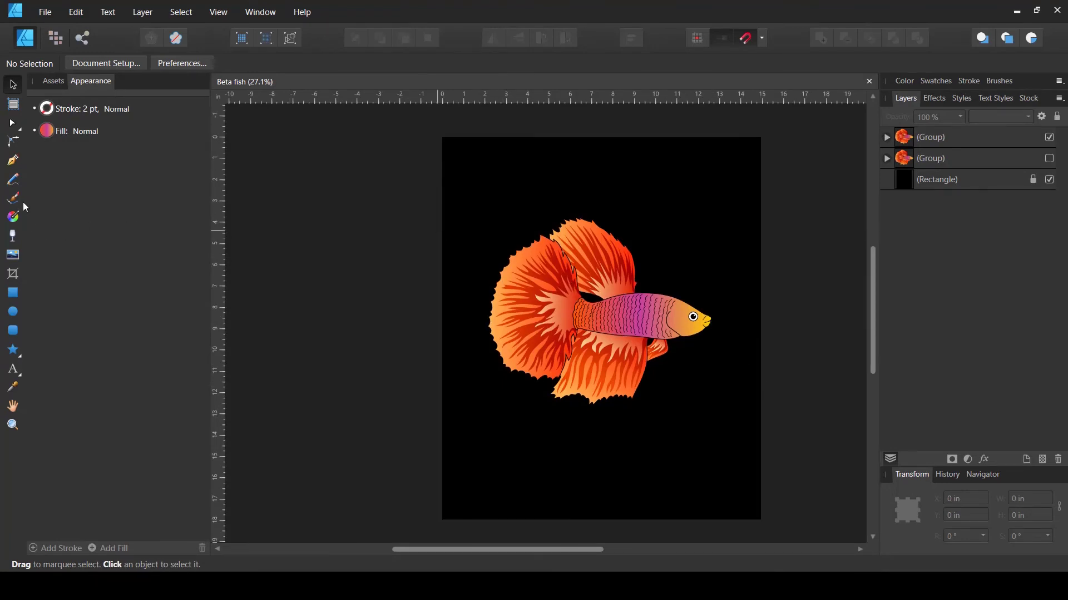
pyautogui.click(13, 312)
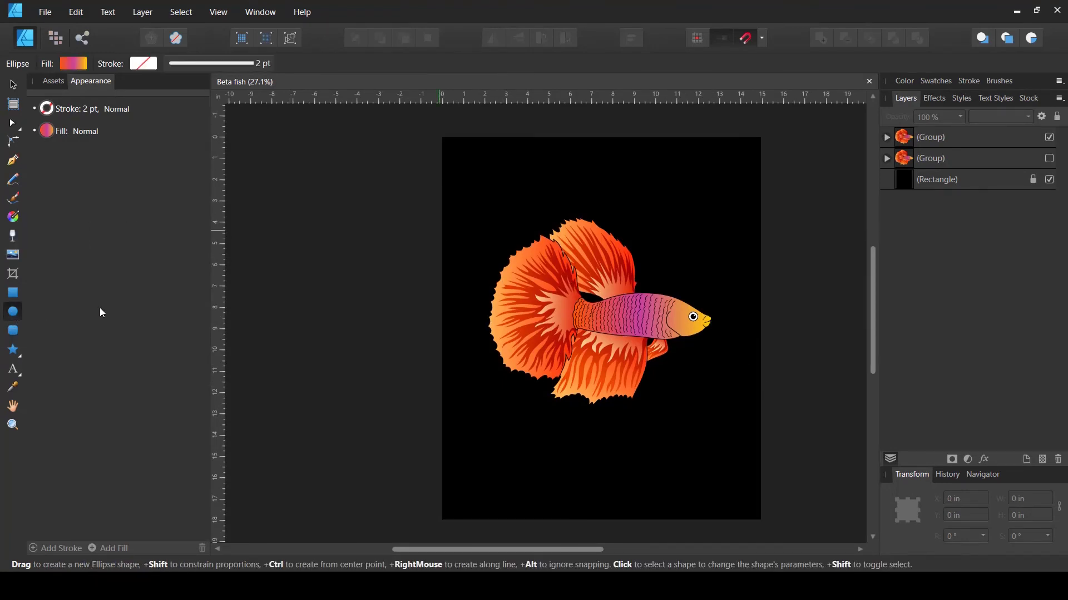
pyautogui.moveTo(453, 188); pyautogui.dragTo(756, 419)
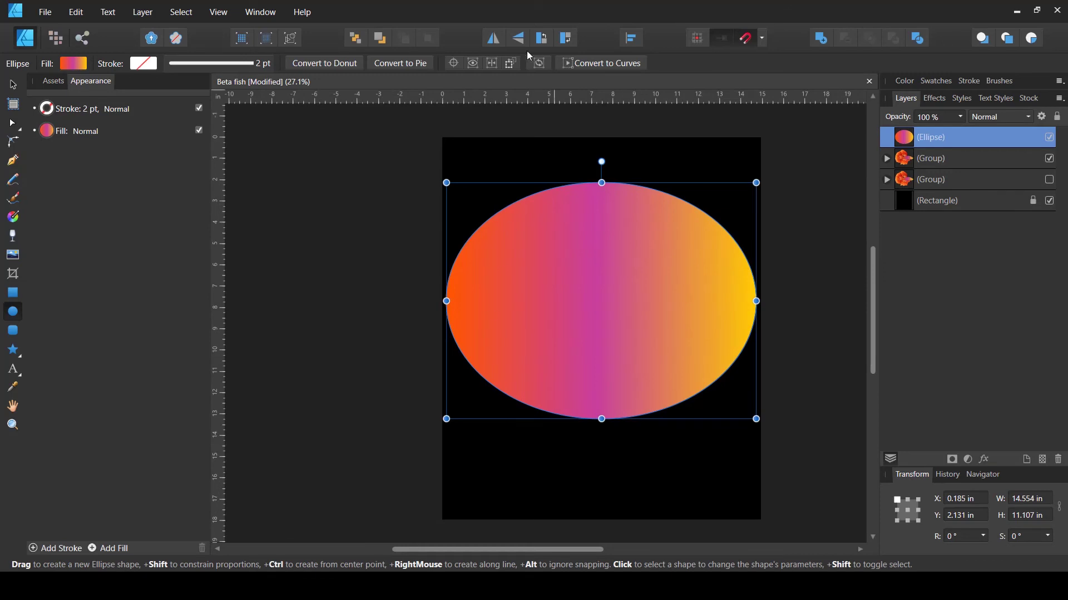
pyautogui.click(632, 38)
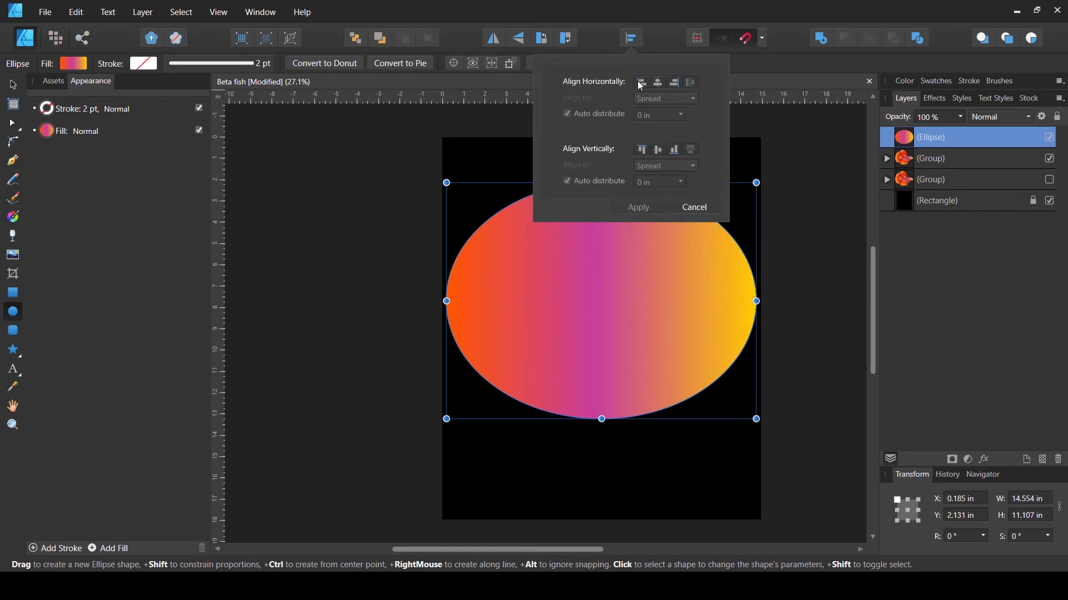
# - Remove the ellipse's gradient fill and give it a white stroke
pyautogui.click(78, 132)
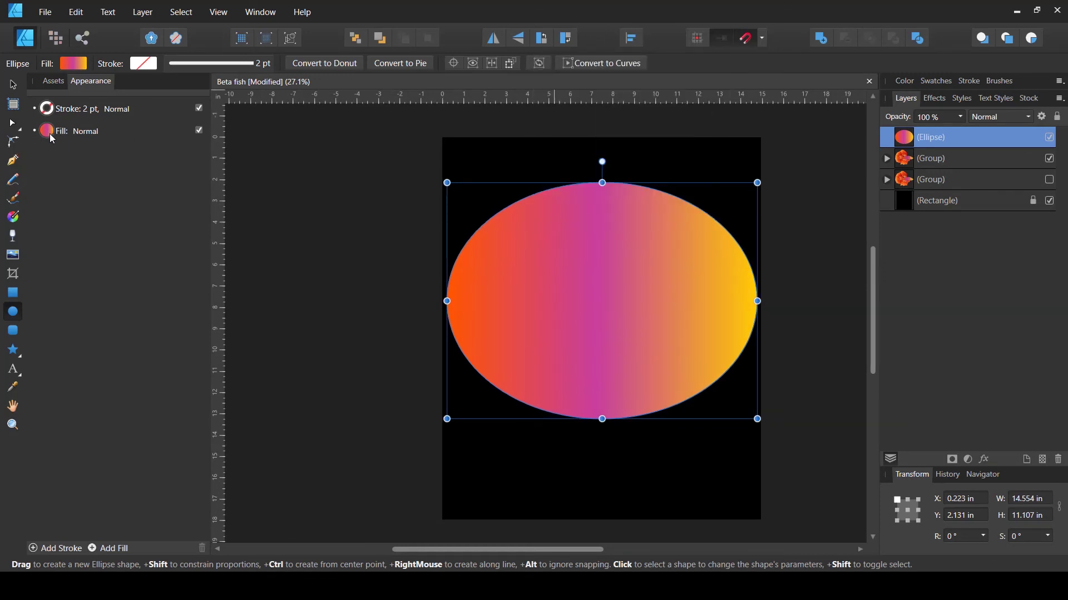
pyautogui.click(78, 139)
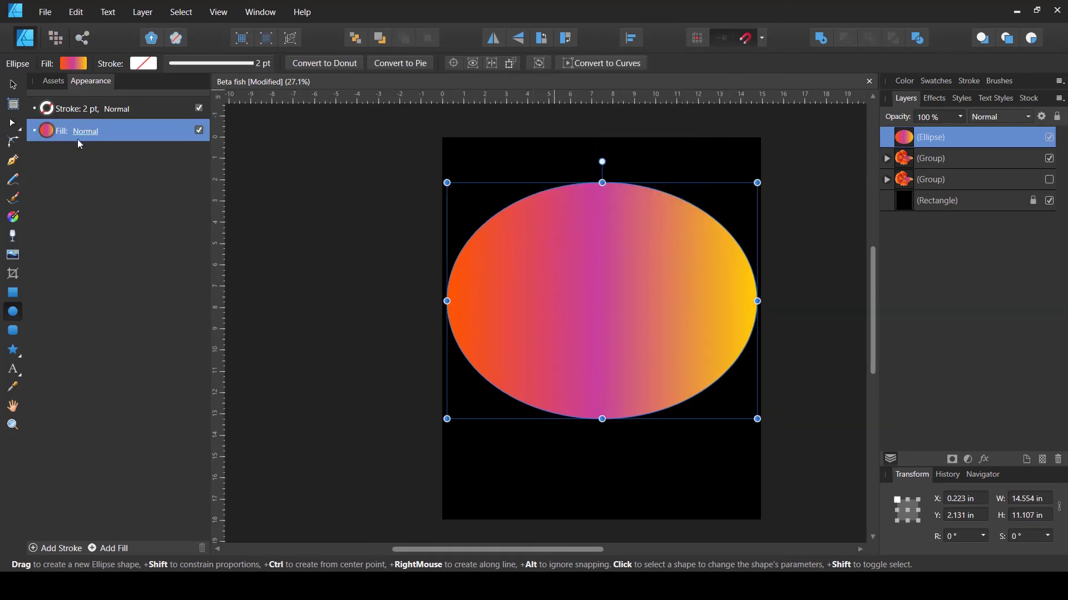
pyautogui.click(47, 132)
pyautogui.click(218, 91)
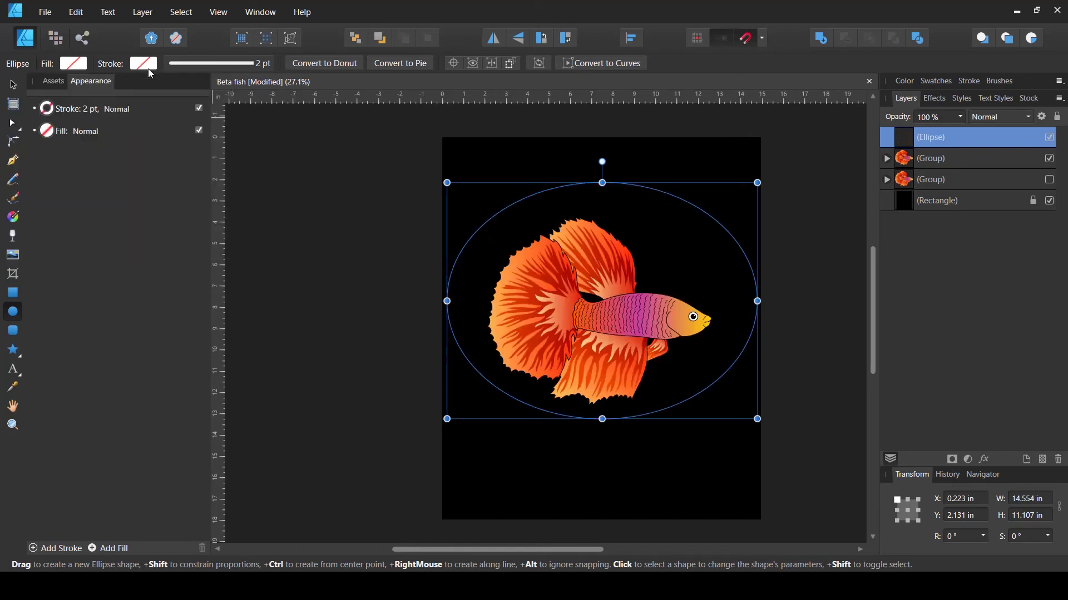
pyautogui.click(148, 68)
pyautogui.click(247, 127)
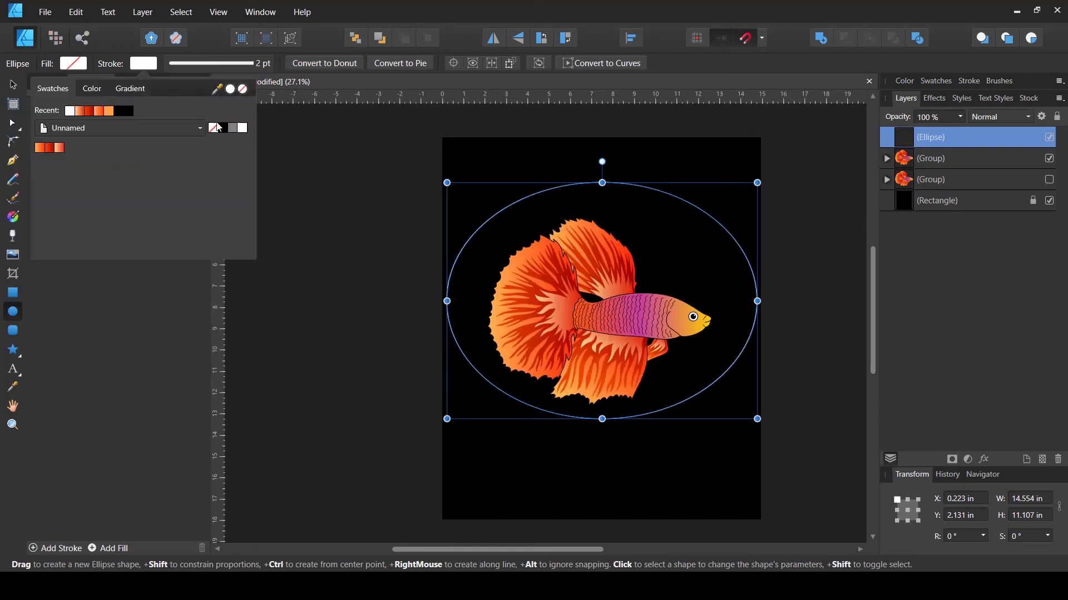
pyautogui.click(799, 316)
pyautogui.click(909, 141)
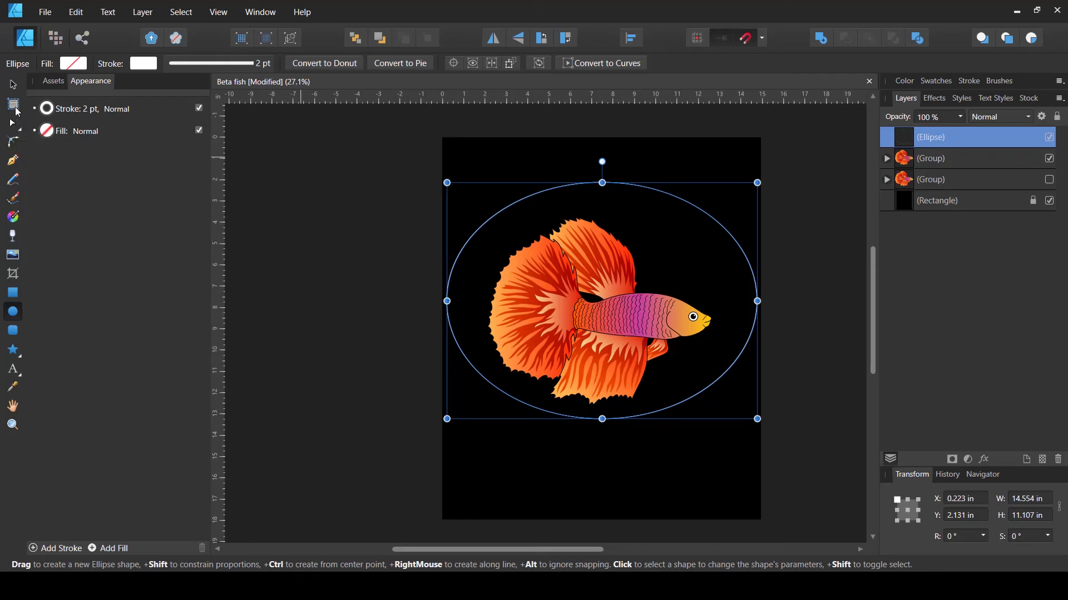
# - Hide the black background rectangle and convert the ellipse to a text path, starting on its upper-left arc
pyautogui.click(15, 377)
pyautogui.click(82, 370)
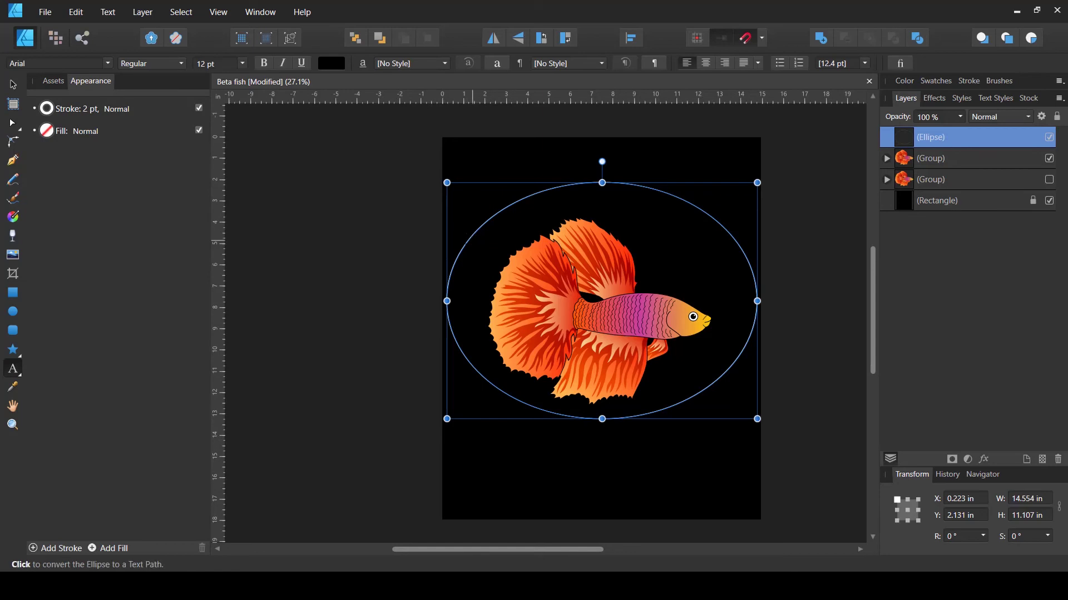
pyautogui.click(1049, 201)
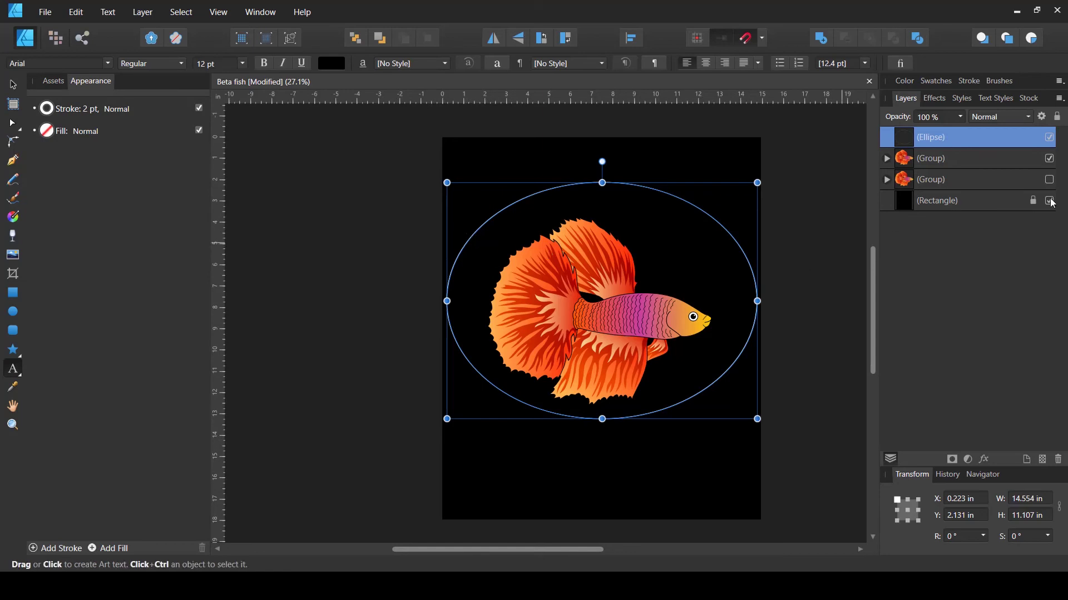
pyautogui.scroll(2, 529, 217)
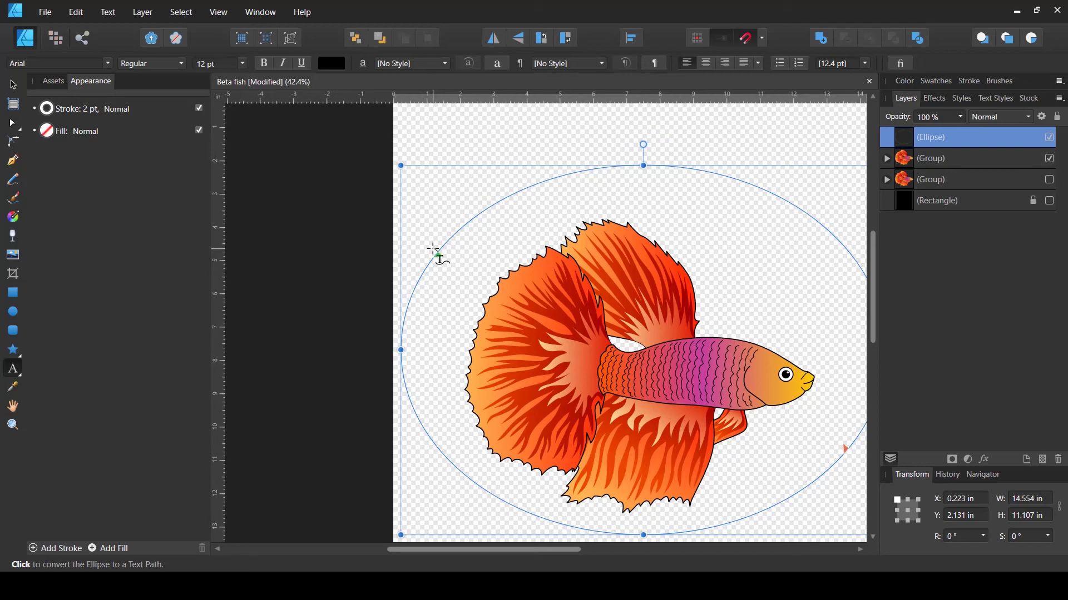
pyautogui.click(434, 250)
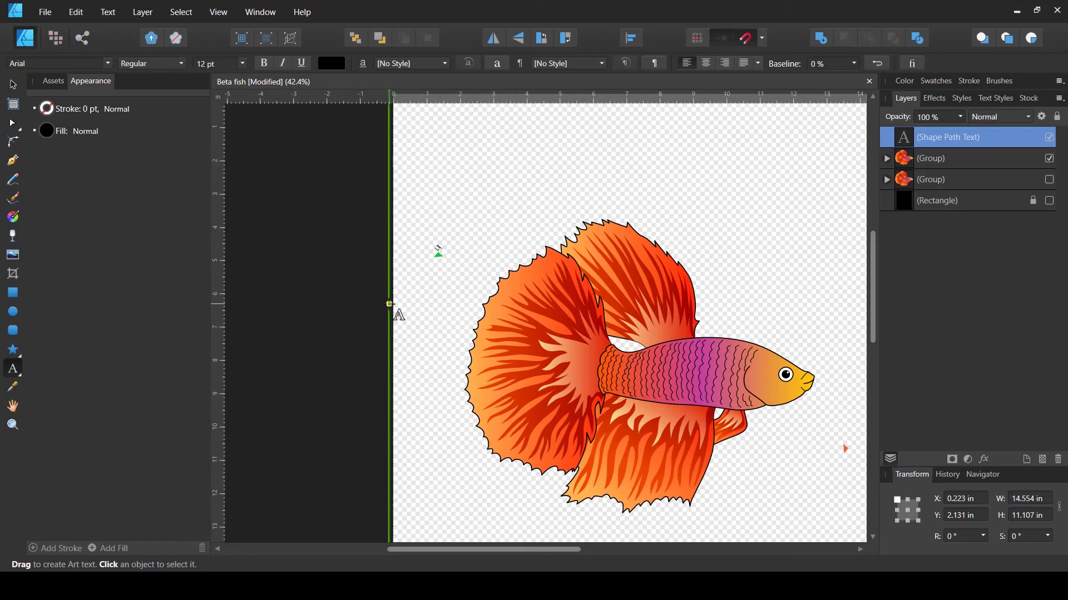
# - Enter the text "LIFE IS FINTASTIC ITH A" along the ellipse path
pyautogui.write('LIFE I')
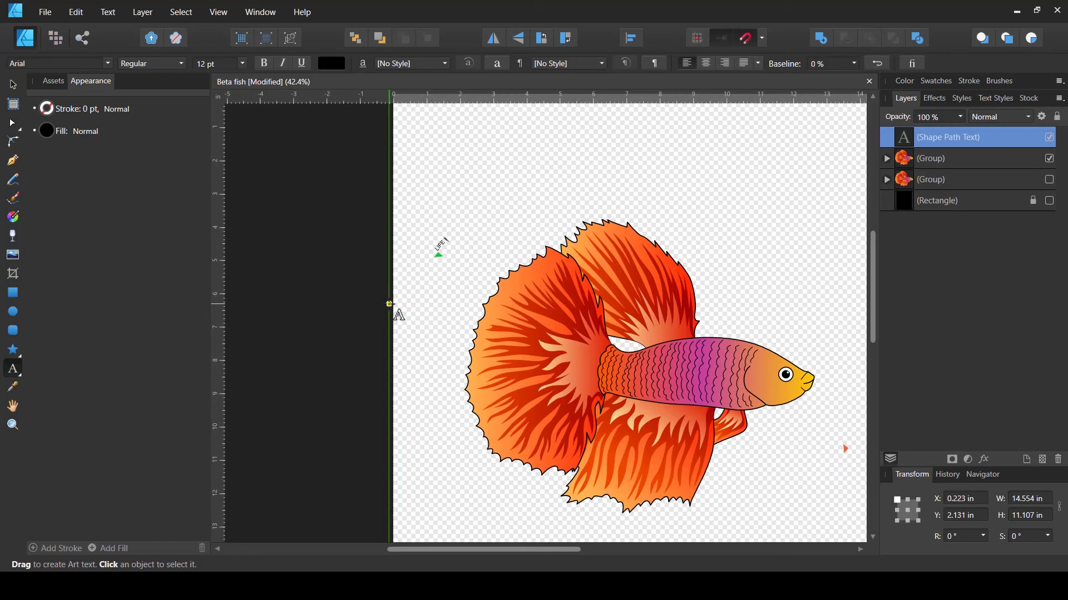
pyautogui.write('S FINTADTIC')
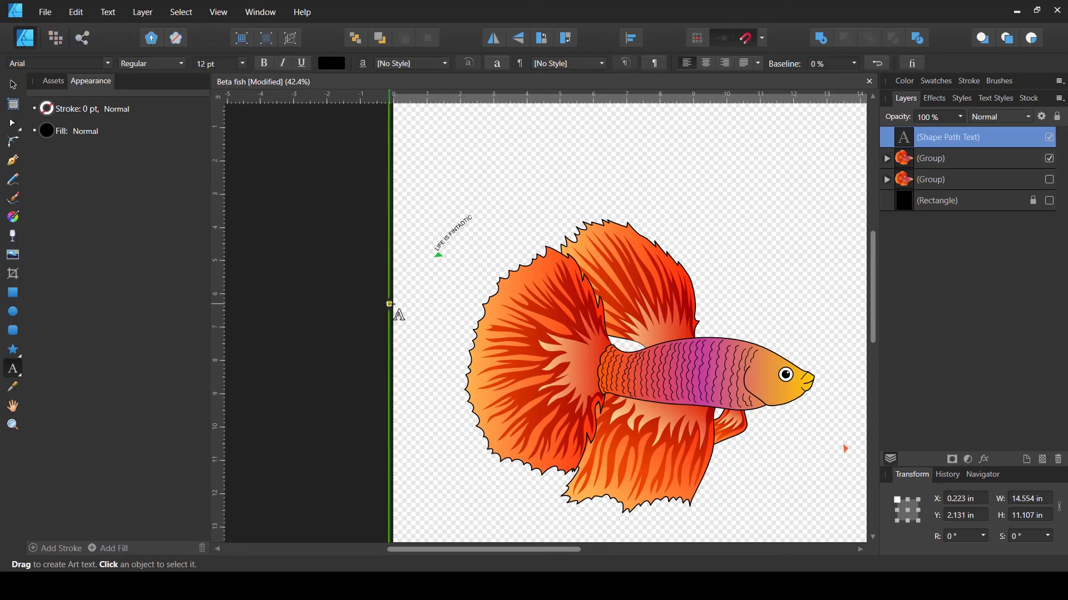
pyautogui.press('Escape')
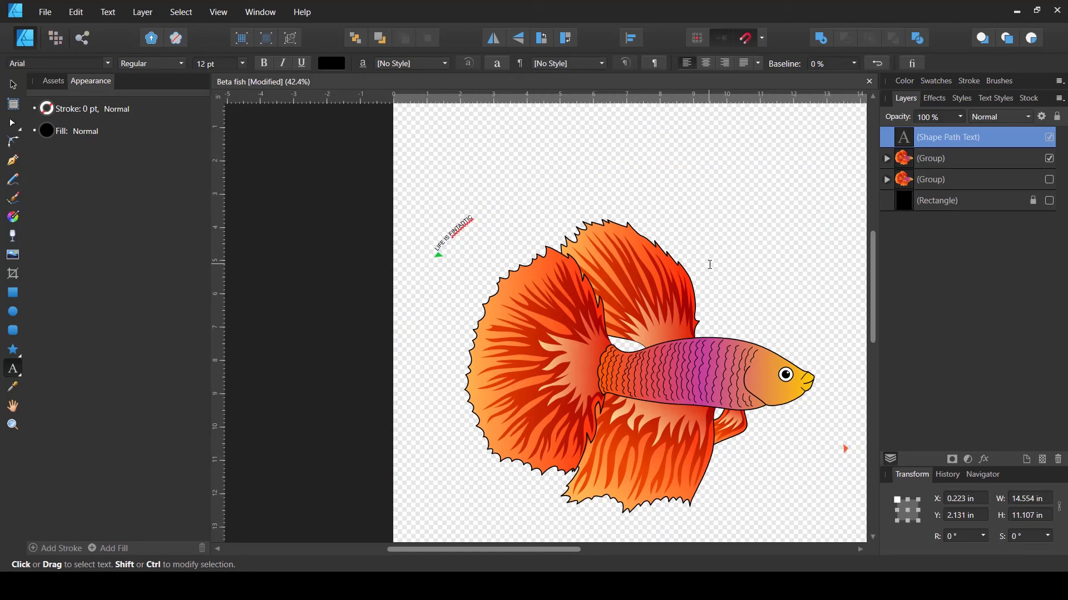
pyautogui.press('BackSpace')
pyautogui.write('STIC ITH A')
pyautogui.press('Escape')
pyautogui.click(13, 84)
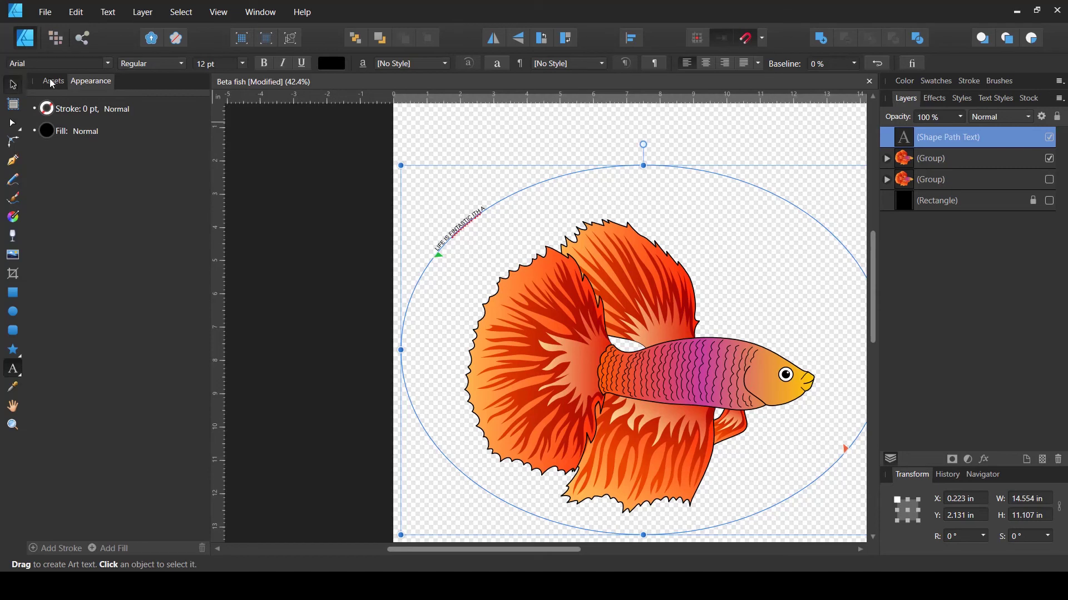
# - Set the path text's font size to 72 pt
pyautogui.click(12, 369)
pyautogui.click(243, 64)
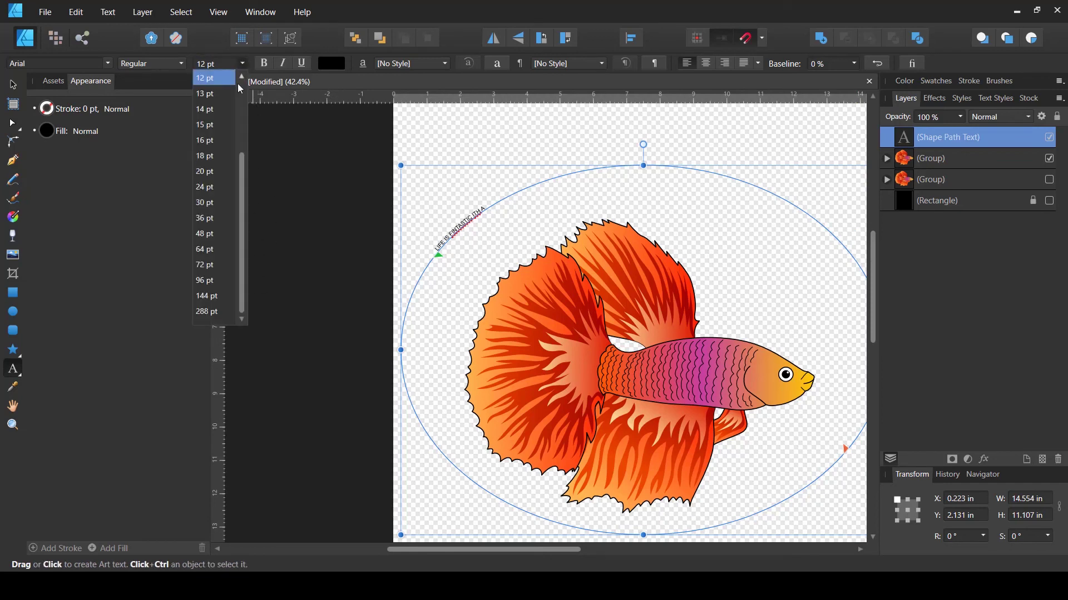
pyautogui.click(208, 265)
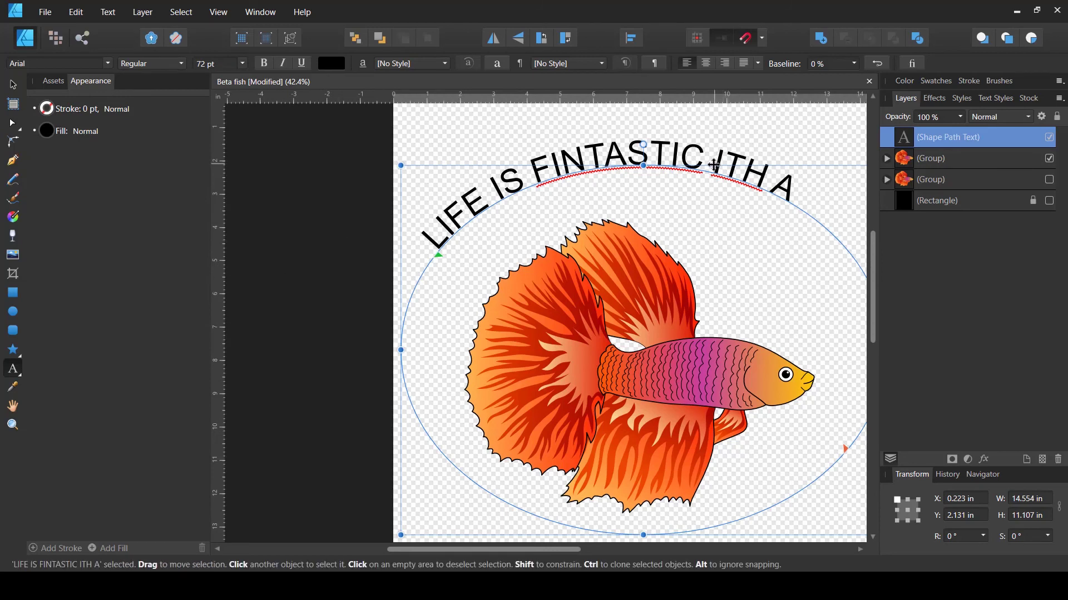
# - Correct "ITH" to "WITH" in the text along the ellipse
pyautogui.click(715, 165)
pyautogui.write('W')
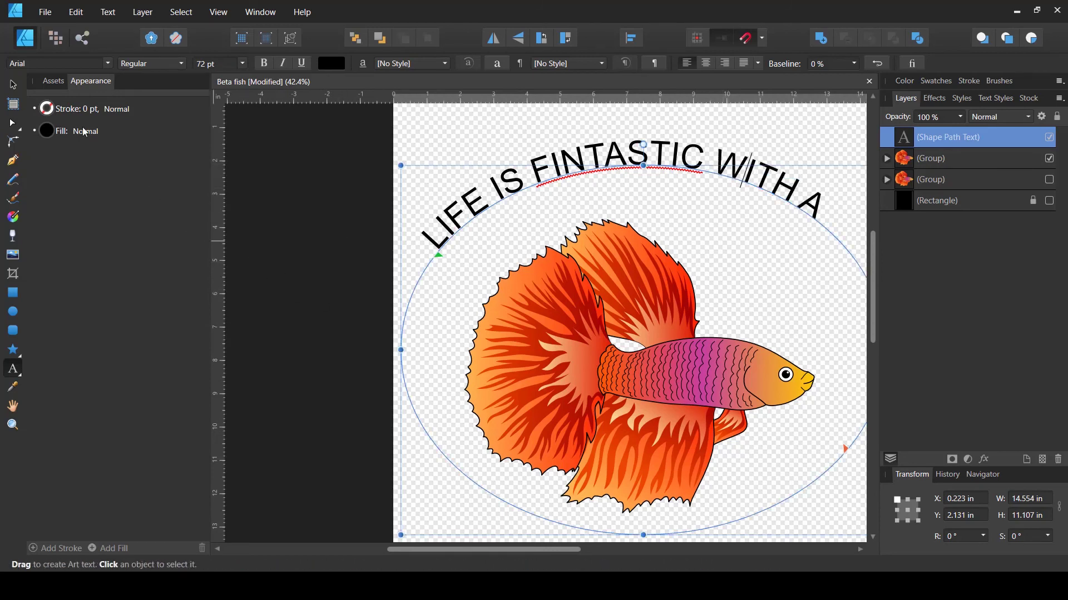
pyautogui.press('Escape')
pyautogui.scroll(-1, 593, 288)
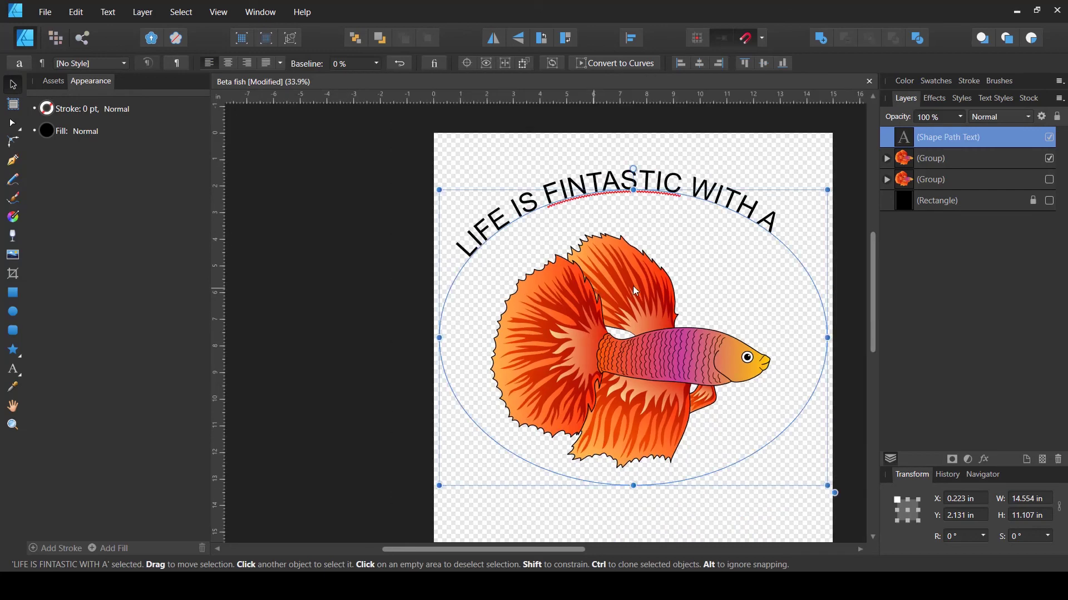
# - Centre-align the path text and move its start marker to the ellipse's lower-left side, balancing the slogan over the fish
pyautogui.scroll(1, 635, 290)
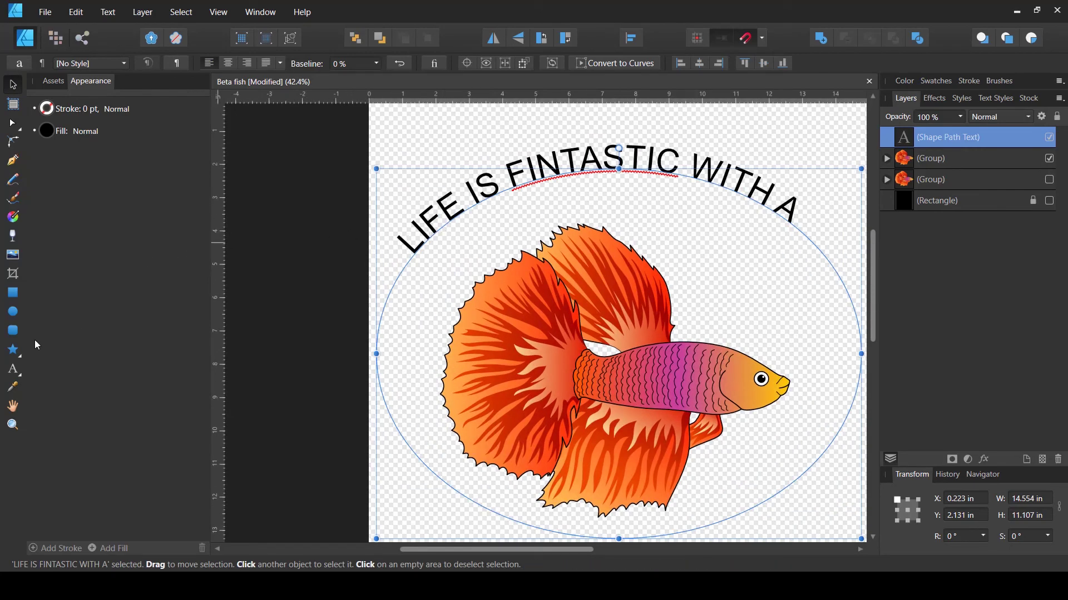
pyautogui.click(13, 369)
pyautogui.moveTo(416, 259); pyautogui.dragTo(442, 229)
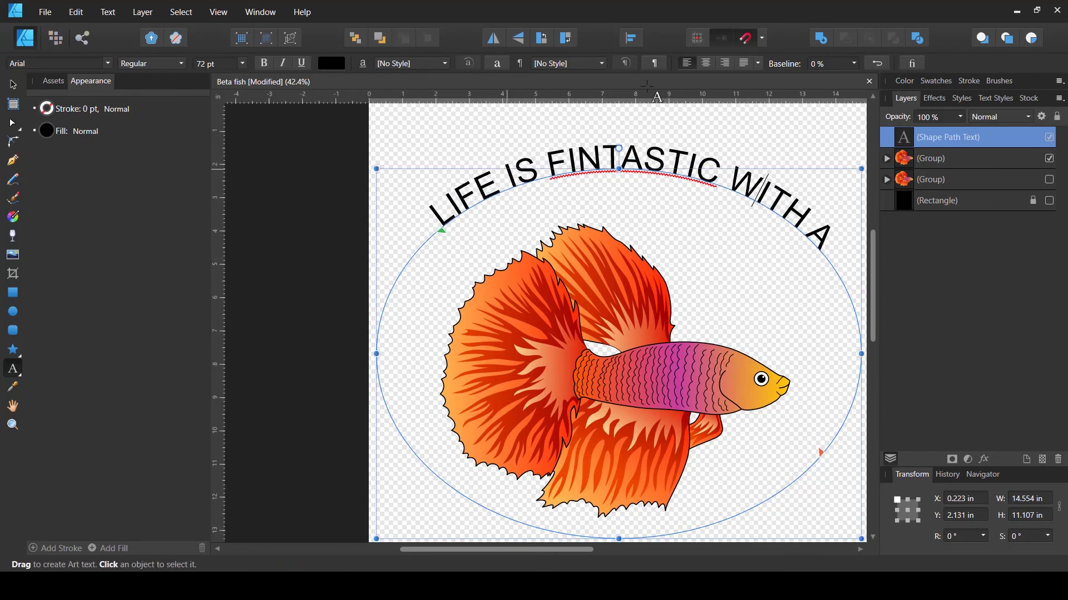
pyautogui.click(706, 63)
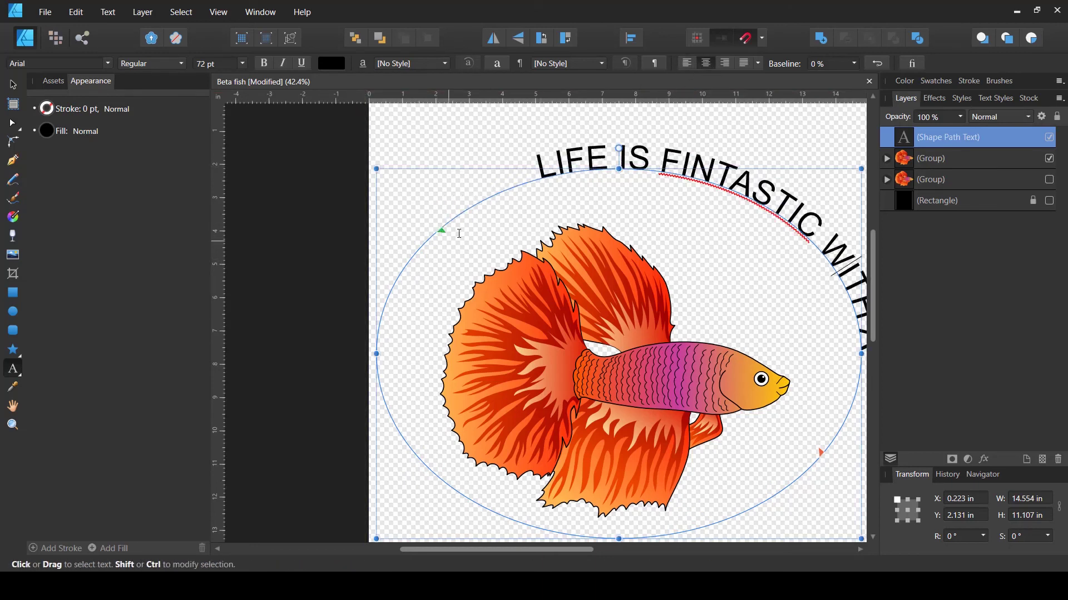
pyautogui.moveTo(442, 230); pyautogui.dragTo(389, 445)
pyautogui.scroll(-2, 389, 441)
pyautogui.scroll(1, 391, 431)
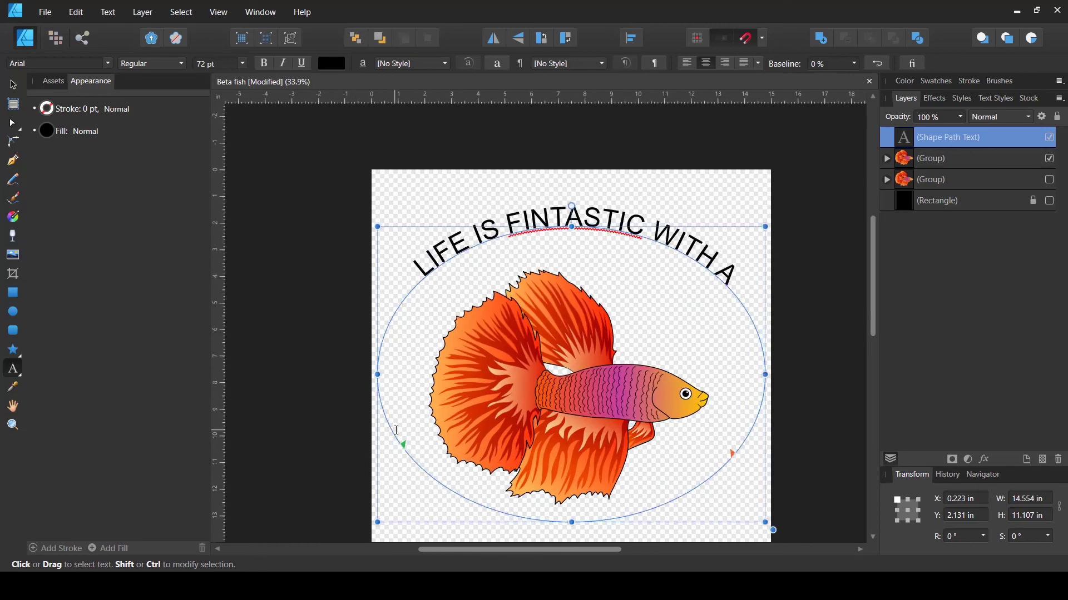
# - Show the black background rectangle and recolour the slogan text white
pyautogui.click(1050, 201)
pyautogui.click(907, 158)
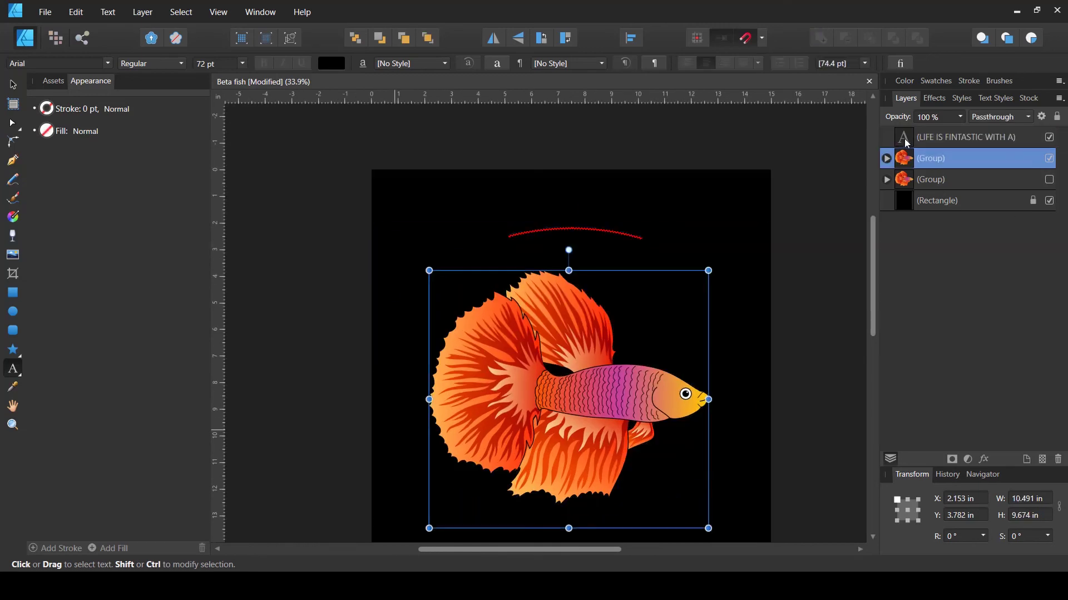
pyautogui.click(907, 143)
pyautogui.click(332, 63)
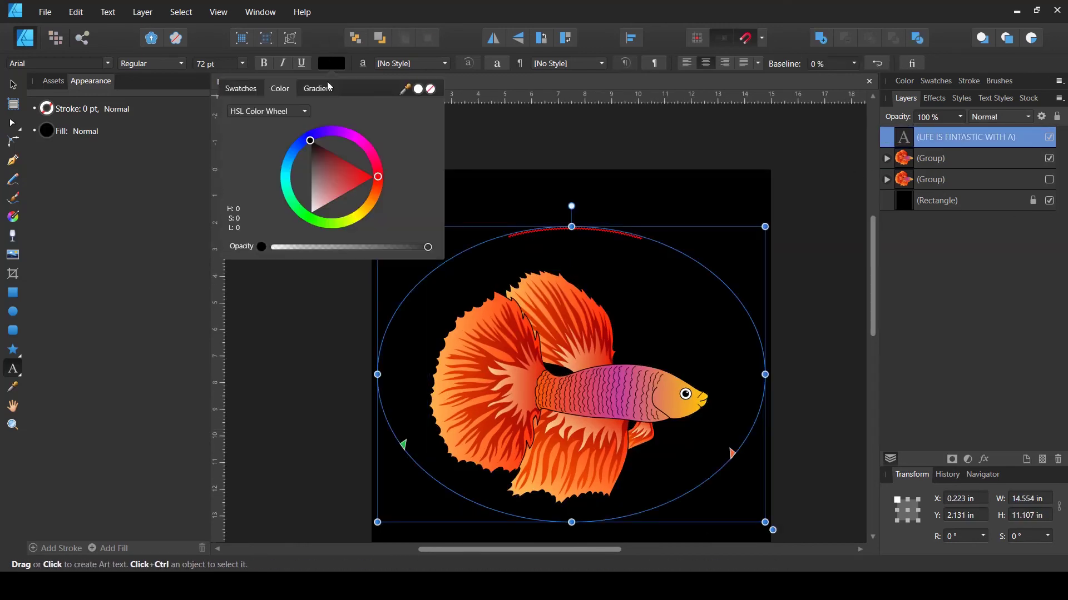
pyautogui.click(310, 212)
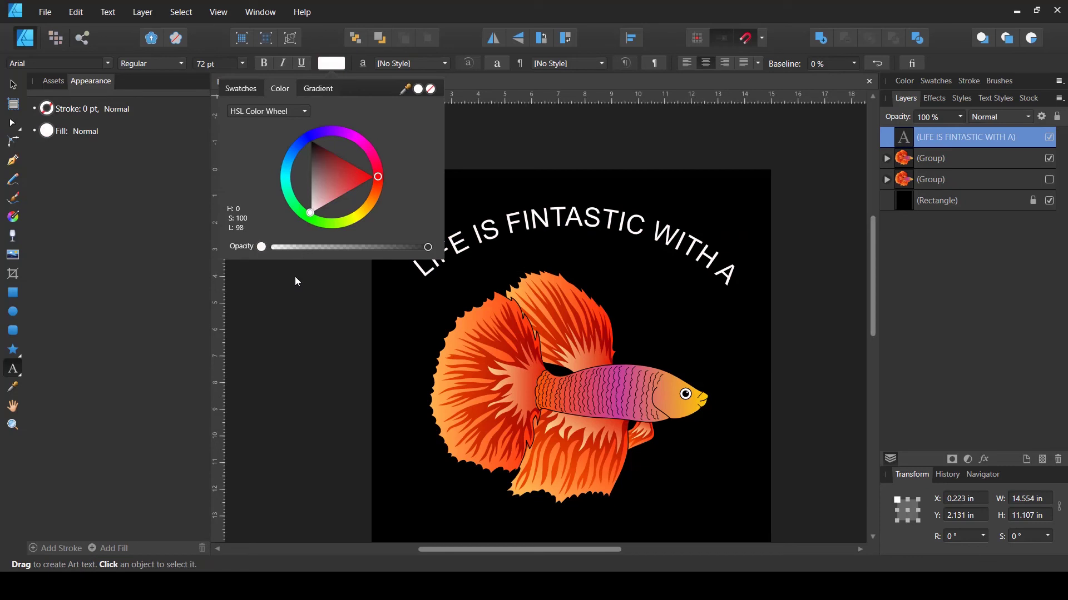
pyautogui.click(329, 66)
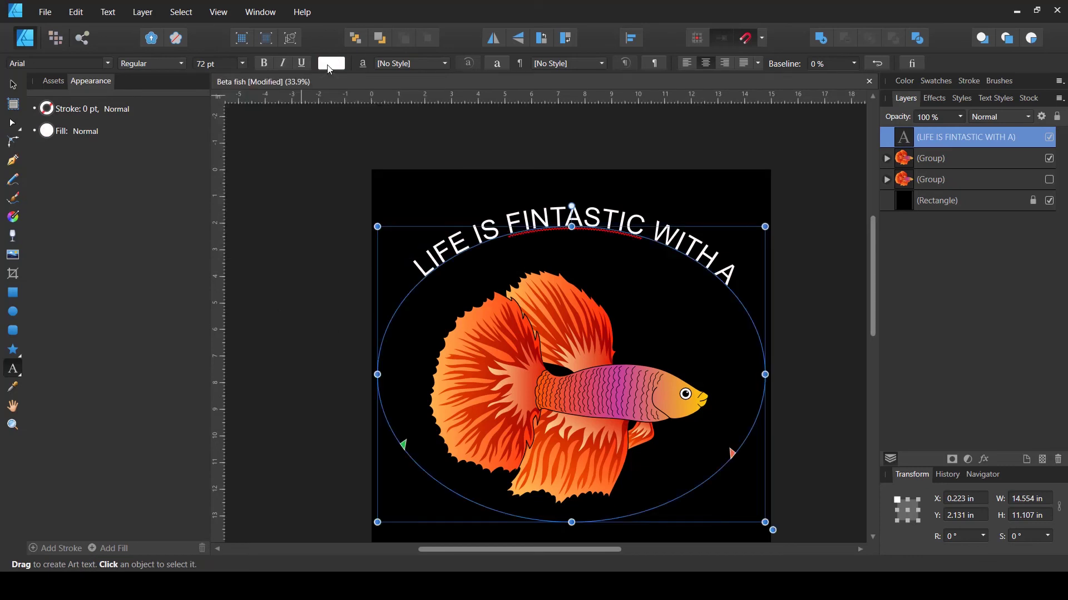
# - Set the slogan's font to Dendritic at 130 pt
pyautogui.click(109, 64)
pyautogui.write('Dendritic')
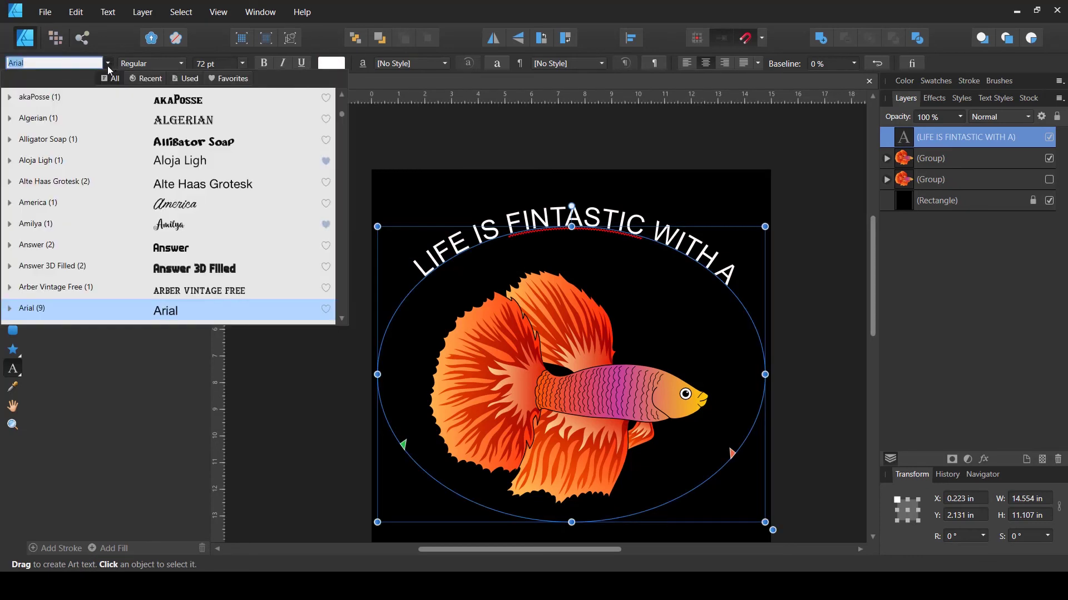
pyautogui.press('Return')
pyautogui.click(242, 63)
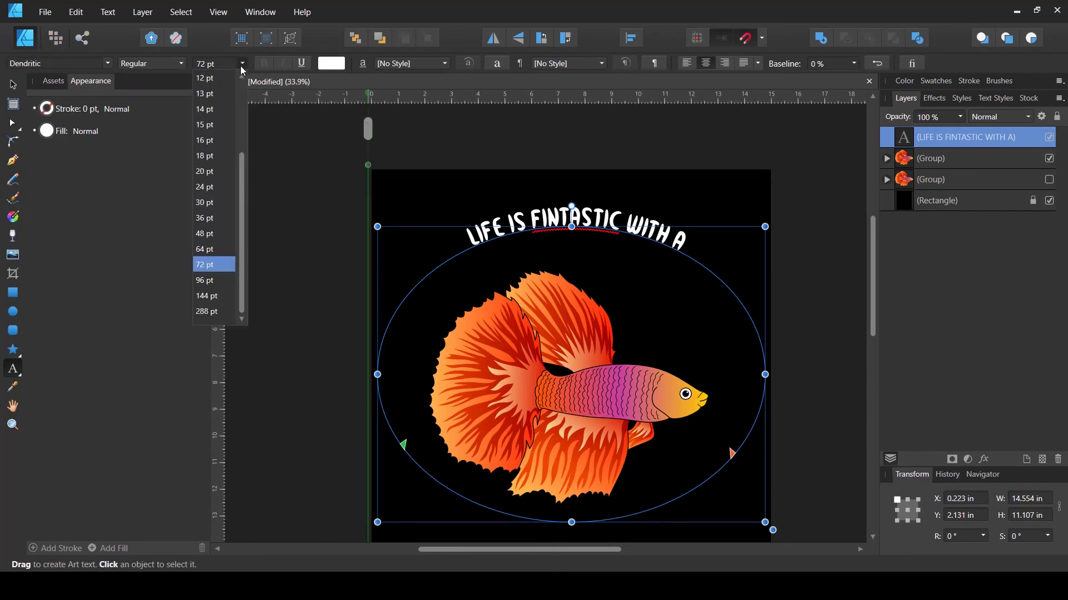
pyautogui.click(205, 280)
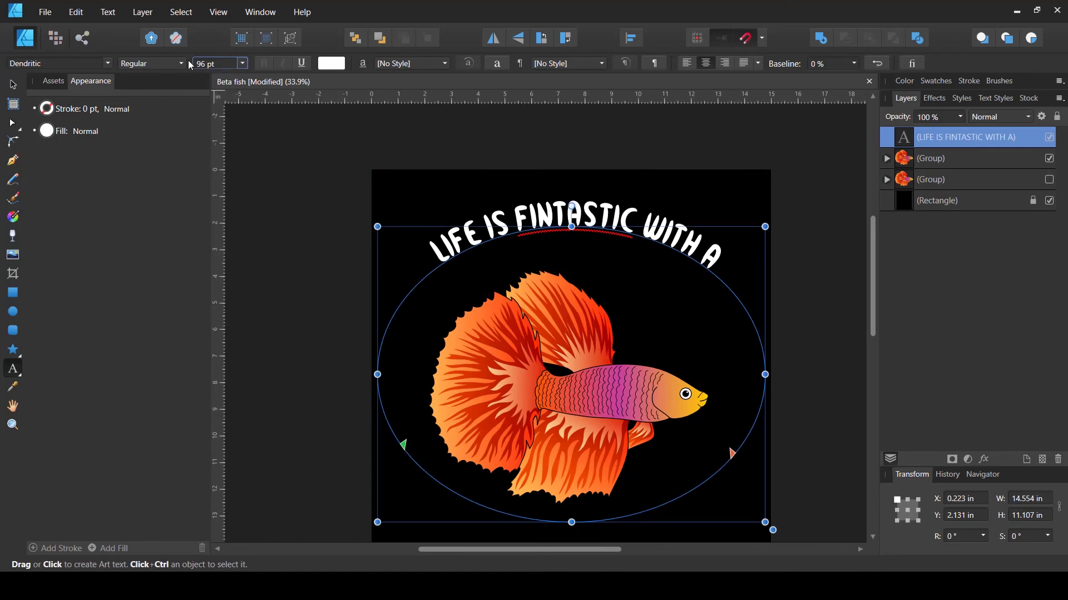
pyautogui.click(242, 65)
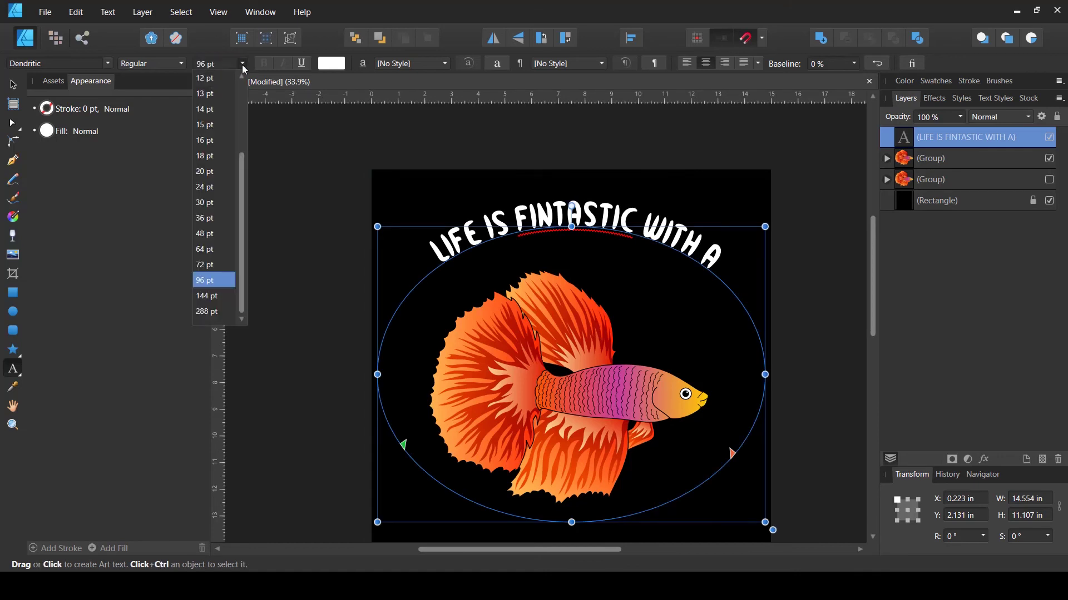
pyautogui.click(242, 65)
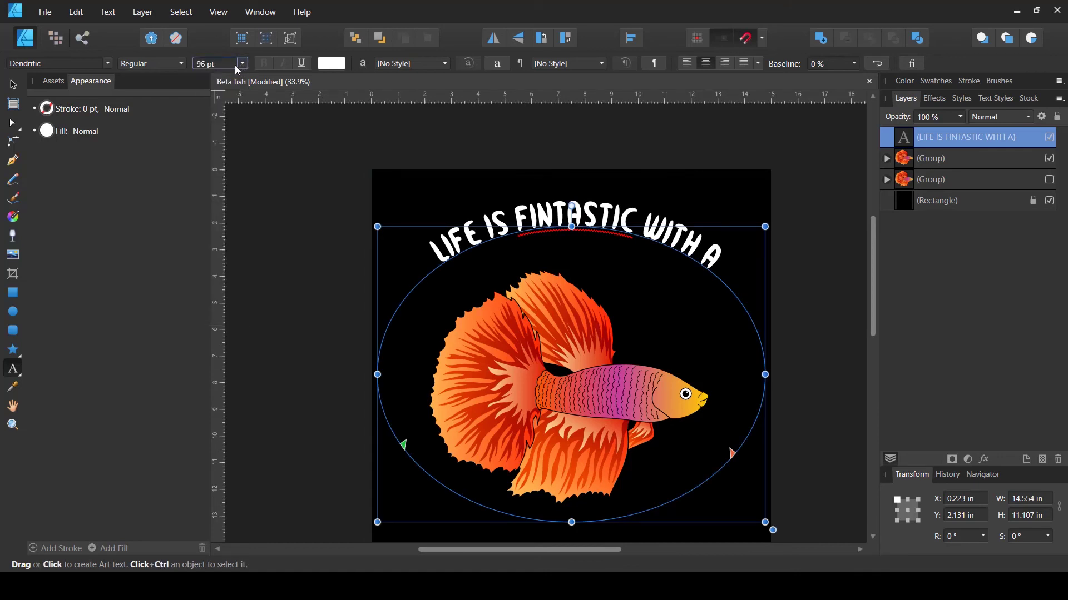
pyautogui.click(207, 64)
pyautogui.write('120')
pyautogui.press('Return')
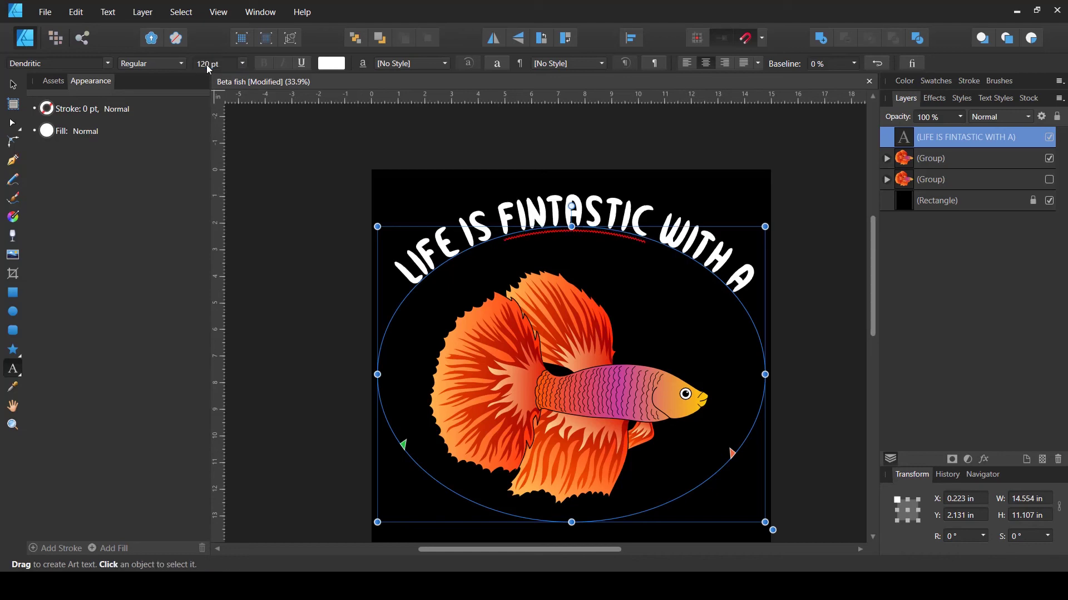
pyautogui.click(218, 65)
pyautogui.write('130')
pyautogui.press('Return')
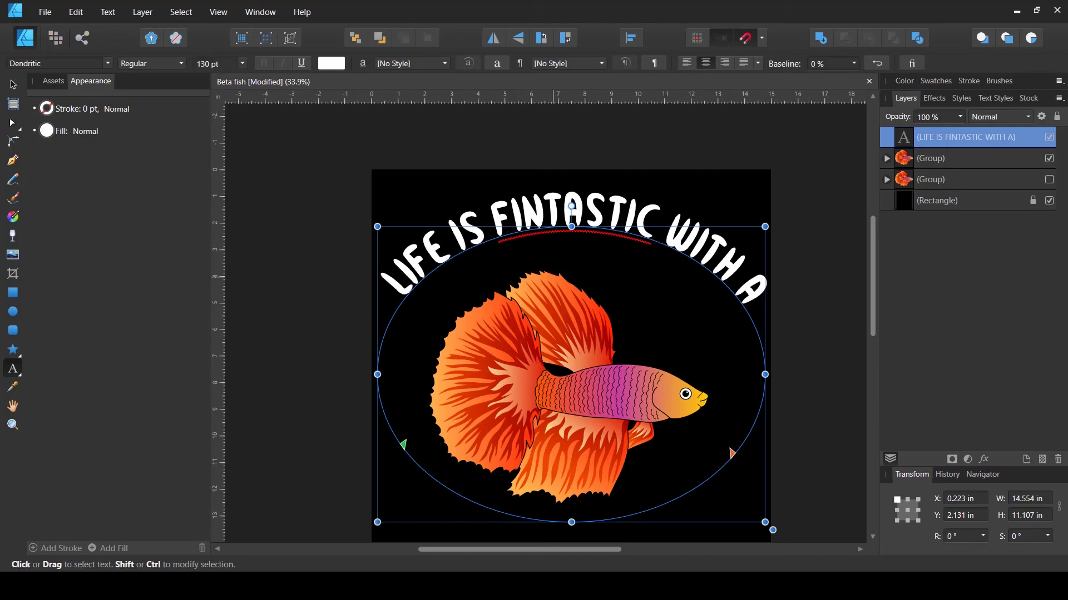
# - Delete "WITH A" from the end of the curved slogan, leaving "LIFE IS FINTASTIC"
pyautogui.click(14, 84)
pyautogui.click(736, 191)
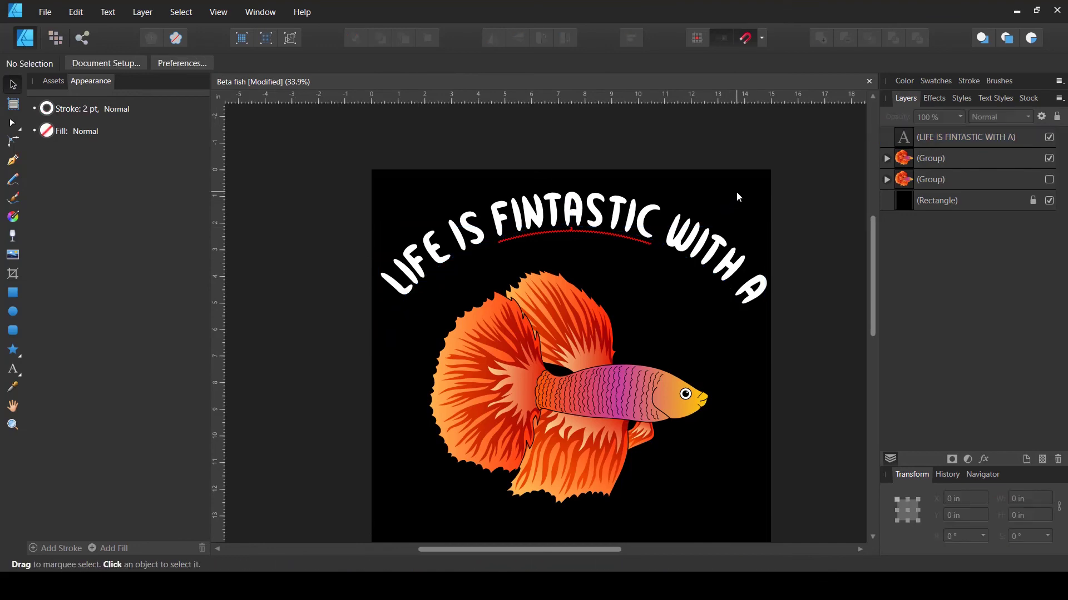
pyautogui.scroll(-2, 717, 189)
pyautogui.scroll(1, 795, 334)
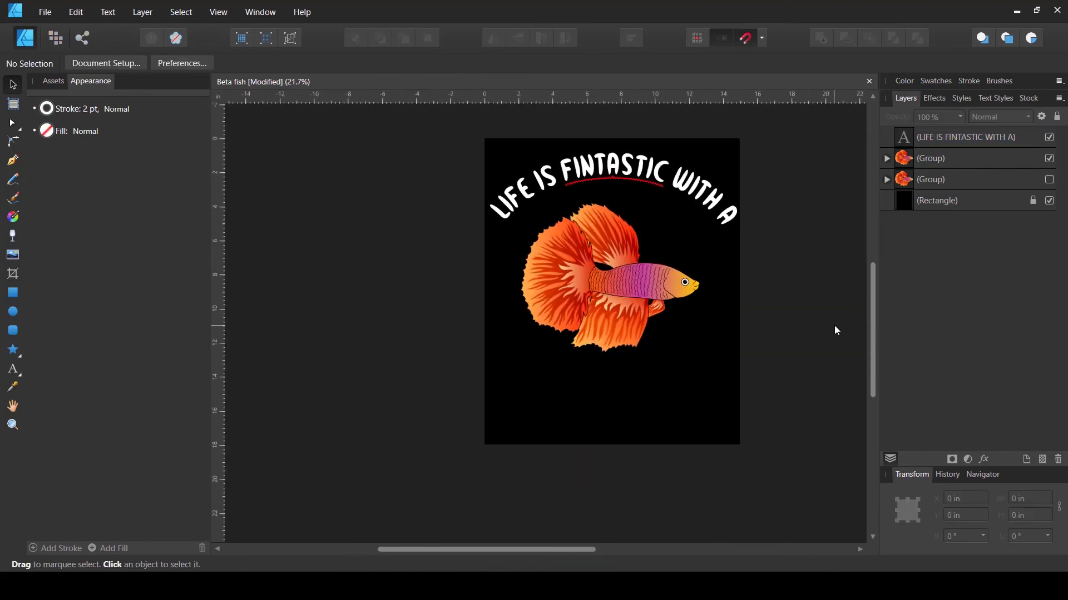
pyautogui.scroll(1, 834, 325)
pyautogui.scroll(1, 834, 325)
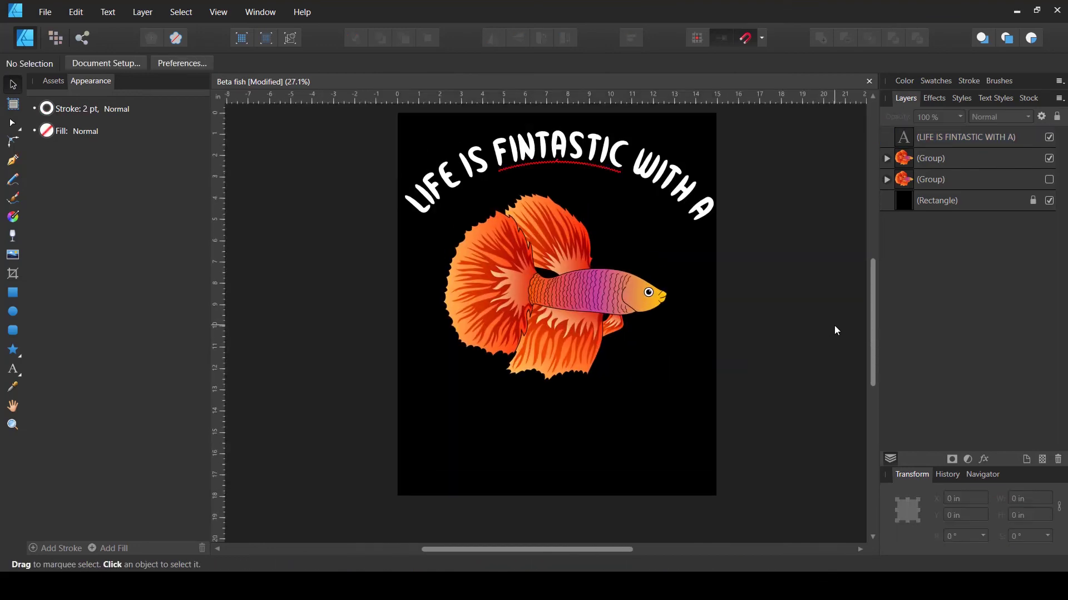
pyautogui.doubleClick(650, 177)
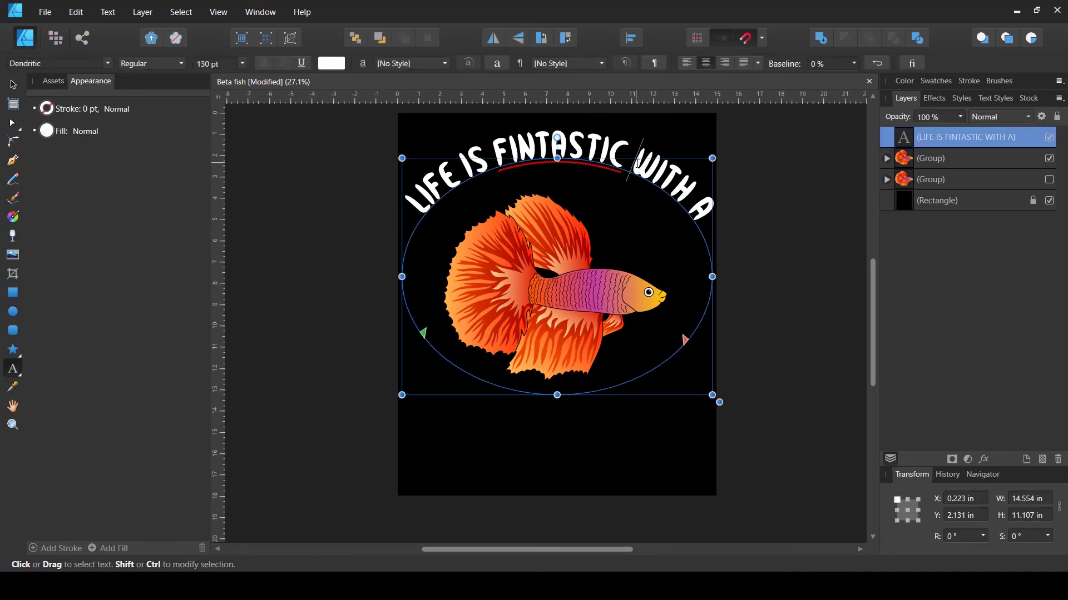
pyautogui.moveTo(634, 157); pyautogui.dragTo(717, 218)
pyautogui.press('BackSpace')
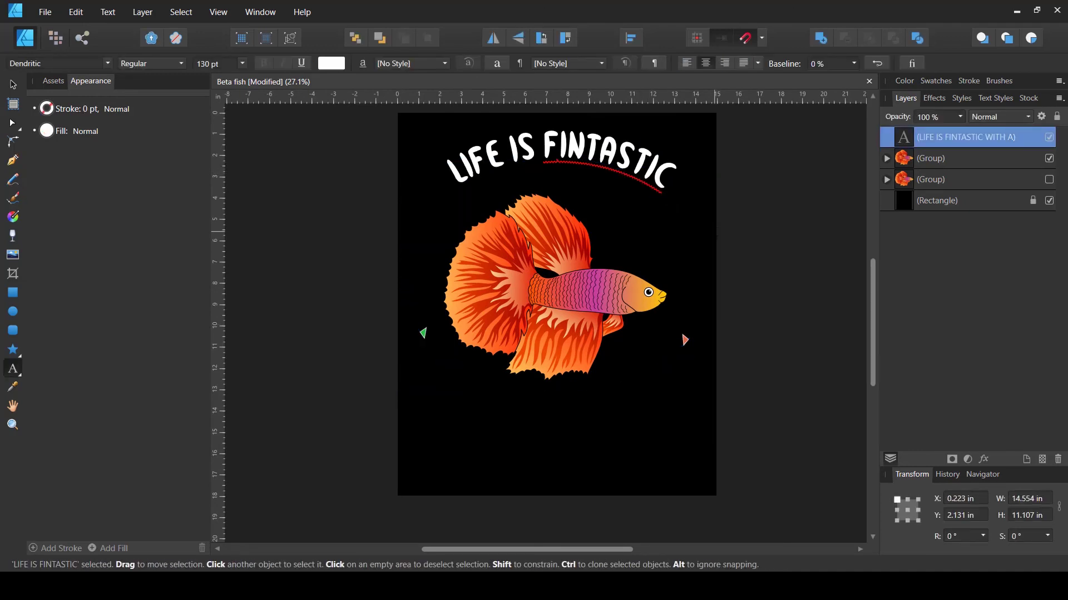
# - Enlarge the curved "LIFE IS FINTASTIC" text to 170 pt
pyautogui.press('Escape')
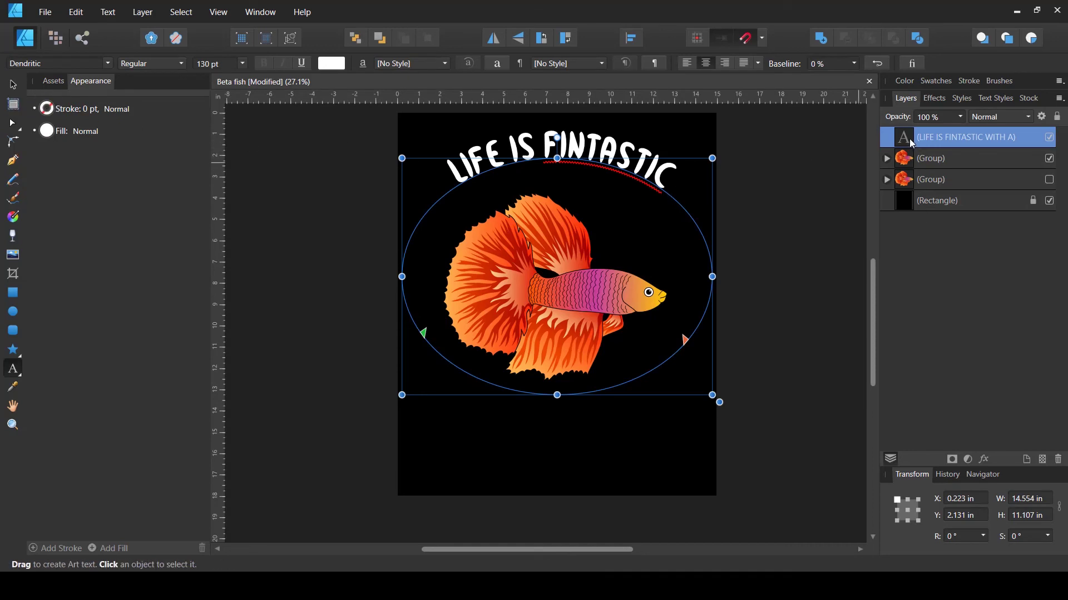
pyautogui.press('v')
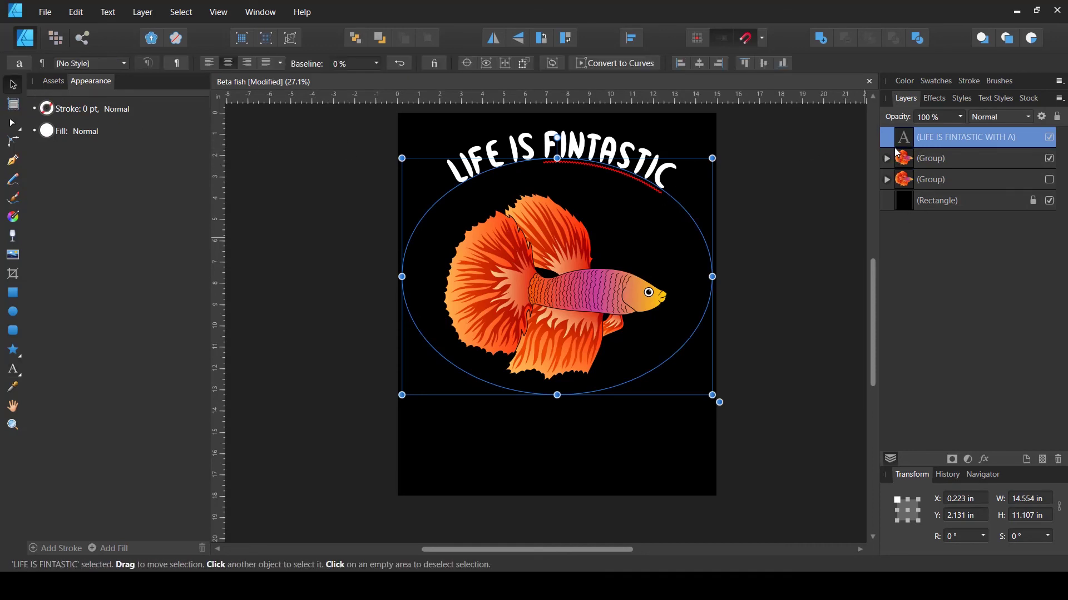
pyautogui.hotkey('ctrl', 's')
pyautogui.hotkey('ctrl', 'z')
pyautogui.click(817, 361)
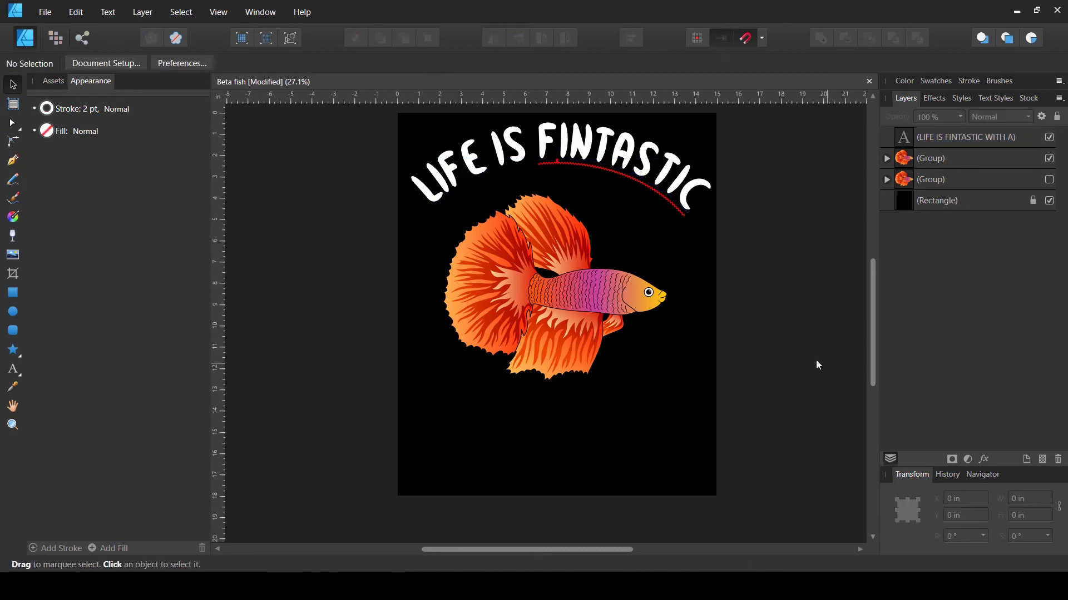
# - Scale the visible fish group down to about 8.77 in wide and move it up, centred beneath the slogan
pyautogui.scroll(2, 801, 367)
pyautogui.click(672, 227)
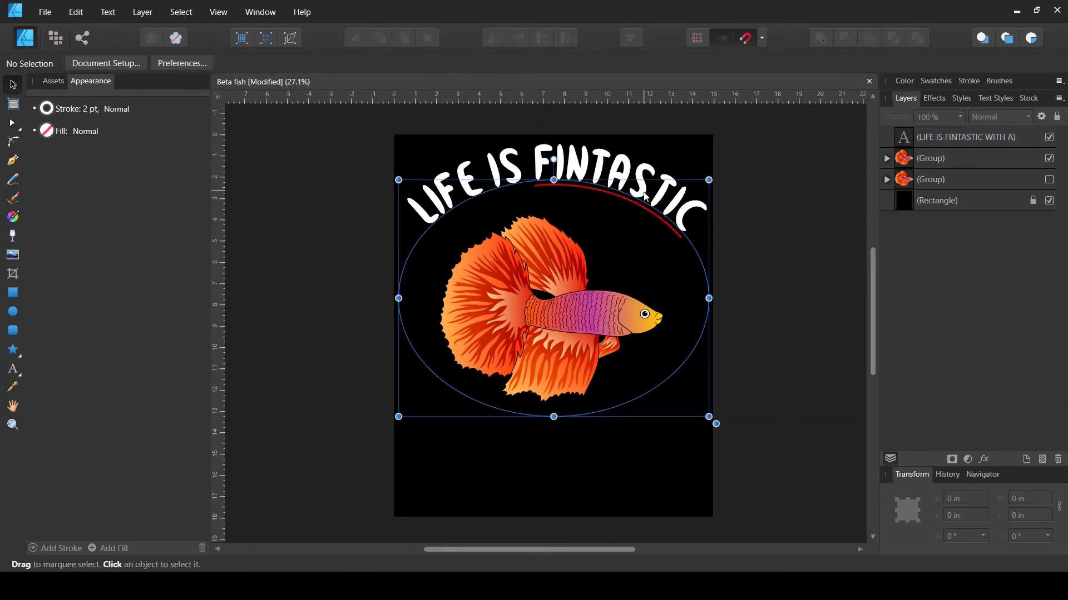
pyautogui.click(556, 348)
pyautogui.moveTo(551, 422); pyautogui.dragTo(553, 394)
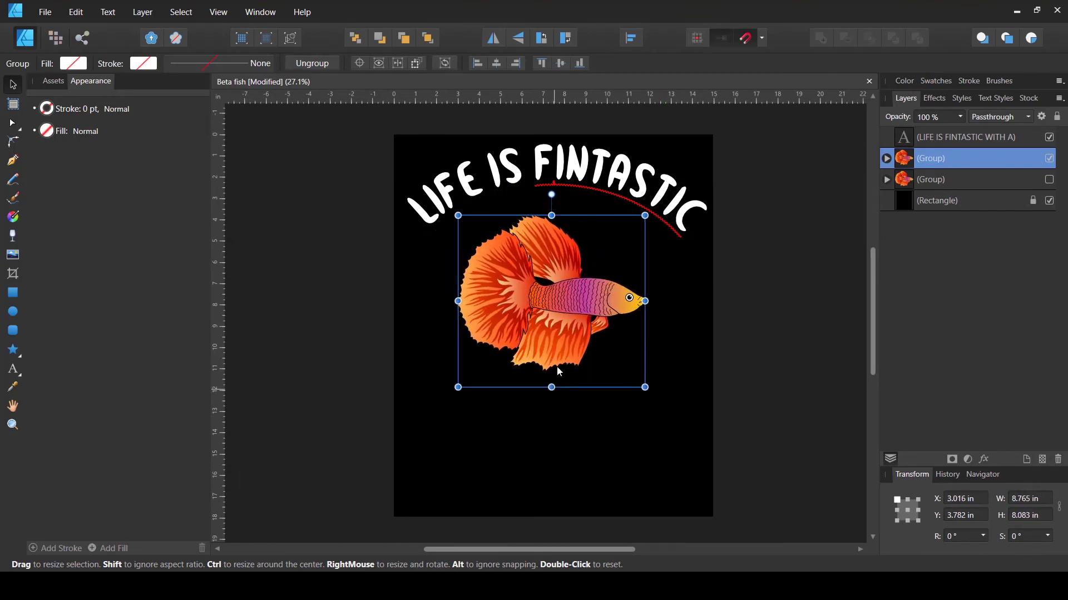
pyautogui.moveTo(562, 333); pyautogui.dragTo(564, 317)
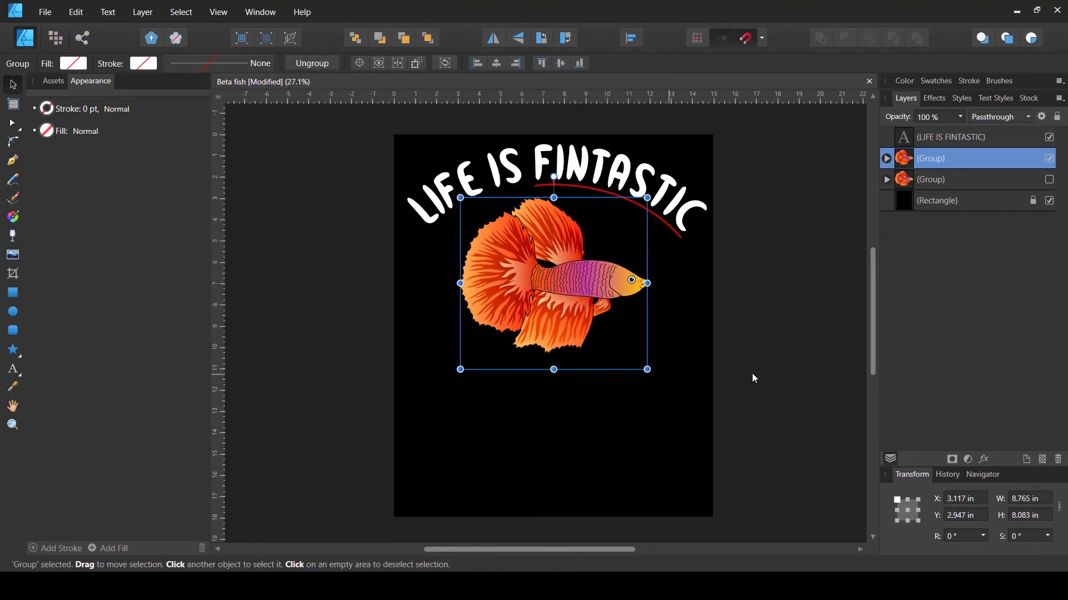
pyautogui.click(752, 374)
# - Add the artistic text "WITH A" in the empty area near the bottom of the page
pyautogui.moveTo(805, 376); pyautogui.dragTo(786, 360)
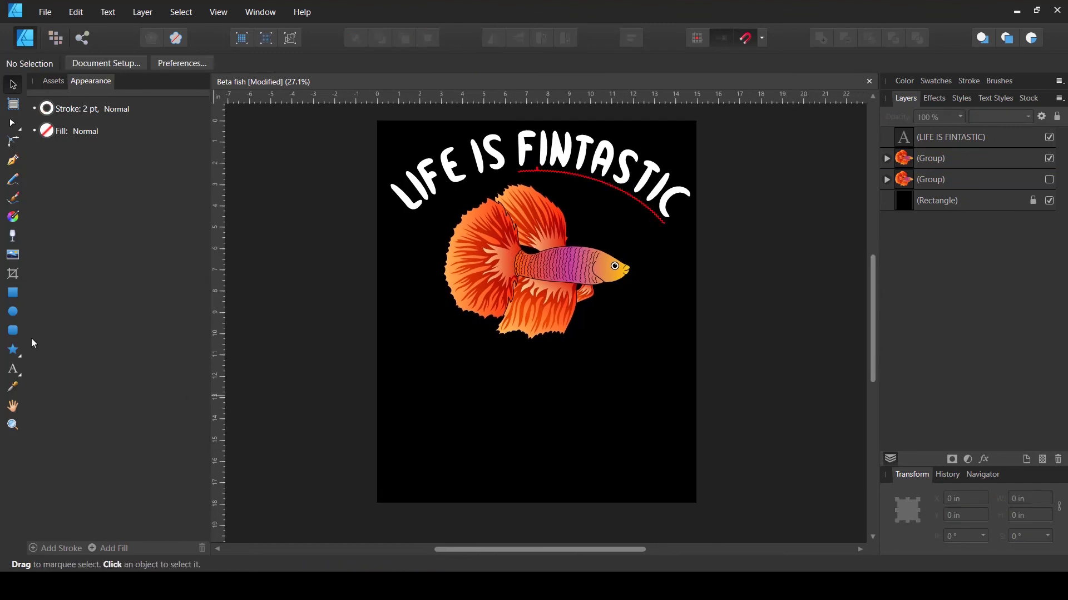
pyautogui.click(18, 368)
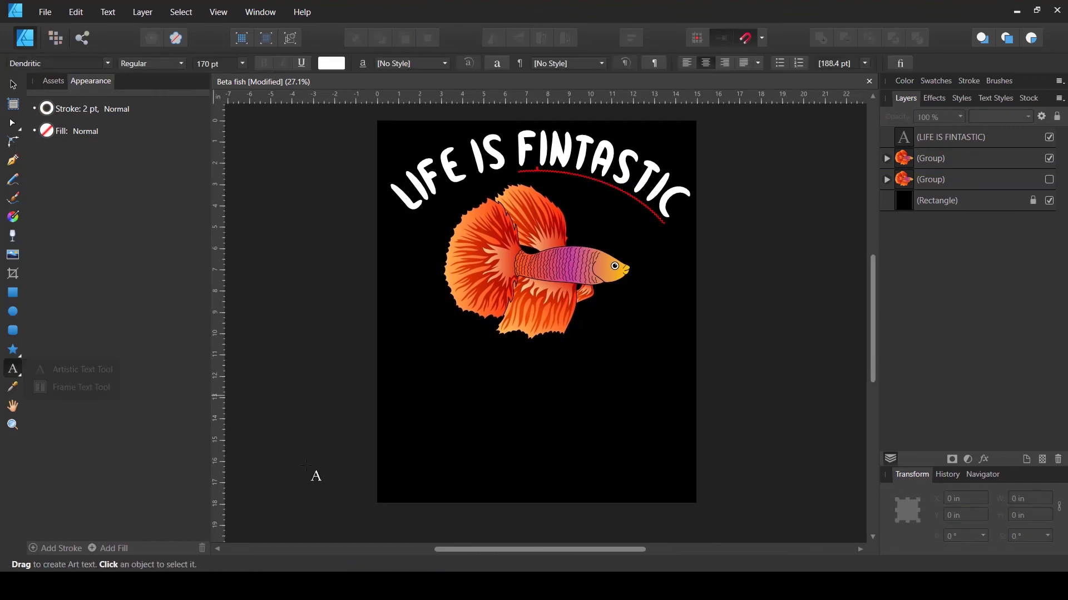
pyautogui.moveTo(480, 483); pyautogui.dragTo(478, 508)
pyautogui.write('WIY')
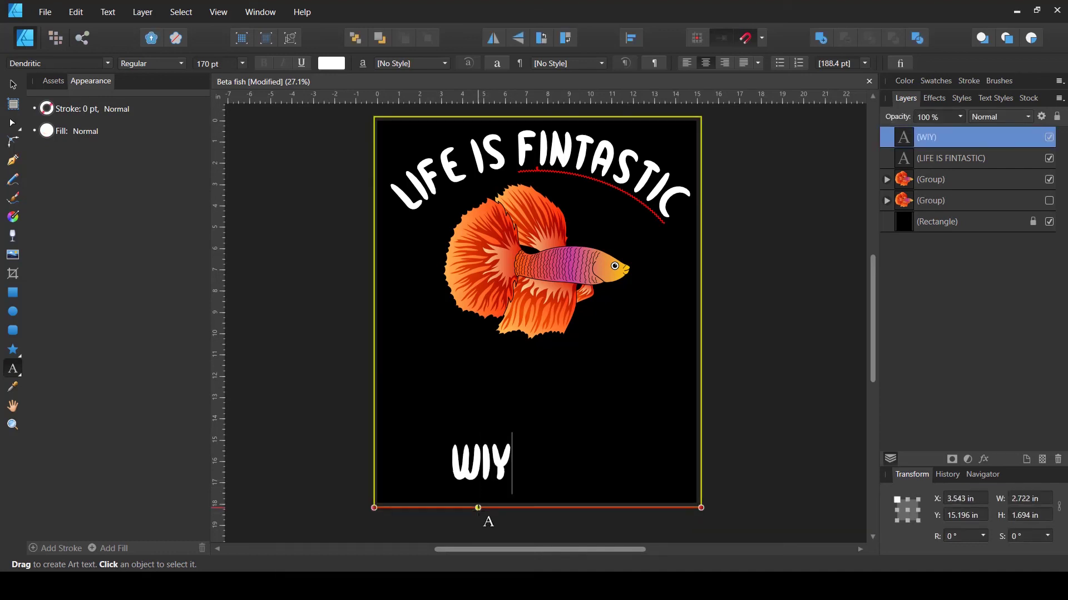
pyautogui.press('BackSpace')
pyautogui.write('T')
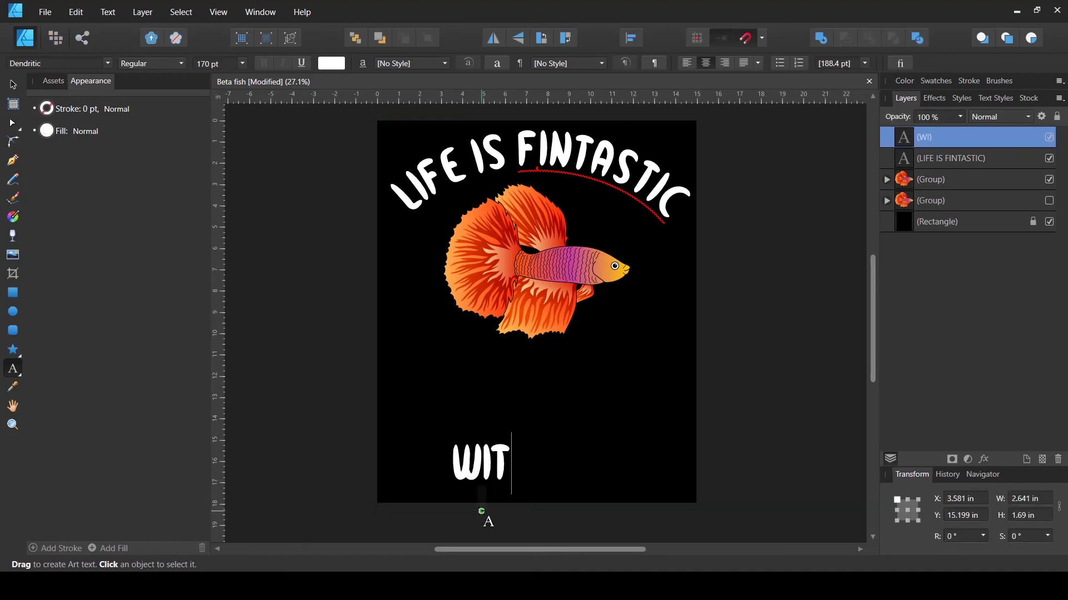
pyautogui.write('H A')
pyautogui.press('Escape')
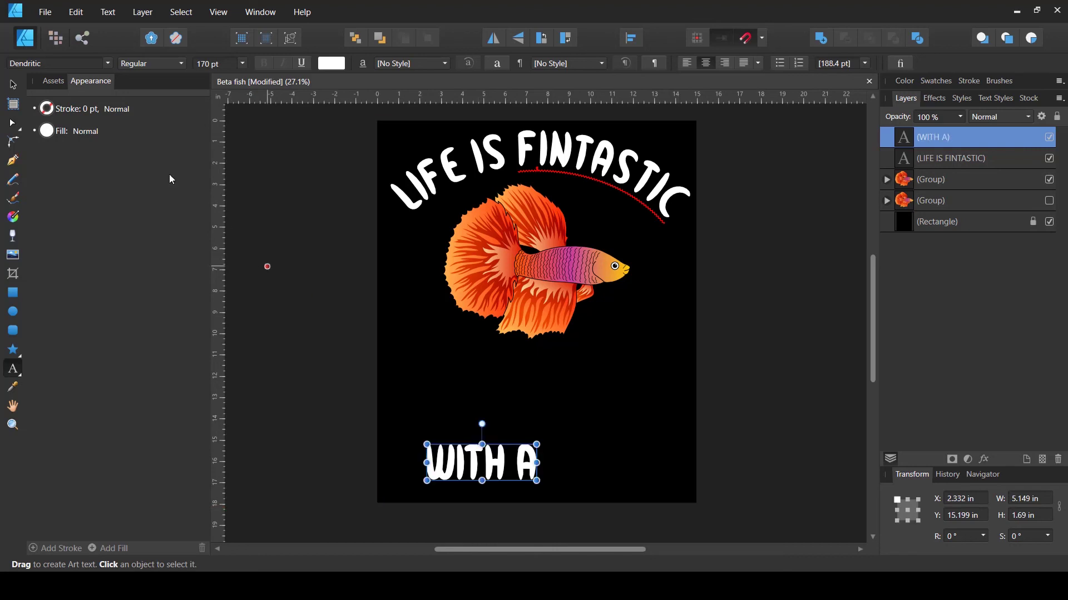
# - Shrink the "WITH A" text and centre it directly below the fish
pyautogui.click(7, 85)
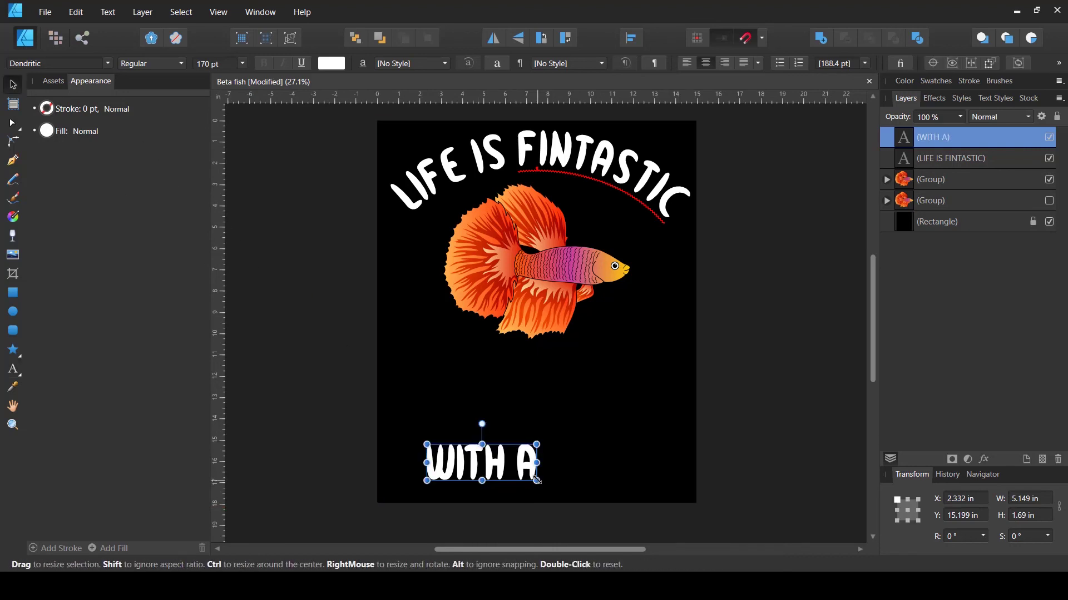
pyautogui.moveTo(536, 463); pyautogui.dragTo(554, 365)
pyautogui.click(387, 507)
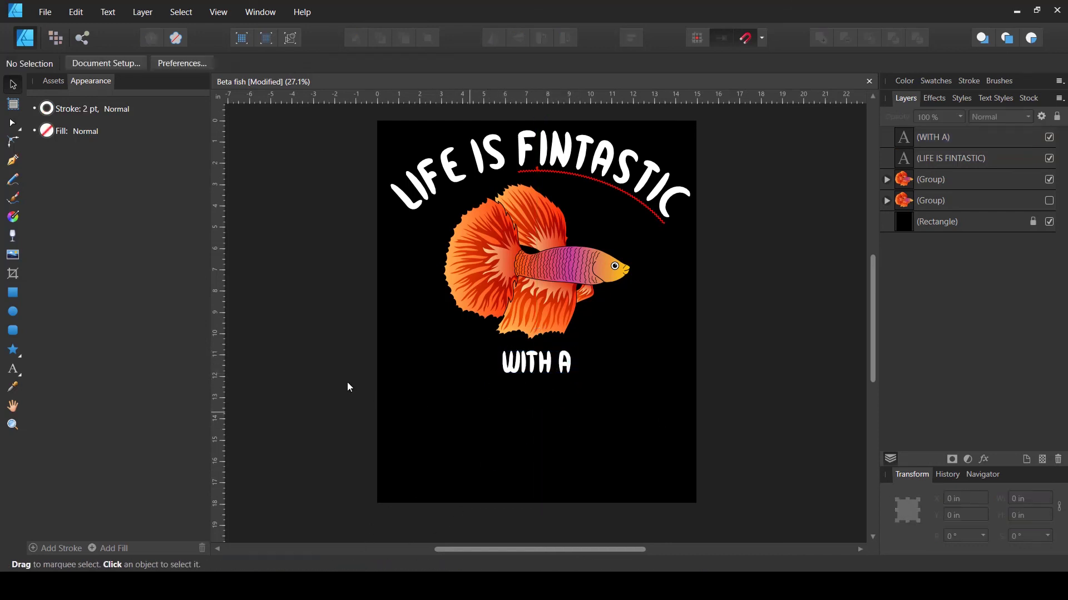
# - Add the artistic text "BETTA DAD" near the bottom edge of the page
pyautogui.click(13, 369)
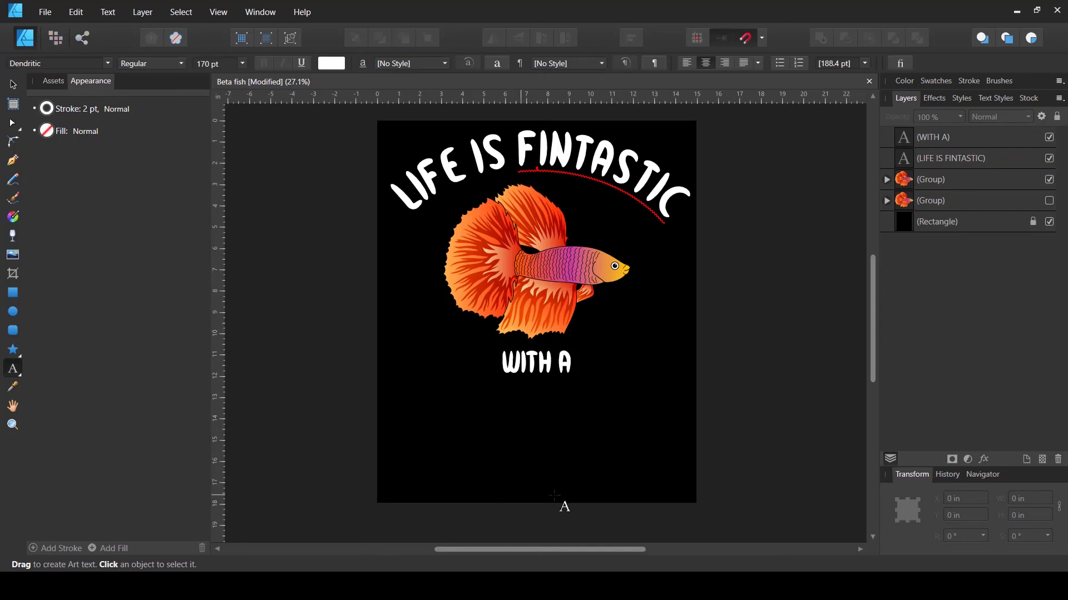
pyautogui.click(474, 502)
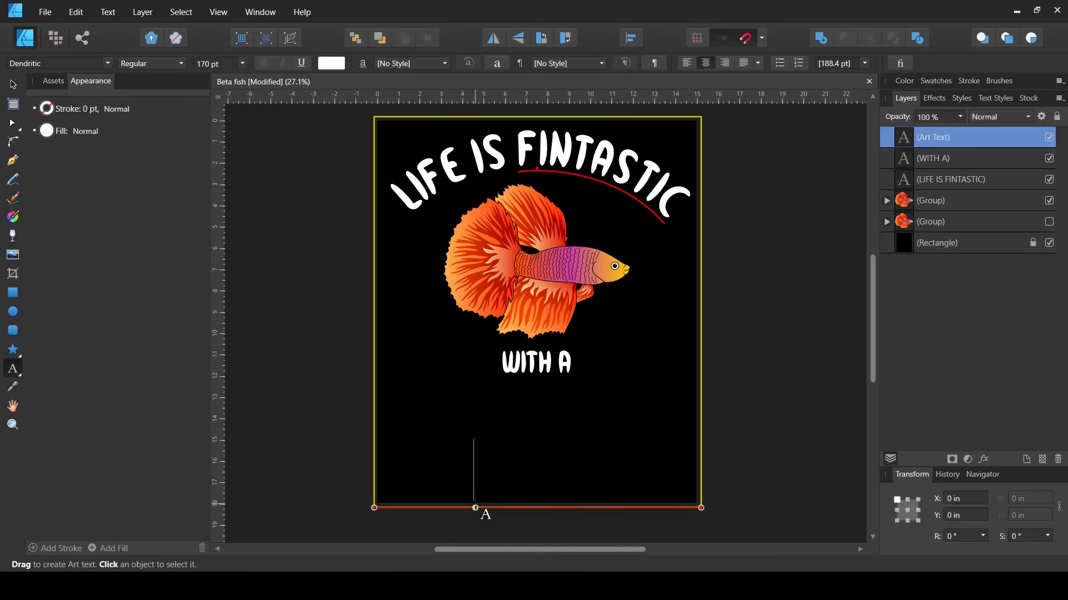
pyautogui.write('BETTA DAD')
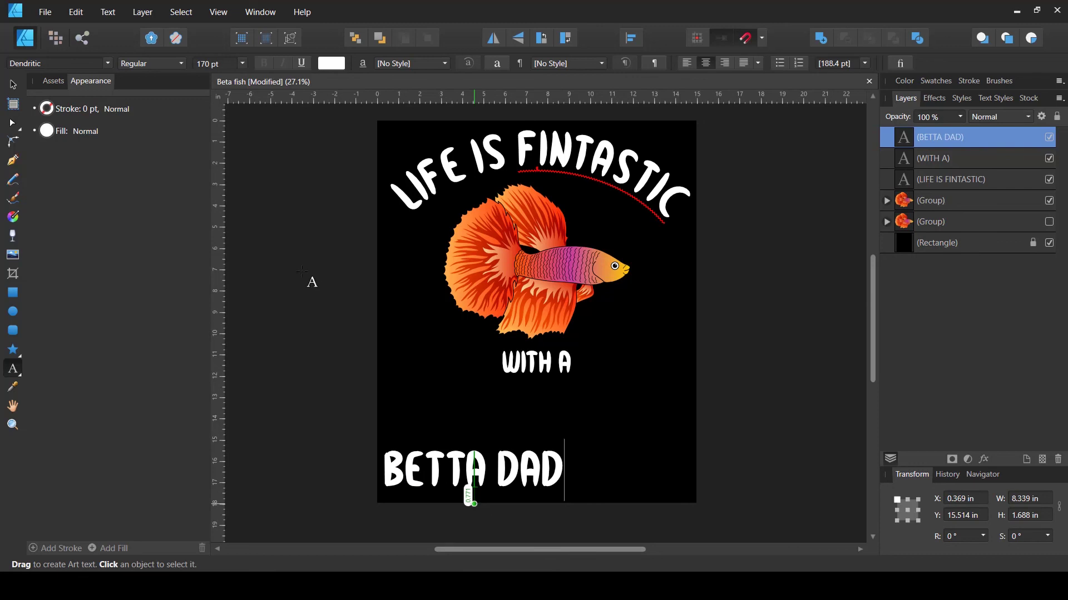
pyautogui.press('Escape')
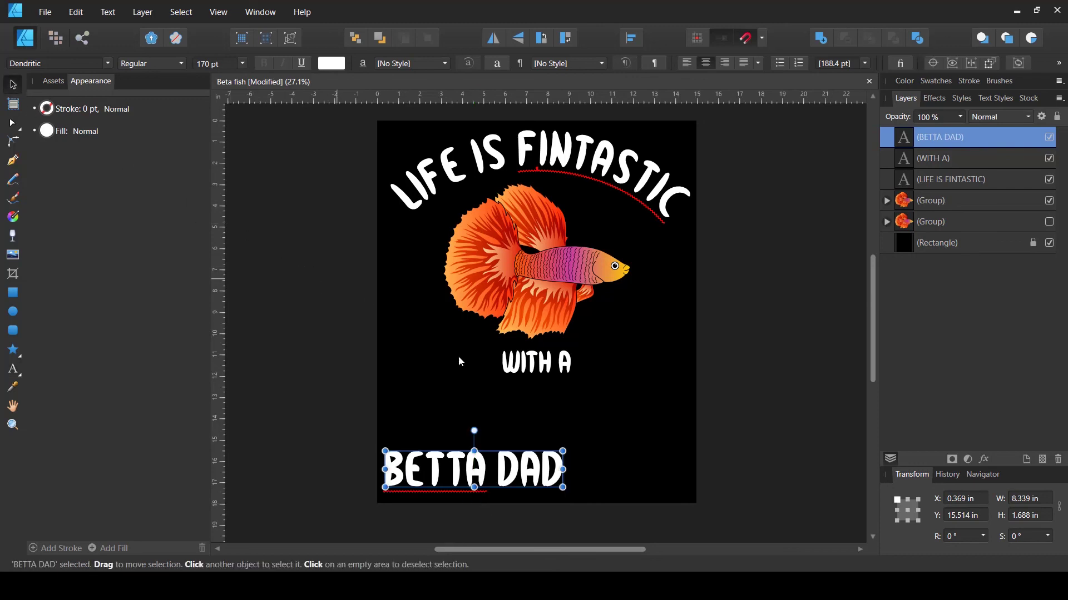
# - Enlarge "BETTA DAD" to about 13.5 in wide and move it up just below "WITH A"
pyautogui.moveTo(565, 445); pyautogui.dragTo(643, 415)
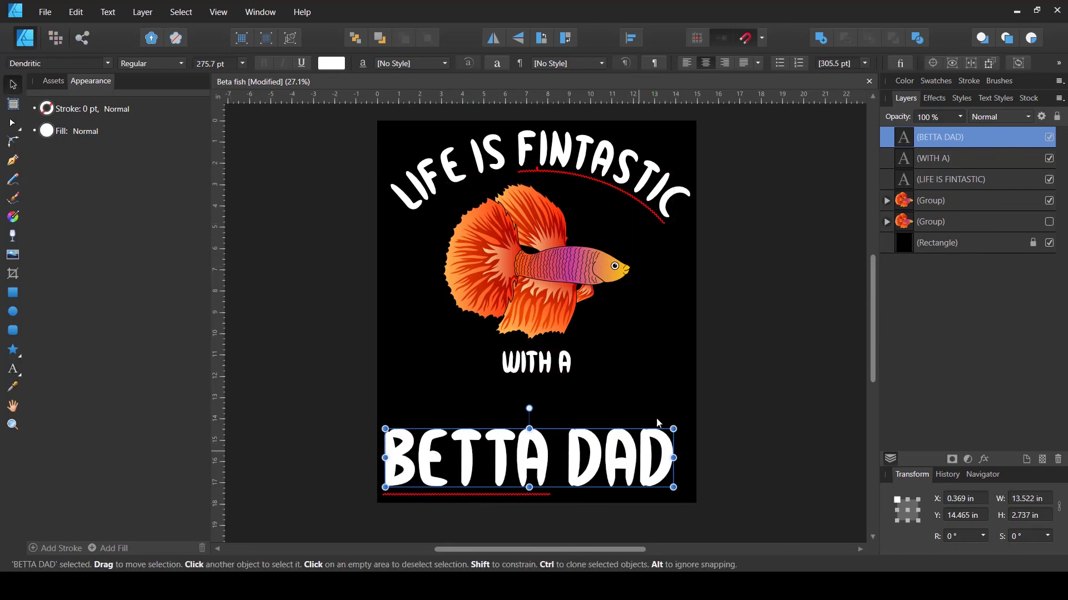
pyautogui.moveTo(645, 454); pyautogui.dragTo(655, 414)
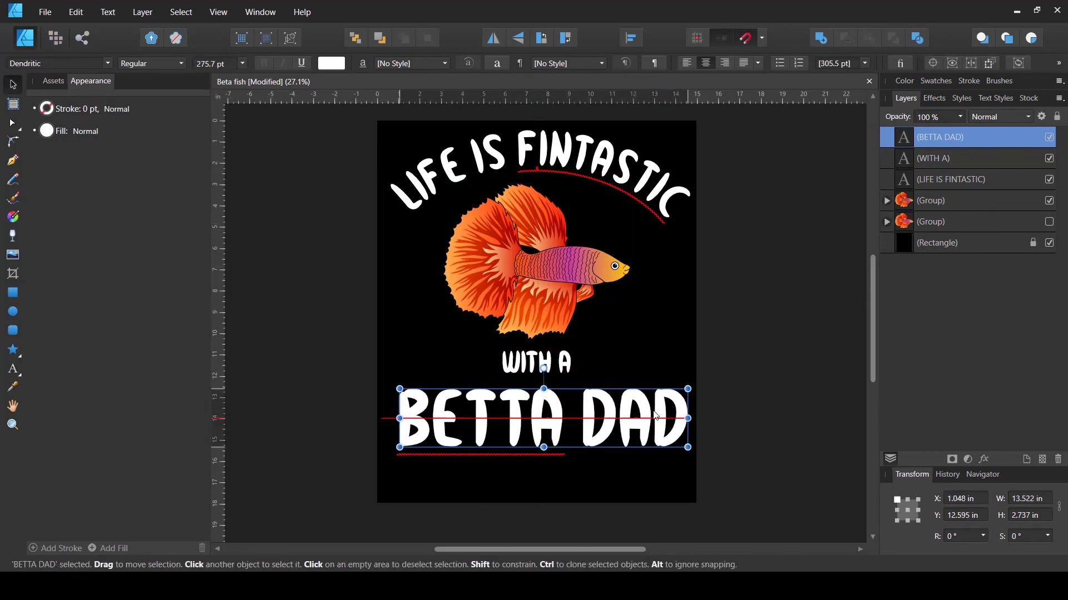
# - Resize "BETTA DAD" to about 12.8 in wide and reposition it just below "WITH A"
pyautogui.moveTo(685, 455); pyautogui.dragTo(645, 424)
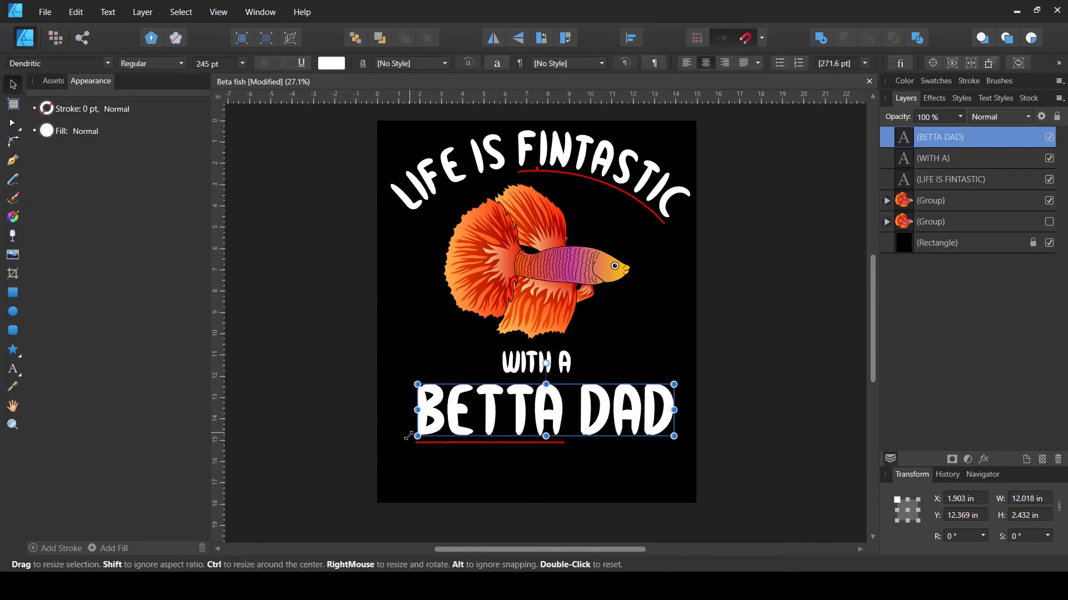
pyautogui.moveTo(417, 437); pyautogui.dragTo(395, 431)
pyautogui.moveTo(537, 412); pyautogui.dragTo(541, 421)
pyautogui.click(679, 454)
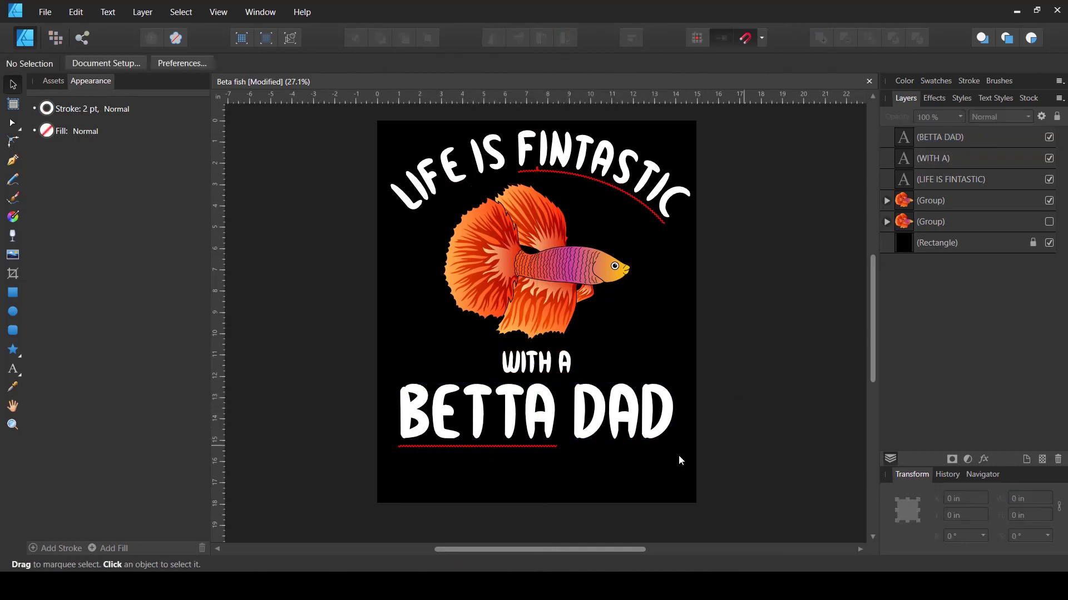
pyautogui.moveTo(656, 437); pyautogui.dragTo(664, 437)
pyautogui.click(758, 416)
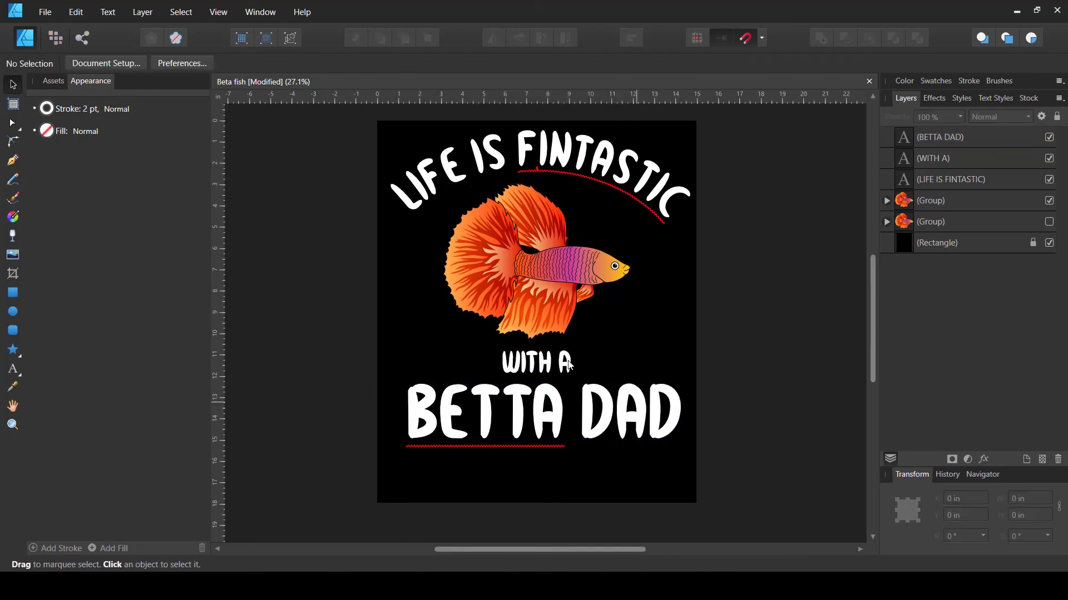
# - Enlarge "WITH A" to about 3.4 in wide and centre "BETTA DAD" beneath it on the page
pyautogui.click(535, 363)
pyautogui.moveTo(572, 373); pyautogui.dragTo(543, 366)
pyautogui.click(544, 433)
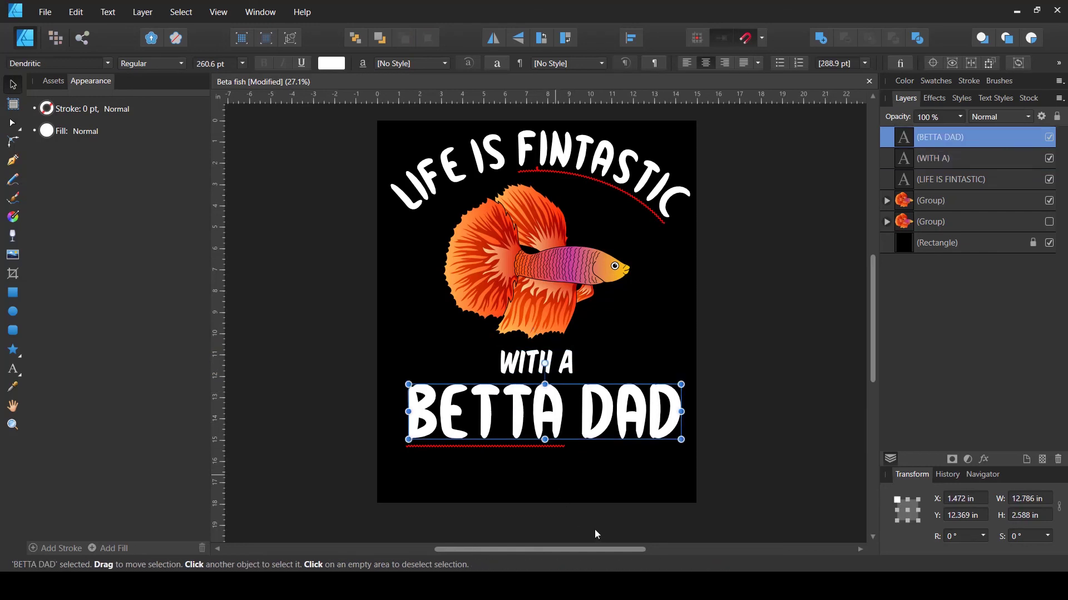
pyautogui.moveTo(574, 434); pyautogui.dragTo(566, 433)
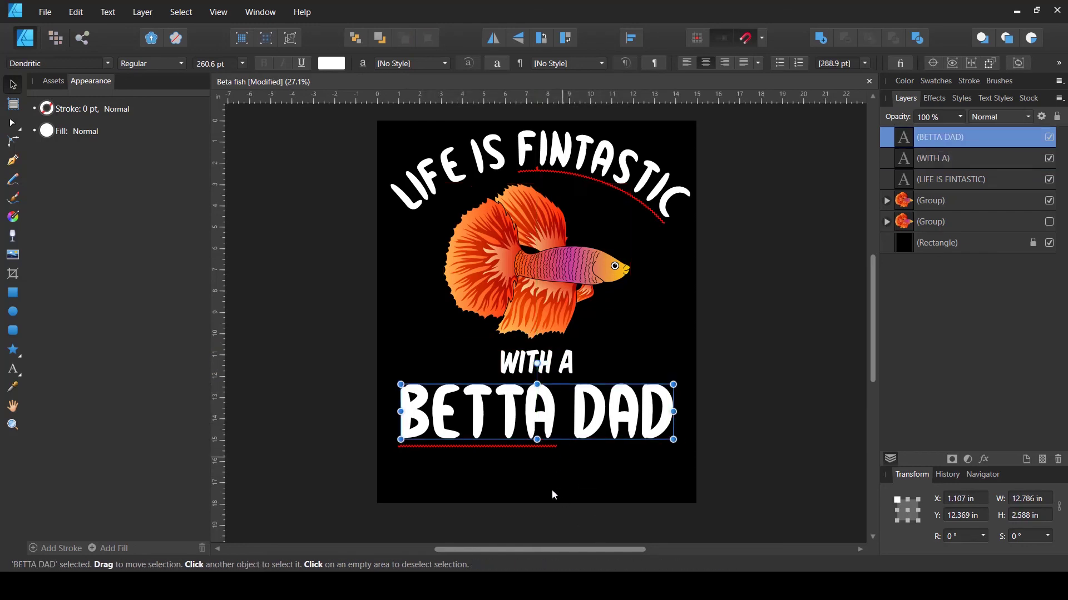
# - Centre "BETTA DAD" horizontally with the alignment options, and try the same alignment options on "WITH A"
pyautogui.click(638, 189)
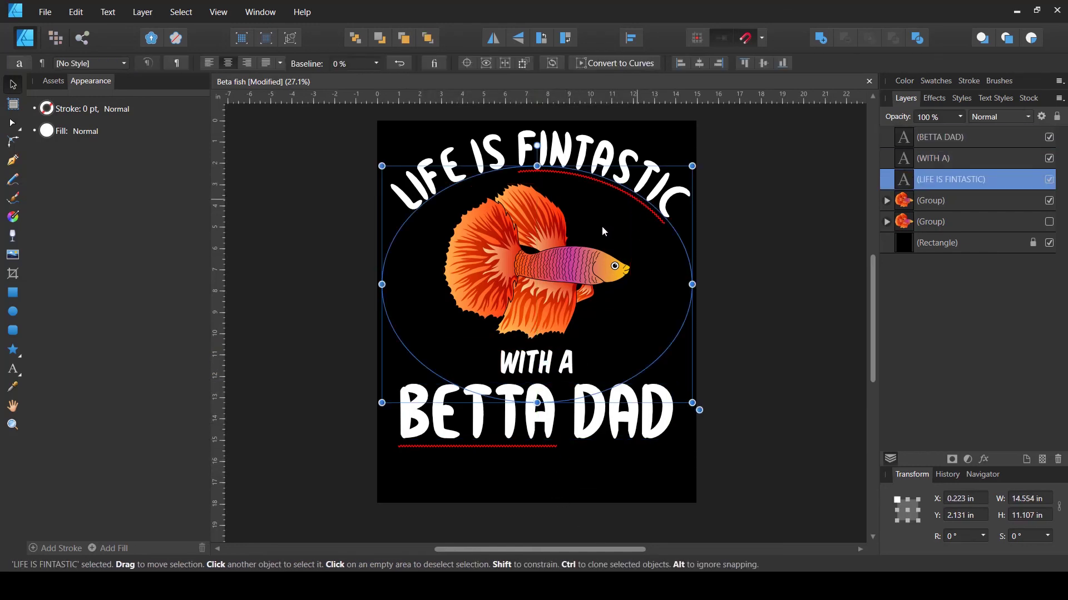
pyautogui.click(632, 41)
pyautogui.click(588, 443)
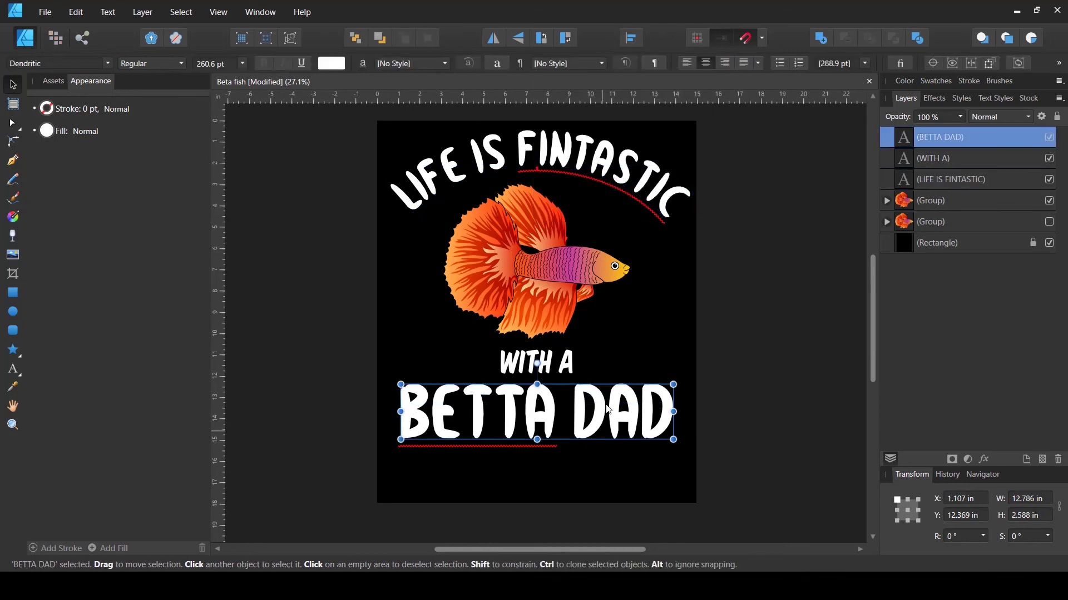
pyautogui.click(630, 37)
pyautogui.click(658, 81)
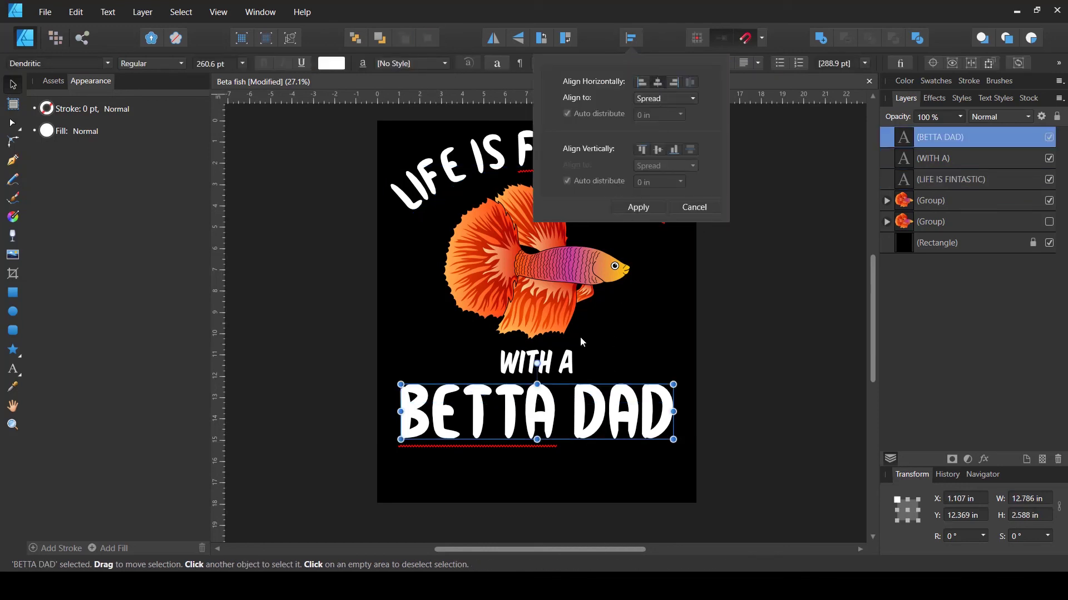
pyautogui.click(568, 371)
pyautogui.click(633, 40)
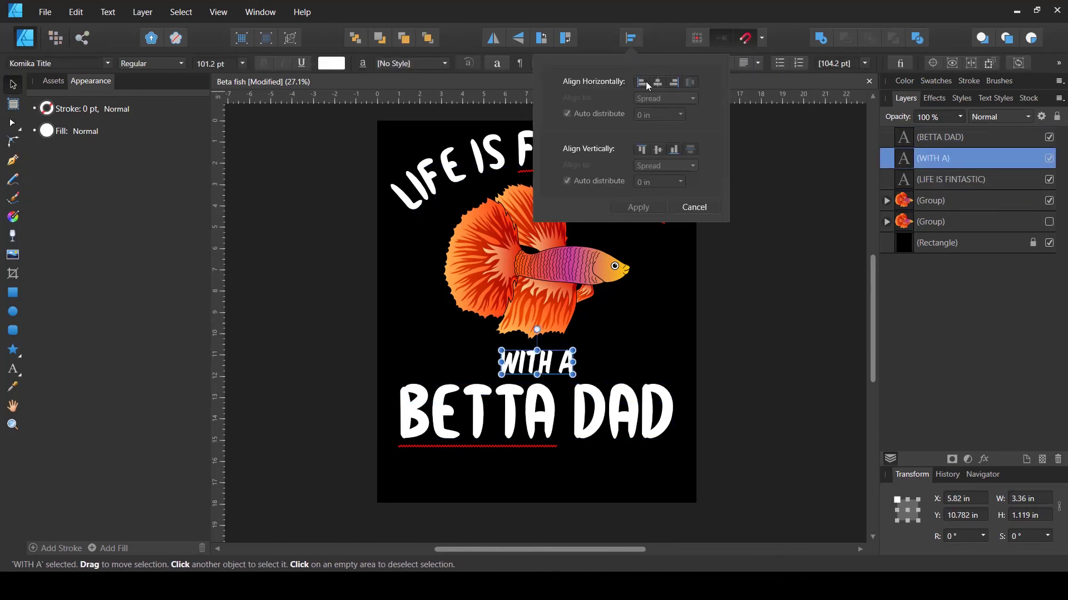
pyautogui.click(675, 149)
pyautogui.click(786, 378)
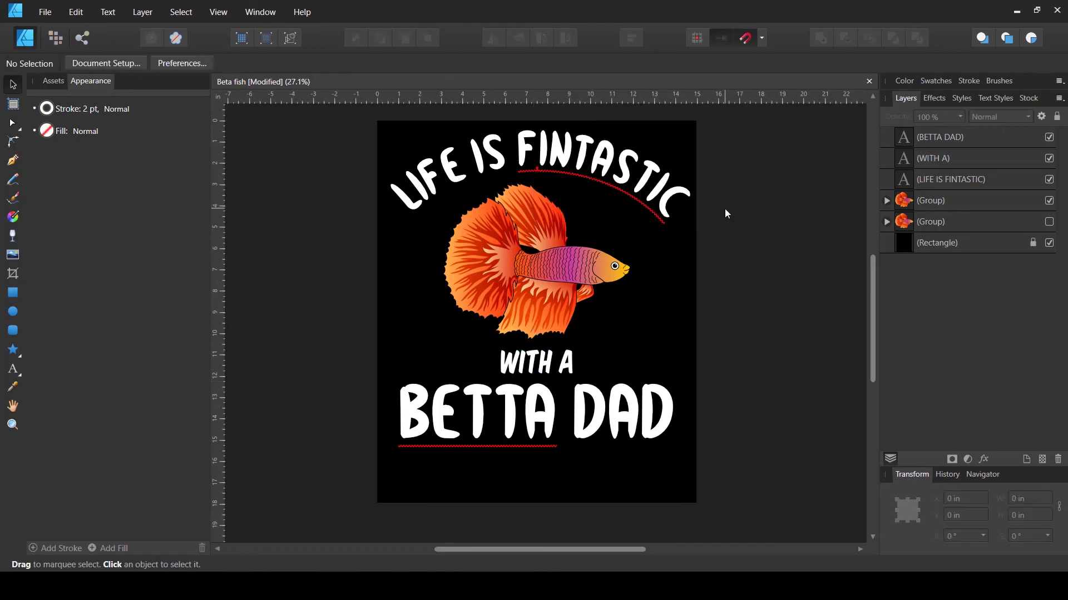
# - Shrink "BETTA DAD" about its centre to about 12 in wide
pyautogui.click(670, 418)
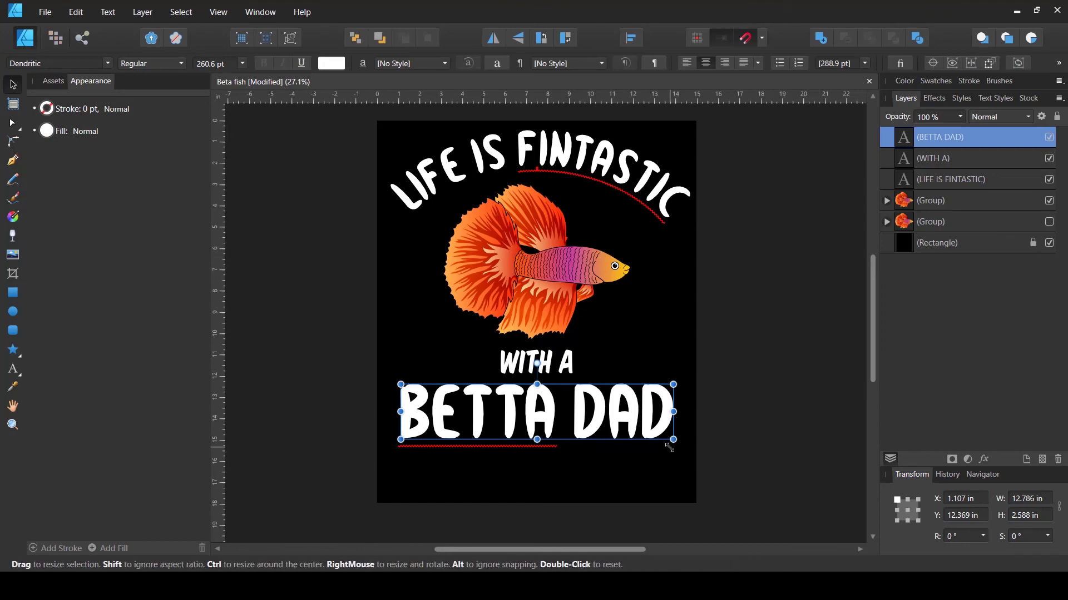
pyautogui.moveTo(672, 439); pyautogui.dragTo(625, 436)
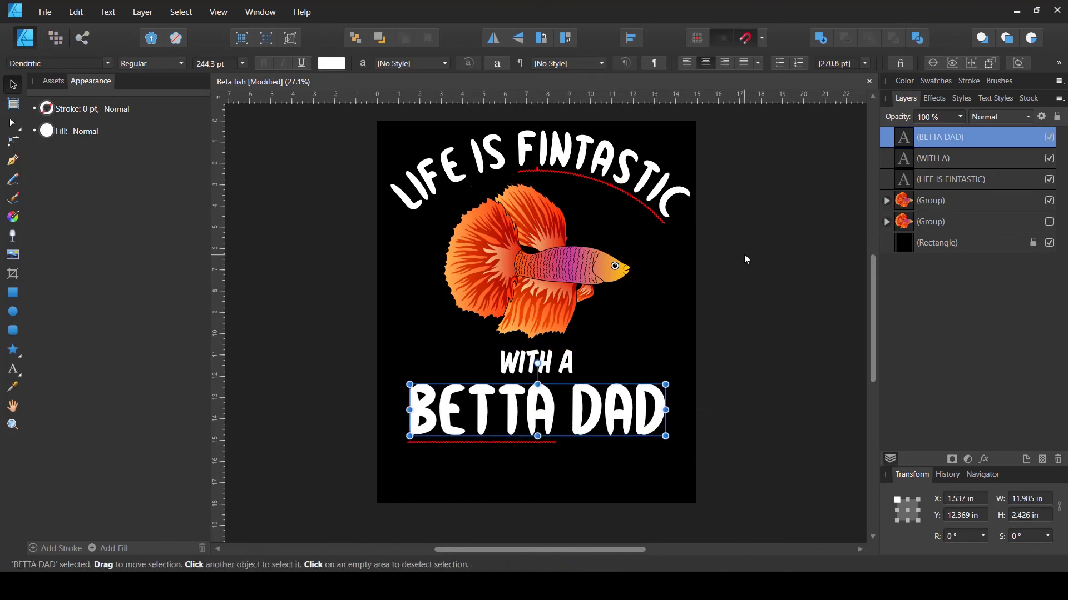
# - Move the visible fish group up closer to the curved text, and bring "WITH A" and "BETTA DAD" up beneath it
pyautogui.click(433, 173)
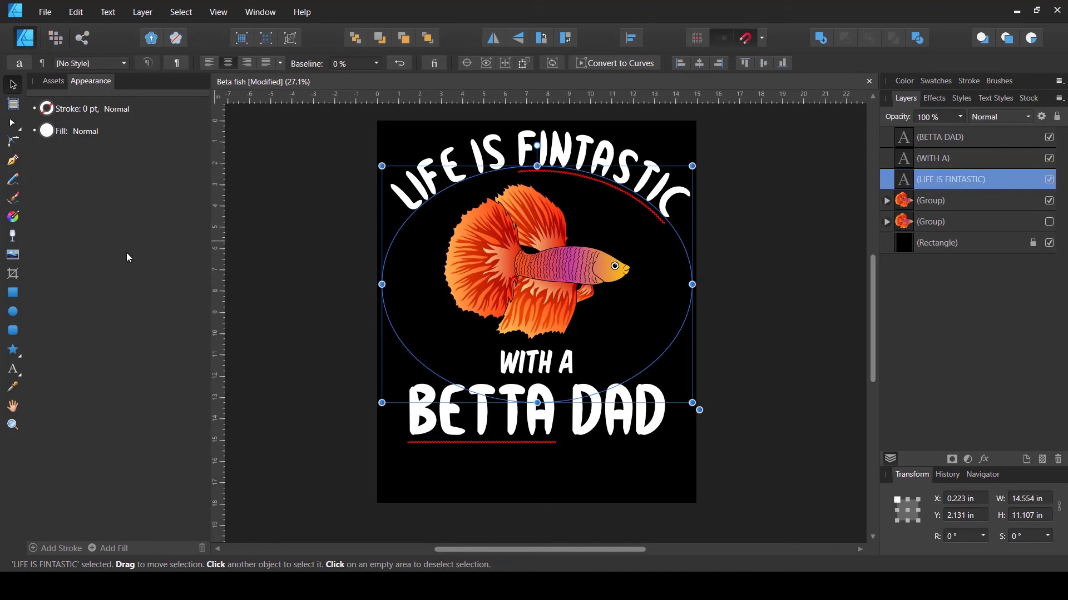
pyautogui.click(20, 367)
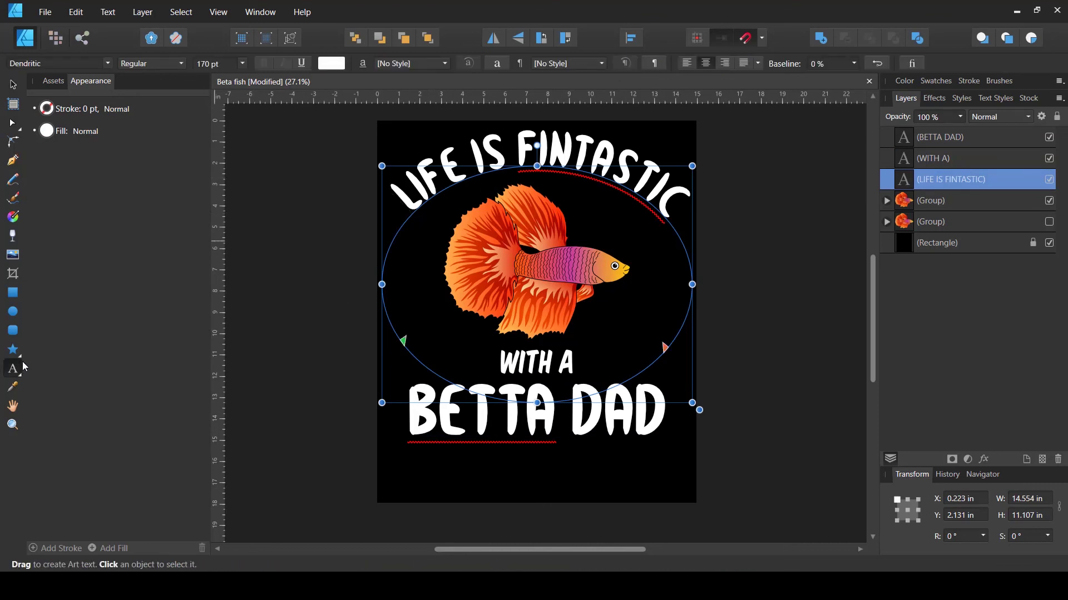
pyautogui.click(17, 355)
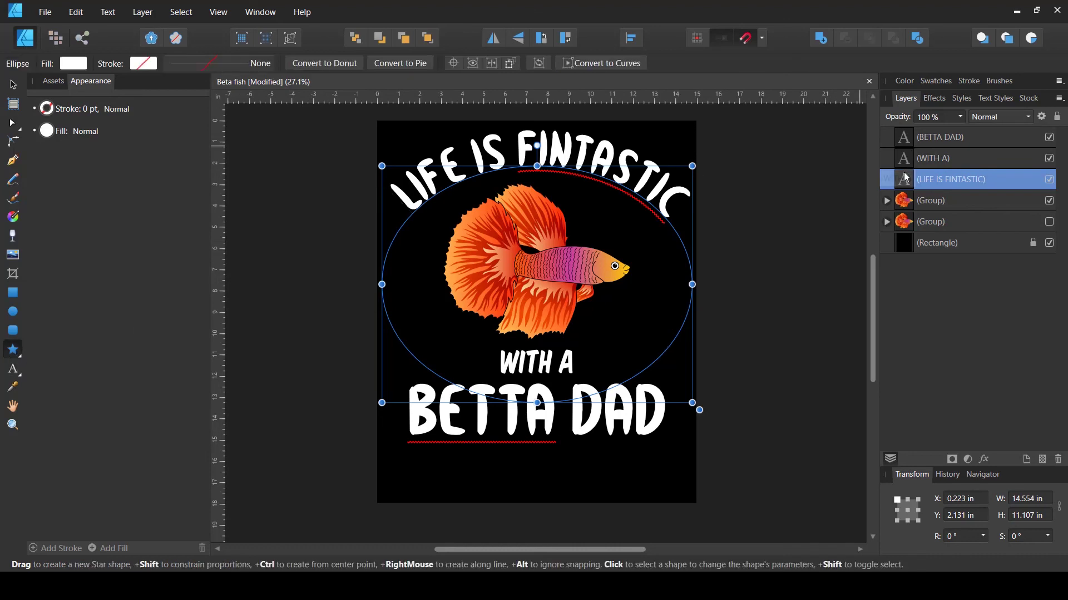
pyautogui.click(912, 200)
pyautogui.moveTo(542, 315); pyautogui.dragTo(544, 305)
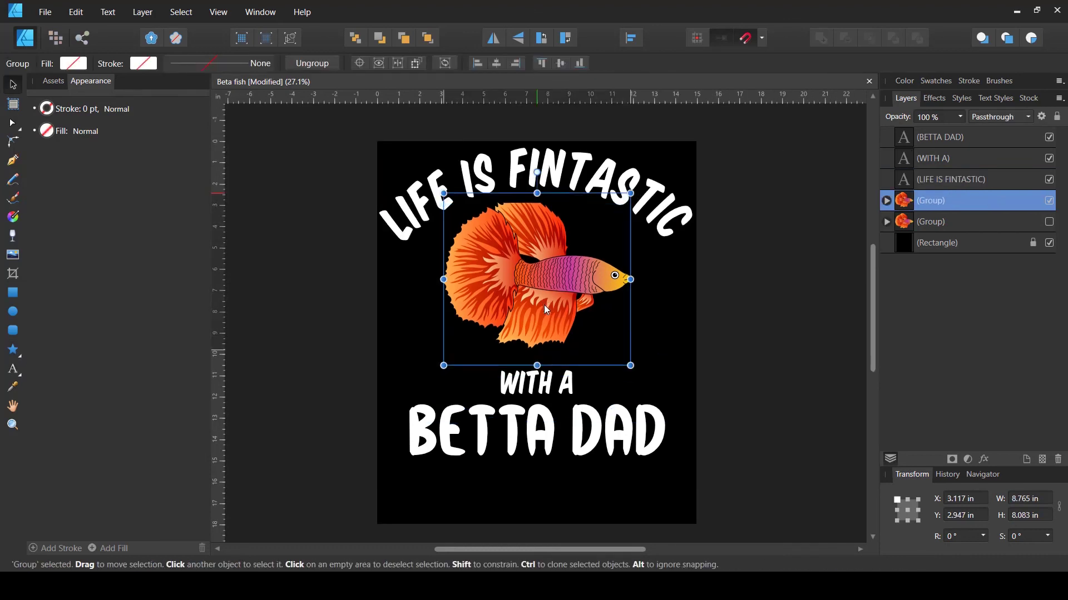
pyautogui.tripleClick(550, 389)
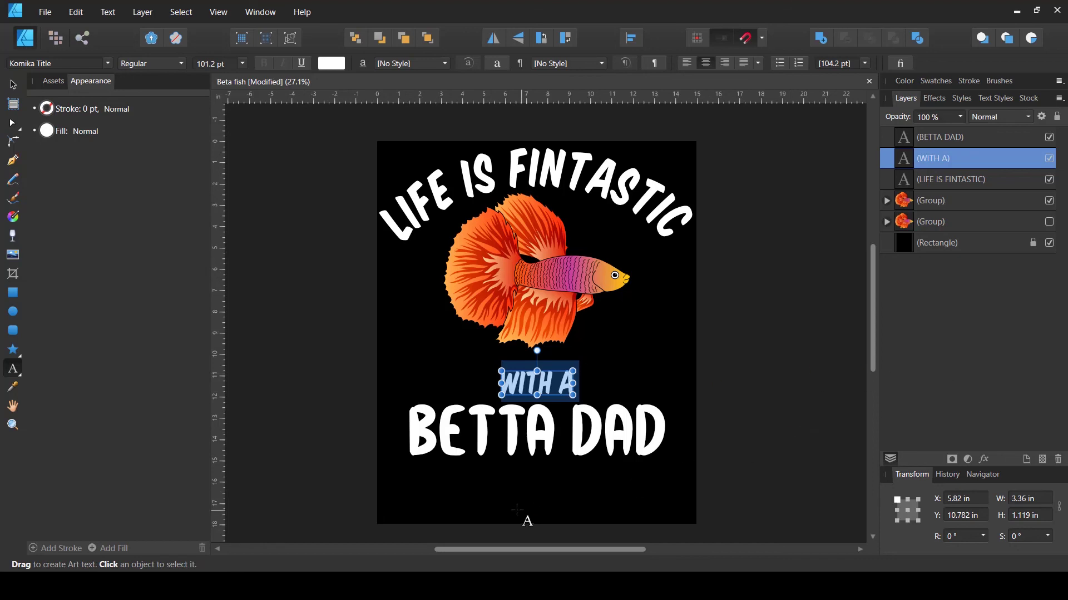
pyautogui.press('Escape')
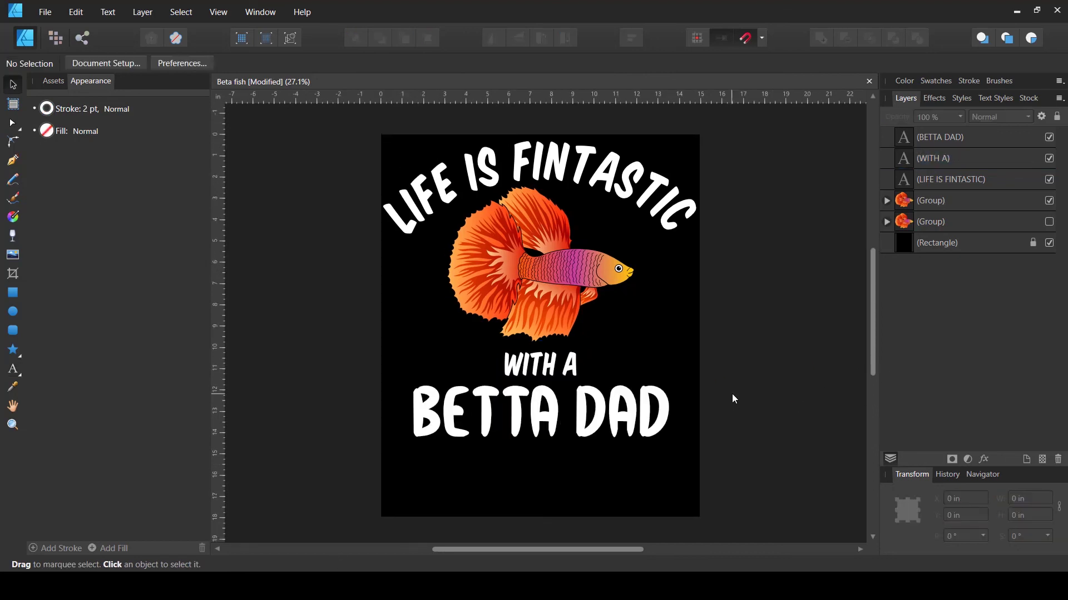
# - Enlarge "BETTA DAD" to about 13.3 in wide and snap it into place centred below "WITH A"
pyautogui.click(545, 436)
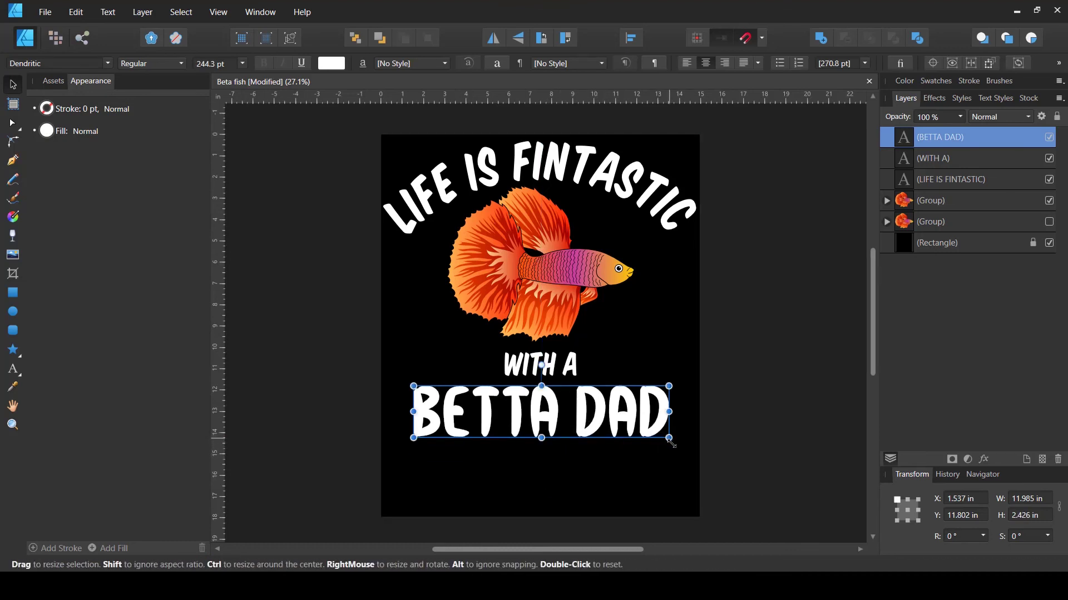
pyautogui.moveTo(671, 442); pyautogui.dragTo(646, 441)
pyautogui.click(776, 406)
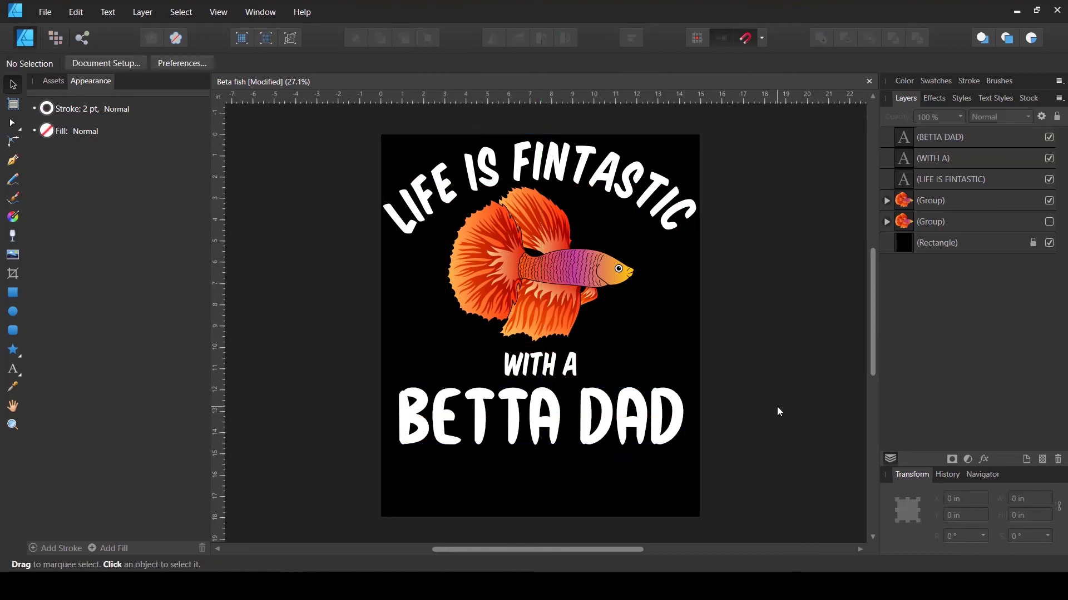
pyautogui.moveTo(604, 419); pyautogui.dragTo(599, 420)
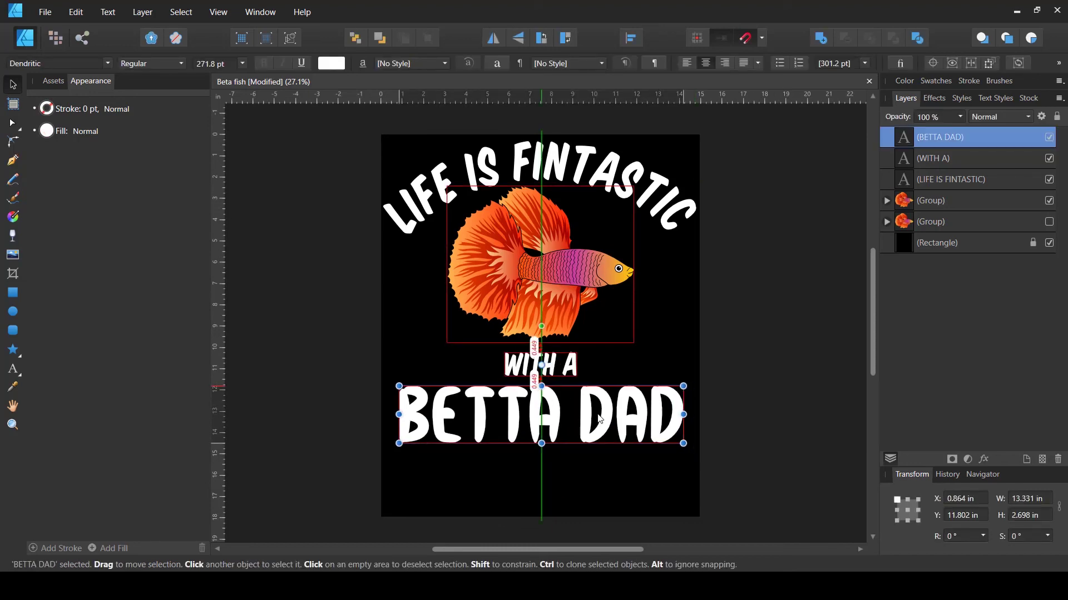
pyautogui.click(730, 408)
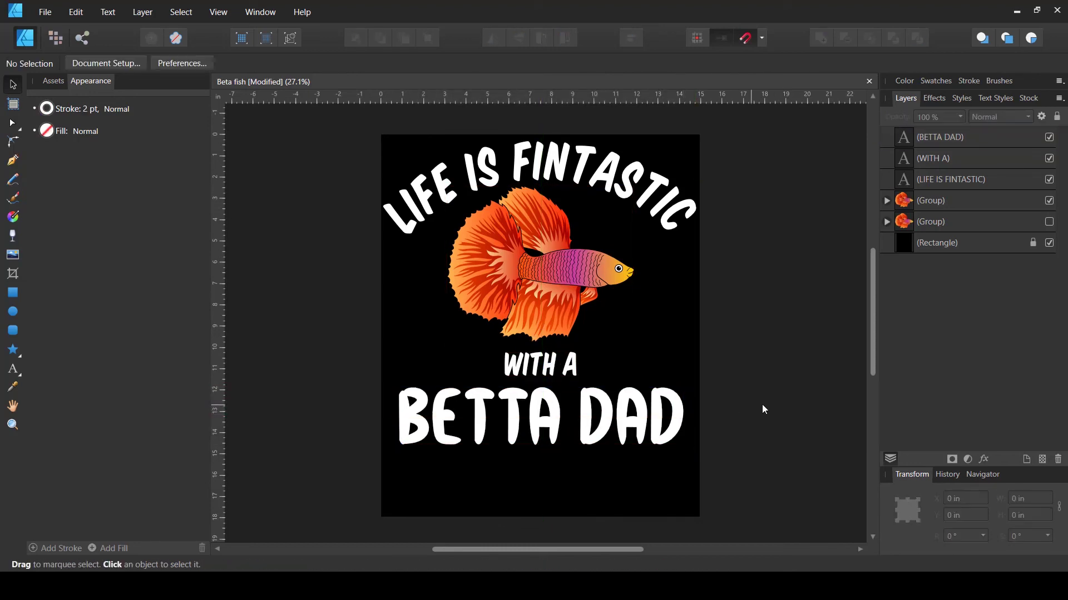